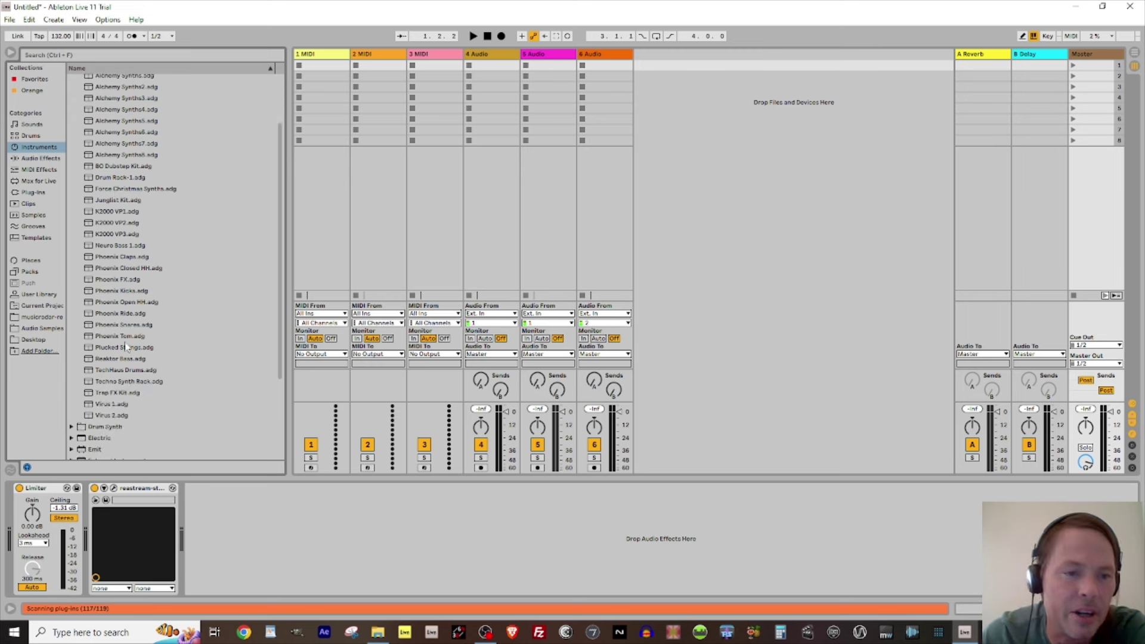
Load the TechHaus Drums rack onto the first MIDI track and audition its Kick (21) sound several times.
{"action": "scroll", "coordinate": [126, 343], "scroll_direction": "down", "scroll_amount": 3}
{"action": "scroll", "coordinate": [96, 137], "scroll_direction": "up", "scroll_amount": 3}
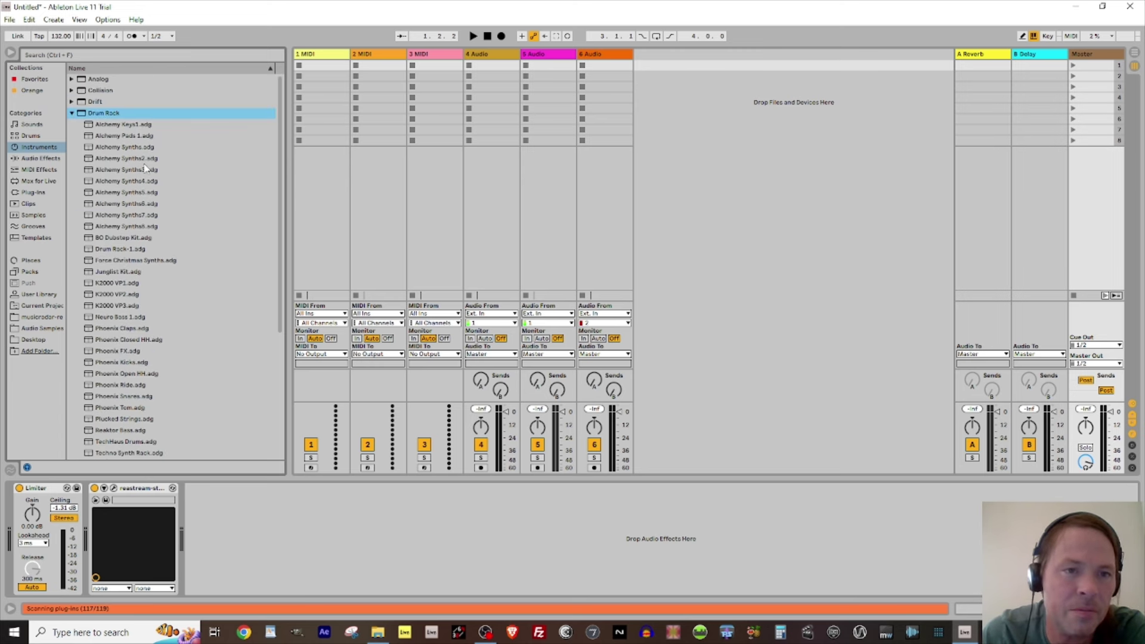
{"action": "scroll", "coordinate": [103, 127], "scroll_direction": "down", "scroll_amount": 6}
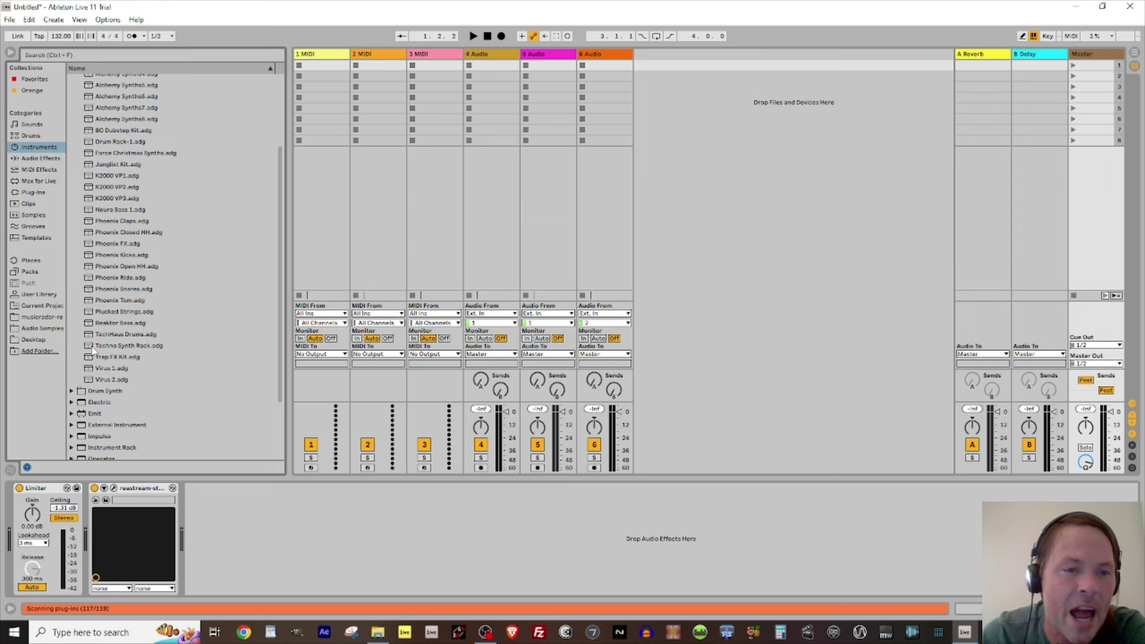
{"action": "left_click_drag", "start_coordinate": [88, 340], "coordinate": [455, 58]}
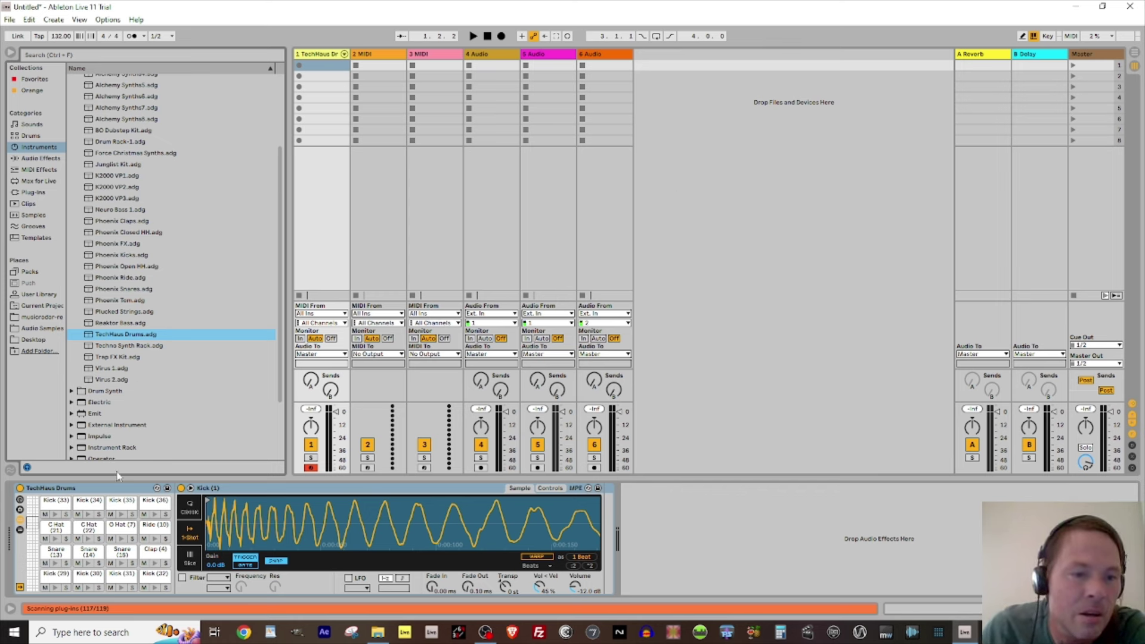
{"action": "key", "text": "a"}
{"action": "key", "text": "a"}
{"action": "key", "text": "a"}
{"action": "key", "text": "a"}
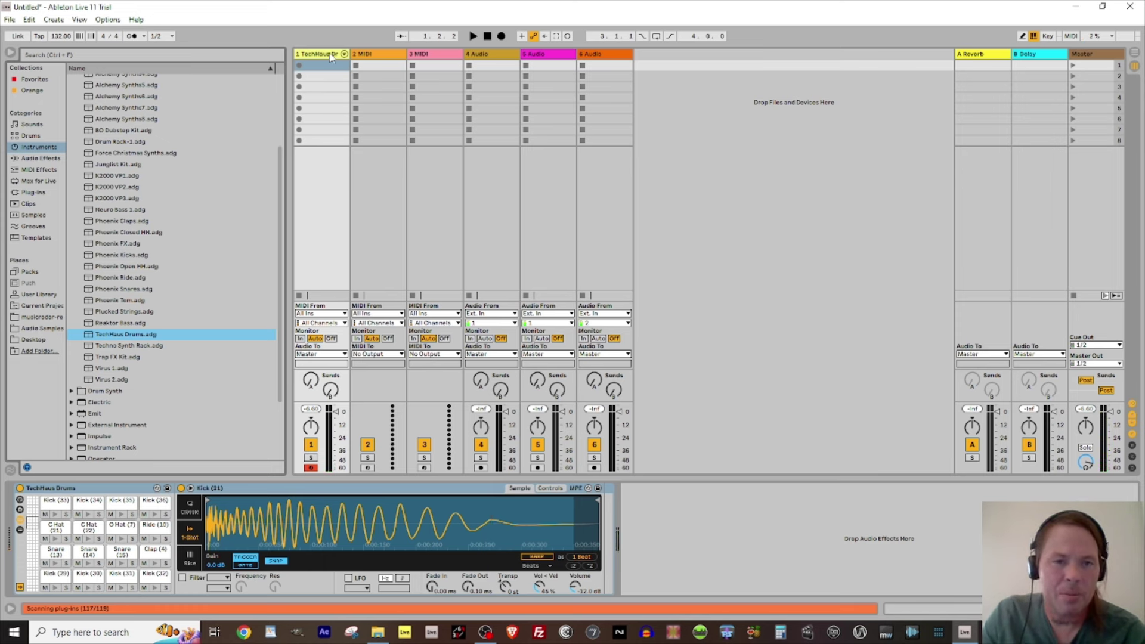
Delete tracks 2 through 6, keeping only the TechHaus Drums track.
{"action": "left_click", "coordinate": [376, 55]}
{"action": "left_click", "coordinate": [601, 66], "text": "shift"}
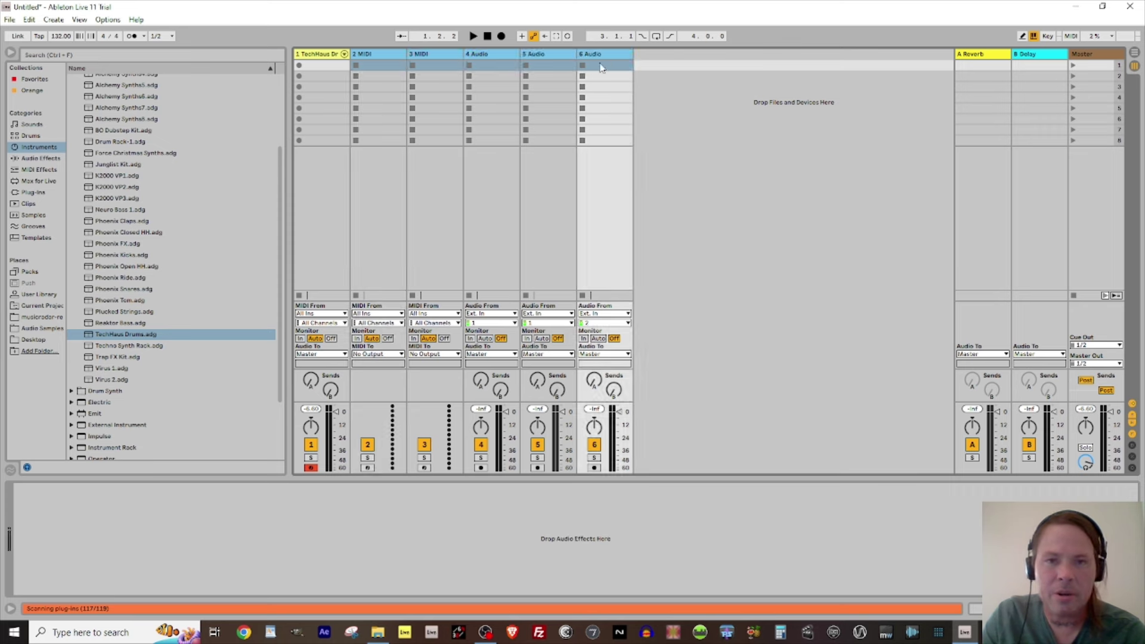
{"action": "key", "text": "Delete"}
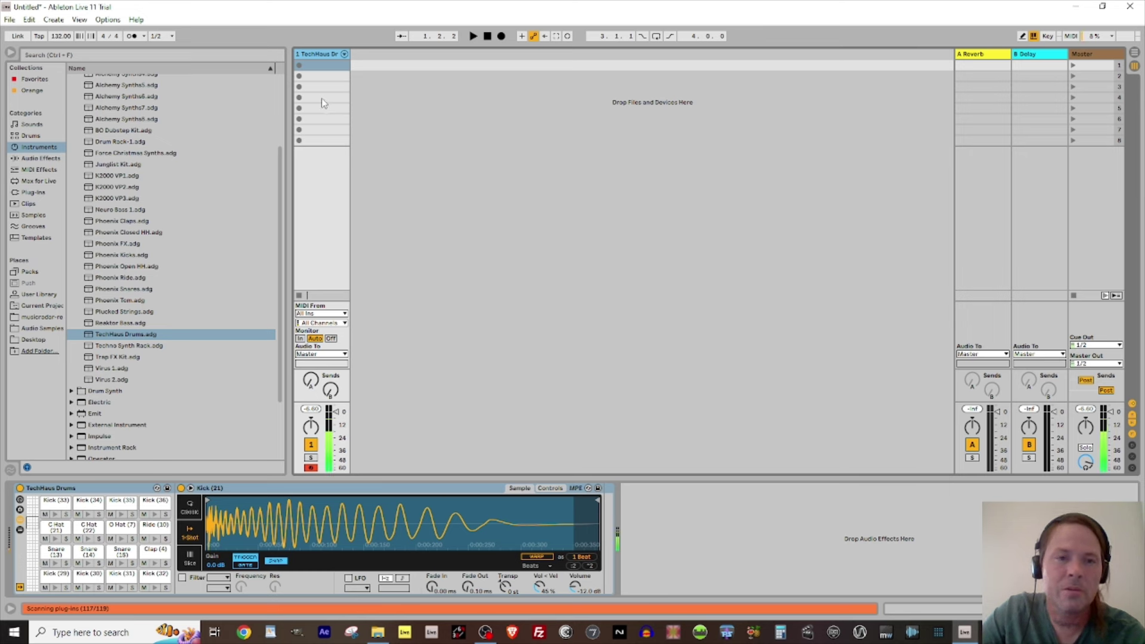
Create a one-bar MIDI clip in the drum track's first slot and add a Kick (21) note on each of the four beats.
{"action": "double_click", "coordinate": [314, 67]}
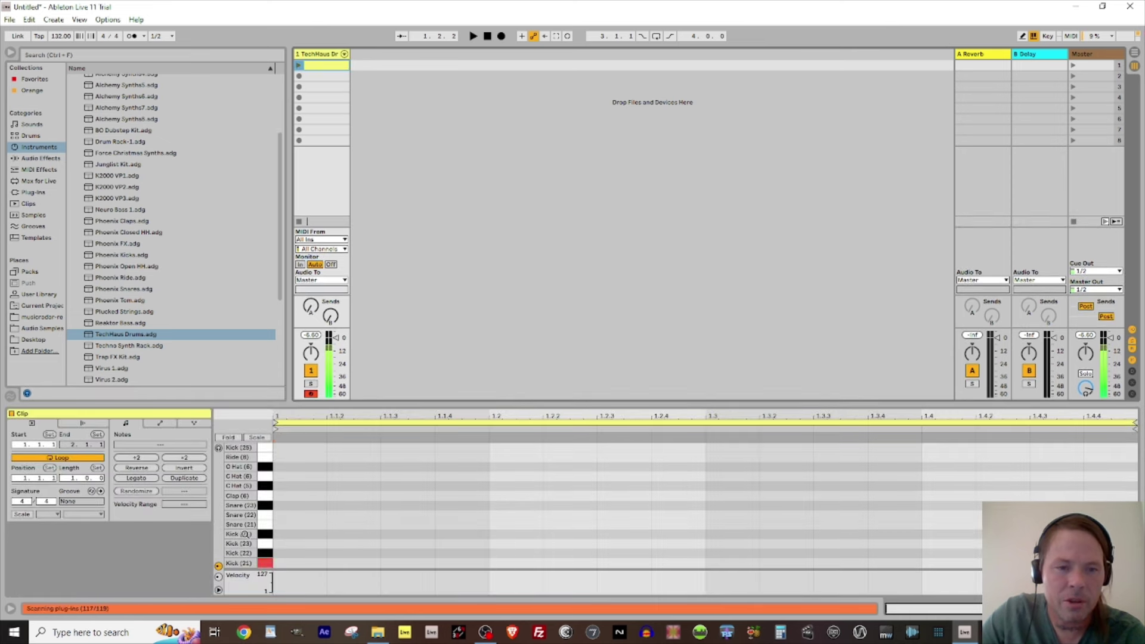
{"action": "double_click", "coordinate": [280, 564]}
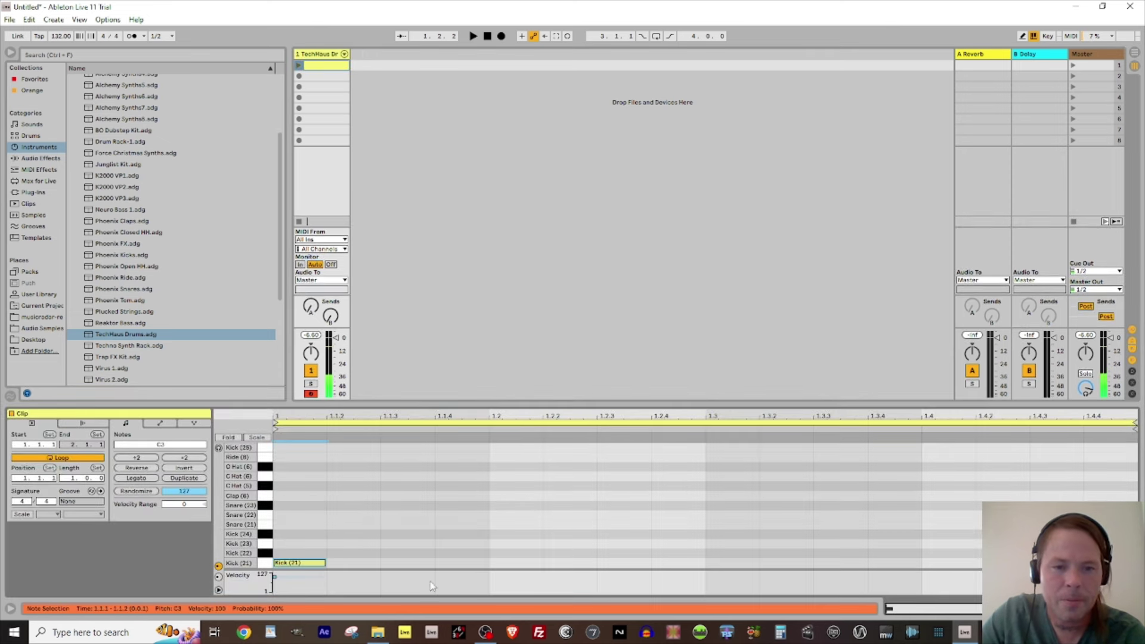
{"action": "double_click", "coordinate": [505, 563]}
{"action": "double_click", "coordinate": [721, 564]}
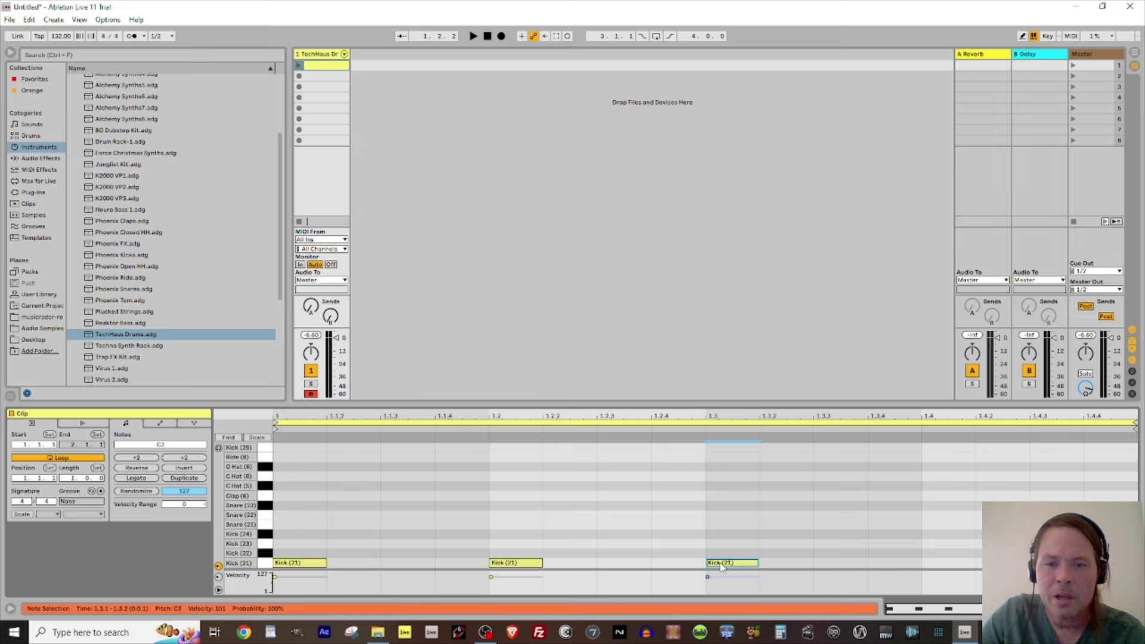
{"action": "left_click", "coordinate": [943, 570]}
{"action": "double_click", "coordinate": [945, 564]}
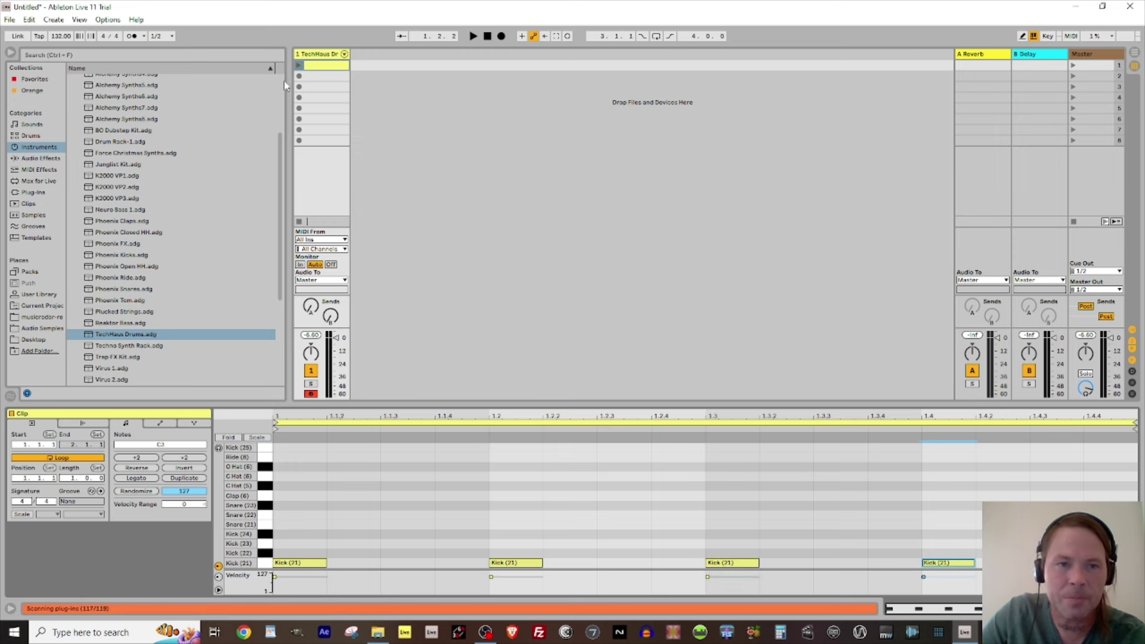
Launch the kick clip, set the song tempo to 129 BPM and play the loop briefly at that tempo.
{"action": "left_click", "coordinate": [299, 66]}
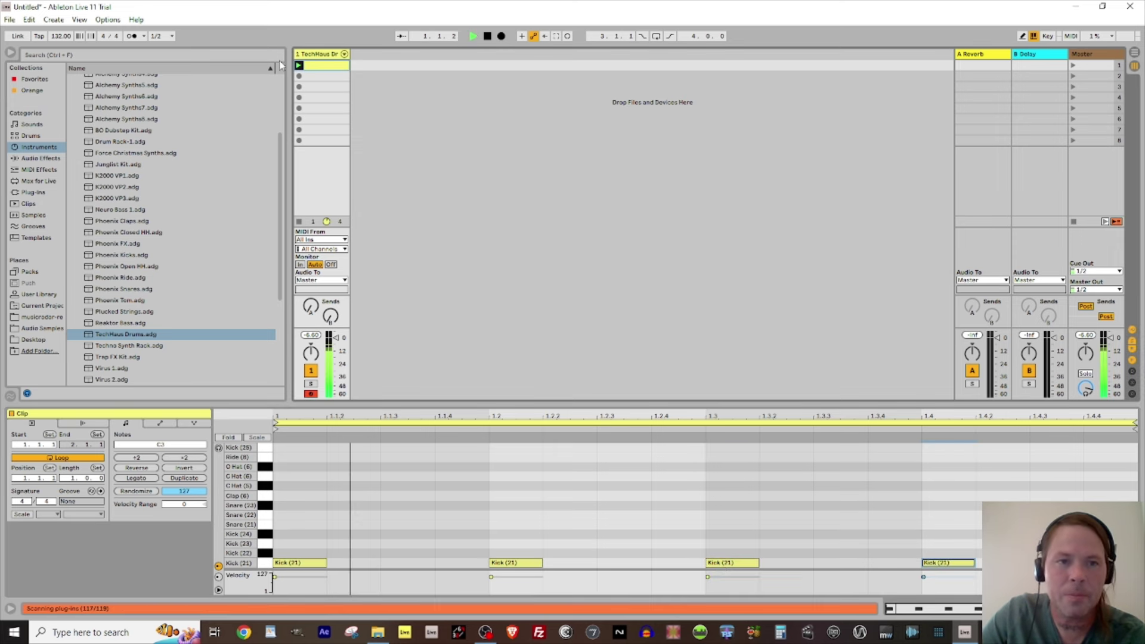
{"action": "left_click", "coordinate": [61, 36]}
{"action": "type", "text": "128"}
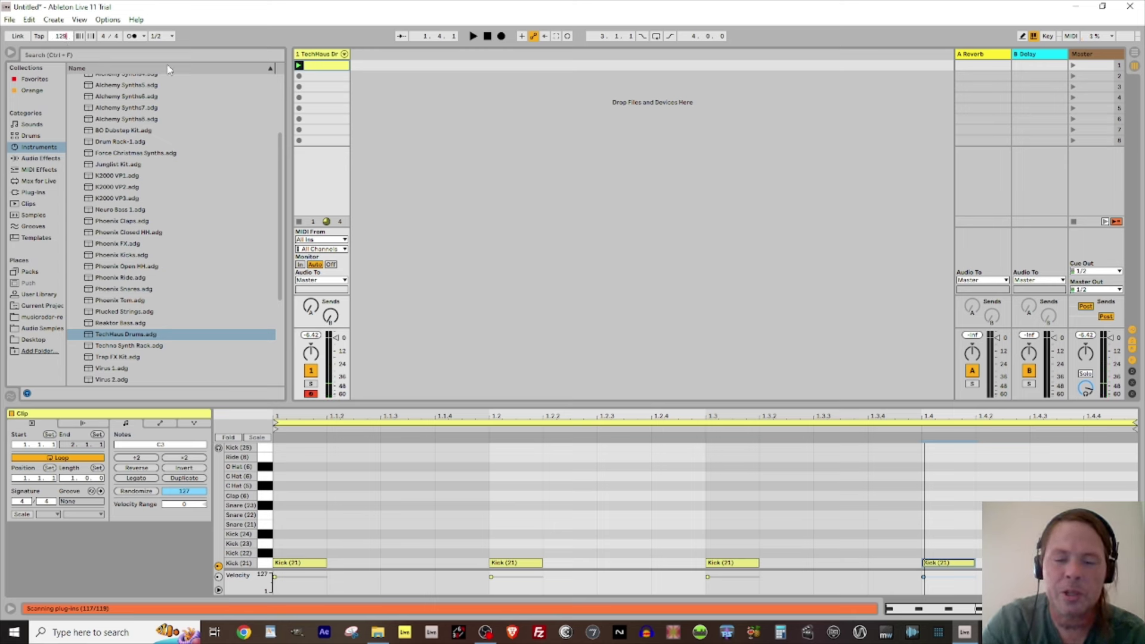
{"action": "key", "text": "Return"}
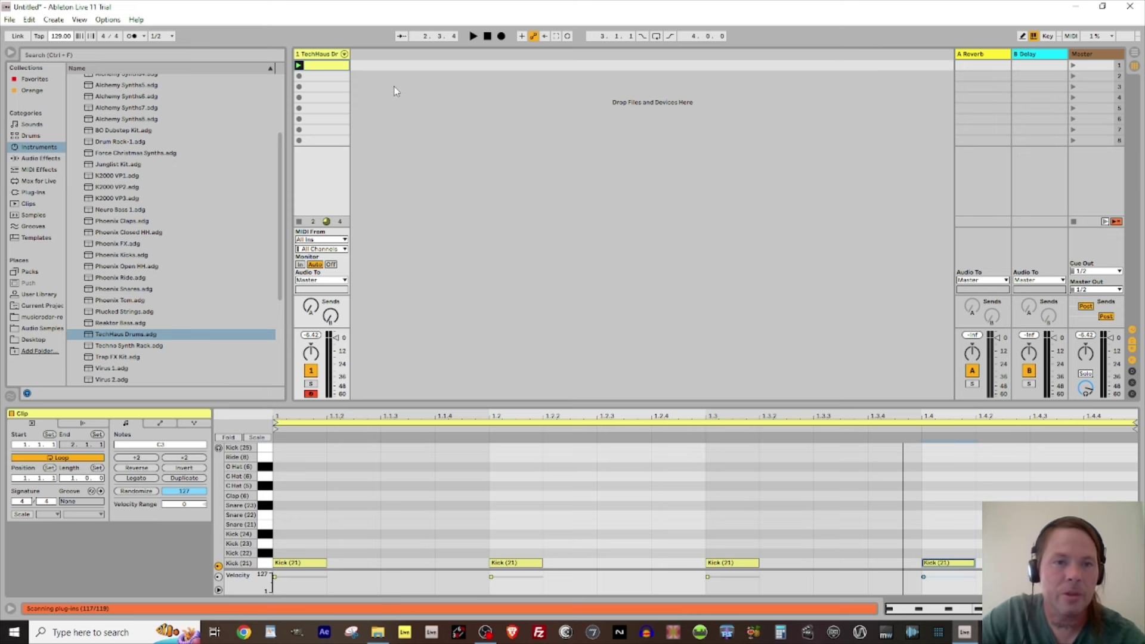
{"action": "key", "text": "space"}
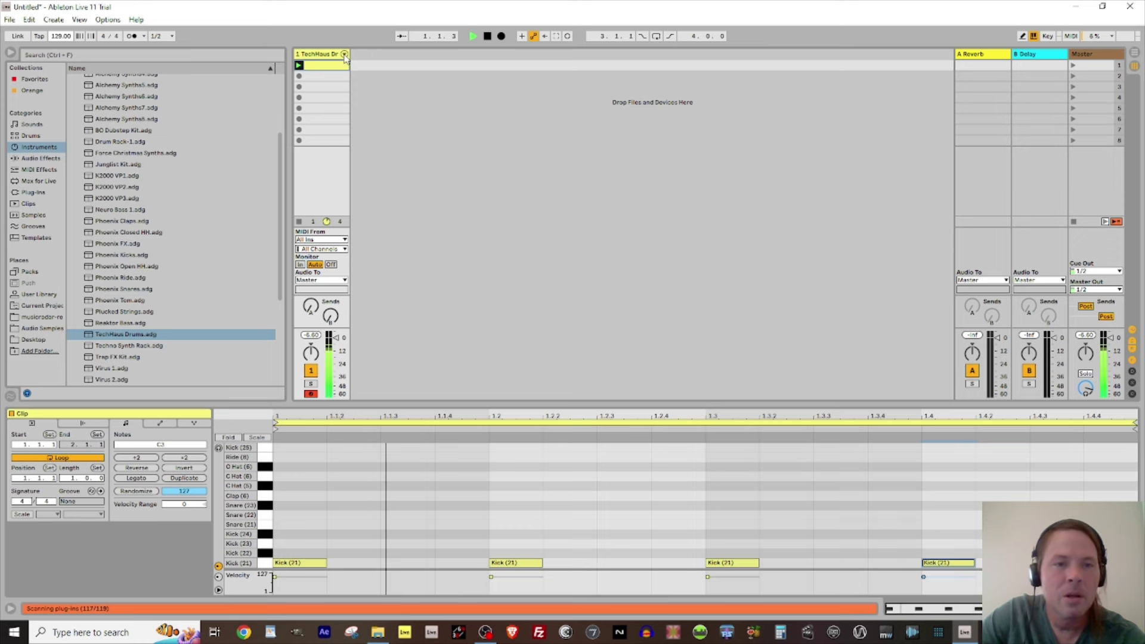
{"action": "key", "text": "space"}
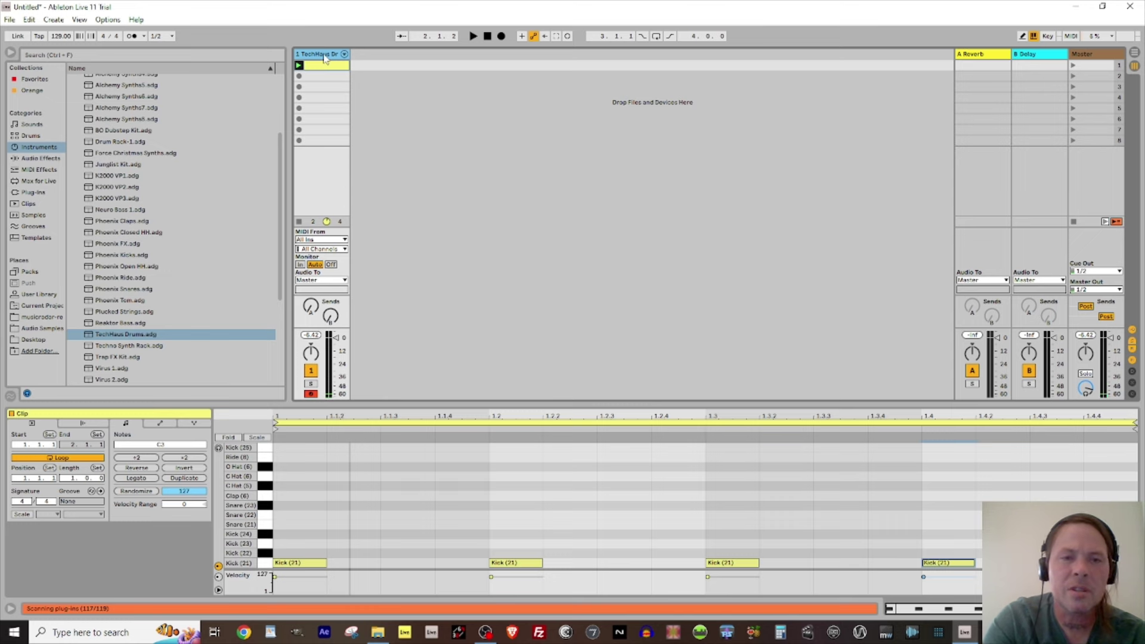
Add the Delay audio effect after the TechHaus Drums rack and audition the kick loop through it.
{"action": "double_click", "coordinate": [325, 57]}
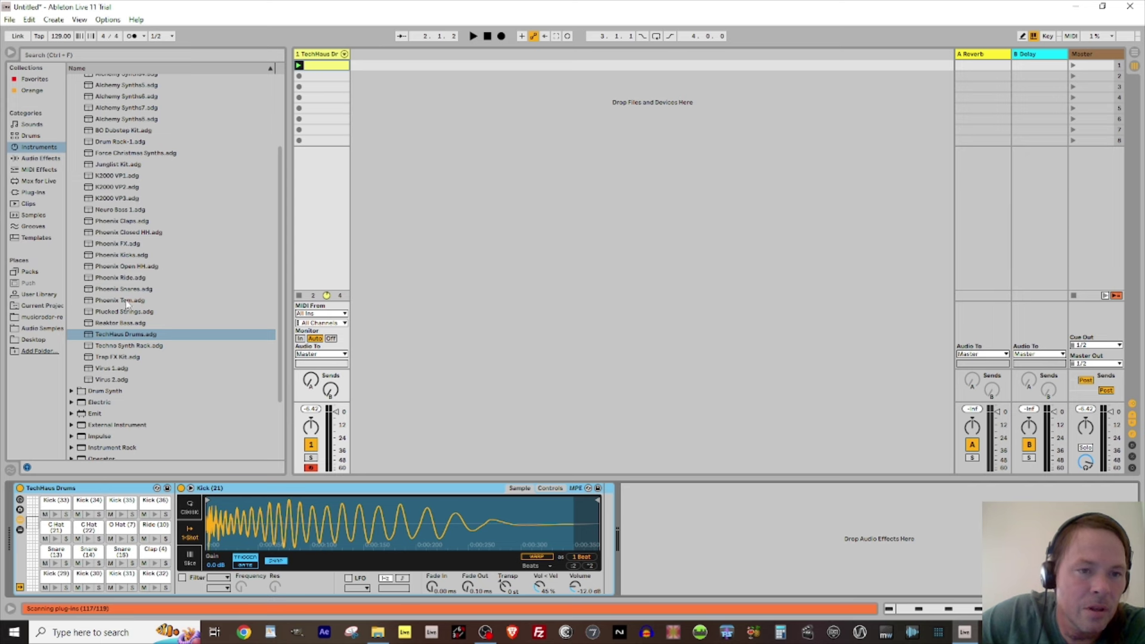
{"action": "left_click", "coordinate": [31, 159]}
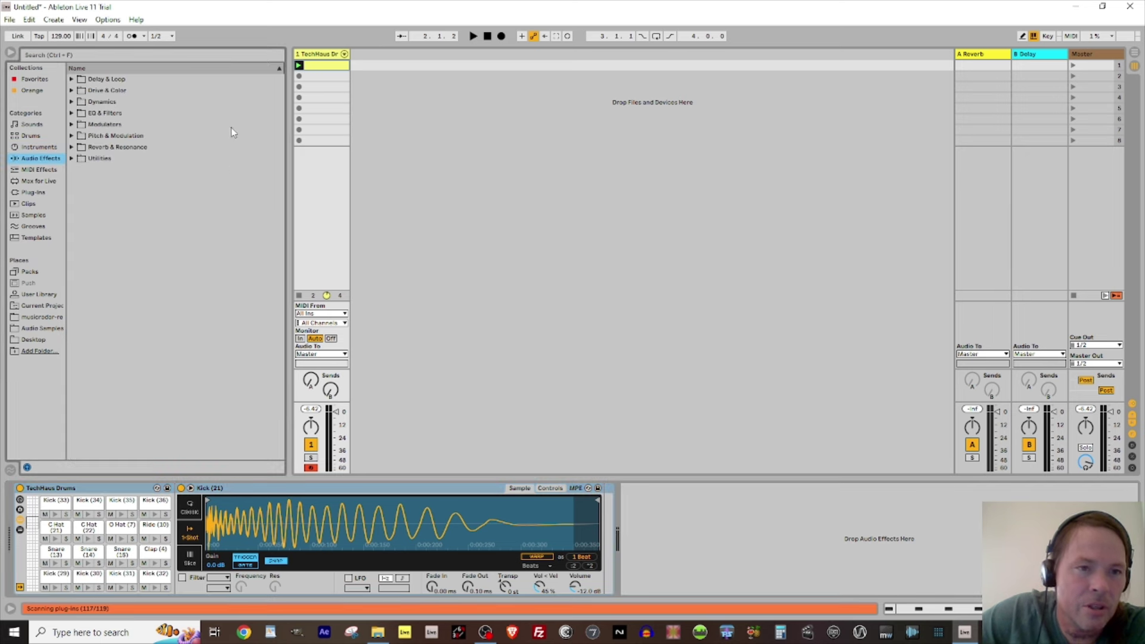
{"action": "left_click", "coordinate": [82, 80]}
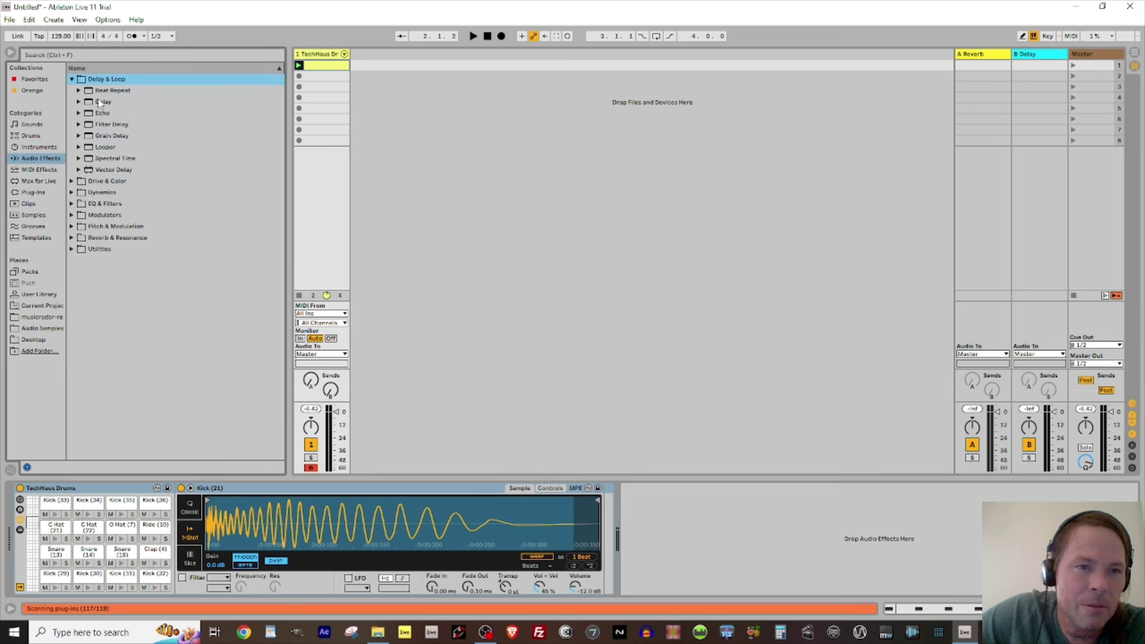
{"action": "left_click", "coordinate": [91, 102]}
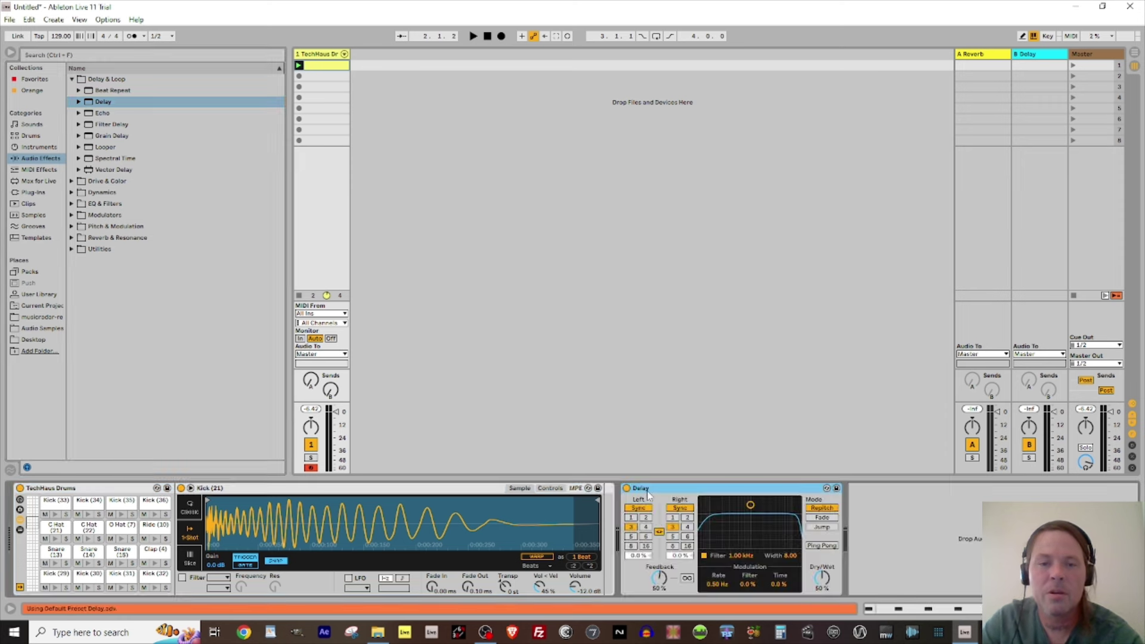
{"action": "key", "text": "space"}
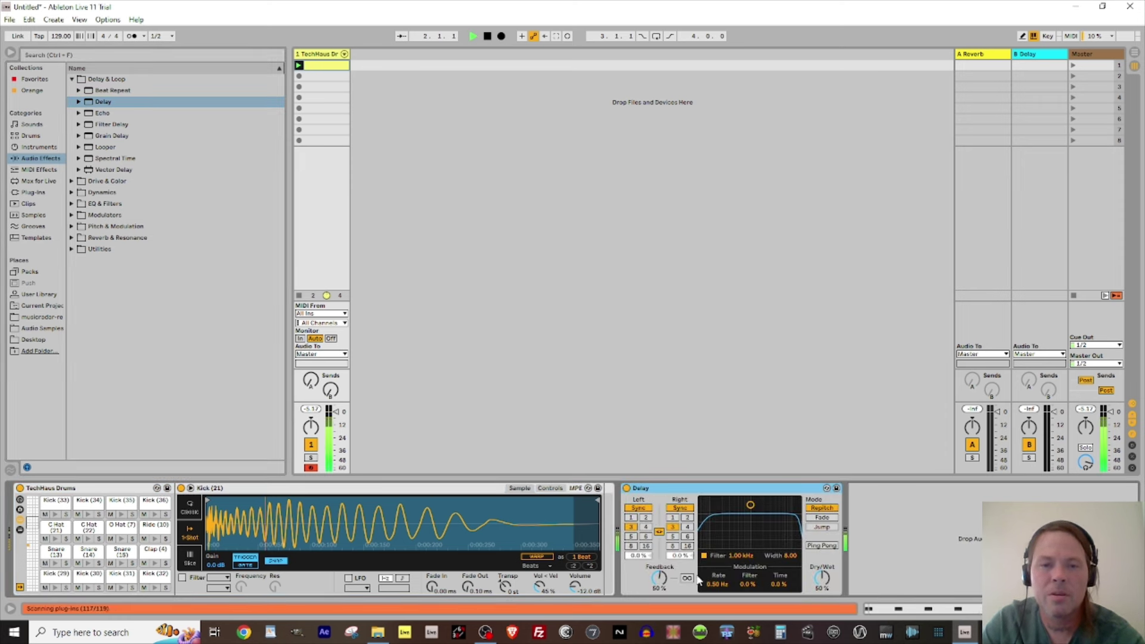
{"action": "key", "text": "space"}
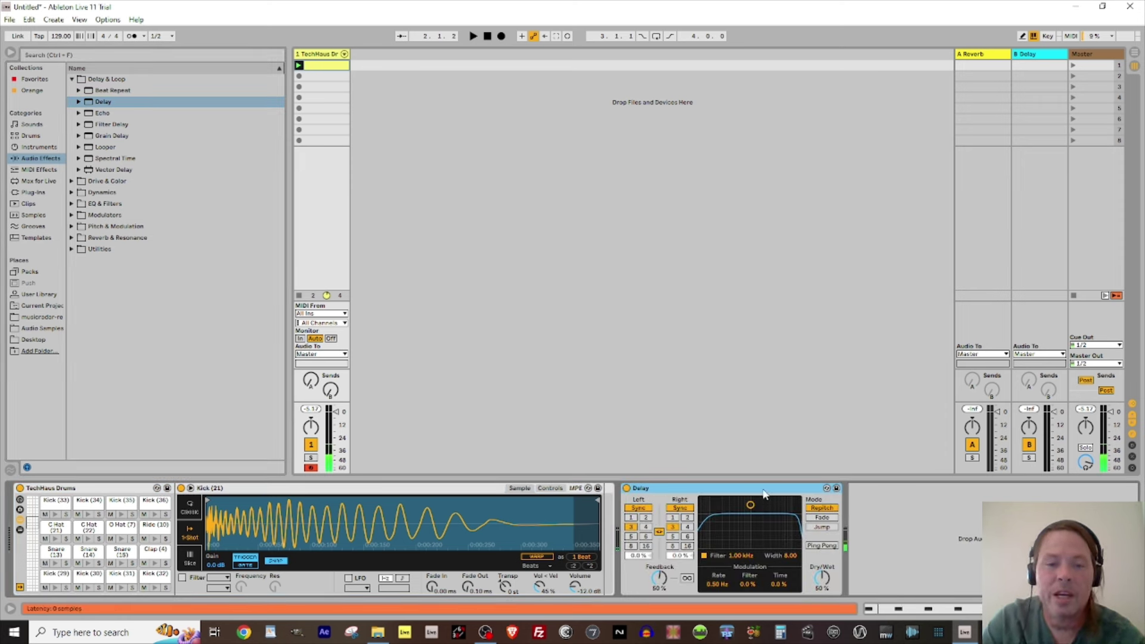
Lower the Delay's Dry/Wet to 33% and audition the loop.
{"action": "left_click_drag", "start_coordinate": [826, 581], "coordinate": [826, 592]}
{"action": "key", "text": "space"}
{"action": "key", "text": "space"}
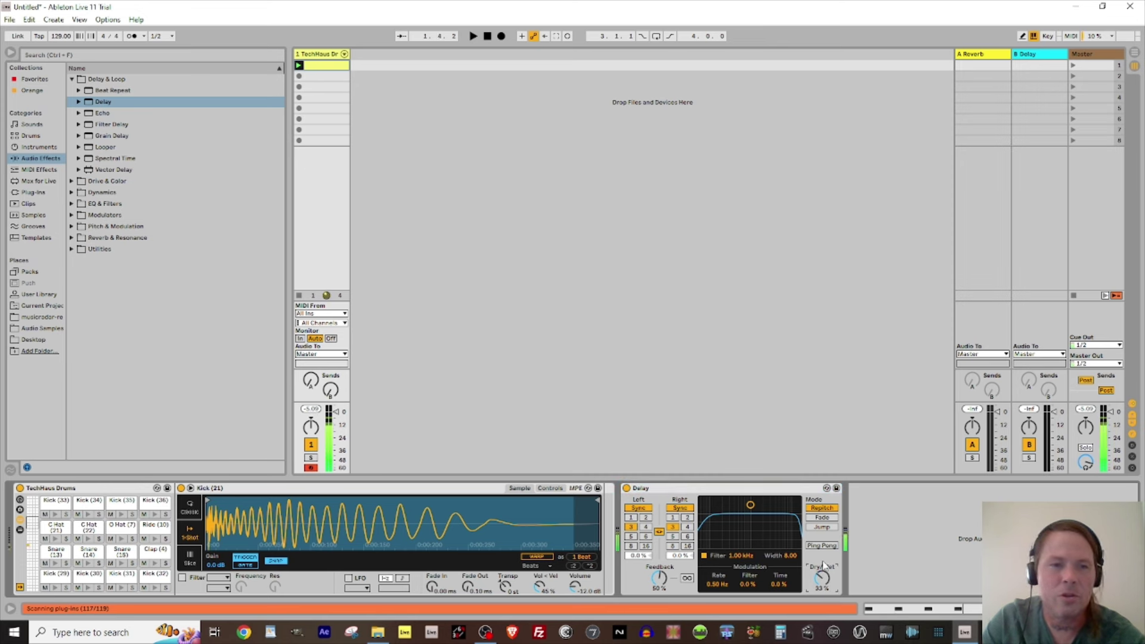
Add the Reverb effect after the Delay, raise its Decay to about 4.55 s and audition the result.
{"action": "left_click", "coordinate": [71, 238]}
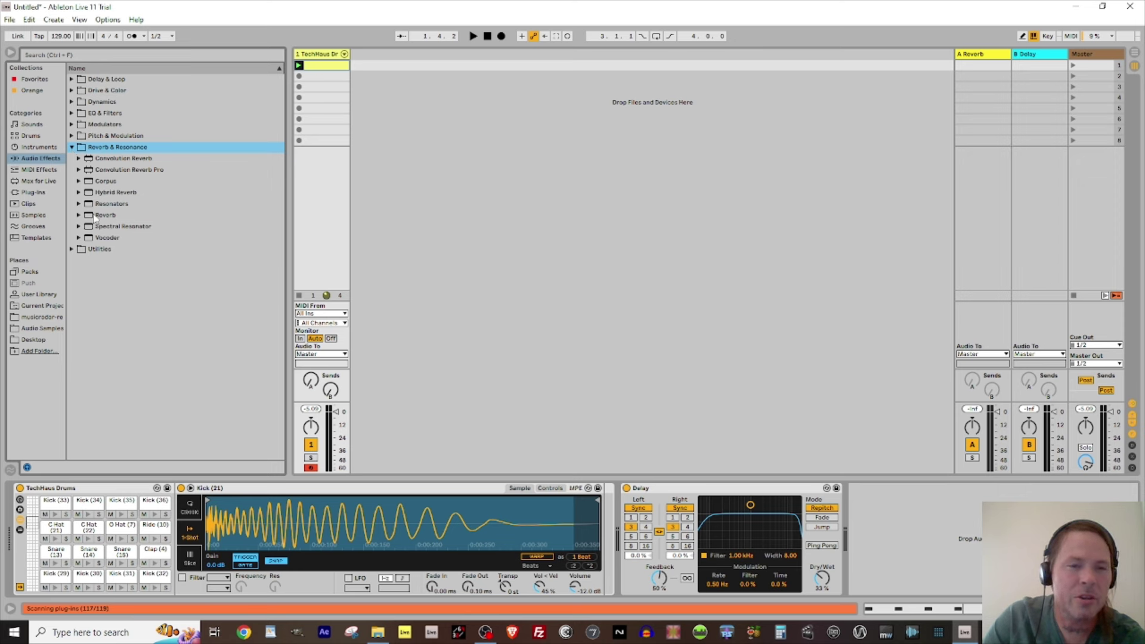
{"action": "left_click_drag", "start_coordinate": [89, 216], "coordinate": [911, 543]}
{"action": "key", "text": "space"}
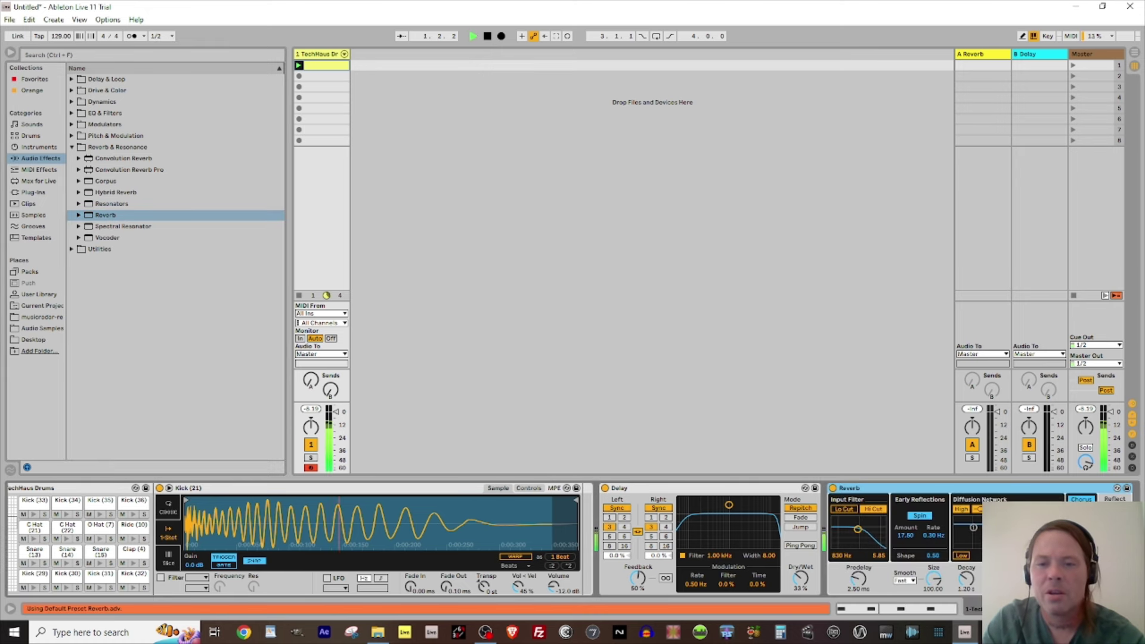
{"action": "left_click_drag", "start_coordinate": [966, 579], "coordinate": [966, 552]}
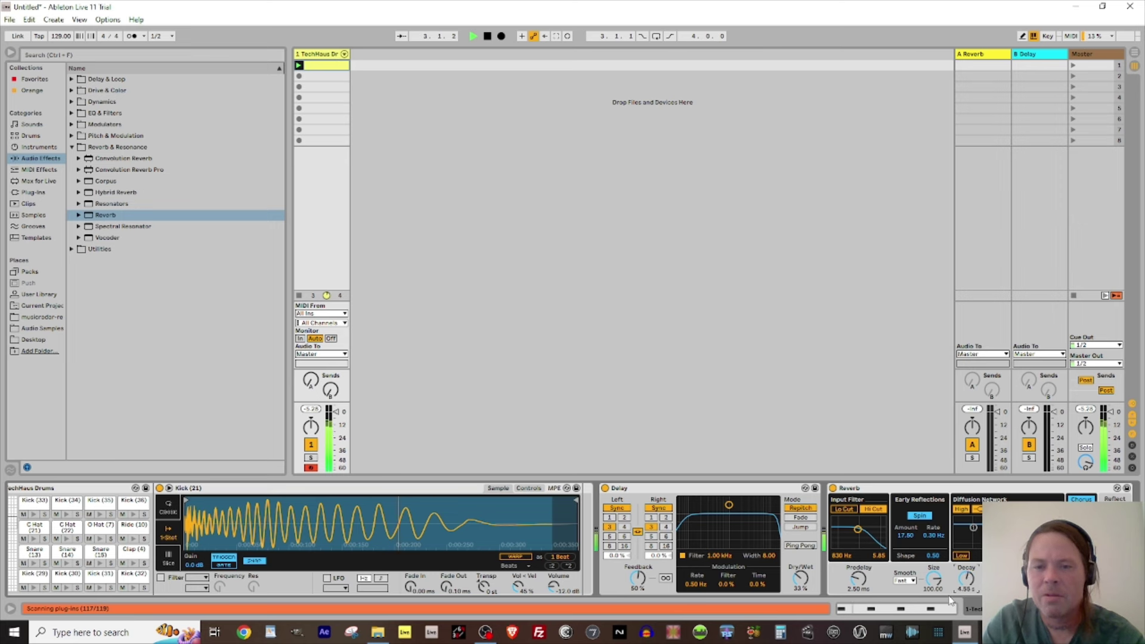
{"action": "key", "text": "space"}
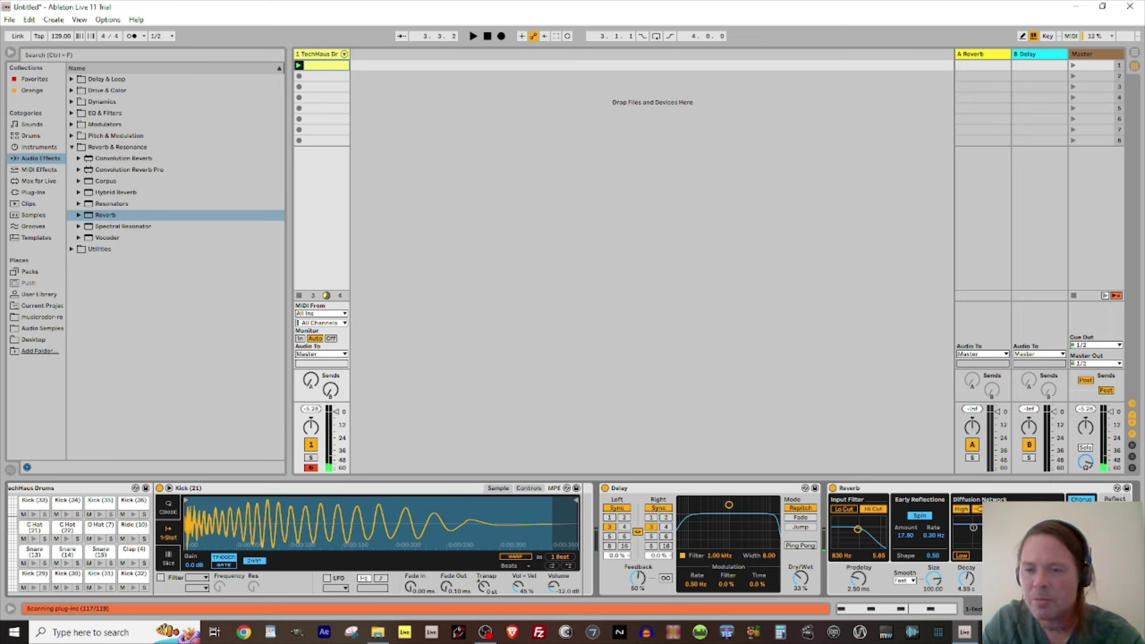
{"action": "key", "text": "space"}
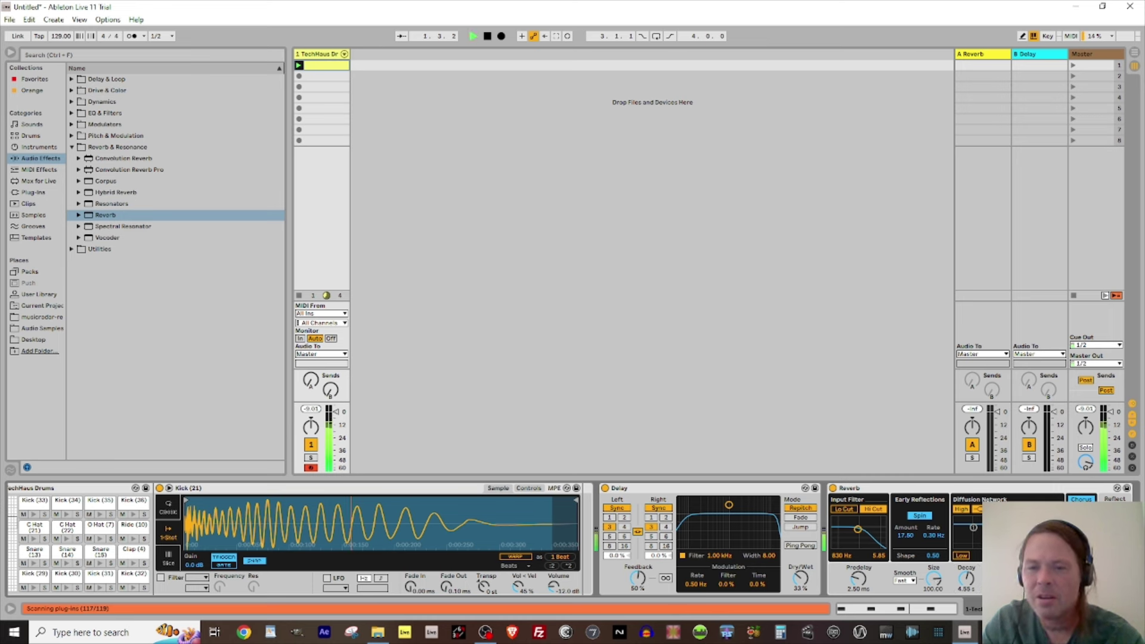
{"action": "key", "text": "space"}
{"action": "scroll", "coordinate": [572, 540], "scroll_direction": "right", "scroll_amount": 2}
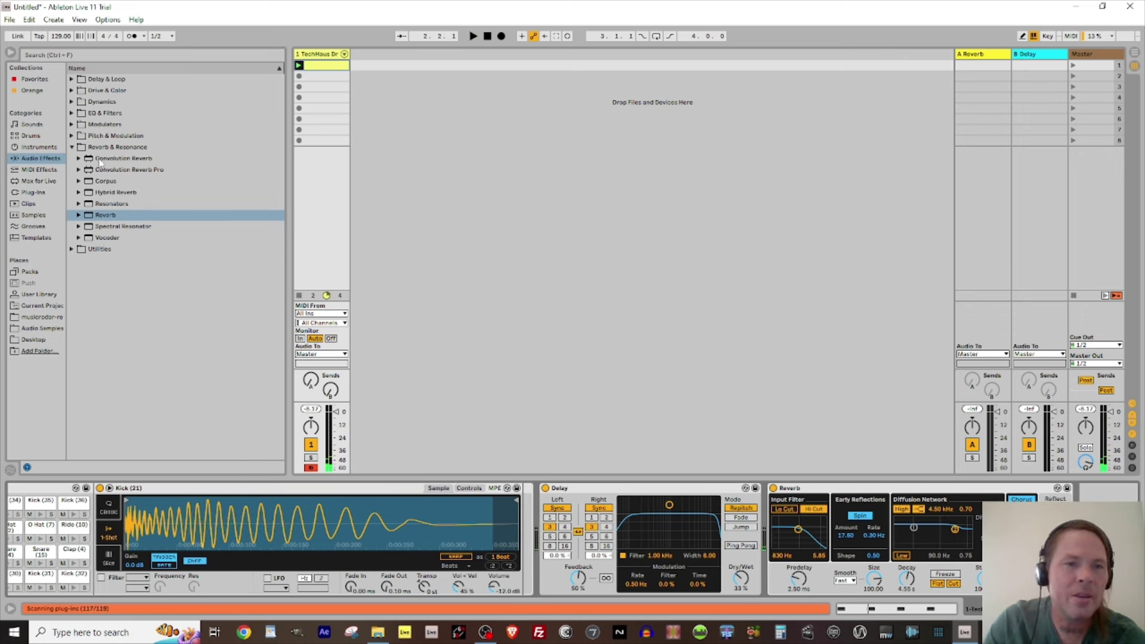
Add the Saturator effect after the Reverb and raise its Drive to 4.50 dB while the loop plays.
{"action": "left_click", "coordinate": [71, 147]}
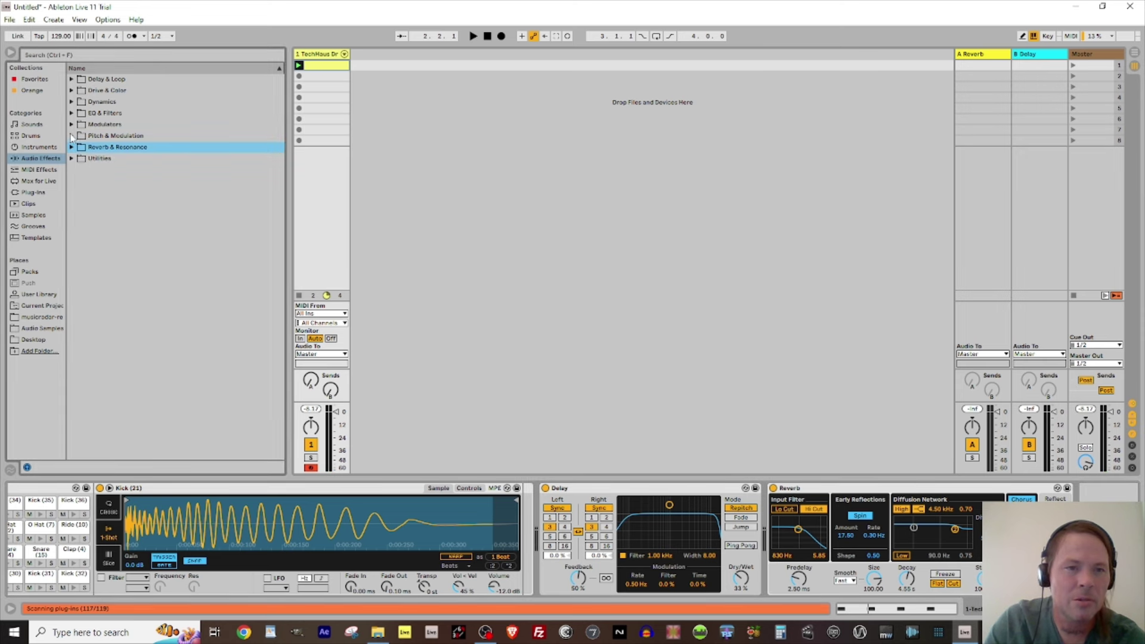
{"action": "left_click", "coordinate": [71, 90]}
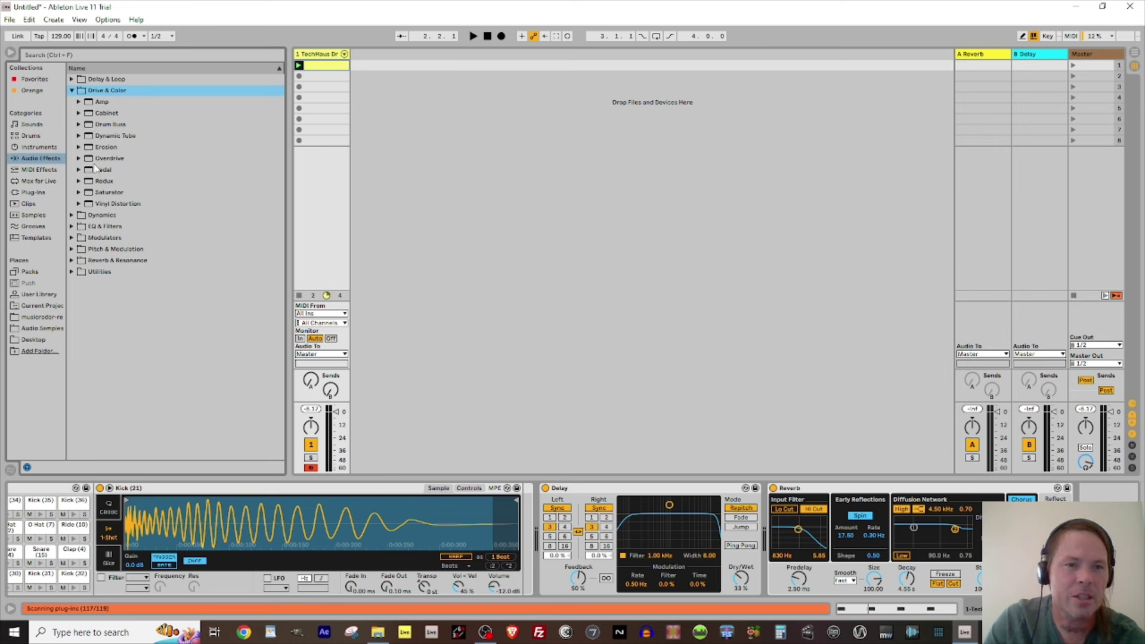
{"action": "left_click", "coordinate": [92, 194]}
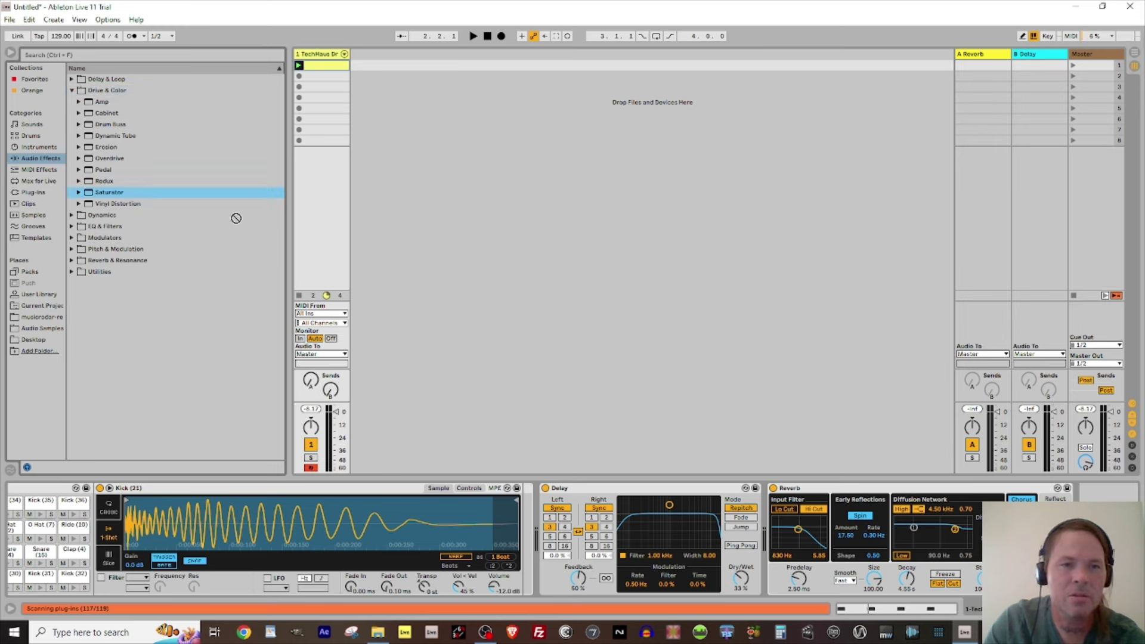
{"action": "key", "text": "Return"}
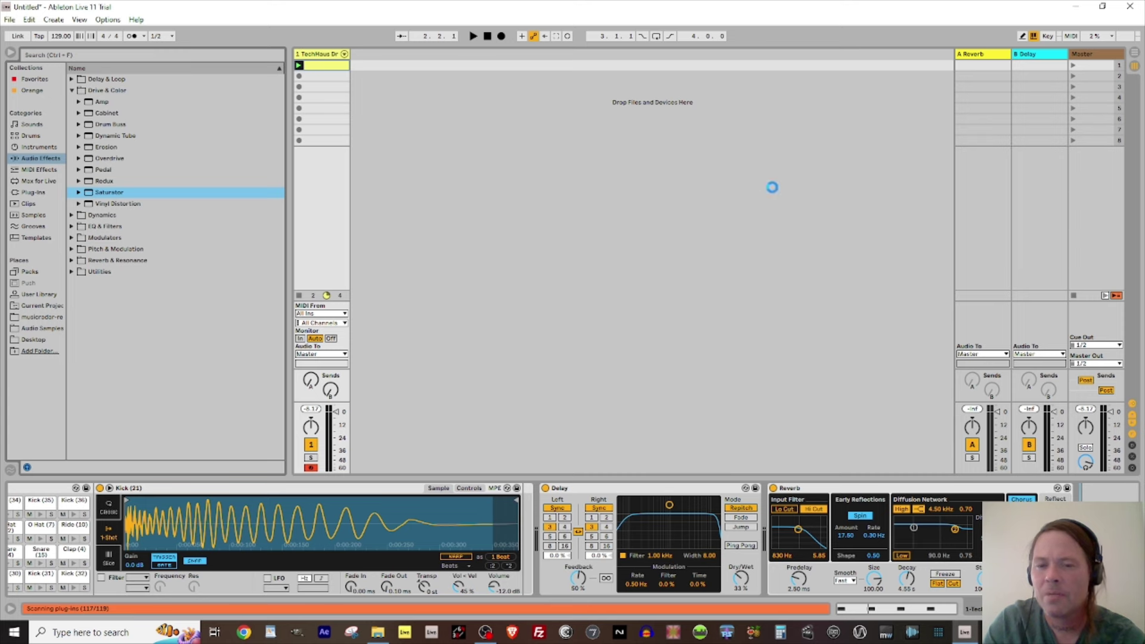
{"action": "key", "text": "space"}
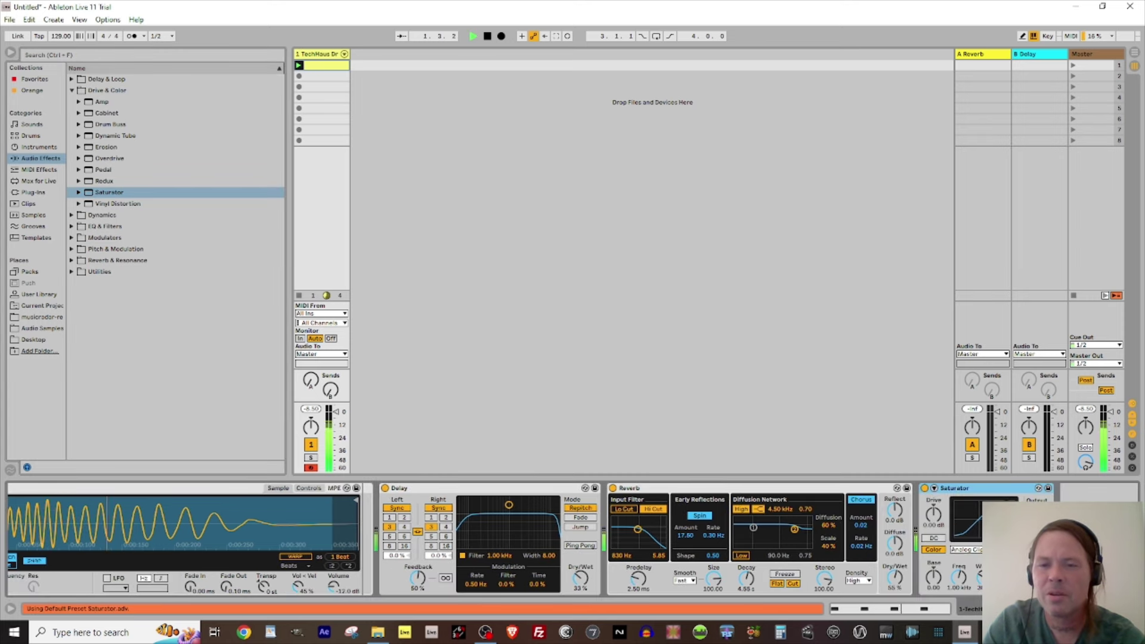
{"action": "left_click_drag", "start_coordinate": [933, 514], "coordinate": [933, 508]}
{"action": "key", "text": "space"}
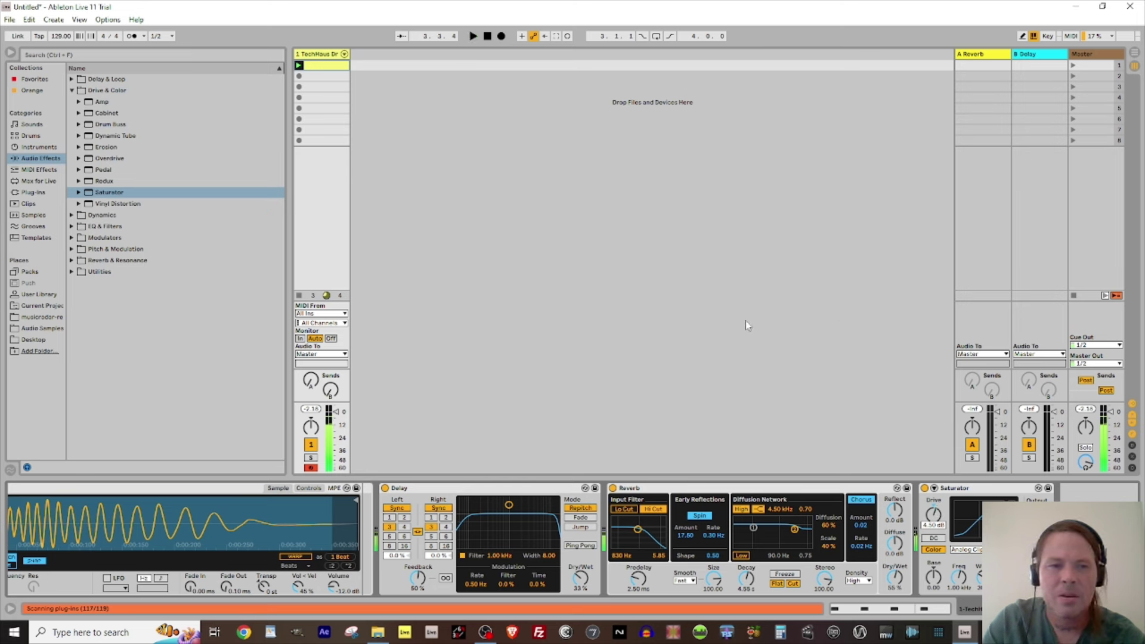
{"action": "left_click", "coordinate": [72, 90]}
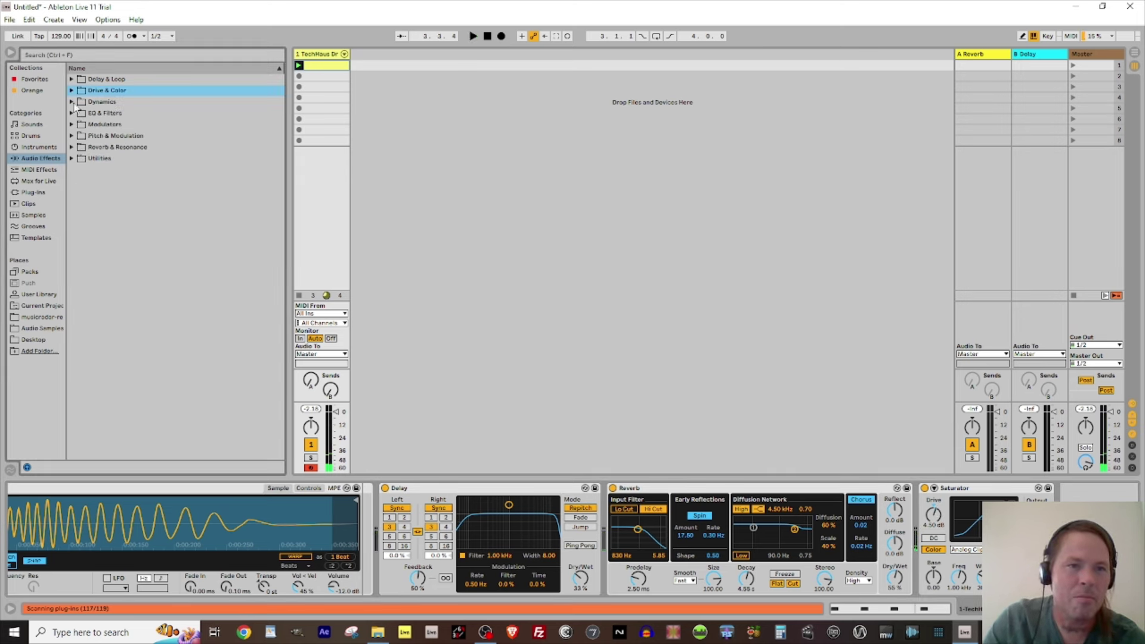
Add the Utility effect after the Saturator, switch it to Mono and audition the kick loop.
{"action": "left_click", "coordinate": [72, 158]}
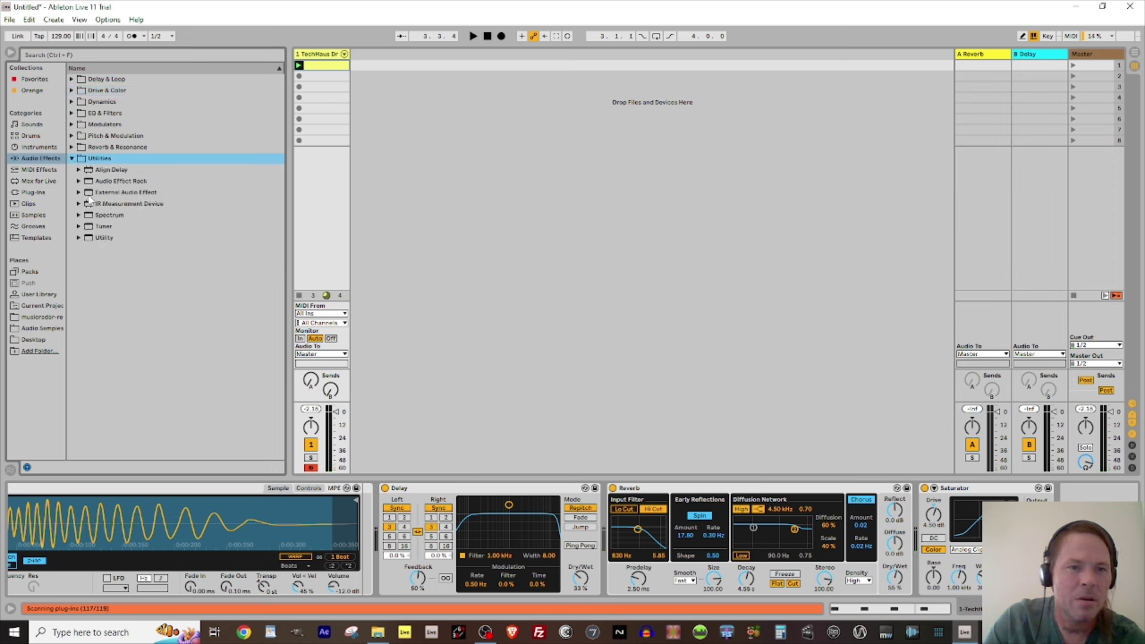
{"action": "left_click", "coordinate": [95, 237]}
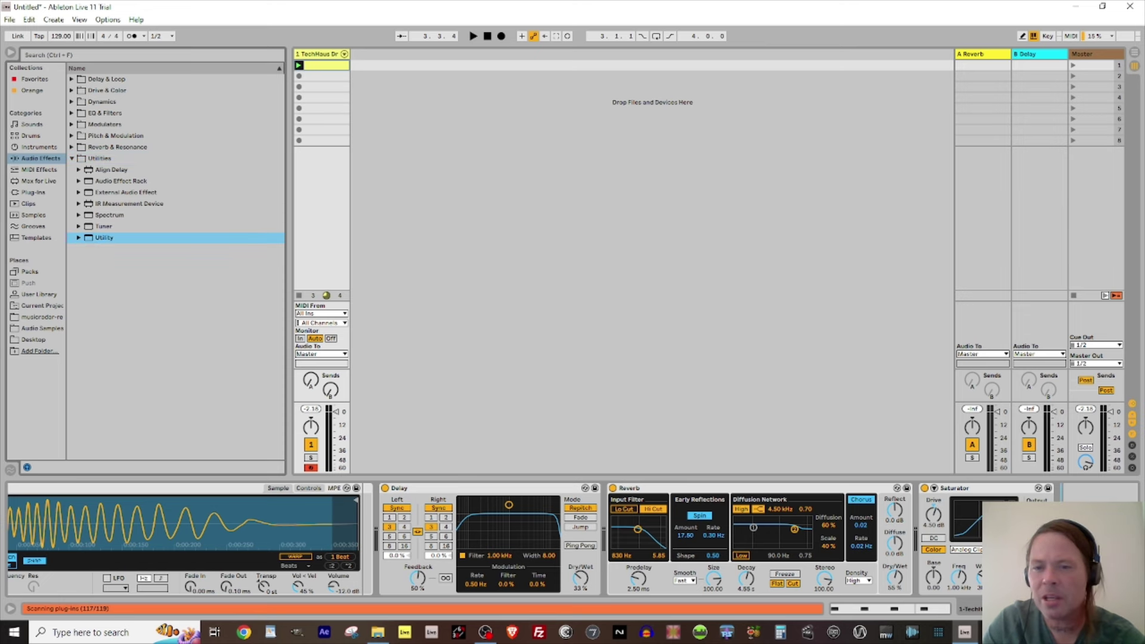
{"action": "key", "text": "space"}
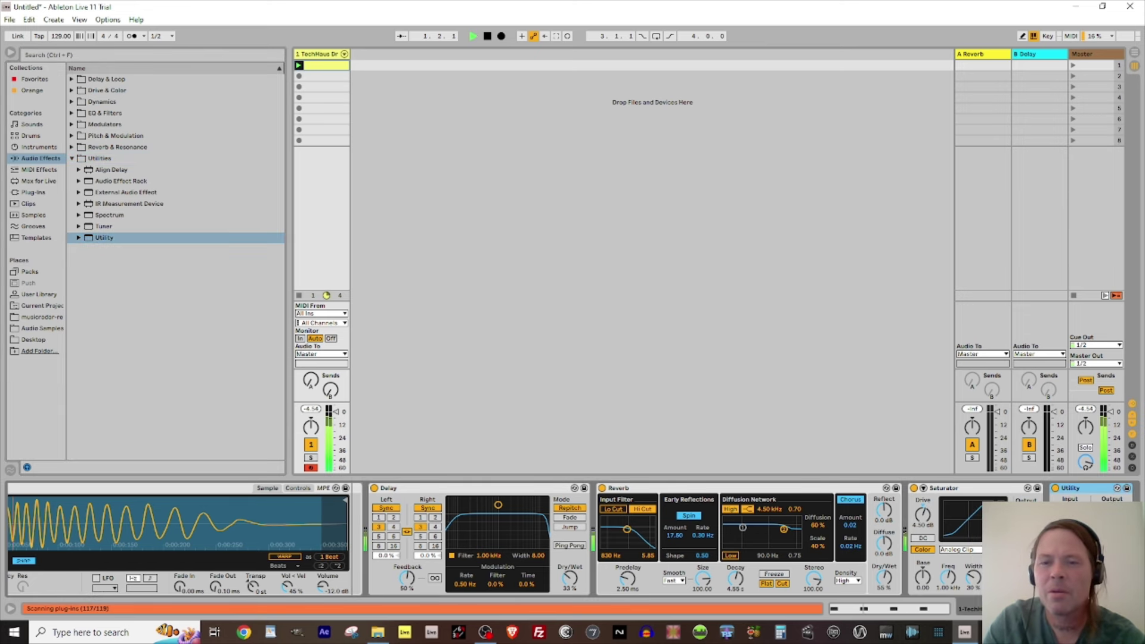
{"action": "key", "text": "space"}
{"action": "key", "text": "space"}
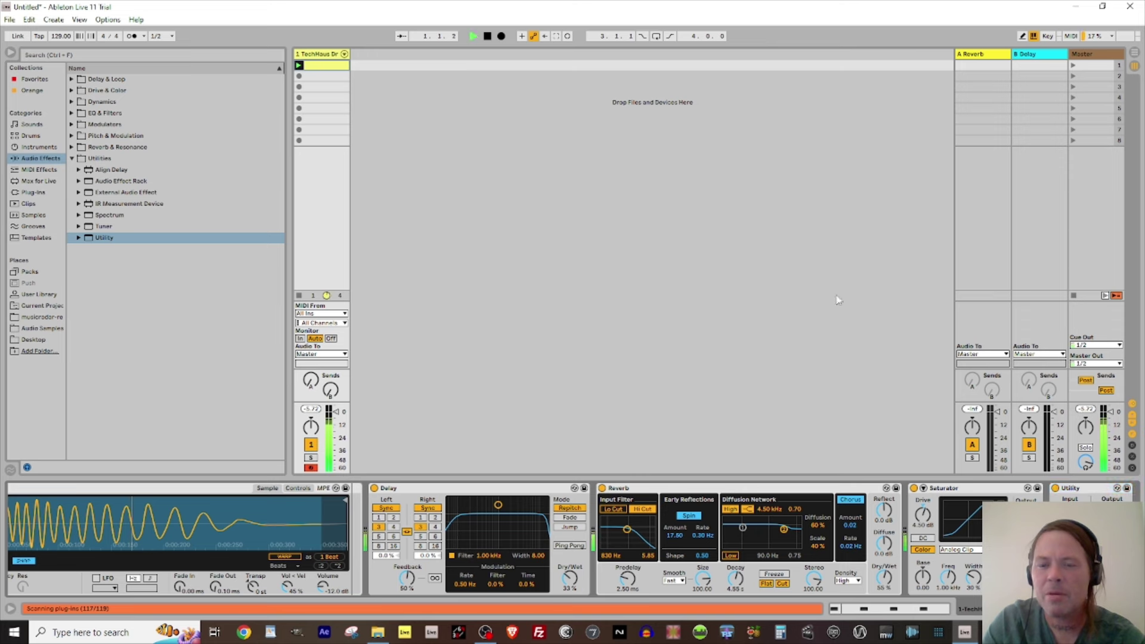
{"action": "key", "text": "space"}
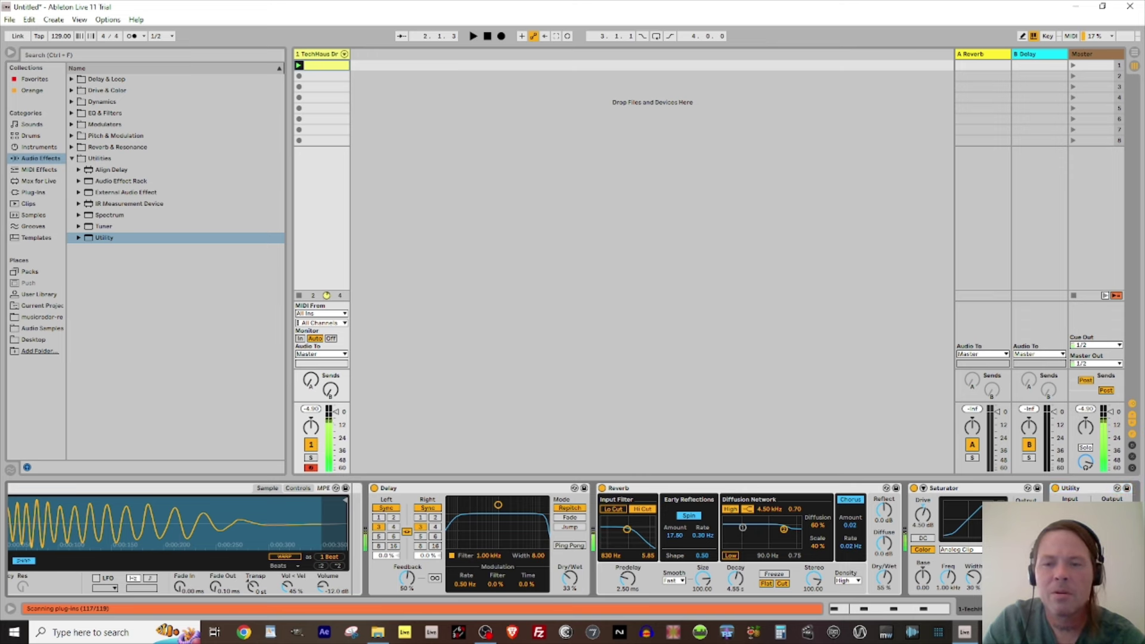
Add the Drum Buss effect after the Utility and audition the kick loop through it.
{"action": "left_click", "coordinate": [72, 159]}
{"action": "left_click", "coordinate": [71, 90]}
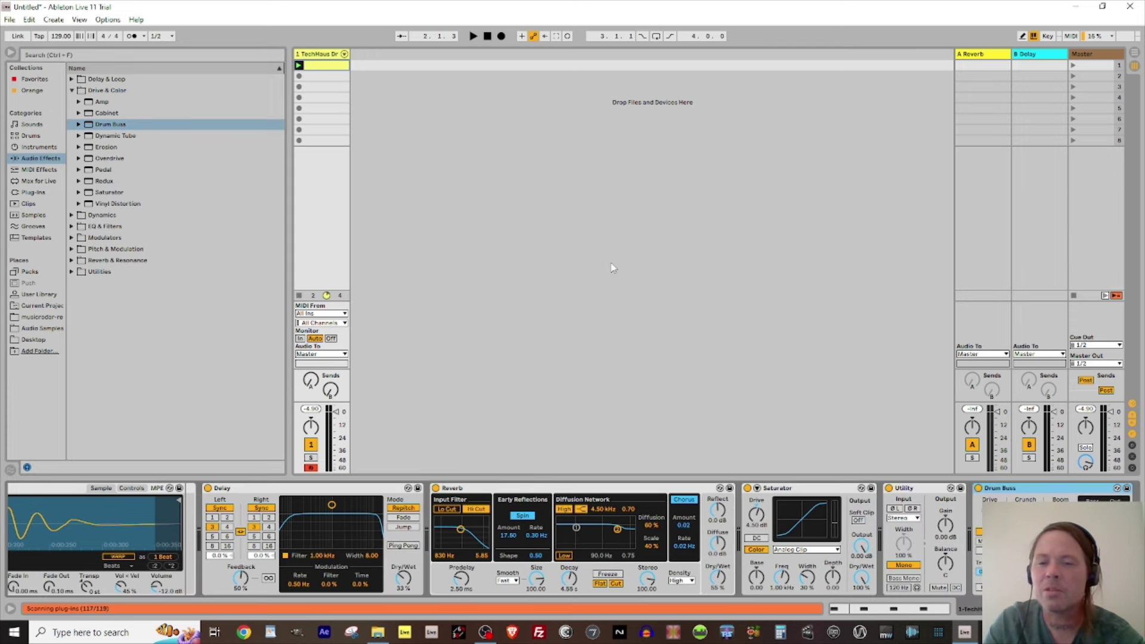
{"action": "key", "text": "space"}
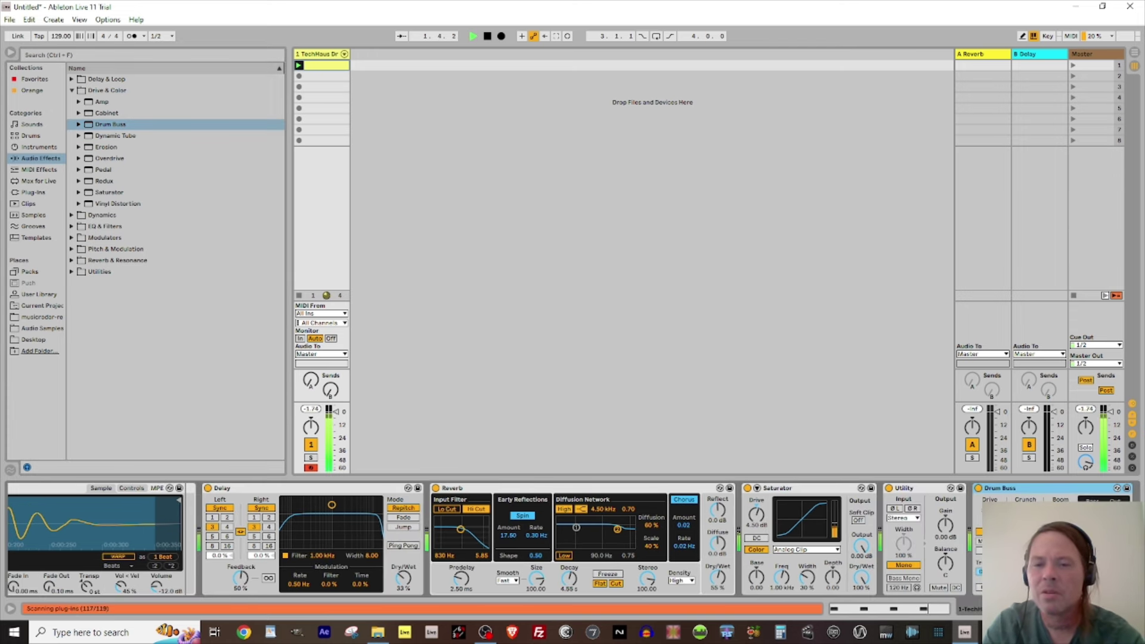
{"action": "key", "text": "space"}
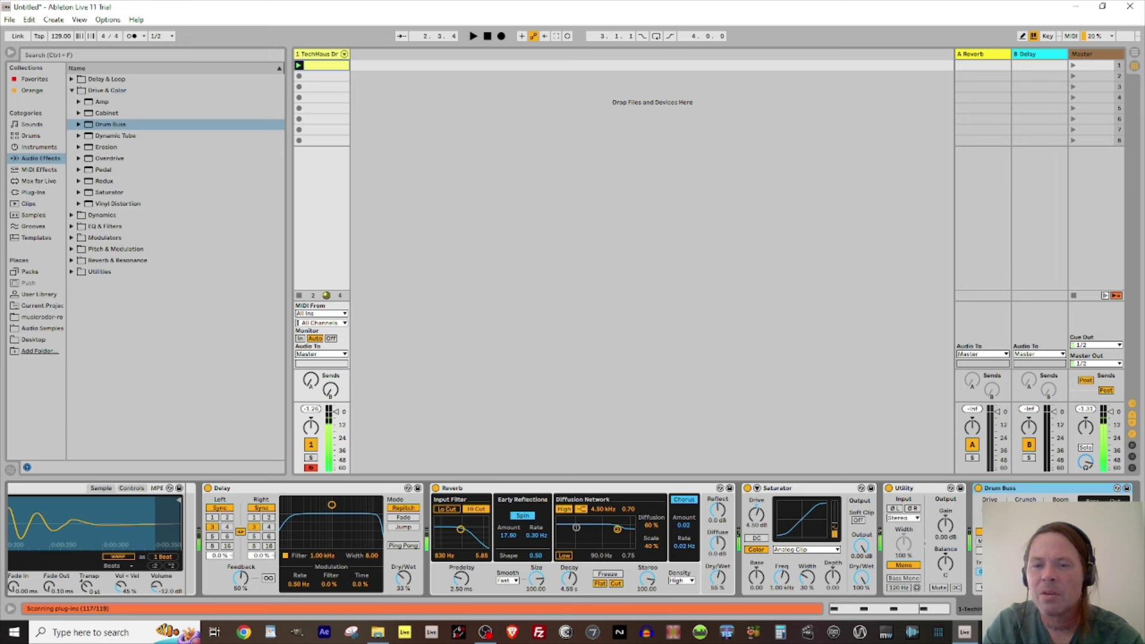
{"action": "key", "text": "space"}
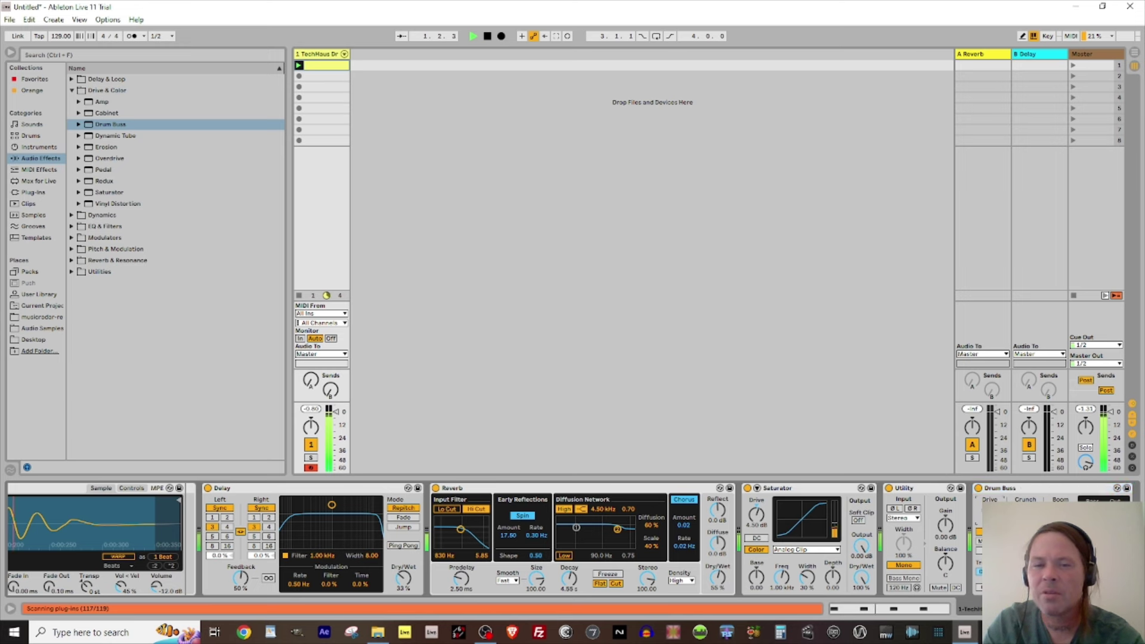
{"action": "key", "text": "space"}
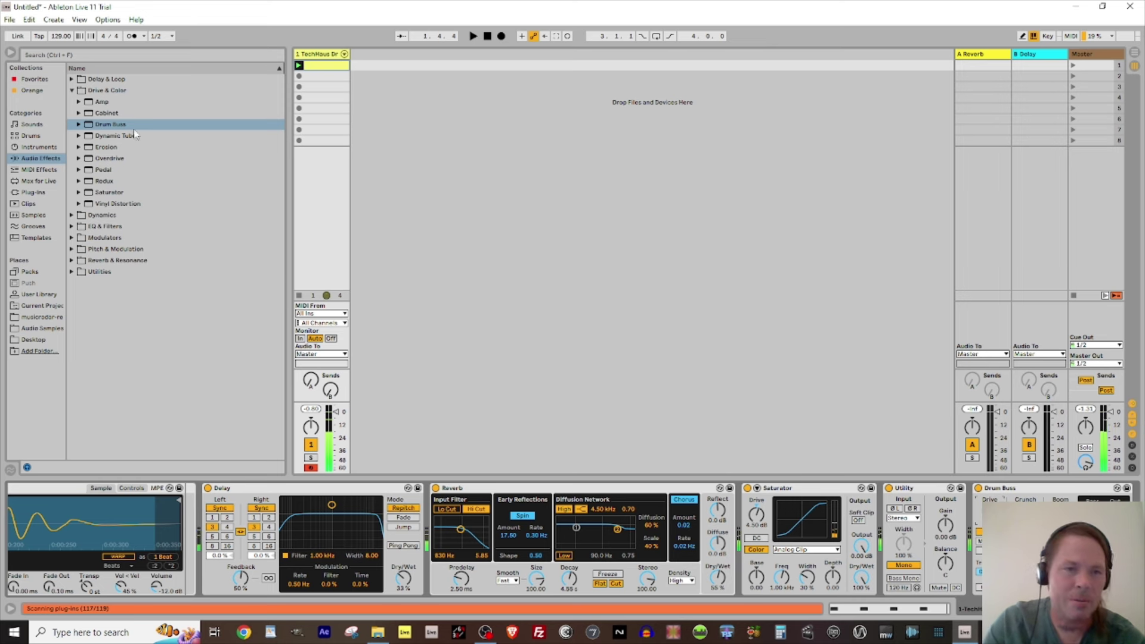
Duplicate the Saturator and move the copy to the end of the chain, after the Drum Buss.
{"action": "left_click", "coordinate": [806, 490]}
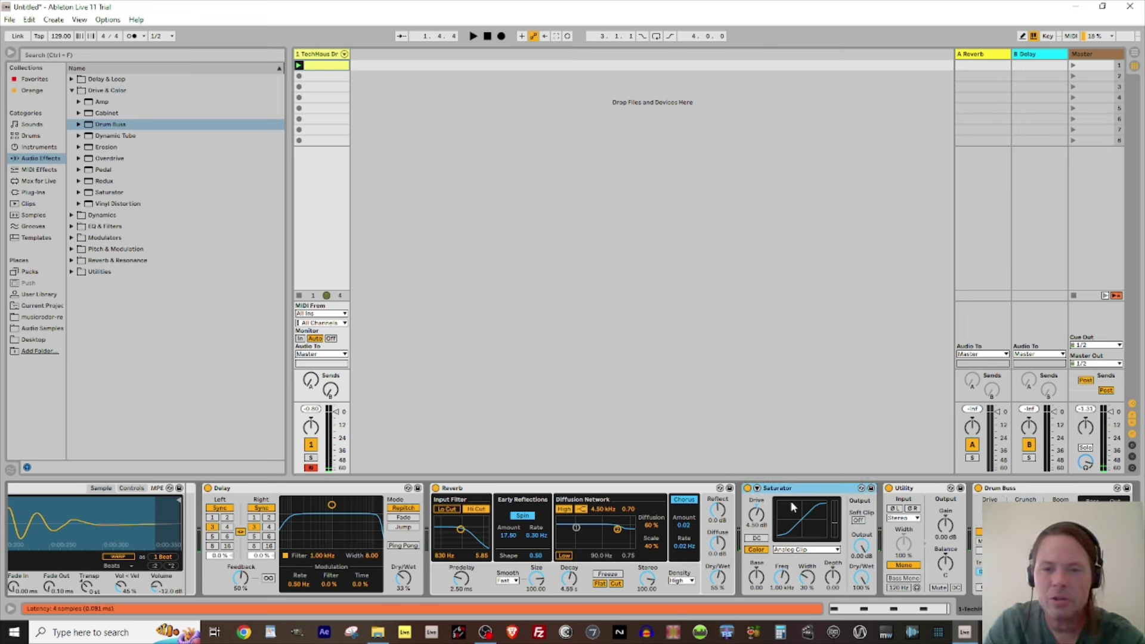
{"action": "key", "text": "ctrl+d"}
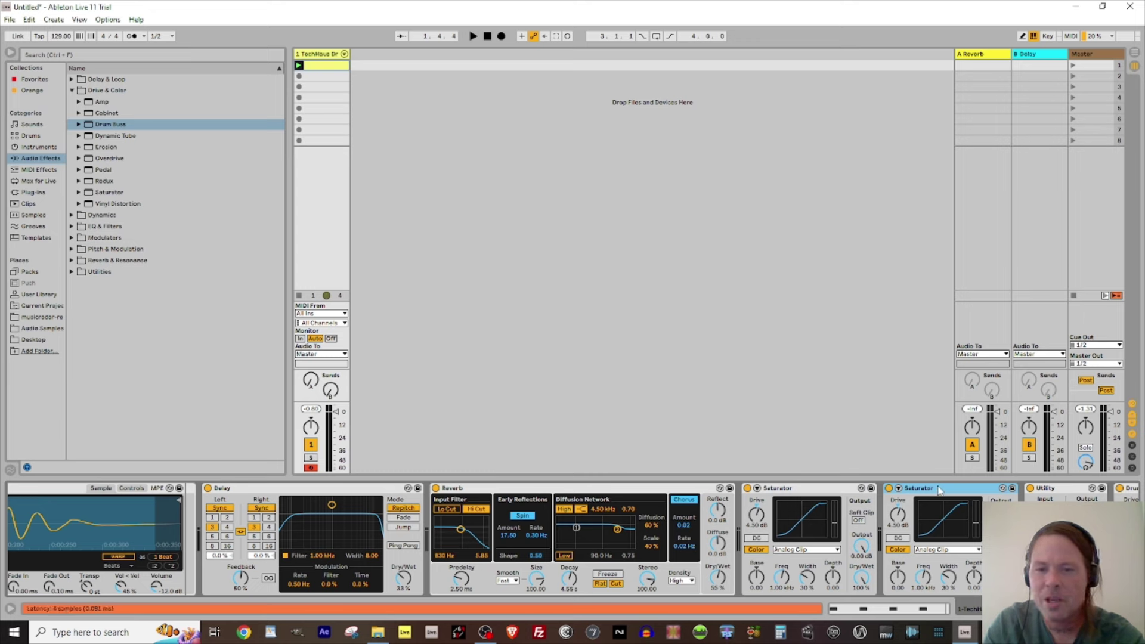
{"action": "left_click", "coordinate": [1138, 504]}
{"action": "left_click", "coordinate": [1138, 503]}
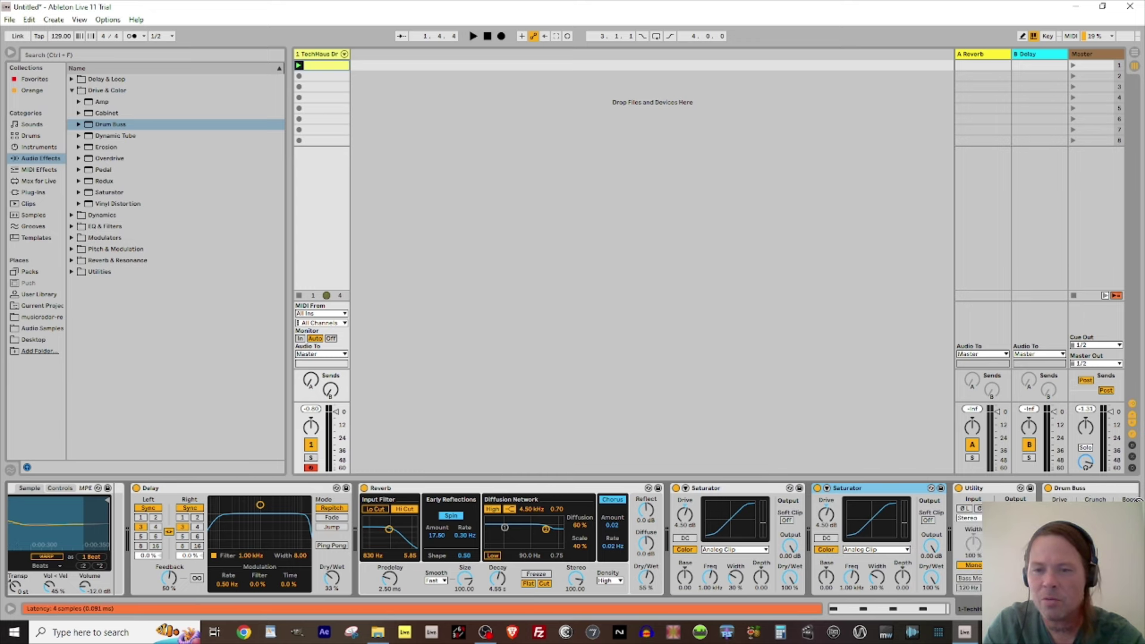
{"action": "left_click", "coordinate": [1139, 504]}
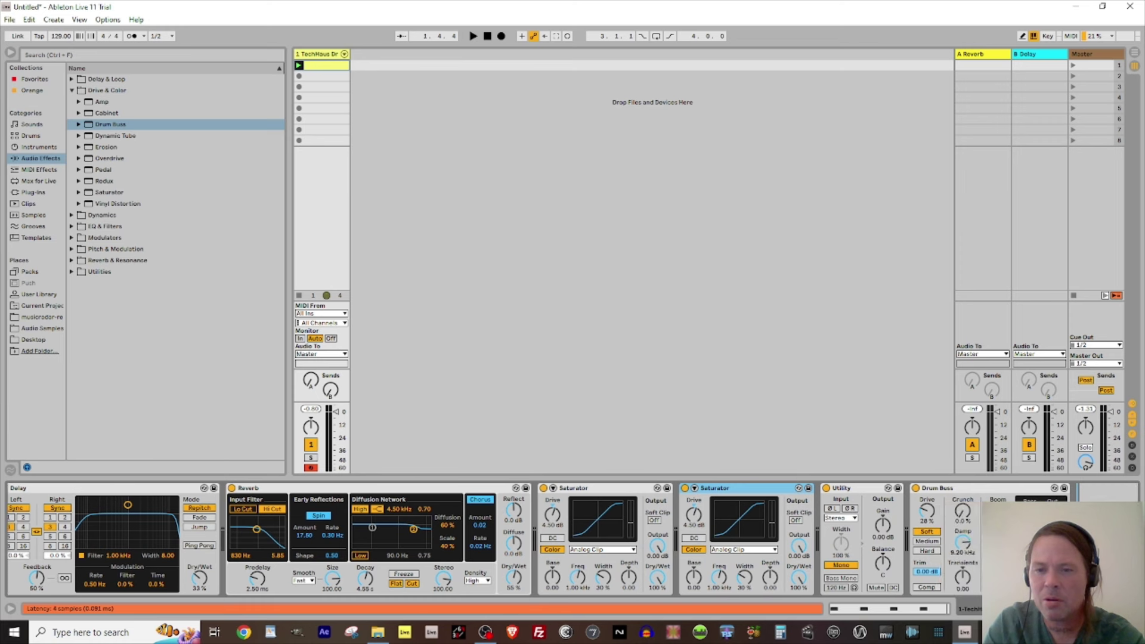
{"action": "left_click_drag", "start_coordinate": [745, 488], "coordinate": [1104, 493]}
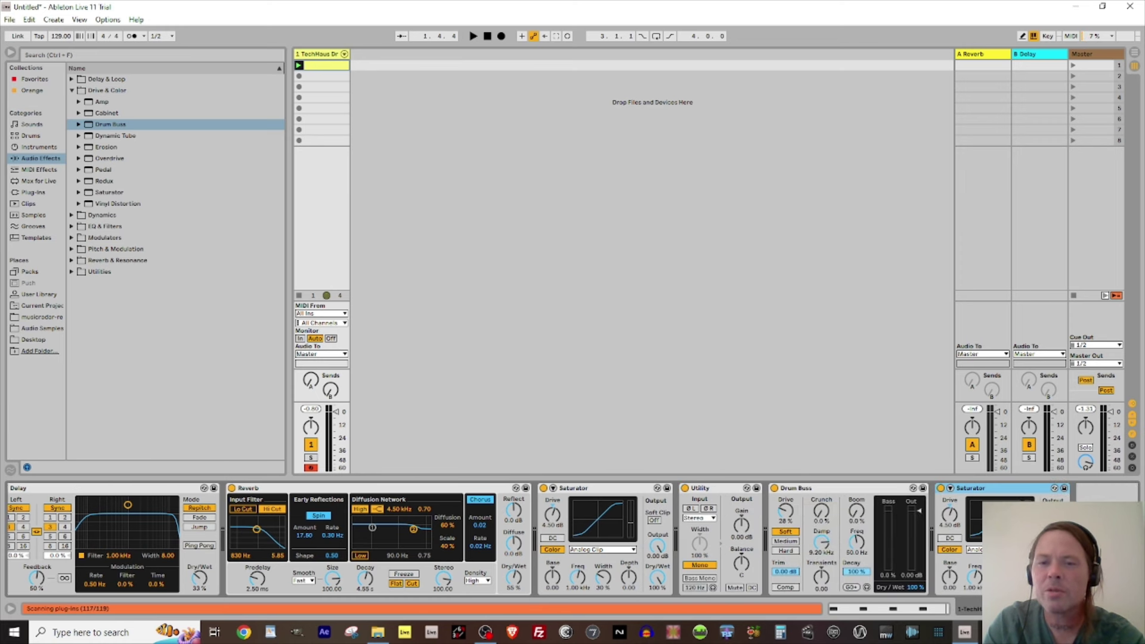
Lower the copied Saturator's Drive and turn on its Soft Clip while the loop plays.
{"action": "key", "text": "space"}
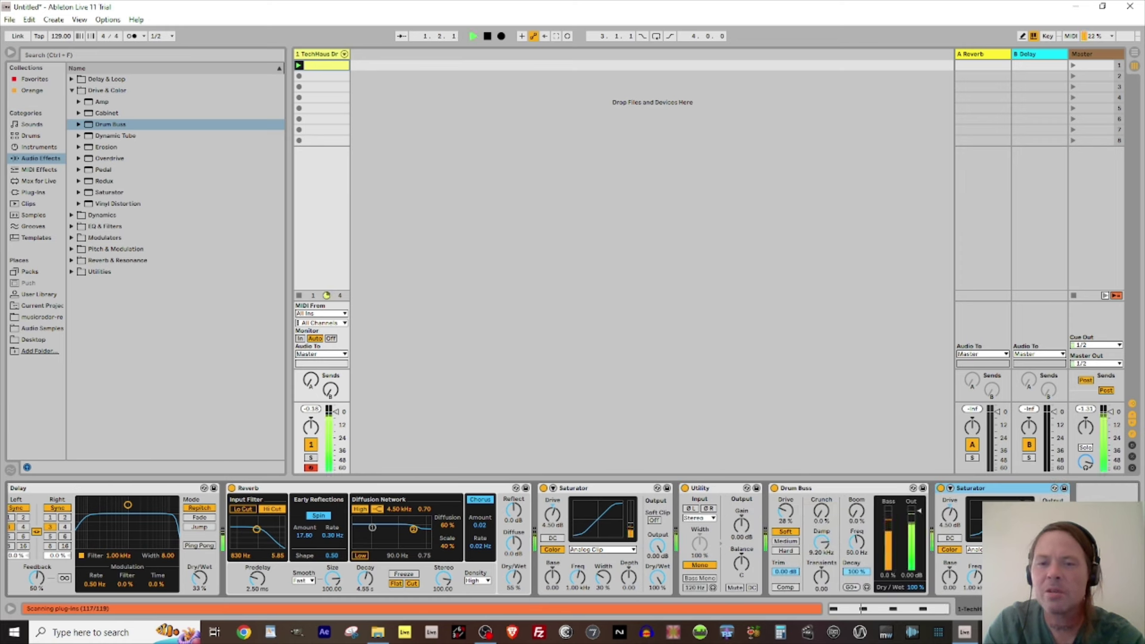
{"action": "left_click_drag", "start_coordinate": [950, 515], "coordinate": [949, 525]}
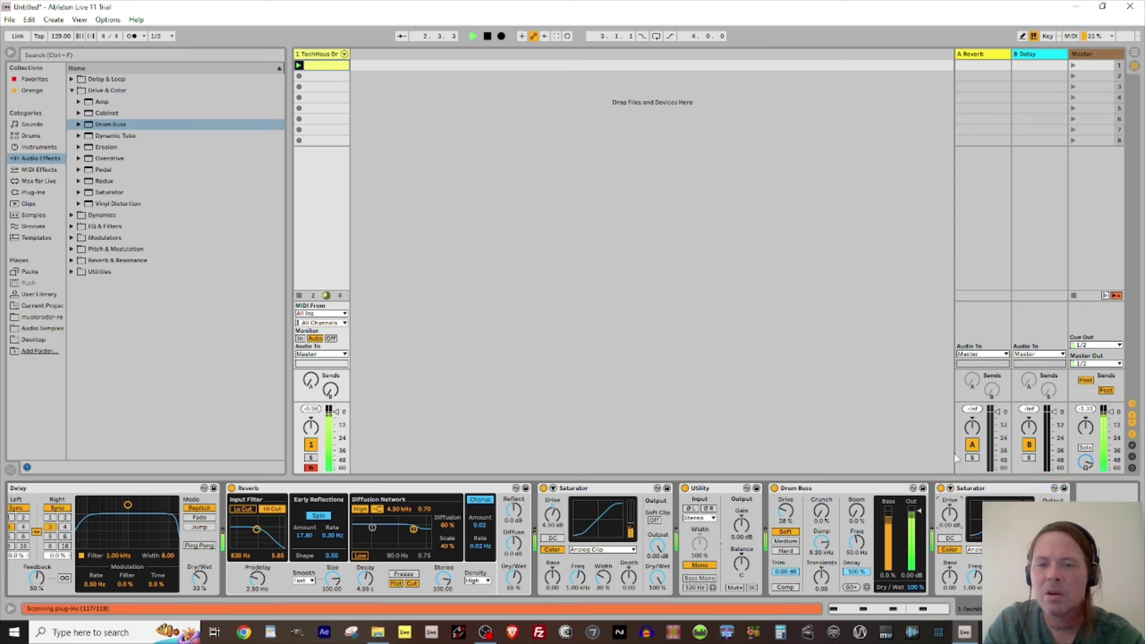
{"action": "key", "text": "space"}
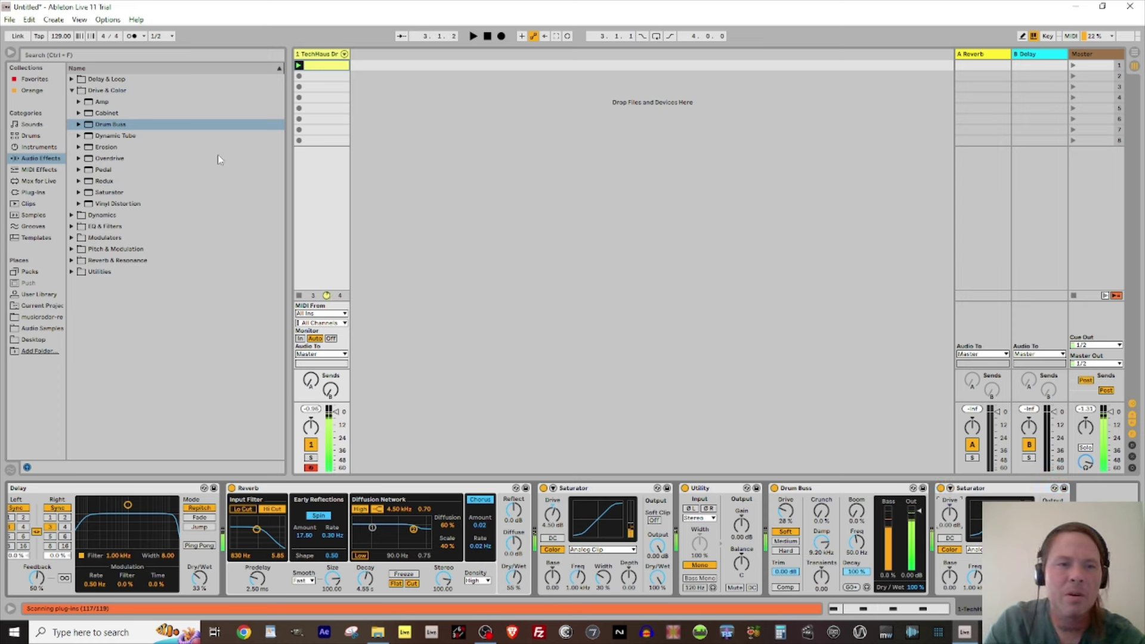
Add the Auto Filter effect at the end of the chain and audition the loop through it.
{"action": "left_click", "coordinate": [72, 91]}
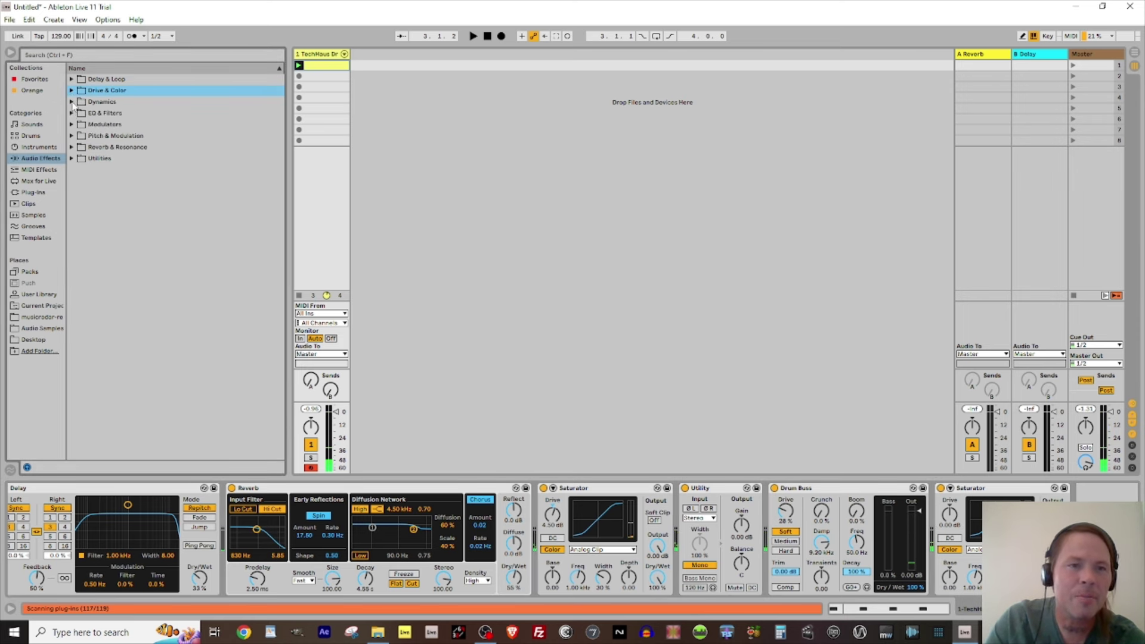
{"action": "left_click", "coordinate": [72, 112]}
{"action": "left_click", "coordinate": [96, 125]}
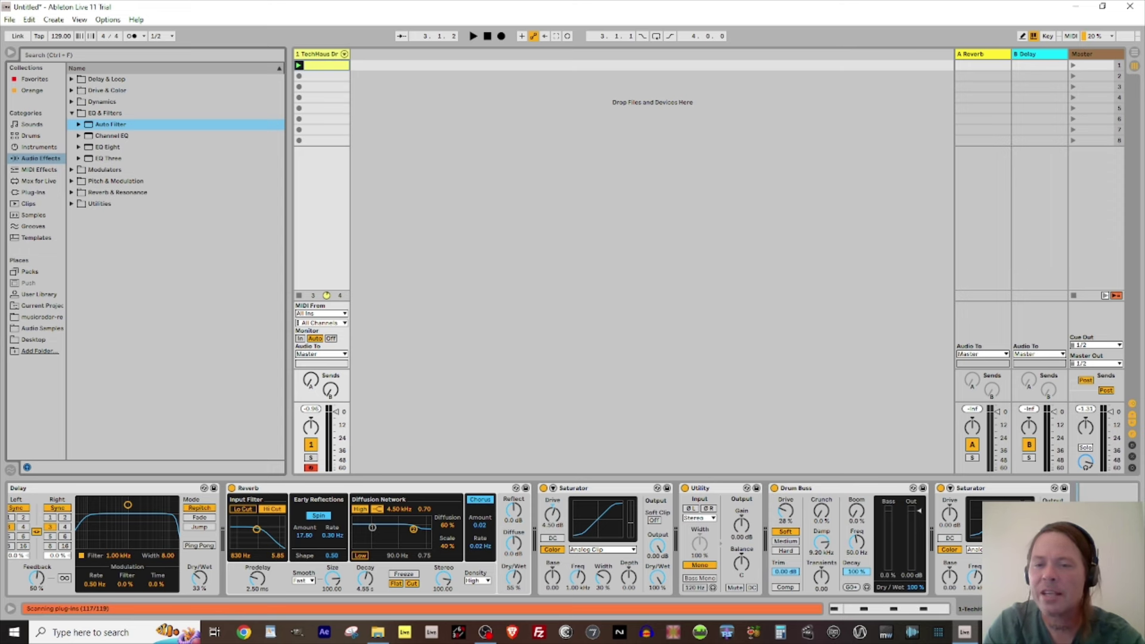
{"action": "left_click_drag", "start_coordinate": [95, 126], "coordinate": [1104, 537]}
{"action": "key", "text": "space"}
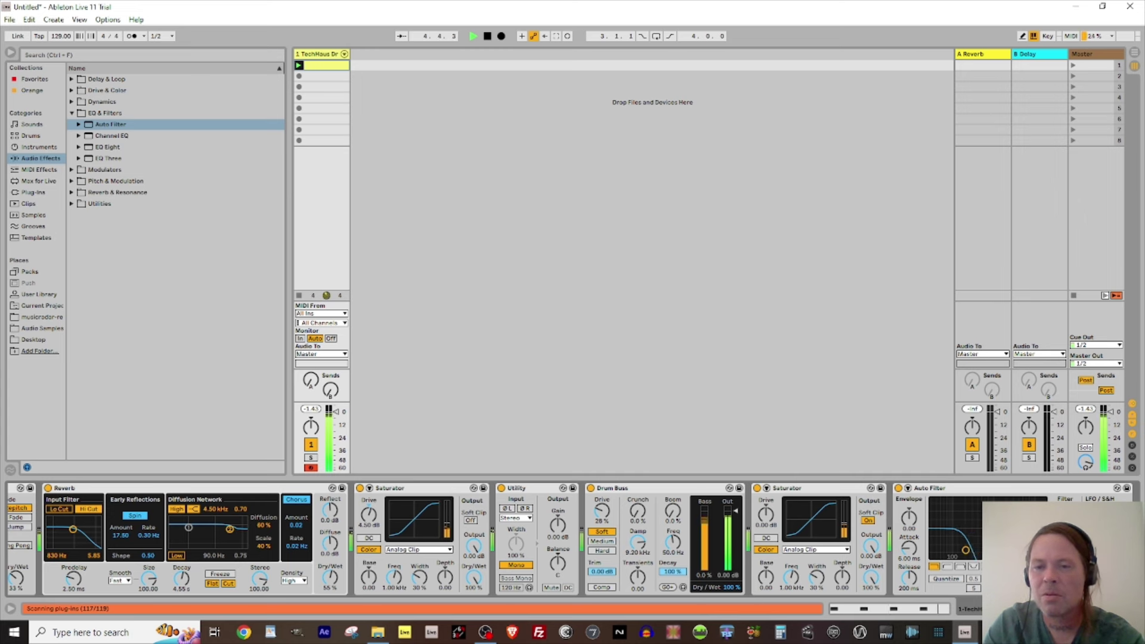
{"action": "key", "text": "space"}
Replace the Auto Filter with an EQ Eight, audition the loop and leave swap mode.
{"action": "key", "text": "q"}
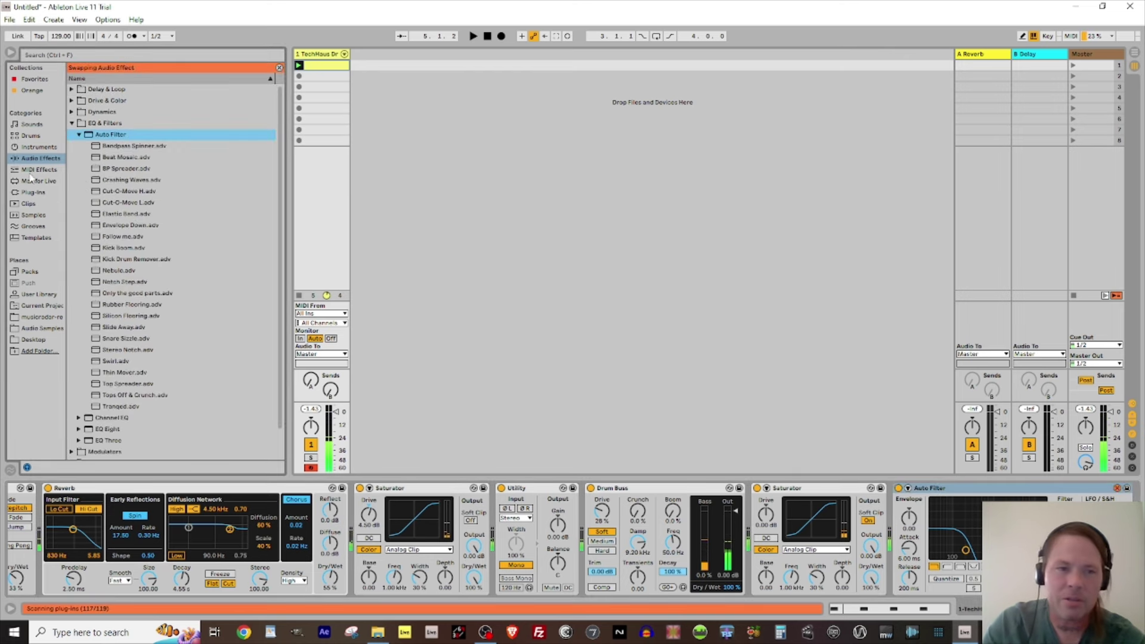
{"action": "left_click", "coordinate": [79, 134]}
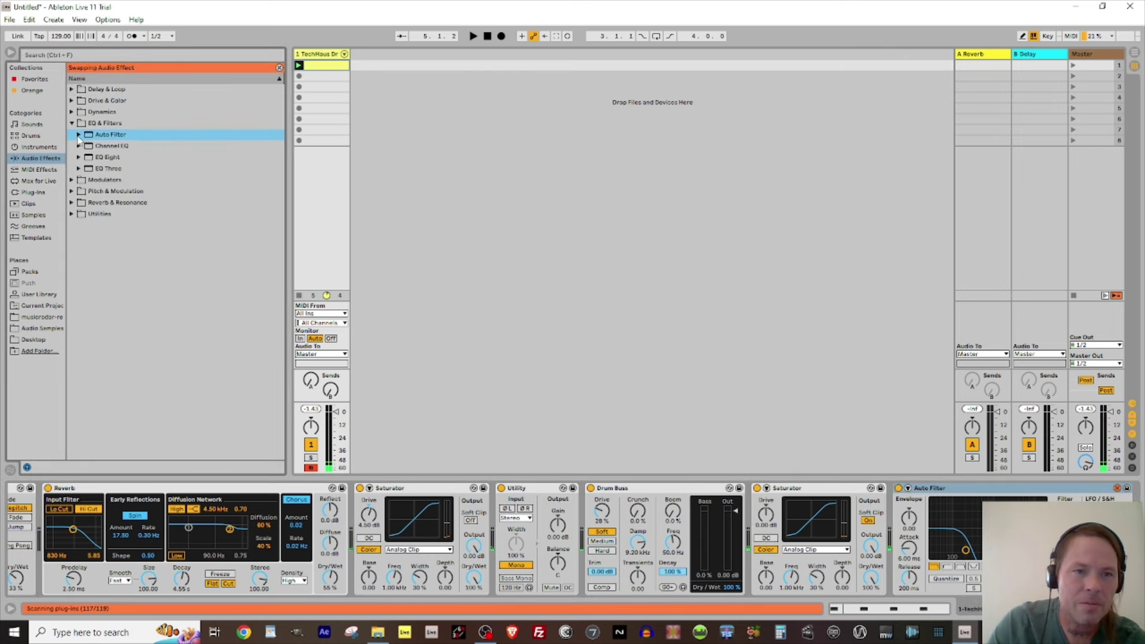
{"action": "double_click", "coordinate": [91, 158]}
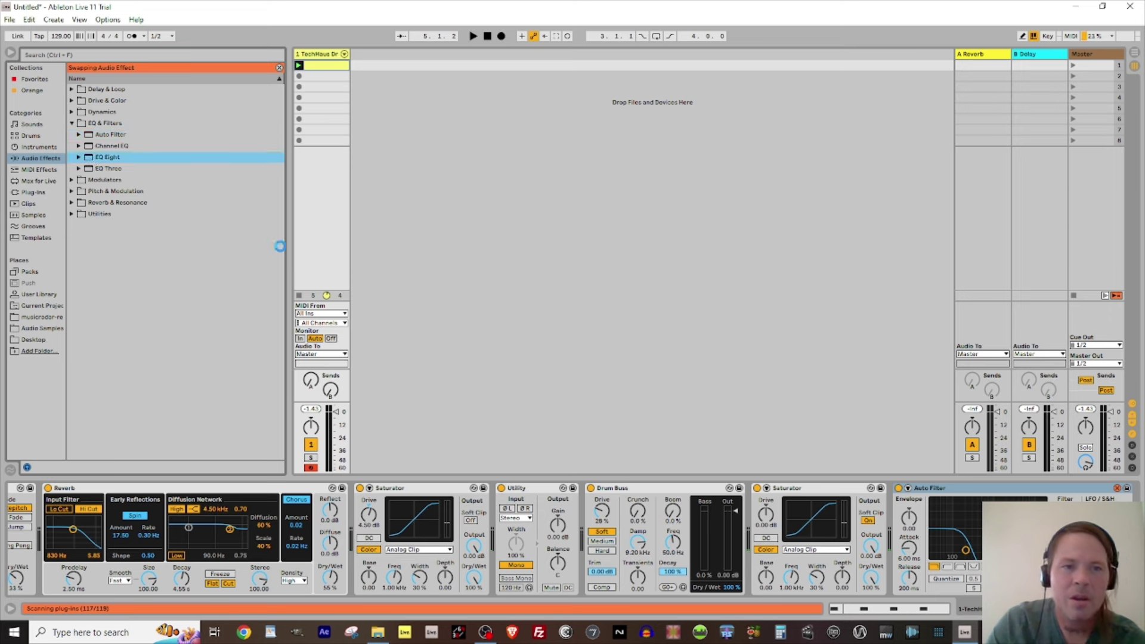
{"action": "key", "text": "space"}
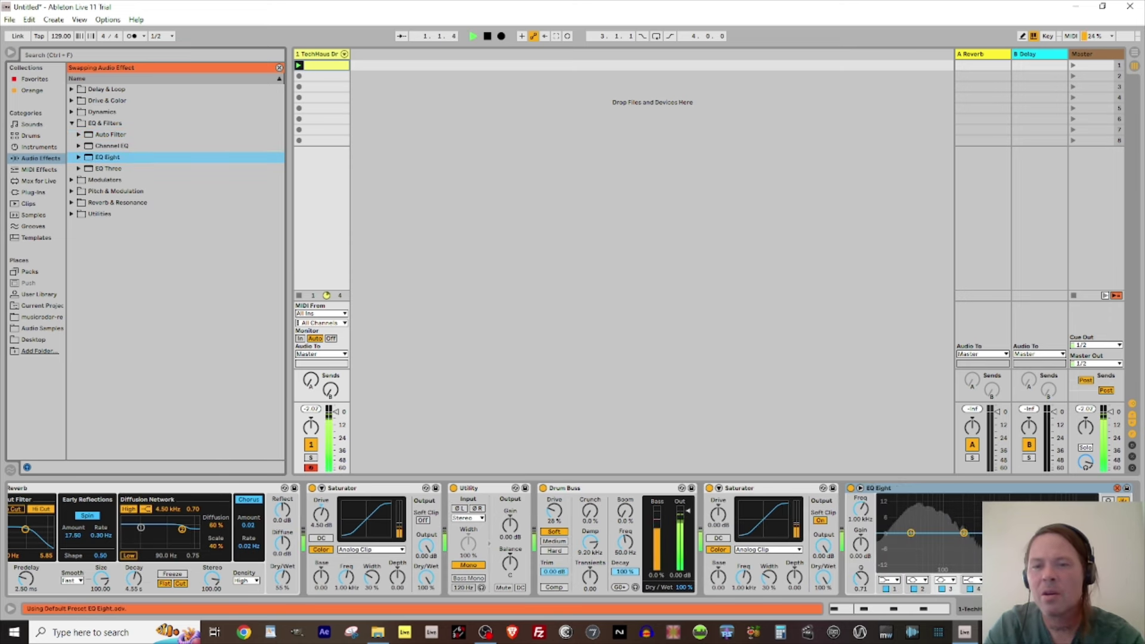
{"action": "key", "text": "space"}
{"action": "left_click", "coordinate": [1117, 488]}
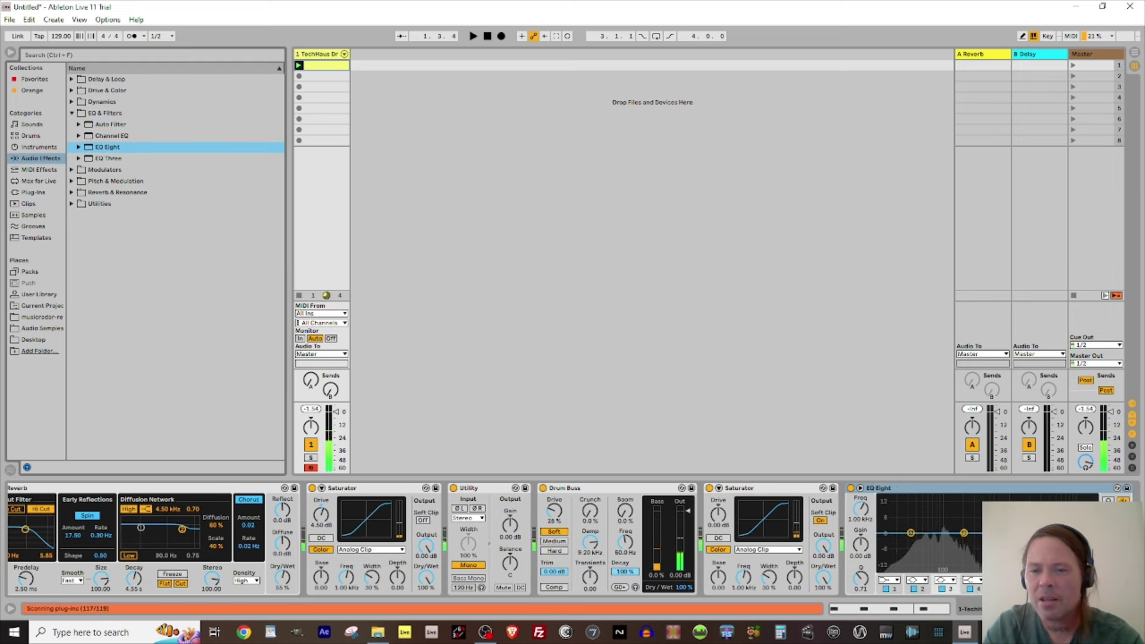
Set EQ Eight band 4 to a high-cut filter and lower its frequency to 240 Hz while the loop plays.
{"action": "left_click", "coordinate": [979, 580]}
{"action": "left_click", "coordinate": [969, 553]}
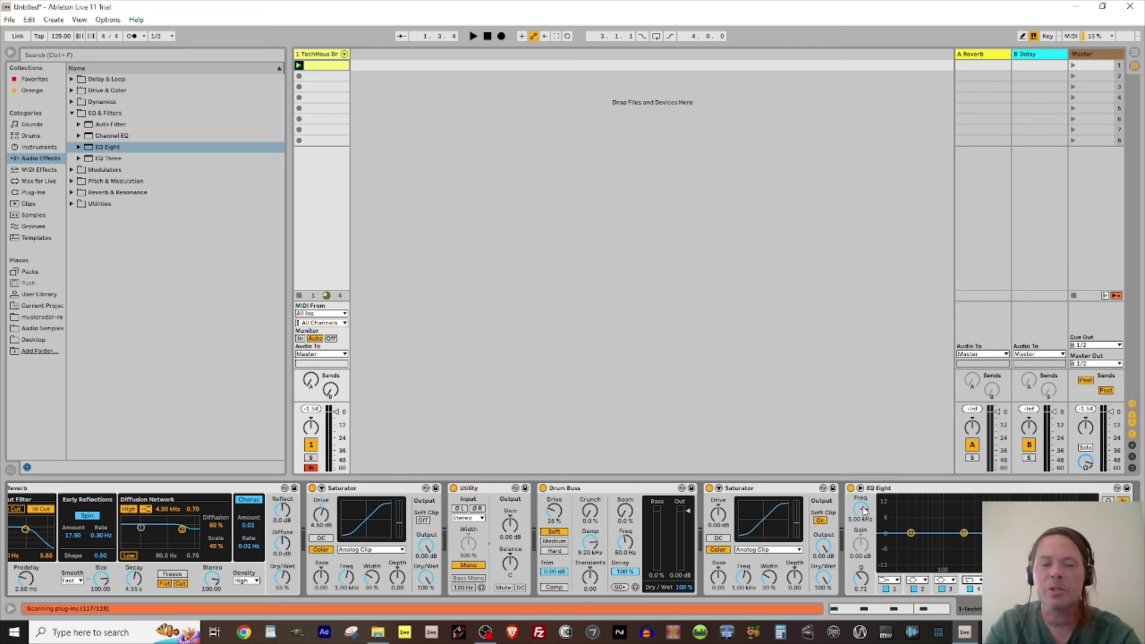
{"action": "key", "text": "space"}
{"action": "left_click_drag", "start_coordinate": [864, 510], "coordinate": [863, 531]}
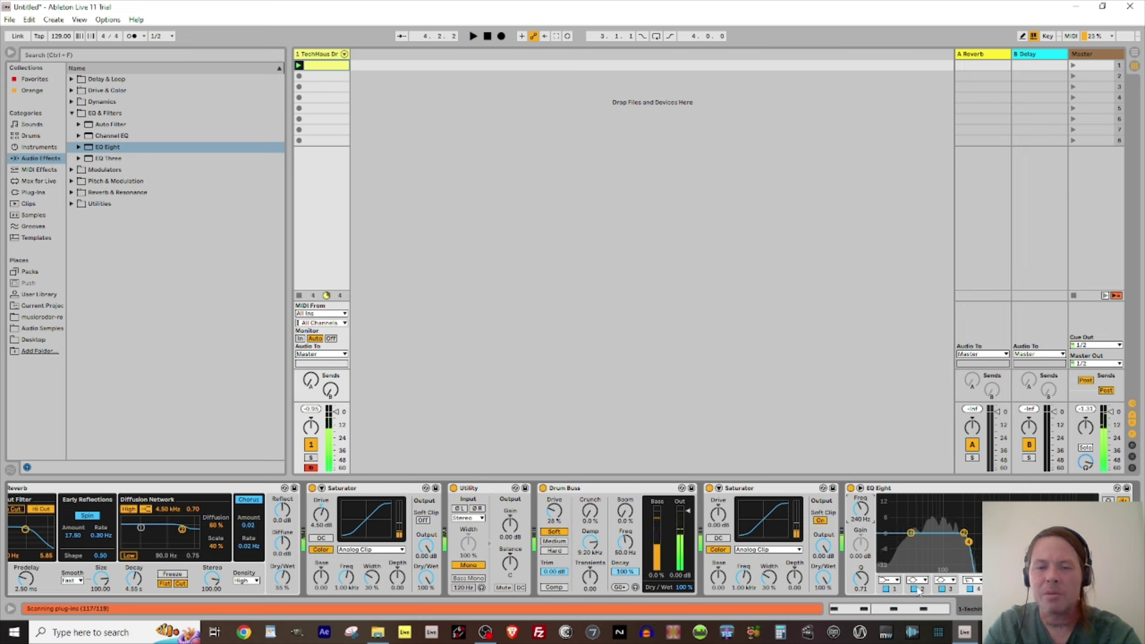
Set EQ Eight band 1 to a low-cut filter, sweep its frequency while the loop plays and settle on 30 Hz.
{"action": "left_click", "coordinate": [897, 580]}
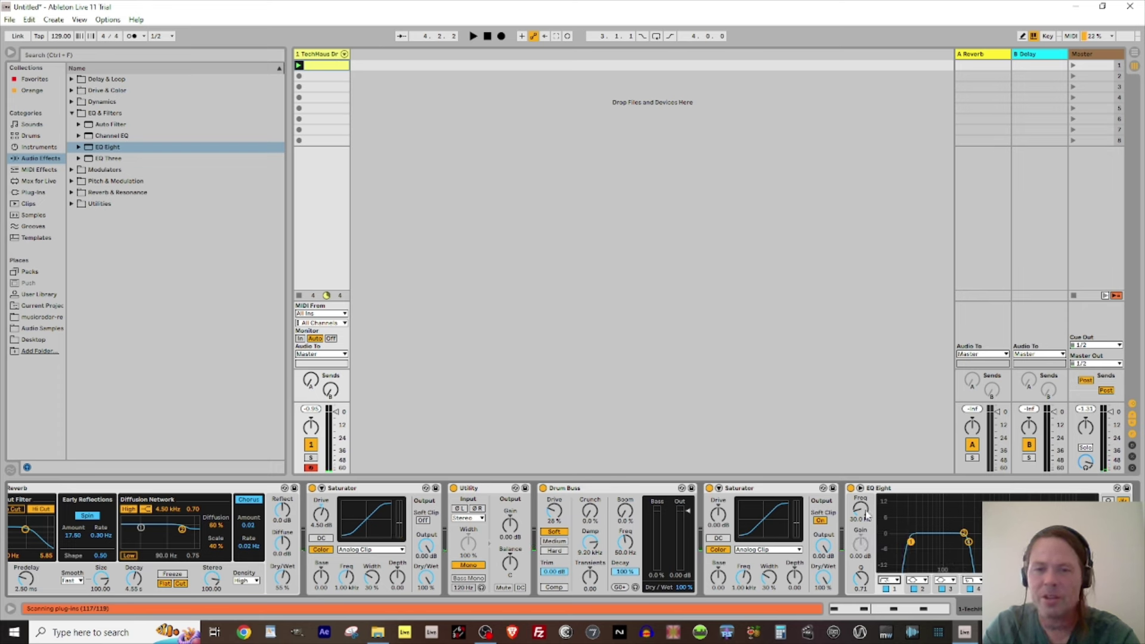
{"action": "key", "text": "space"}
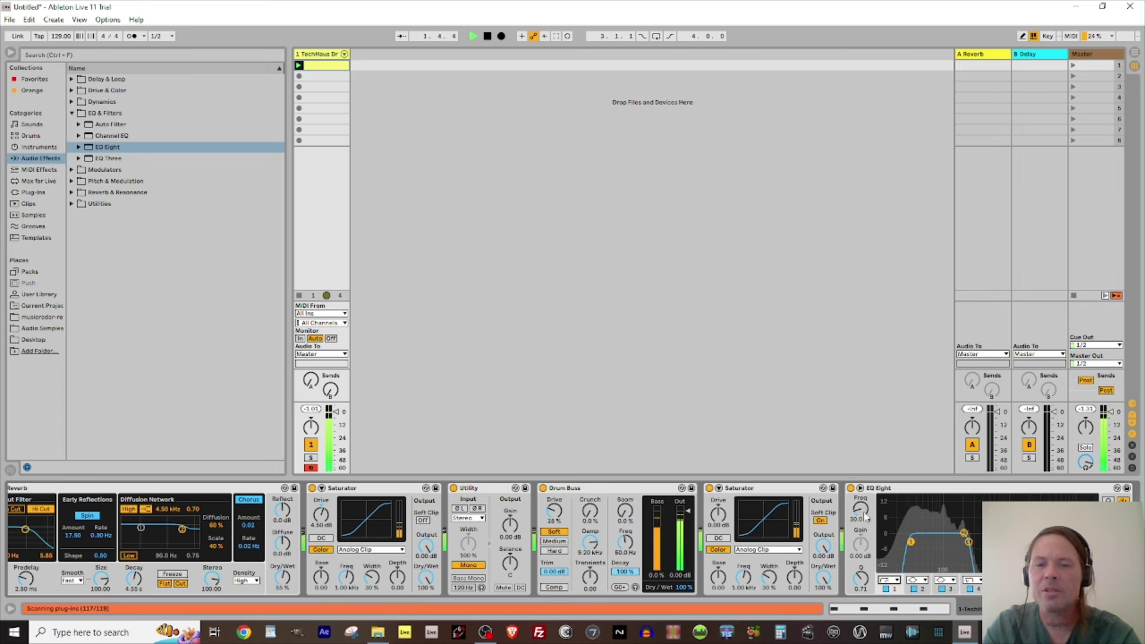
{"action": "mouse_move", "coordinate": [866, 517]}
{"action": "left_mouse_down"}
{"action": "mouse_move", "coordinate": [866, 498]}
{"action": "mouse_move", "coordinate": [866, 516]}
{"action": "left_mouse_up"}
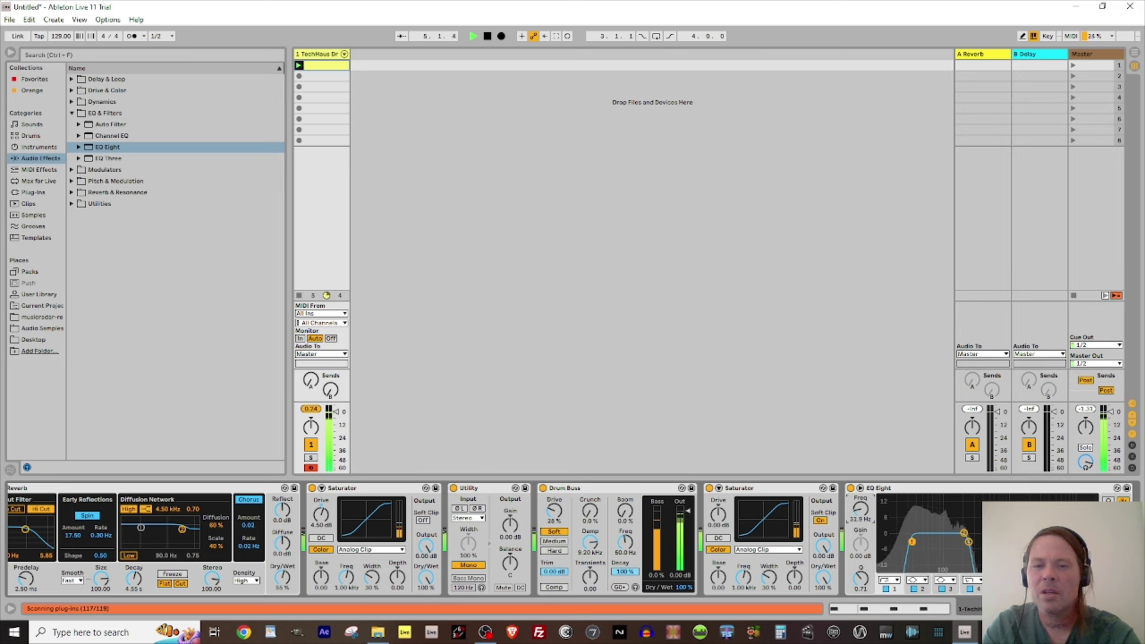
{"action": "left_click_drag", "start_coordinate": [862, 513], "coordinate": [862, 509]}
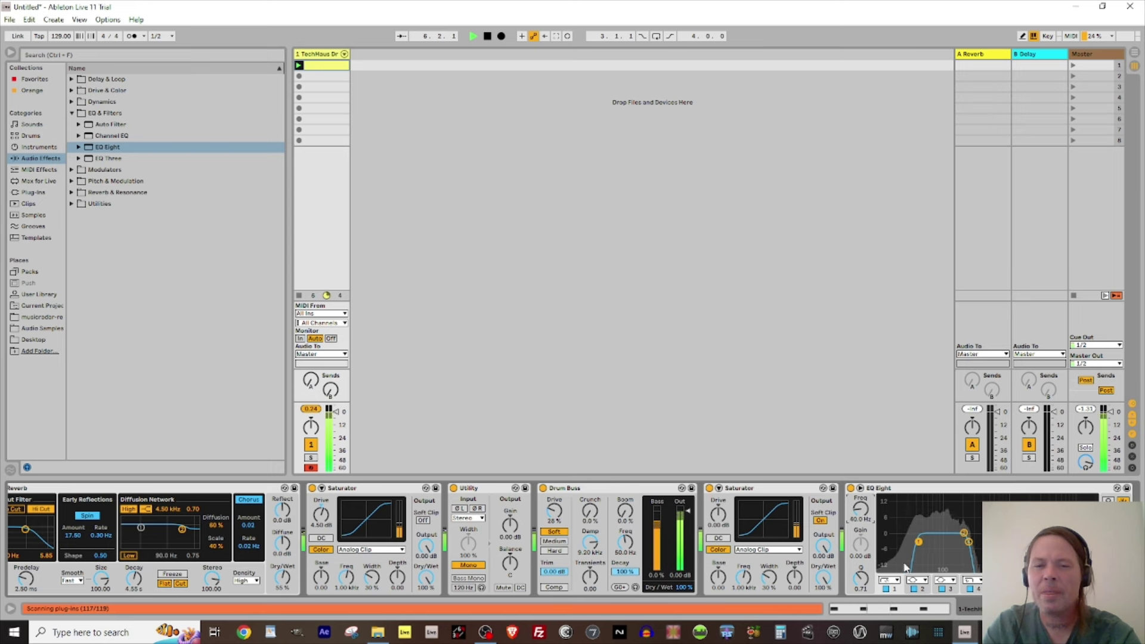
{"action": "left_click_drag", "start_coordinate": [919, 542], "coordinate": [911, 541]}
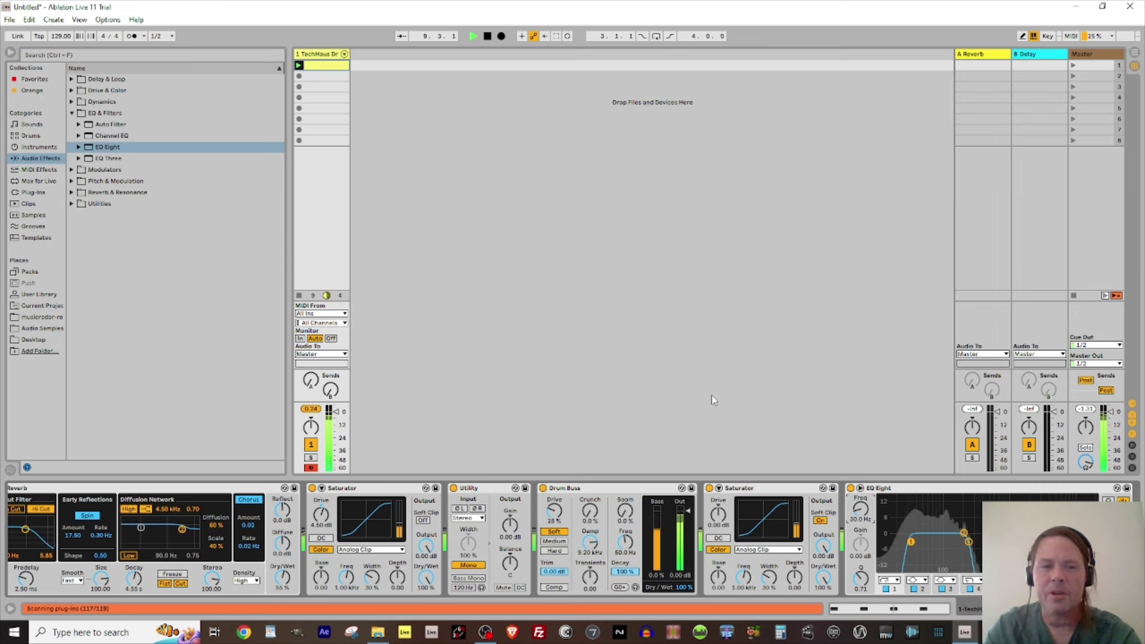
{"action": "key", "text": "space"}
{"action": "left_click", "coordinate": [1134, 489]}
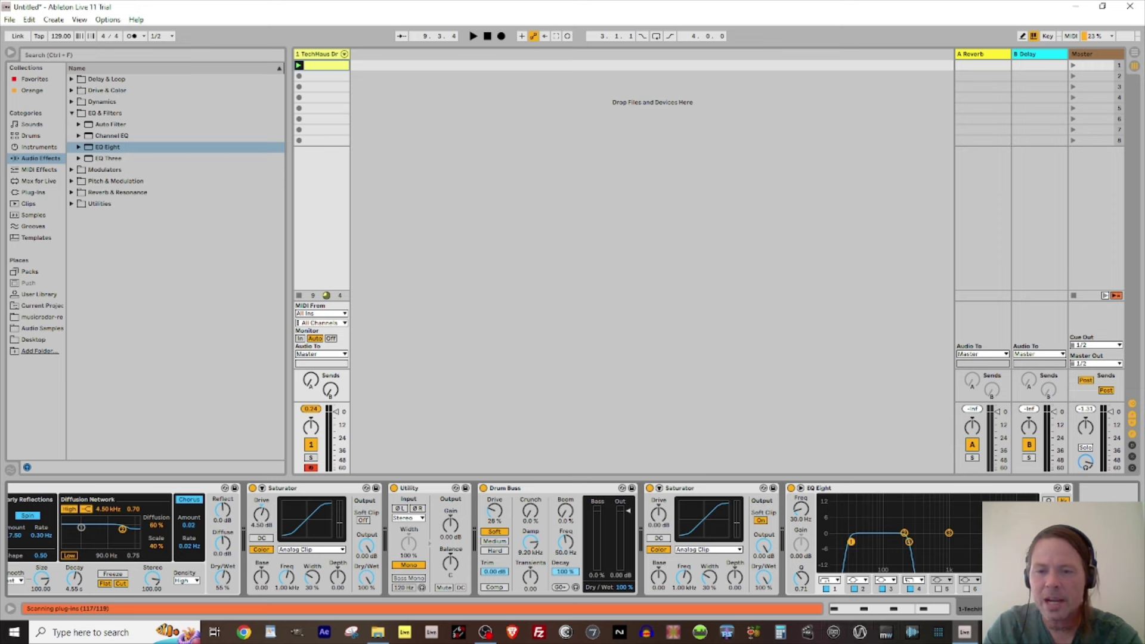
{"action": "left_click_drag", "start_coordinate": [1085, 610], "coordinate": [943, 612]}
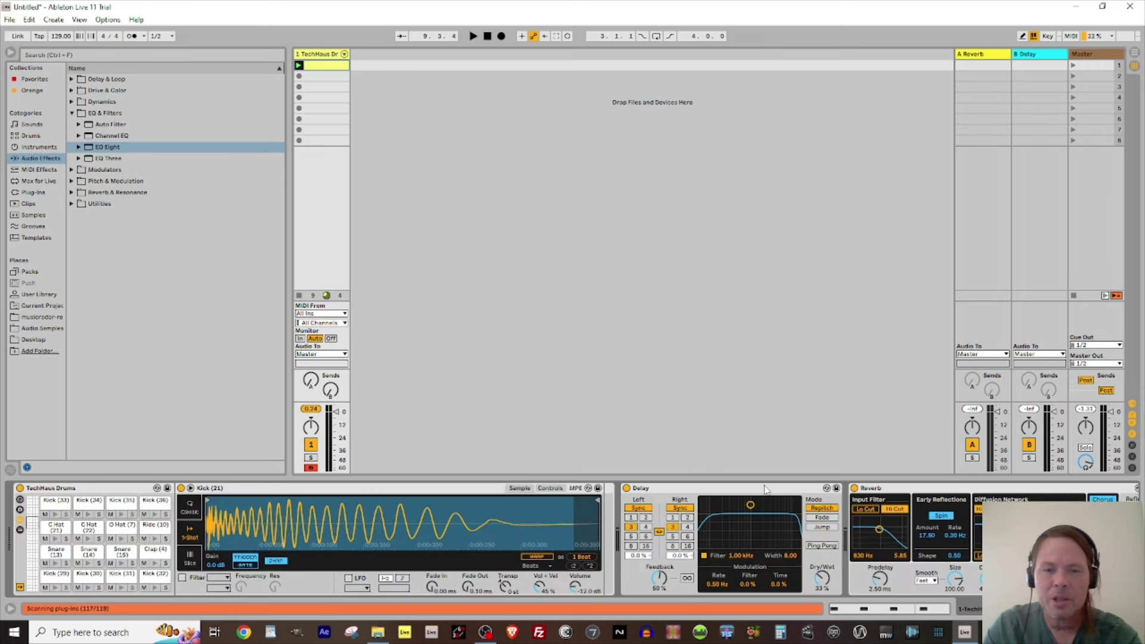
Group the audio effects from the Delay through the EQ Eight into one Audio Effect Rack.
{"action": "left_click", "coordinate": [732, 490]}
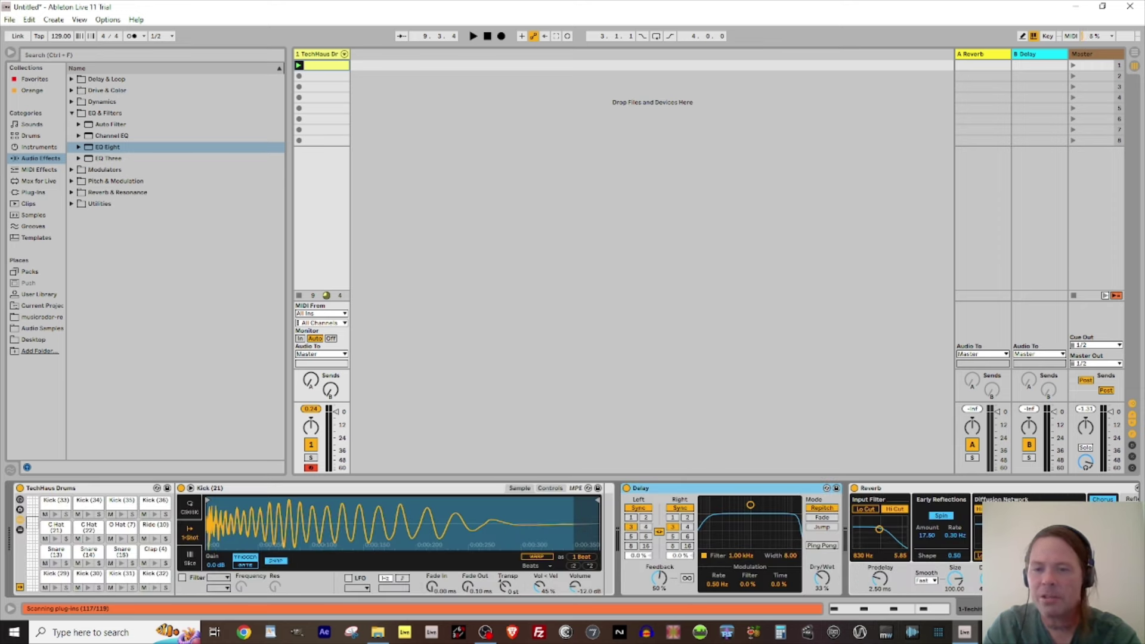
{"action": "left_click_drag", "start_coordinate": [1032, 609], "coordinate": [1089, 609]}
{"action": "left_click", "coordinate": [910, 491]}
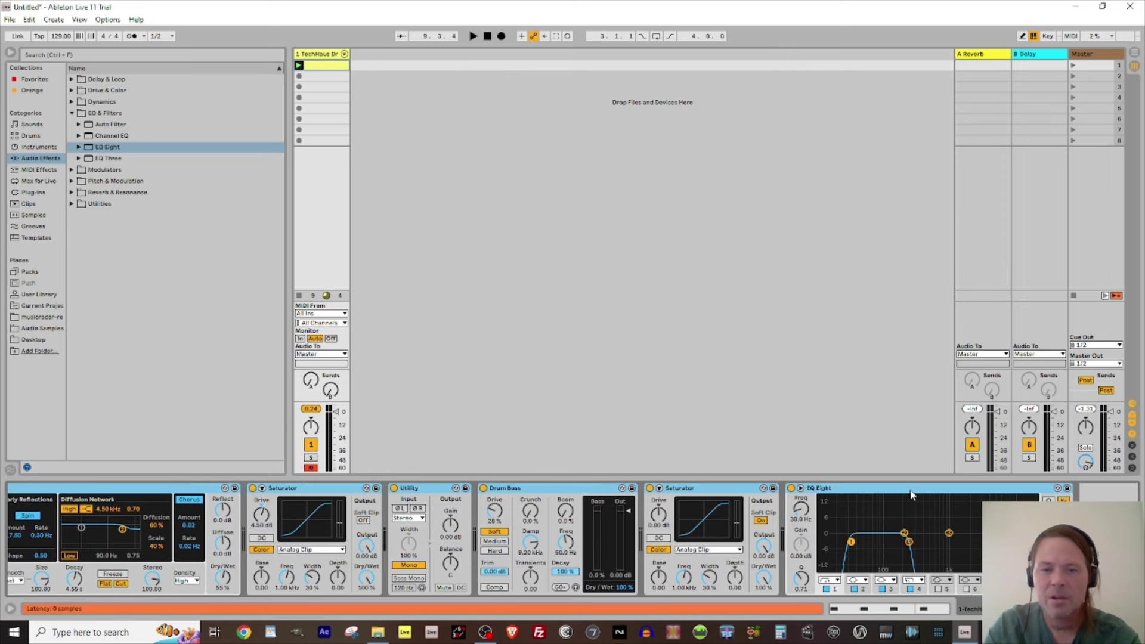
{"action": "key", "text": "ctrl+g"}
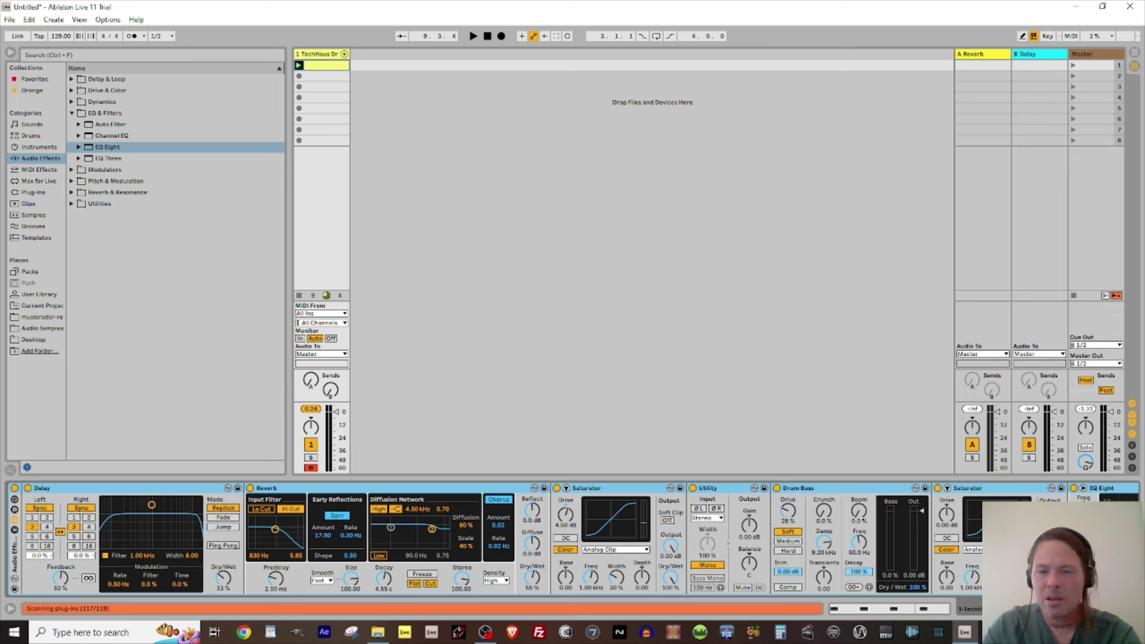
{"action": "left_click", "coordinate": [1089, 609]}
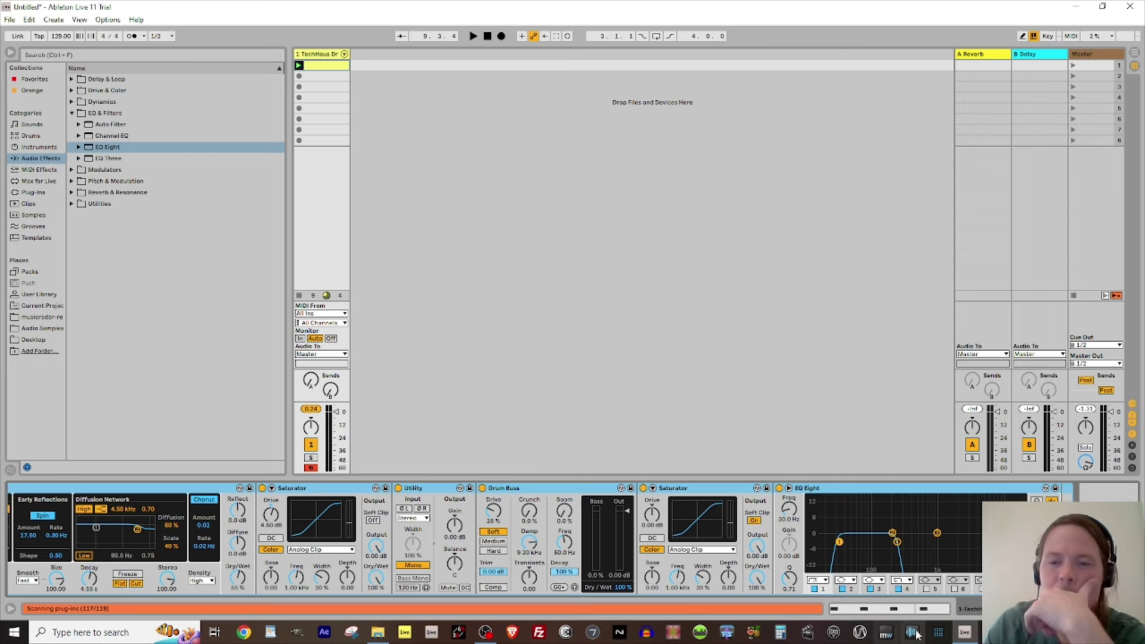
{"action": "left_click_drag", "start_coordinate": [1095, 610], "coordinate": [1046, 610]}
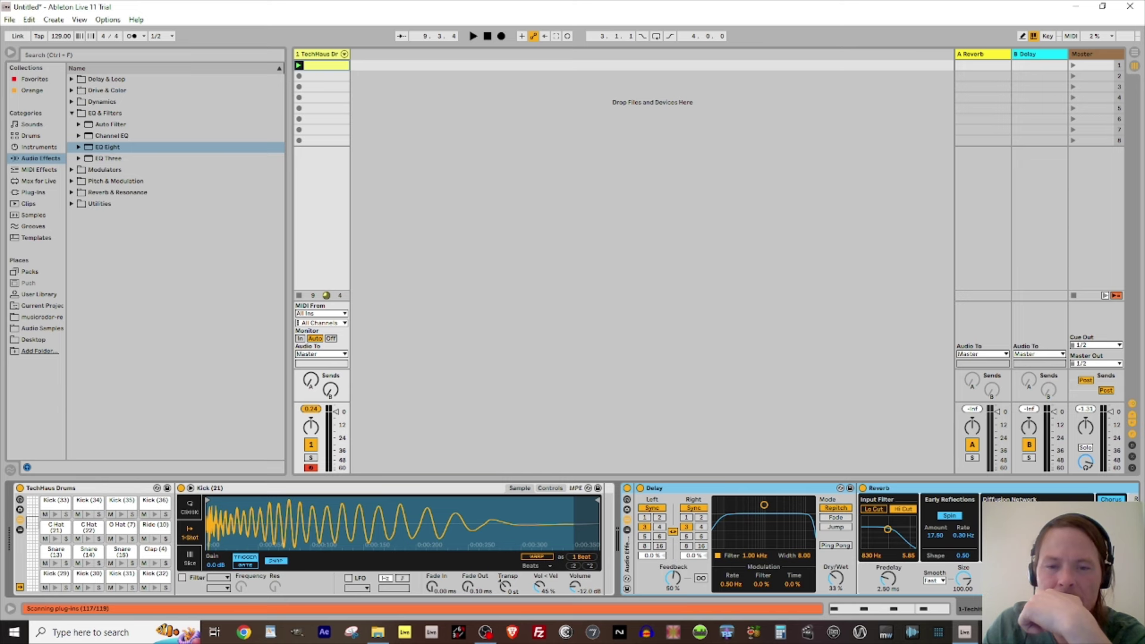
Show the rack's chains, create an empty second chain and compare the loop with that chain muted and active.
{"action": "key", "text": "ctrl+g"}
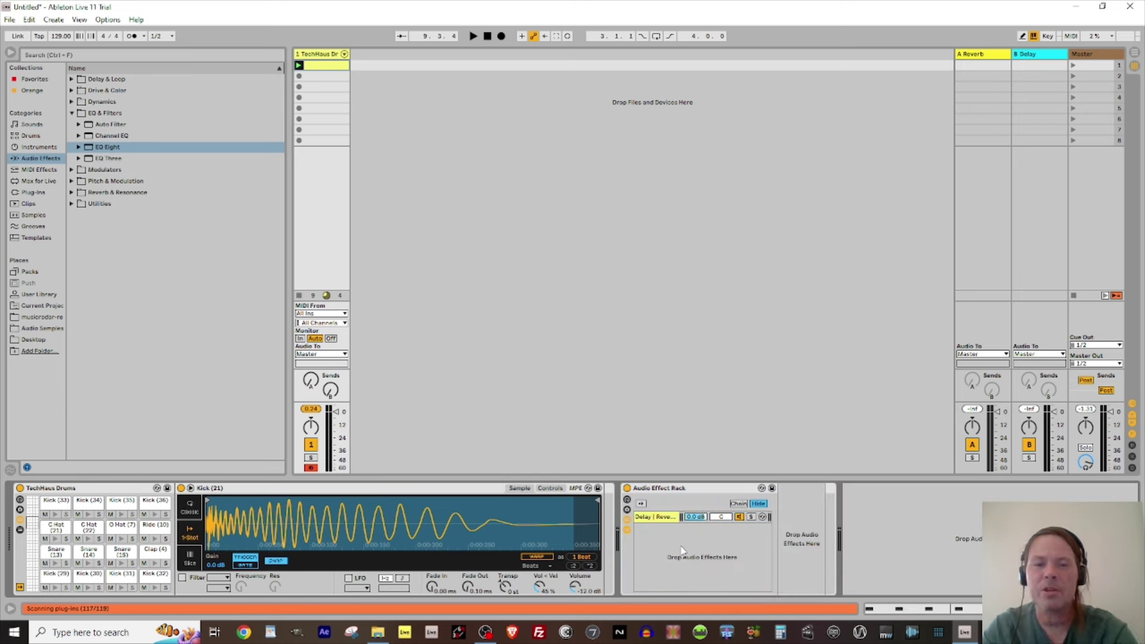
{"action": "left_click", "coordinate": [672, 555]}
{"action": "key", "text": "space"}
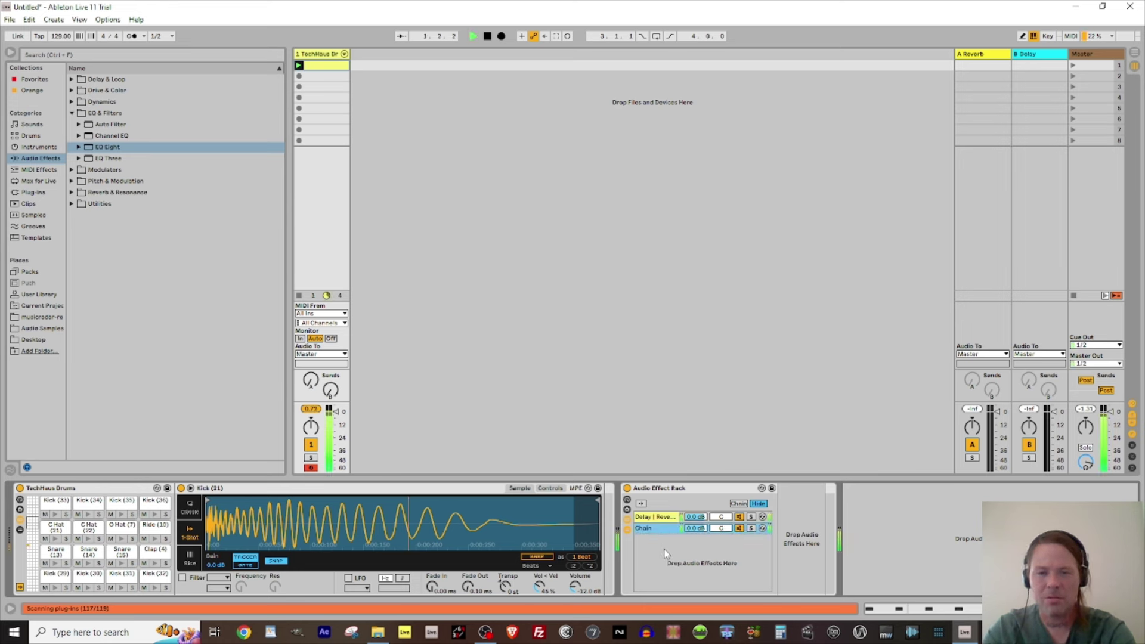
{"action": "key", "text": "space"}
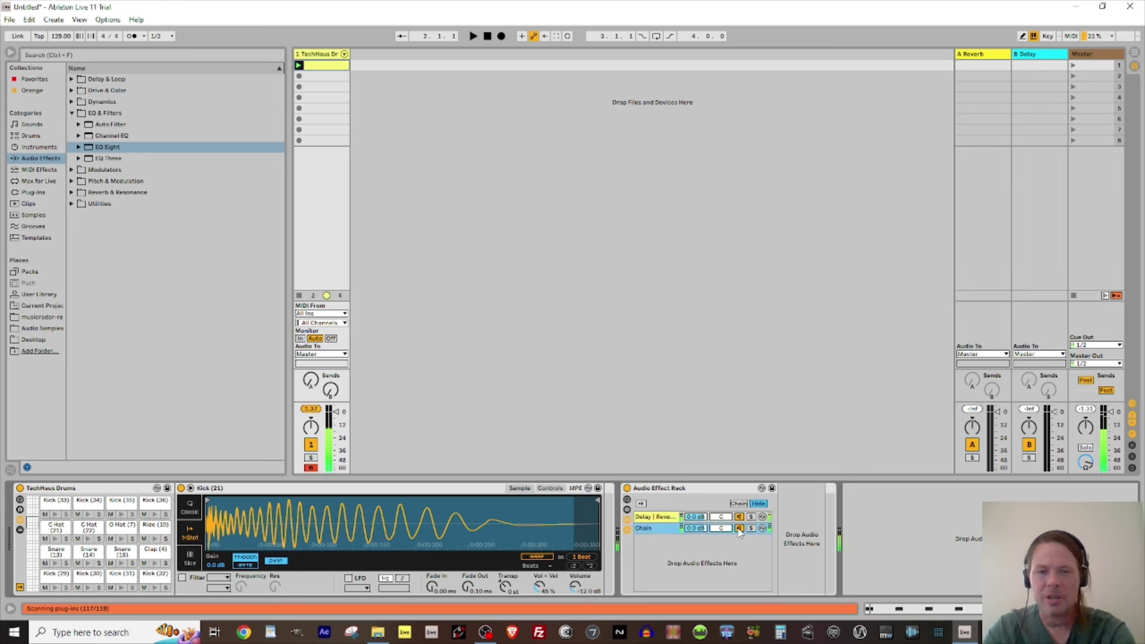
{"action": "key", "text": "space"}
{"action": "key", "text": "space"}
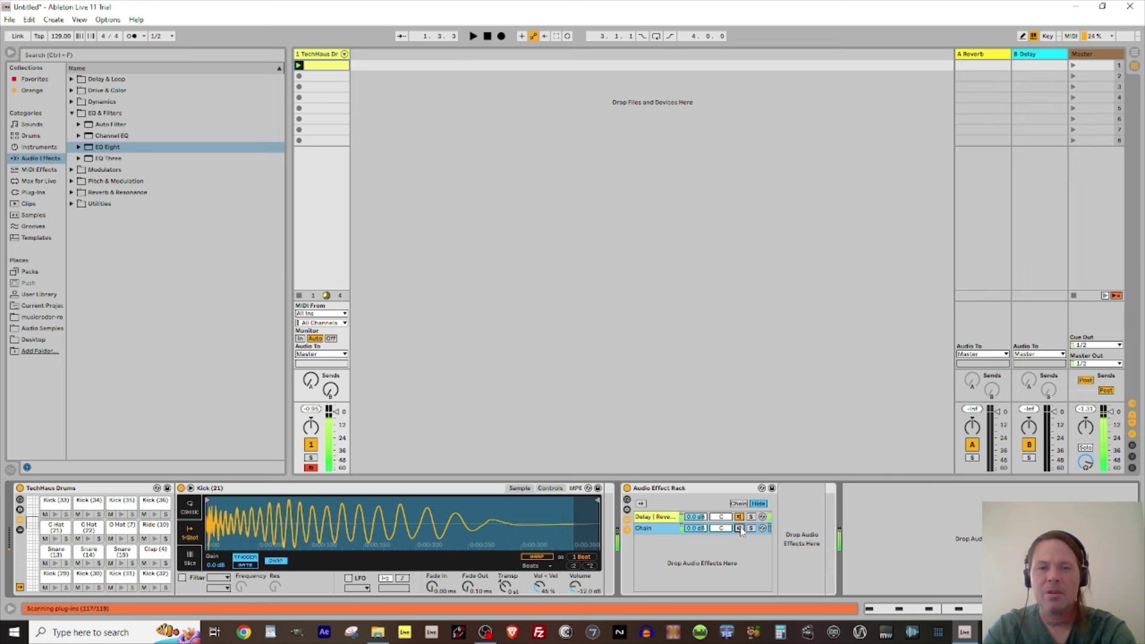
{"action": "key", "text": "space"}
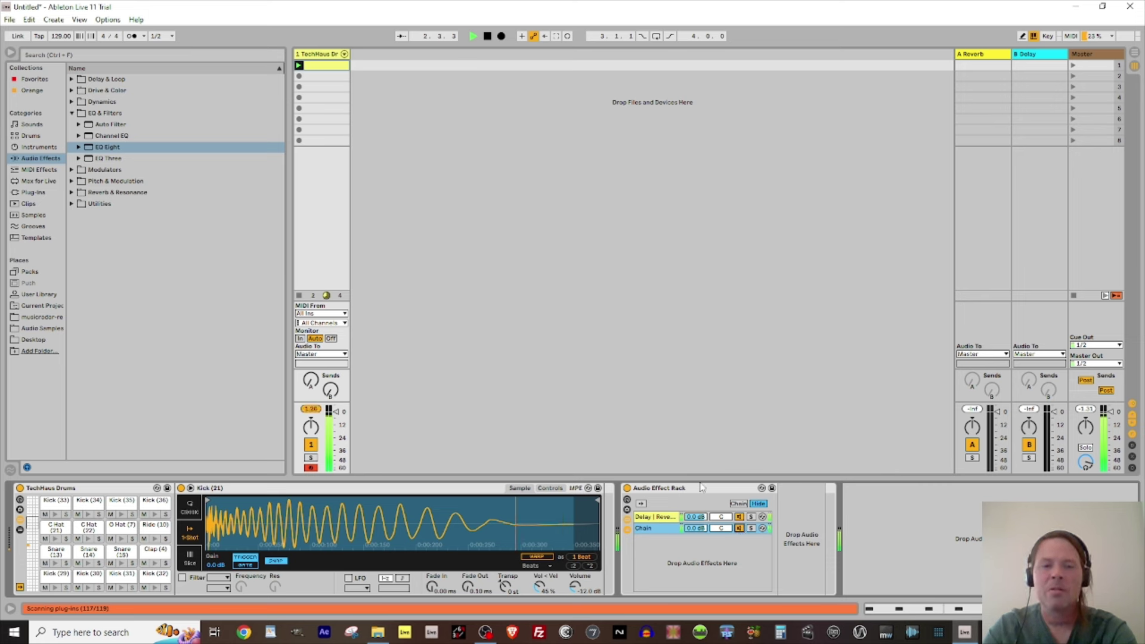
{"action": "key", "text": "space"}
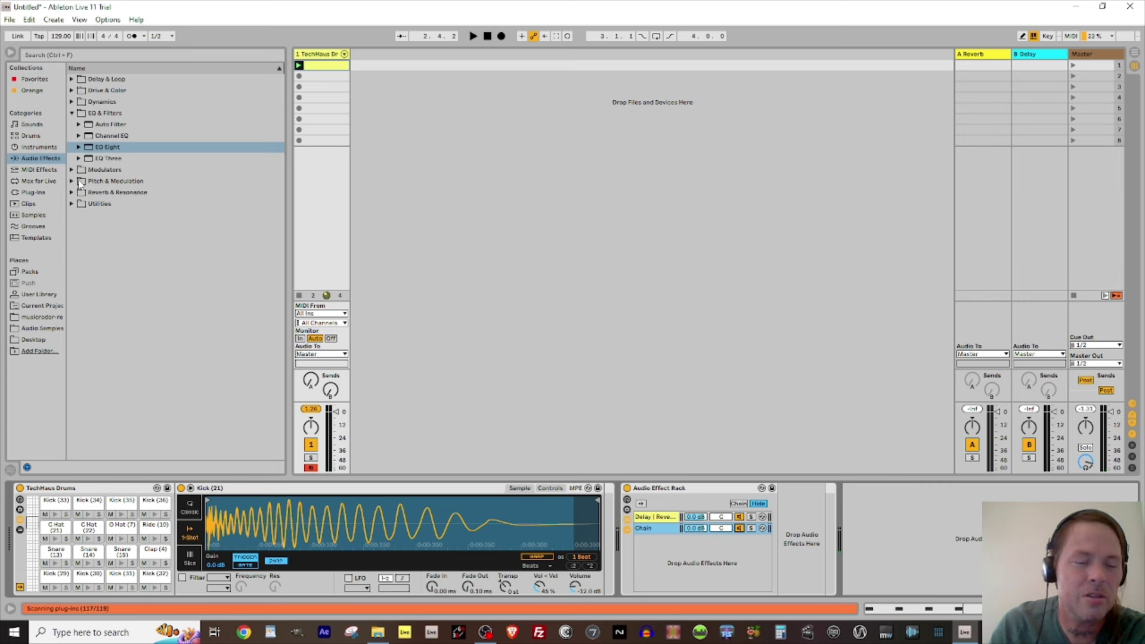
Add a Glue Compressor after the EQ Eight in the rack's Delay/Reverb chain and solo that chain.
{"action": "left_click", "coordinate": [71, 113]}
{"action": "left_click", "coordinate": [71, 101]}
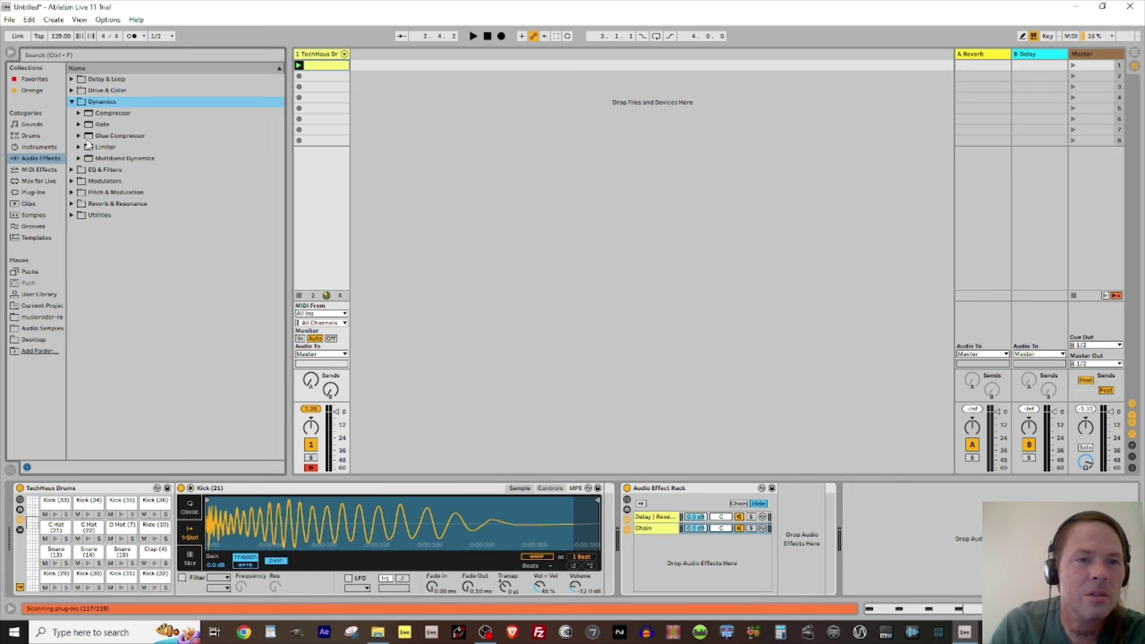
{"action": "left_click_drag", "start_coordinate": [90, 137], "coordinate": [647, 528]}
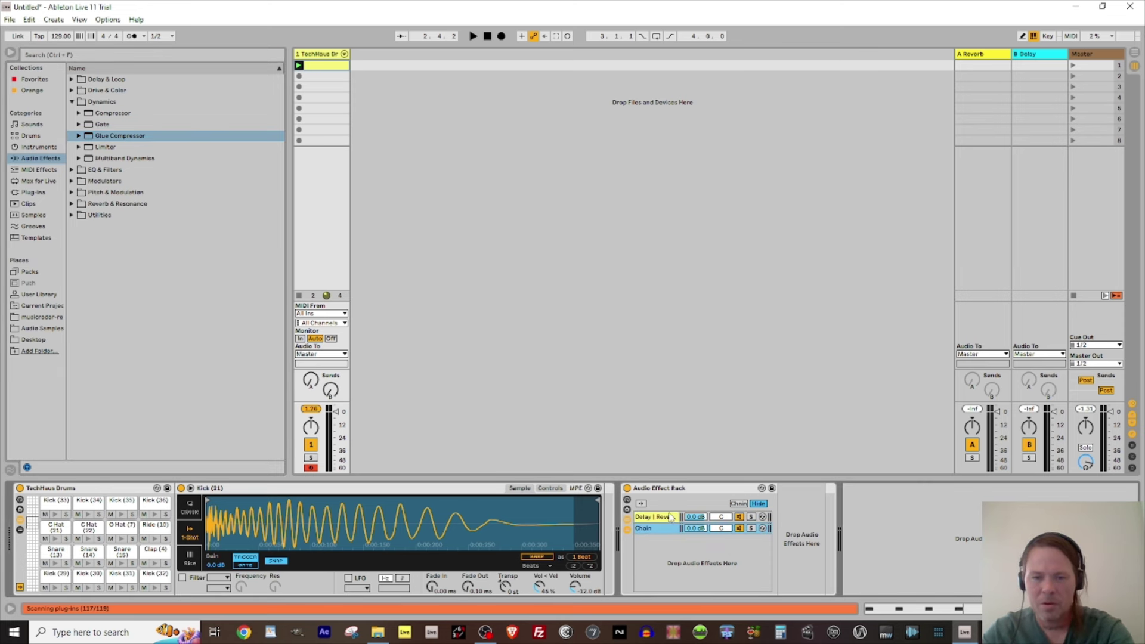
{"action": "left_click", "coordinate": [671, 518]}
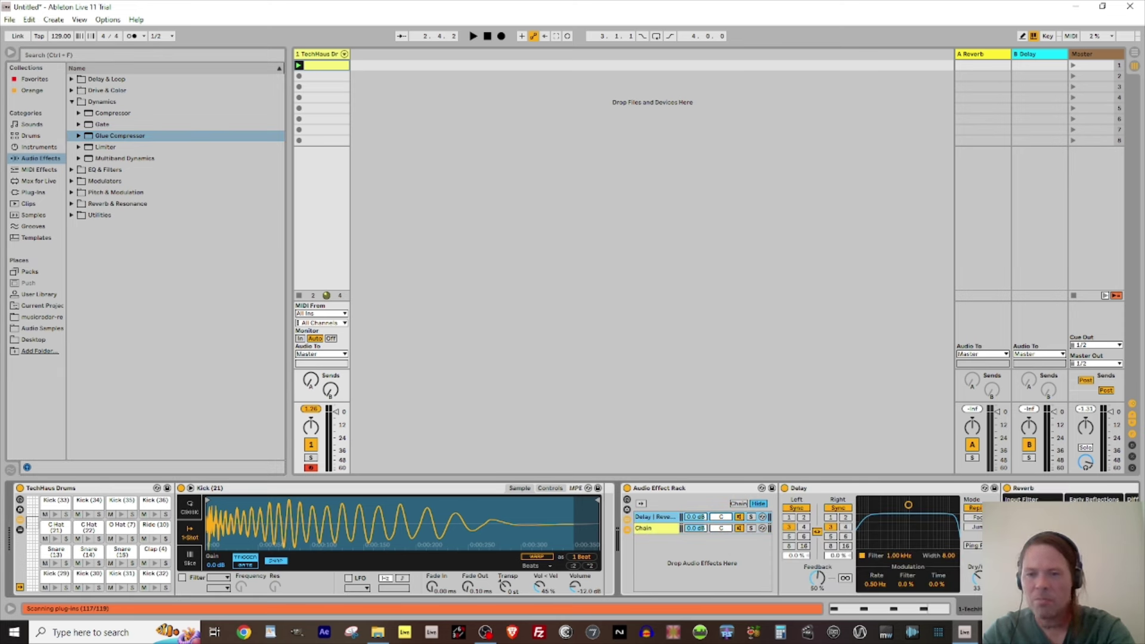
{"action": "left_click", "coordinate": [751, 517]}
{"action": "scroll", "coordinate": [999, 490], "scroll_direction": "right", "scroll_amount": 10}
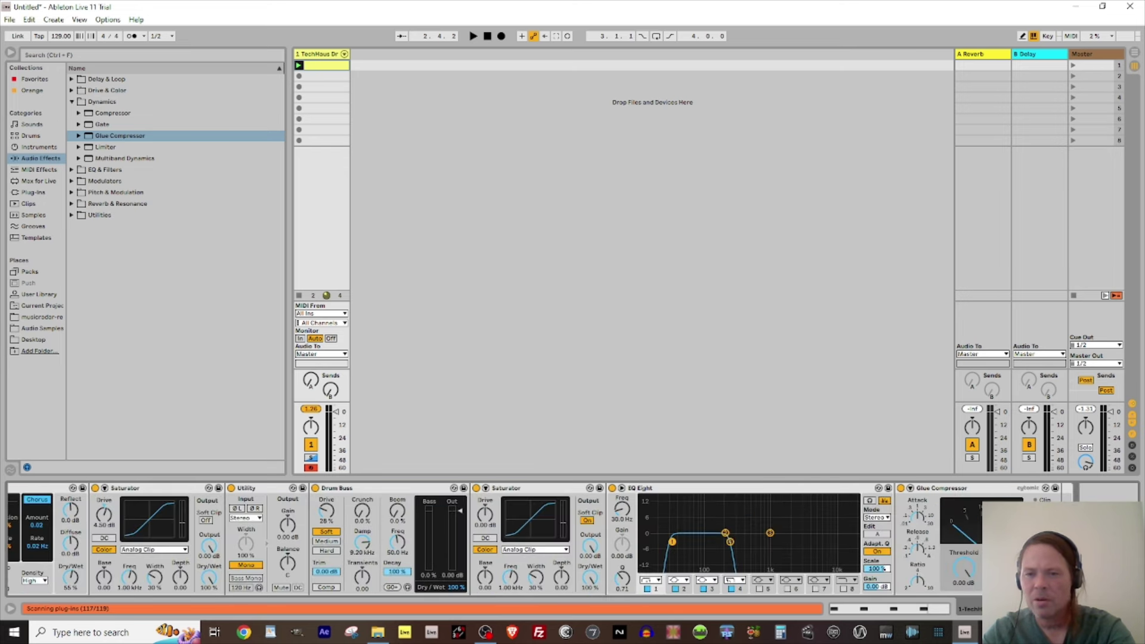
While the loop plays, enable the Glue Compressor's sidechain and set its audio source to 1-TechHaus Drums.
{"action": "key", "text": "space"}
{"action": "left_click", "coordinate": [911, 489]}
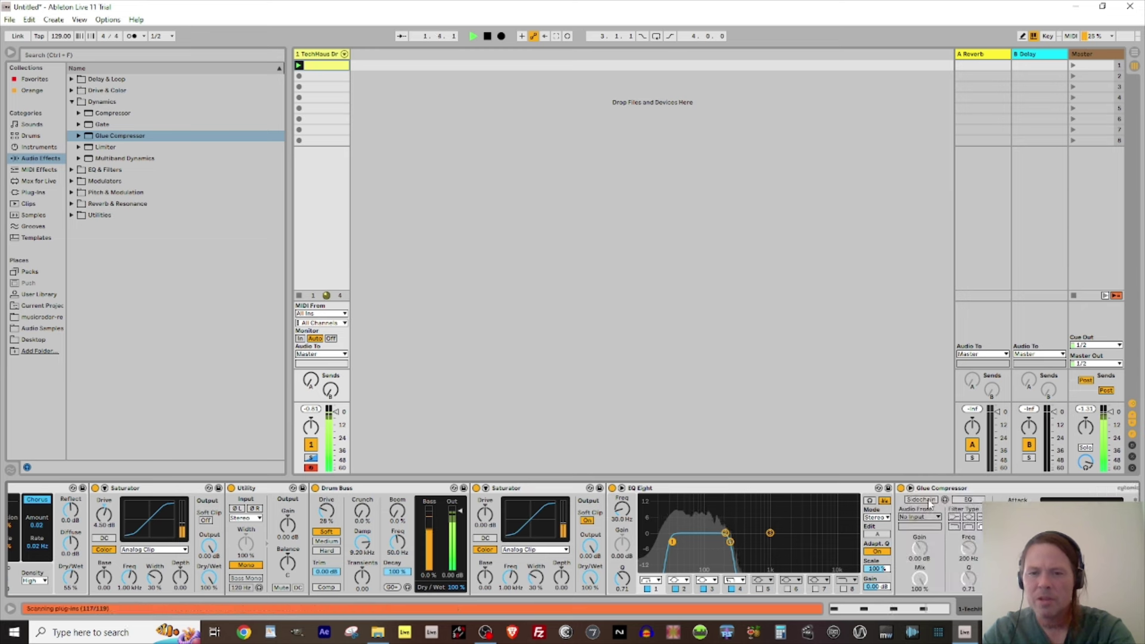
{"action": "left_click", "coordinate": [937, 518]}
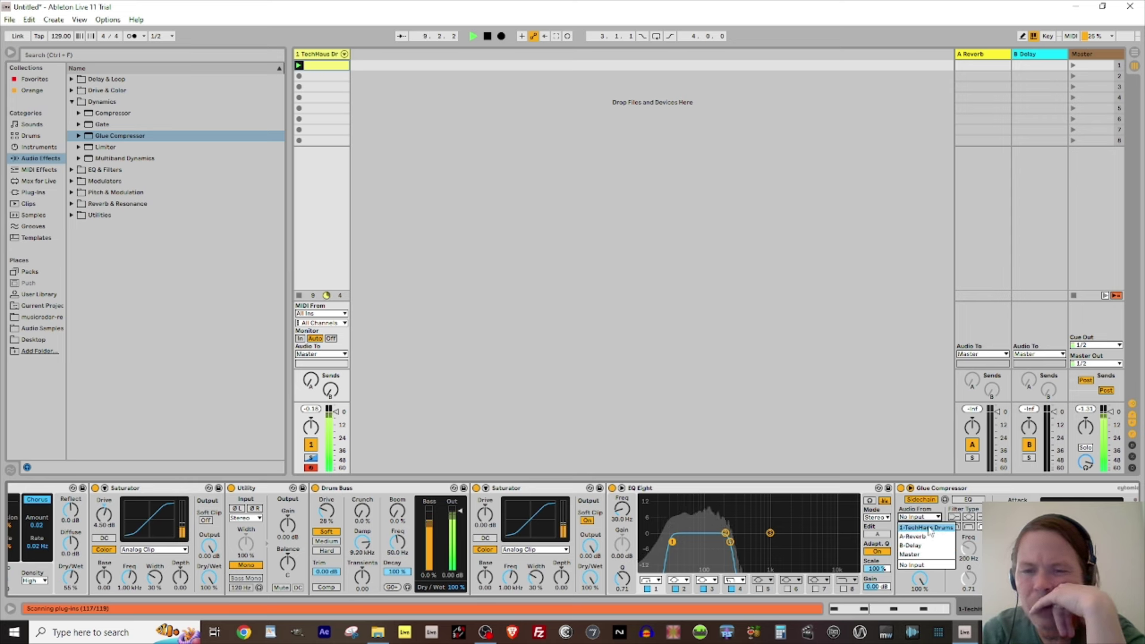
{"action": "left_click", "coordinate": [929, 528]}
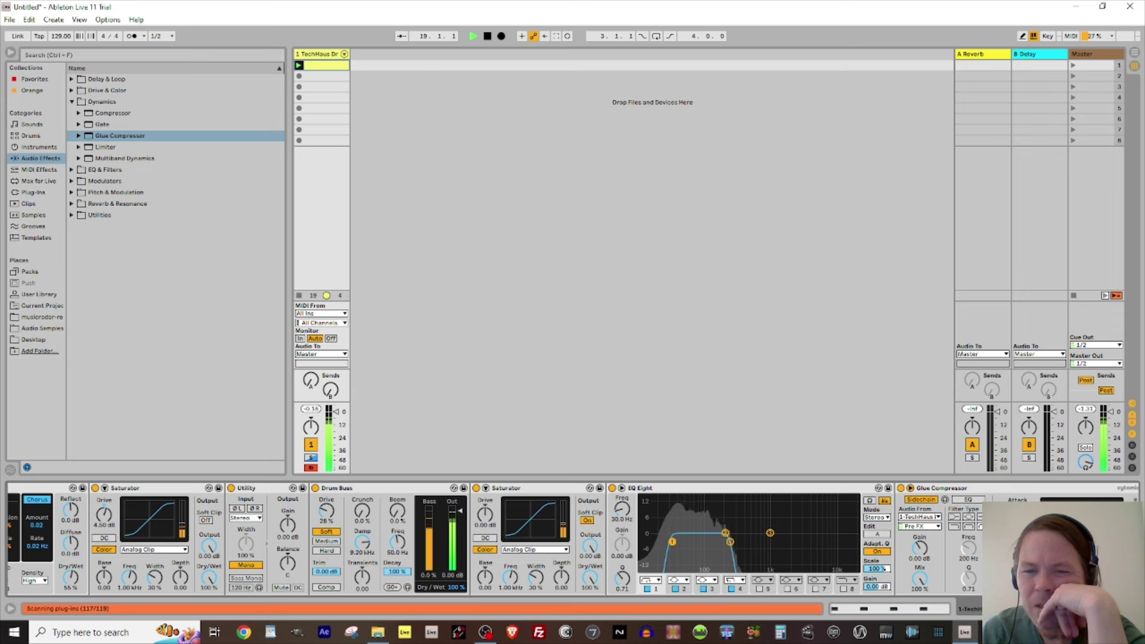
Unsolo the Delay/Reverb chain and compare the playing loop by switching the rack's chains off and on.
{"action": "scroll", "coordinate": [751, 519], "scroll_direction": "left", "scroll_amount": 10}
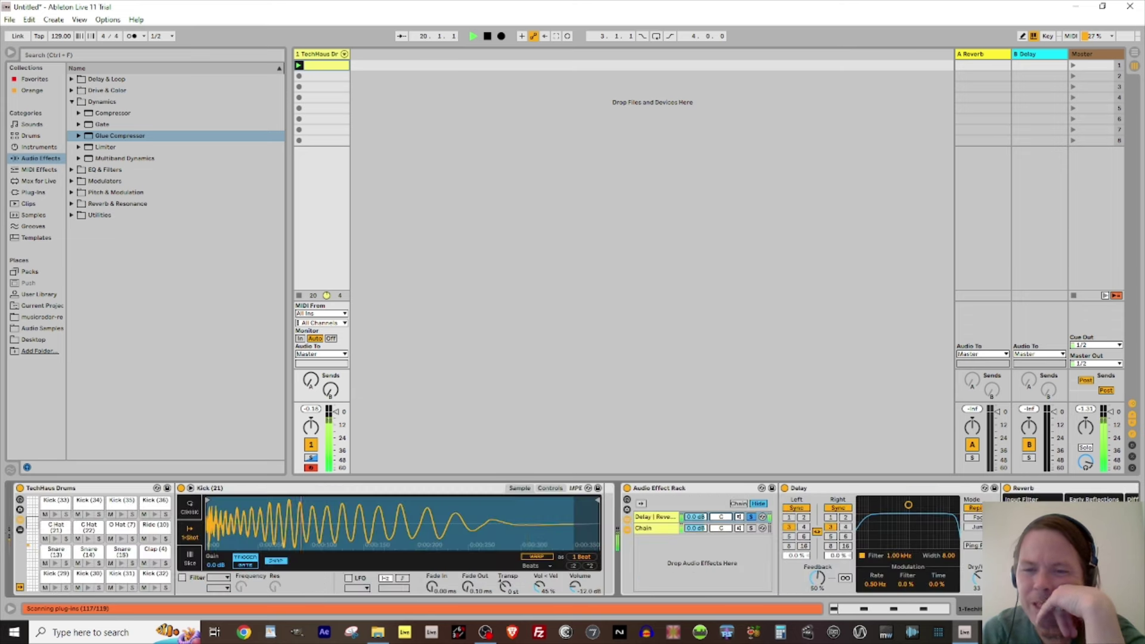
{"action": "left_click", "coordinate": [751, 518]}
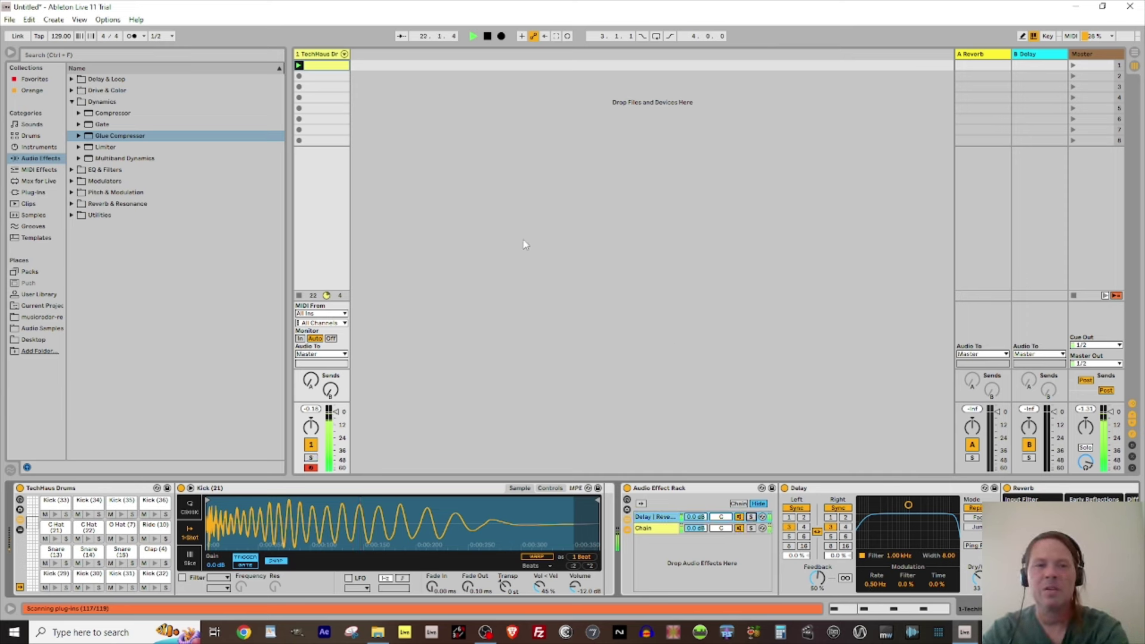
{"action": "left_click", "coordinate": [738, 528]}
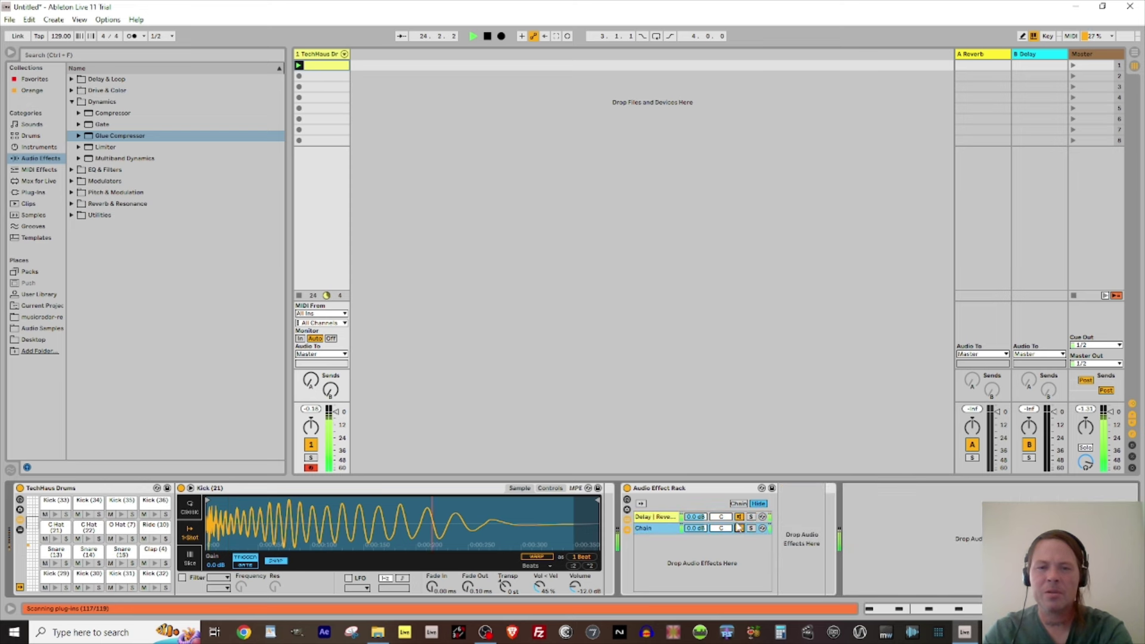
{"action": "left_click", "coordinate": [739, 517]}
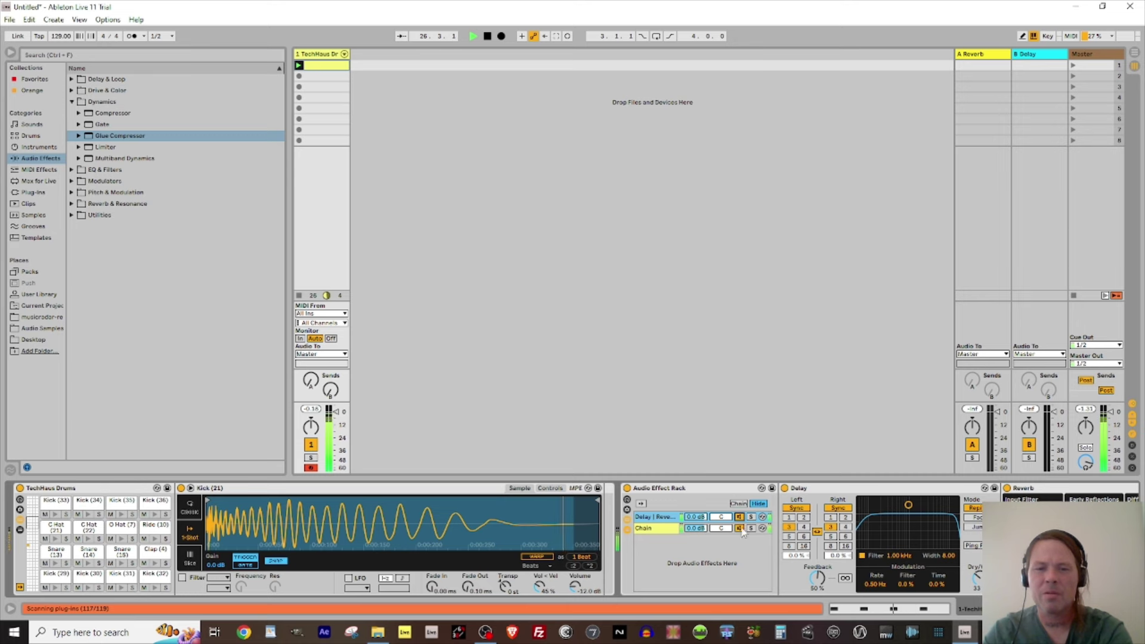
Set the Glue Compressor's threshold to -13.3 dB while the loop plays and stop playback.
{"action": "left_click", "coordinate": [1098, 609]}
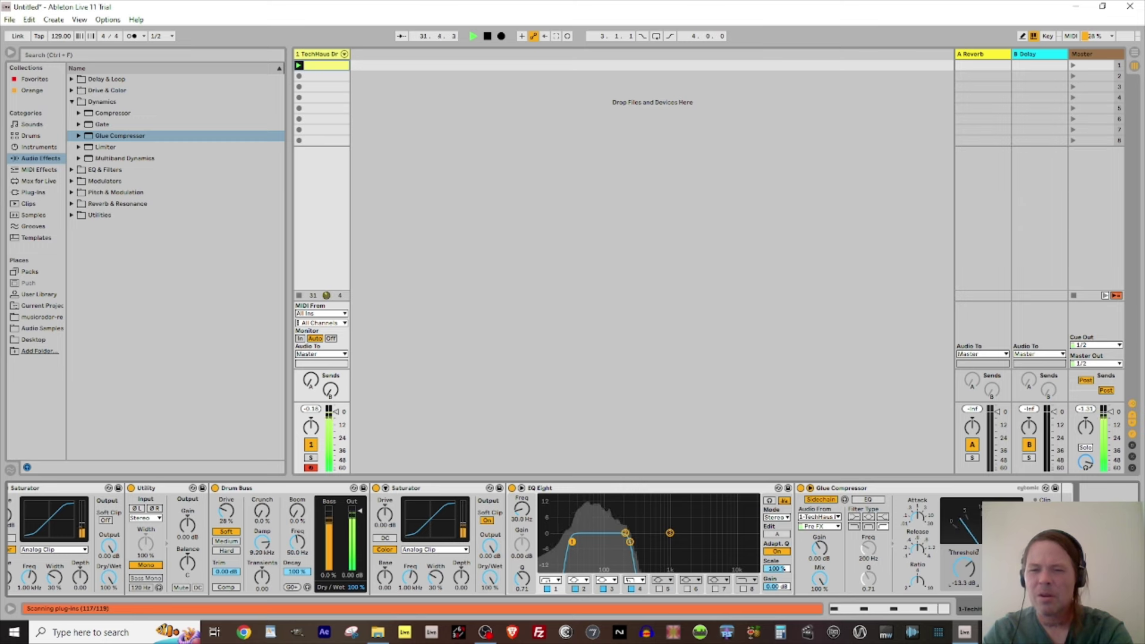
{"action": "left_click", "coordinate": [325, 108]}
{"action": "key", "text": "space"}
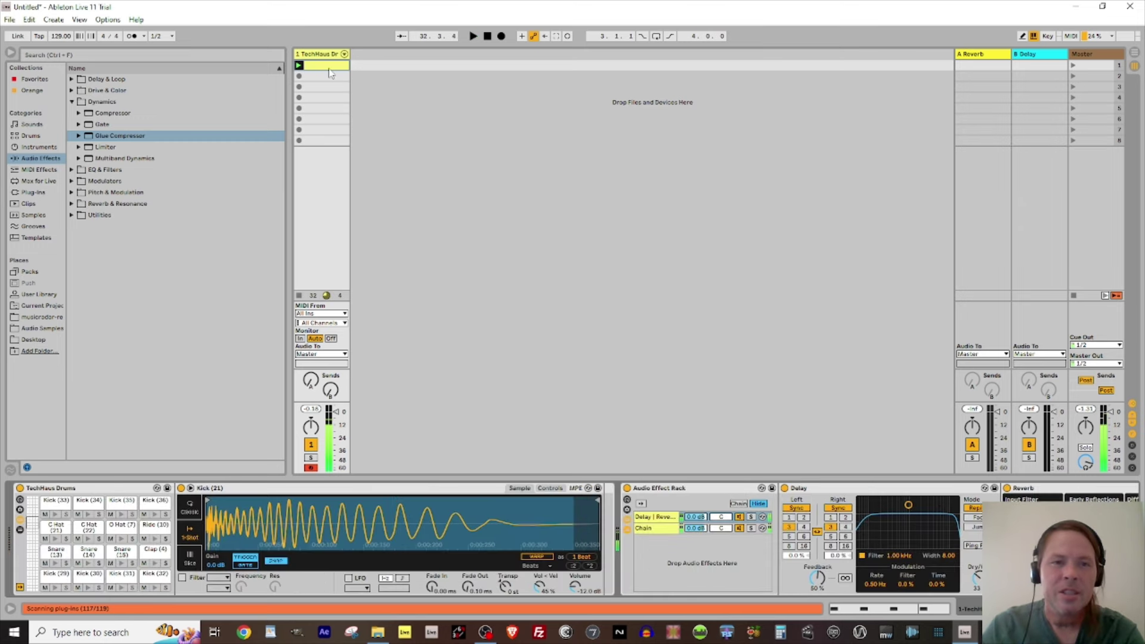
Open the kick clip, select all its notes and audition them moved up to Kick (22) and Kick (24).
{"action": "double_click", "coordinate": [324, 66]}
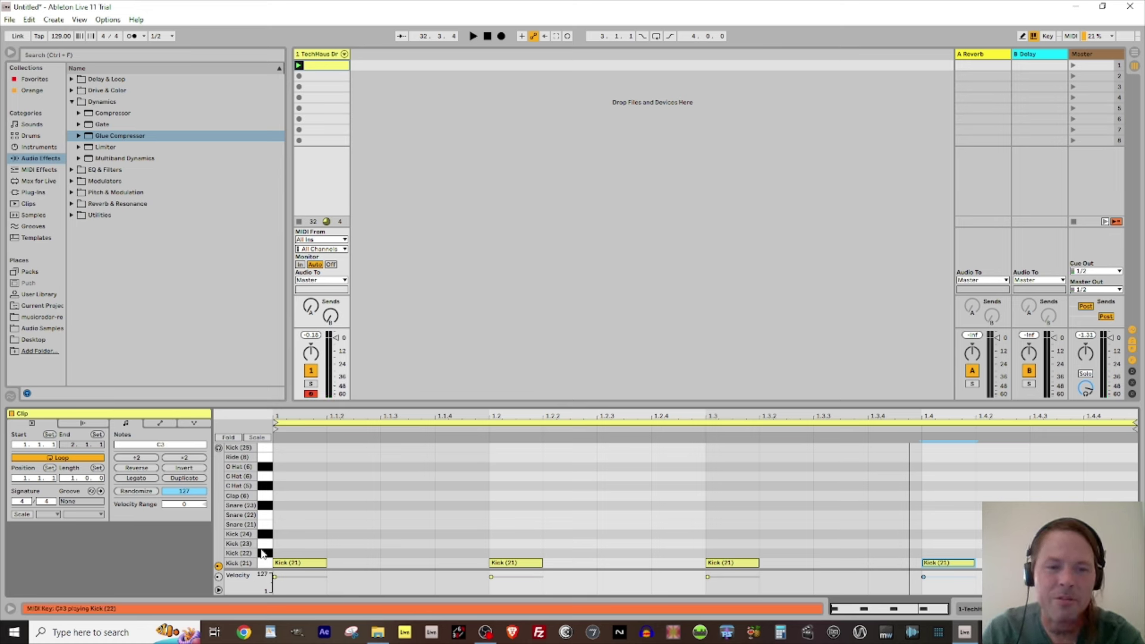
{"action": "key", "text": "ctrl+a"}
{"action": "key", "text": "Up"}
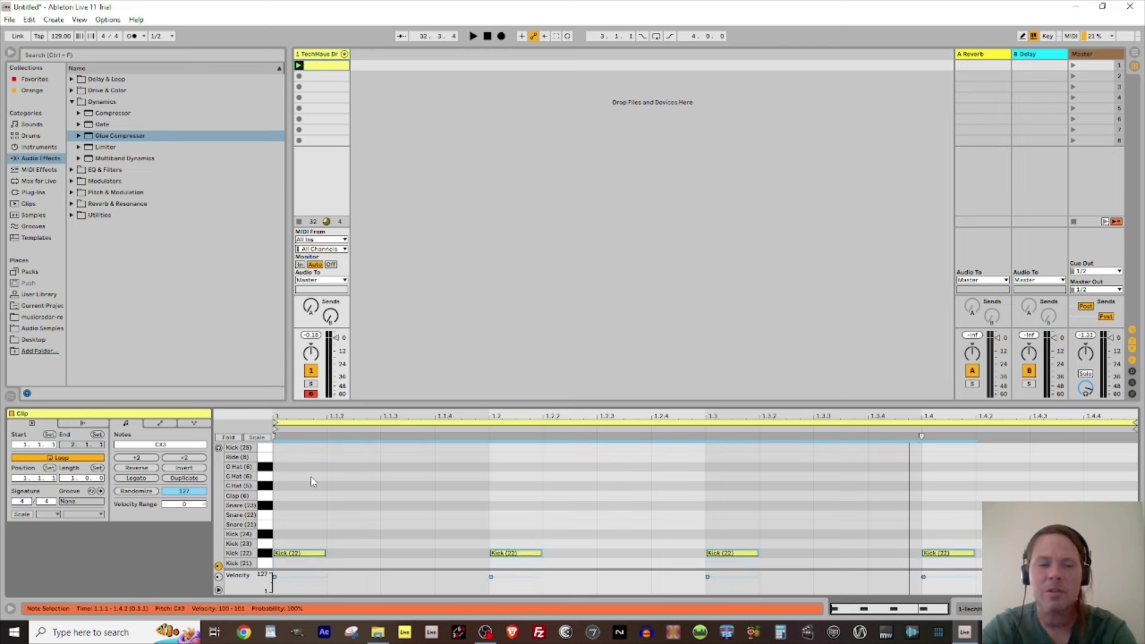
{"action": "key", "text": "space"}
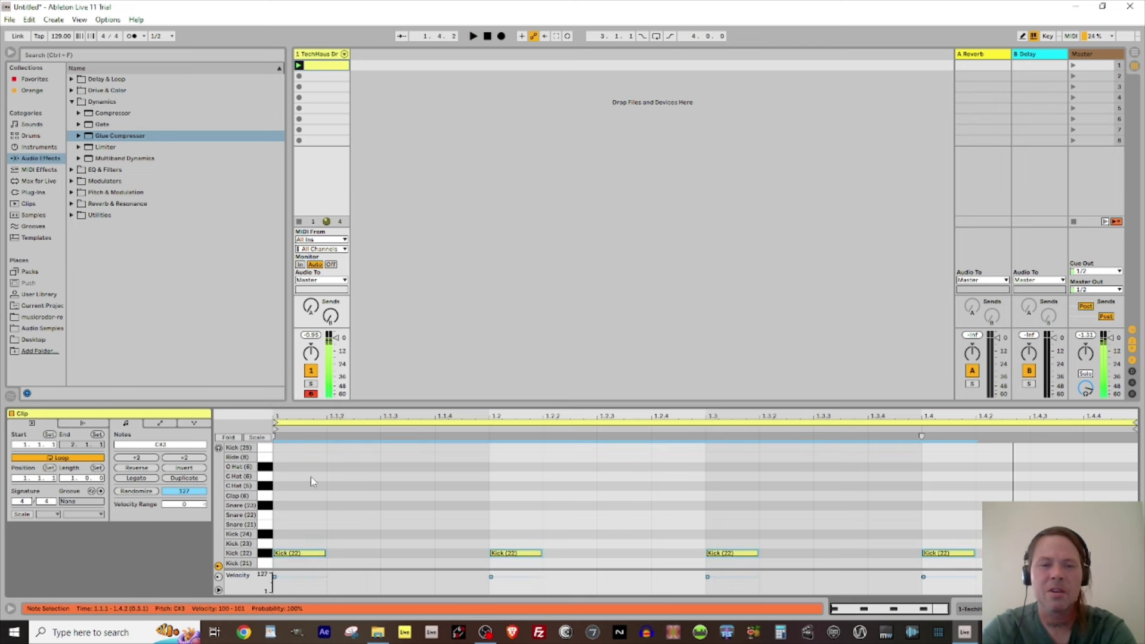
{"action": "key", "text": "Up"}
{"action": "key", "text": "Up"}
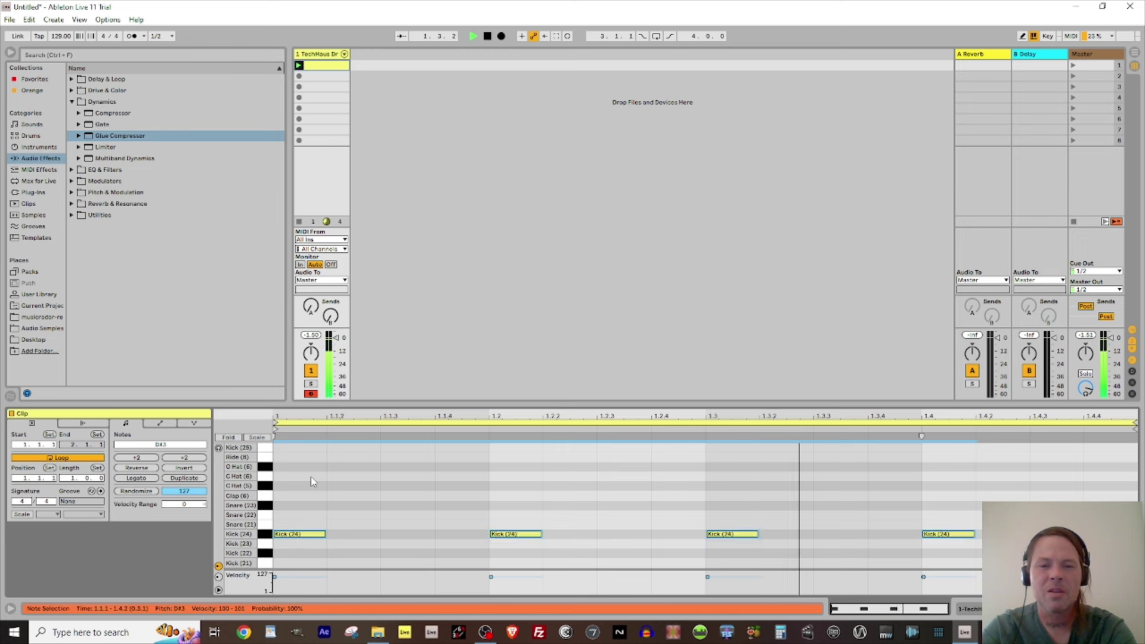
{"action": "key", "text": "space"}
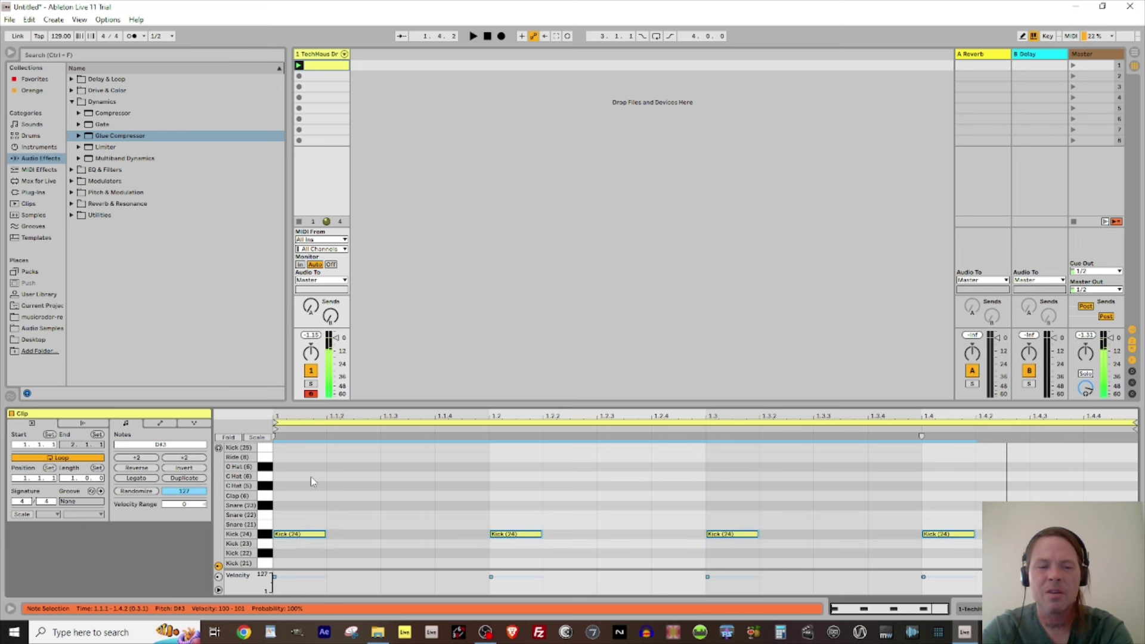
Audition more kicks by moving the notes up an octave to Kick (28), down stepwise to Kick (25), and up to Kick (29) and Kick (30).
{"action": "key", "text": "shift+Up"}
{"action": "key", "text": "space"}
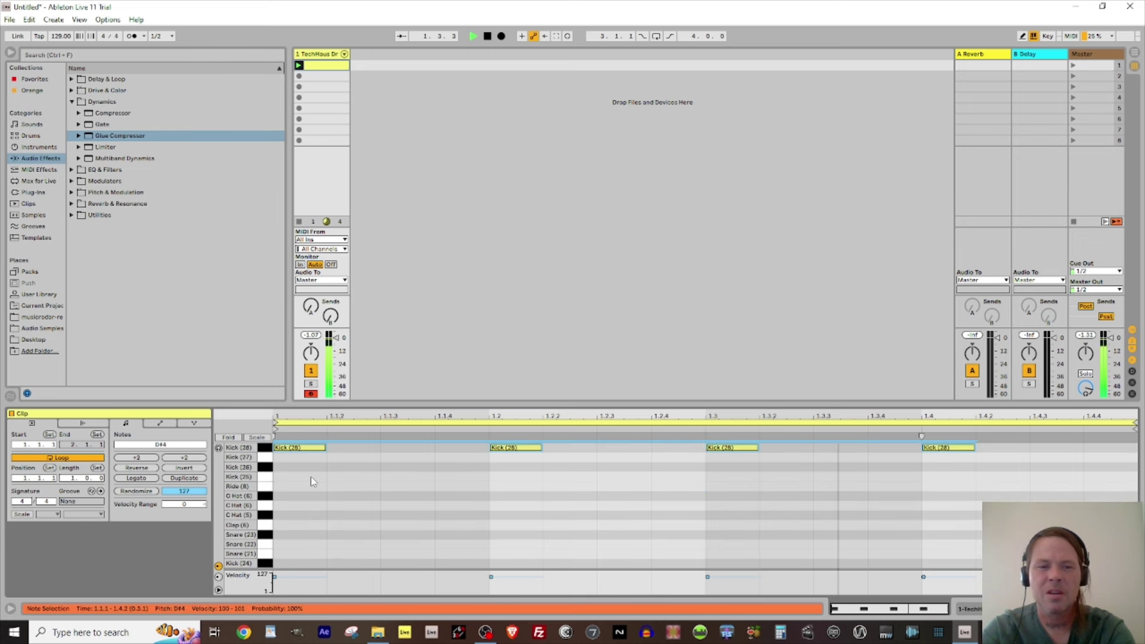
{"action": "key", "text": "Down"}
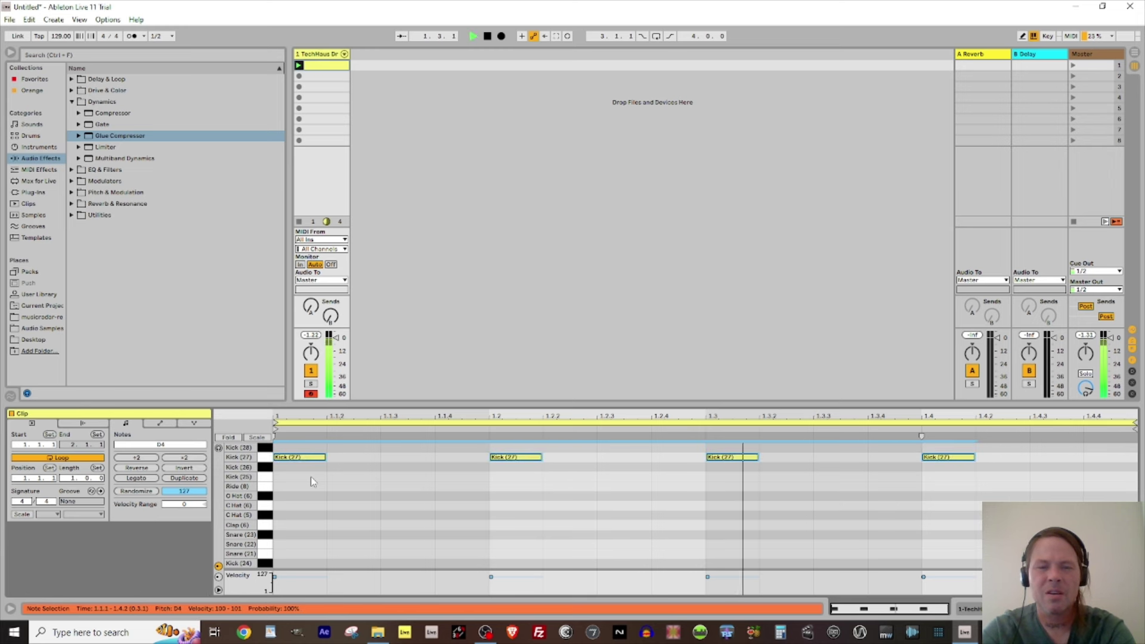
{"action": "key", "text": "Down"}
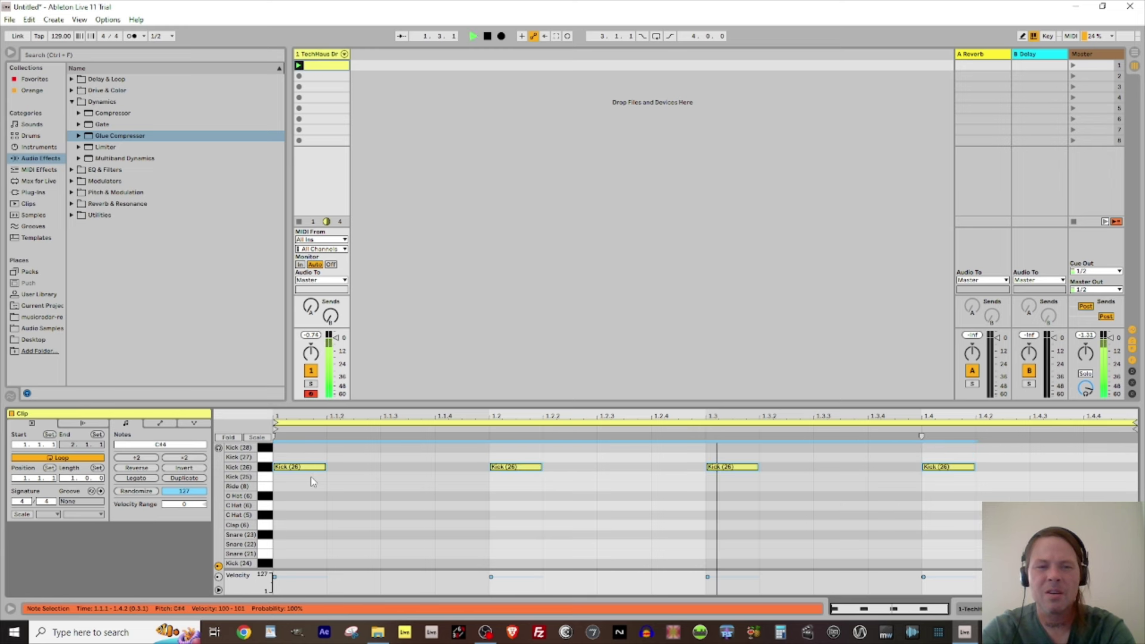
{"action": "key", "text": "Down"}
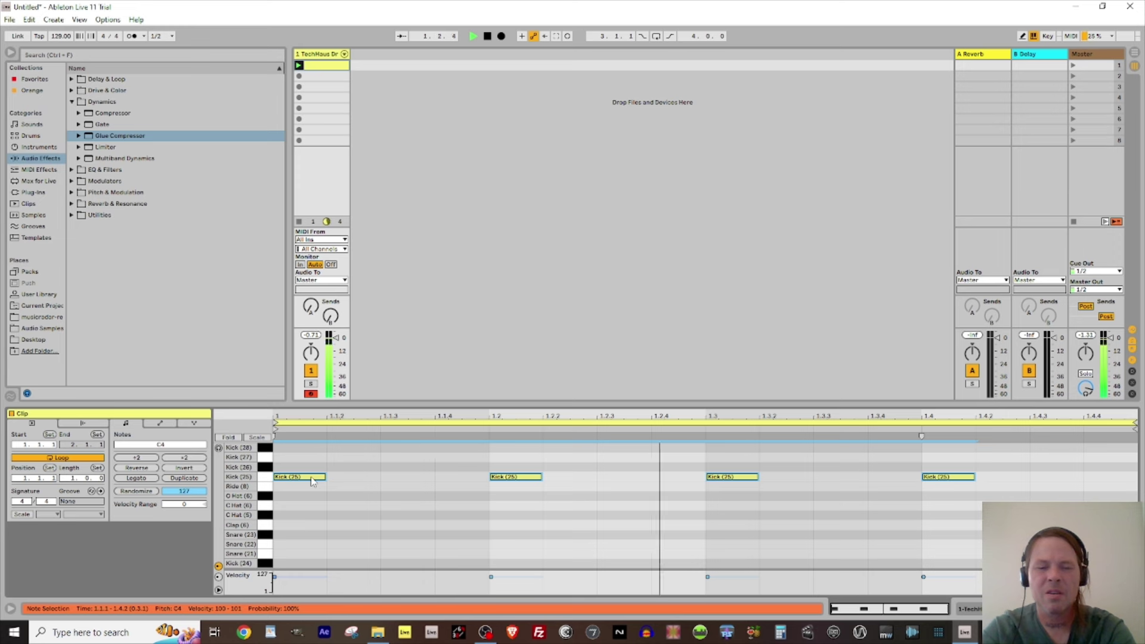
{"action": "key", "text": "shift+Up"}
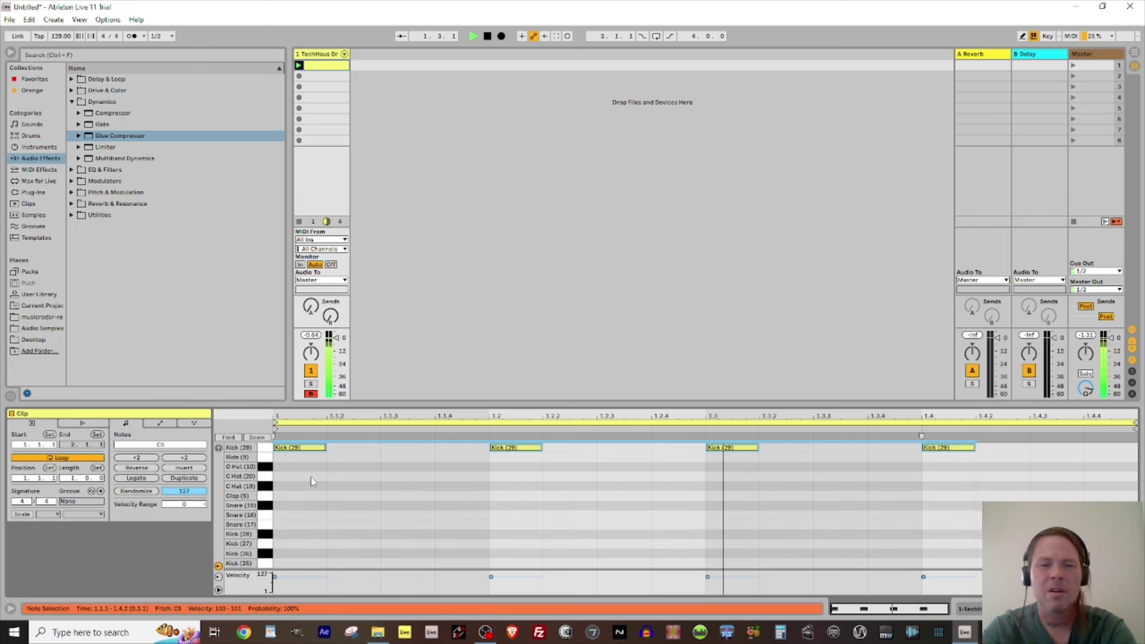
{"action": "key", "text": "Up"}
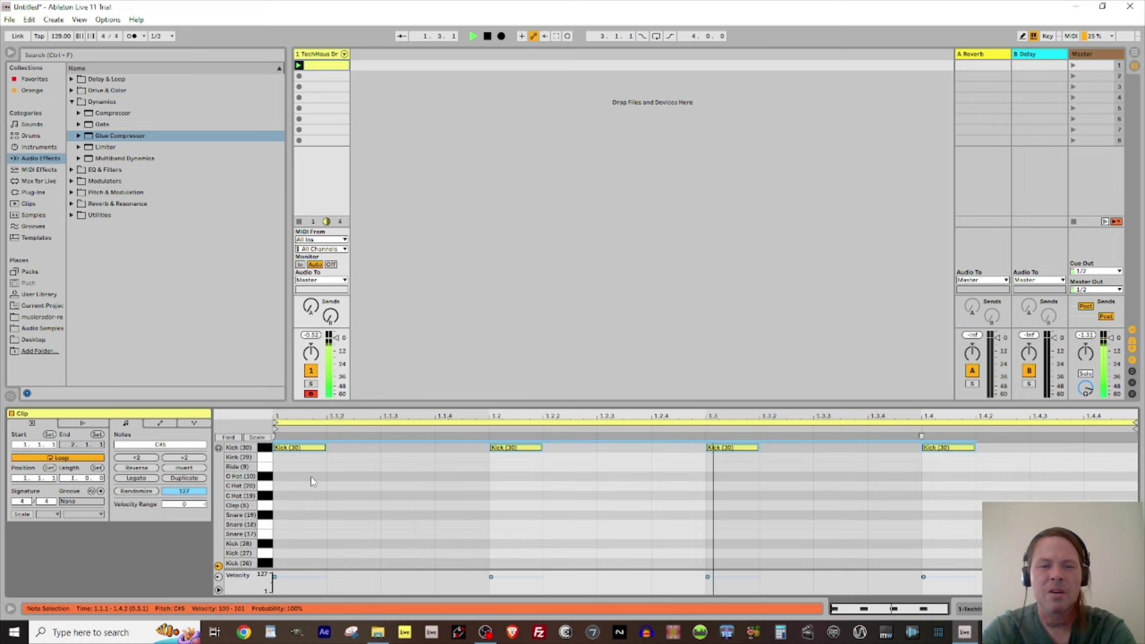
Audition higher pads by moving the notes up to Kick (32), Snare (13), and by an octave to Kick (36).
{"action": "key", "text": "Up"}
{"action": "key", "text": "Up"}
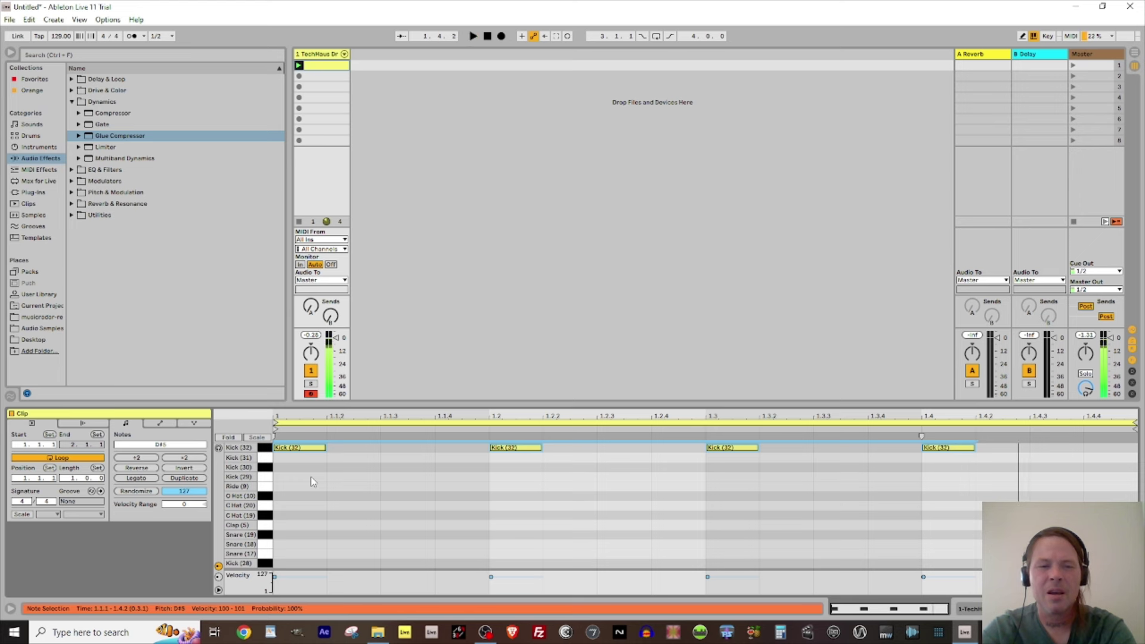
{"action": "key", "text": "Up"}
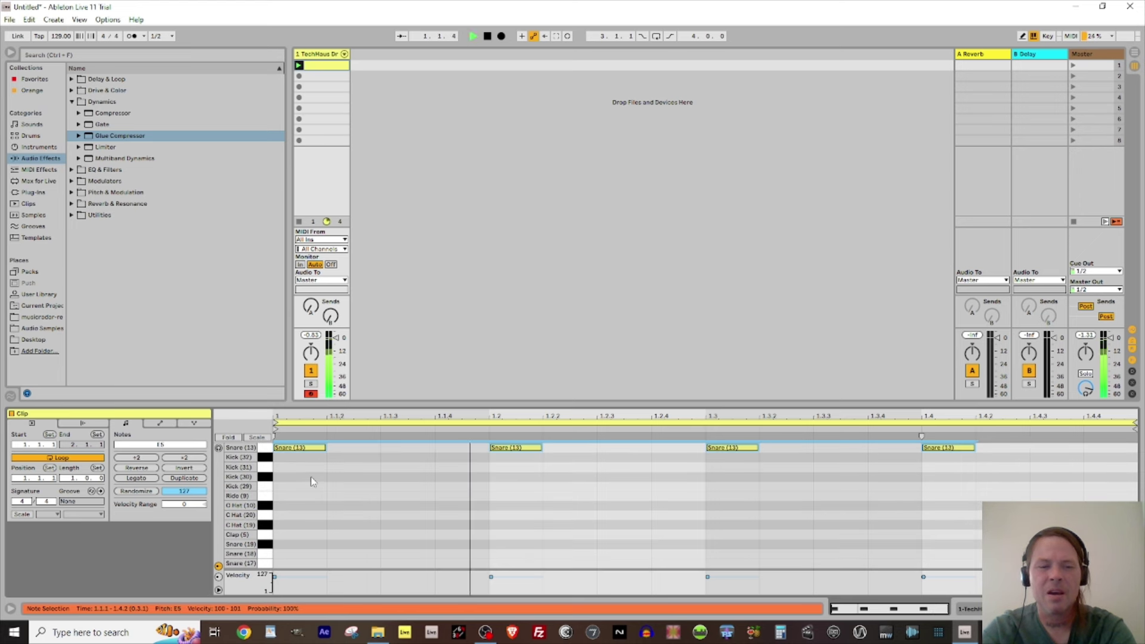
{"action": "key", "text": "shift+Up"}
{"action": "key", "text": "Down"}
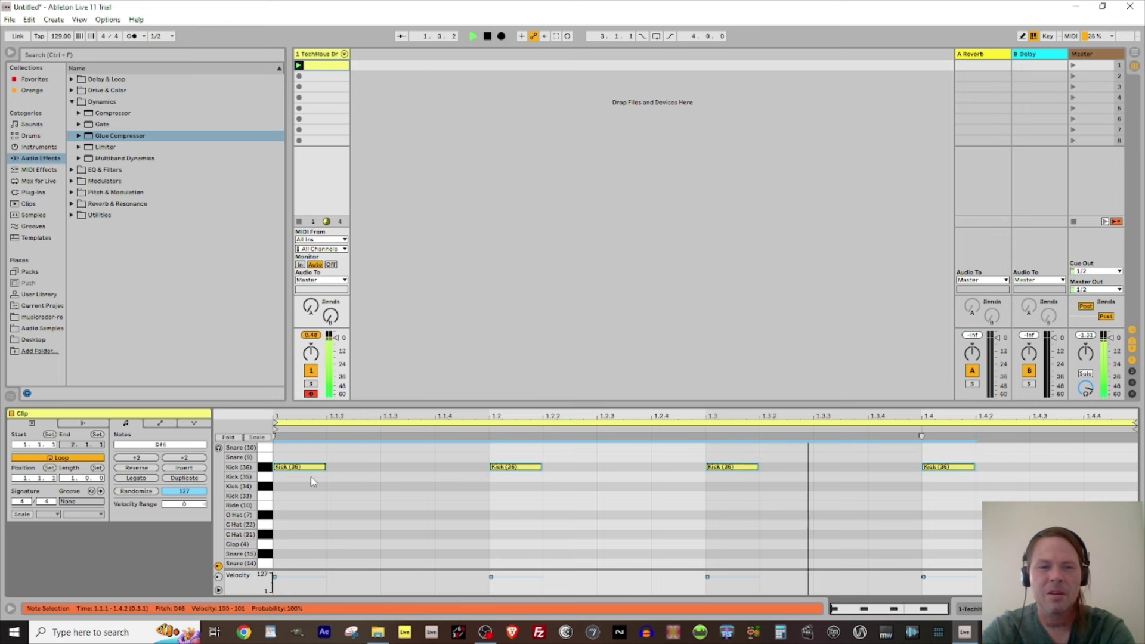
Move the notes down stepwise through Kick (35) and Kick (34) to Kick (33), return them to Kick (34), and stop playback.
{"action": "key", "text": "Down"}
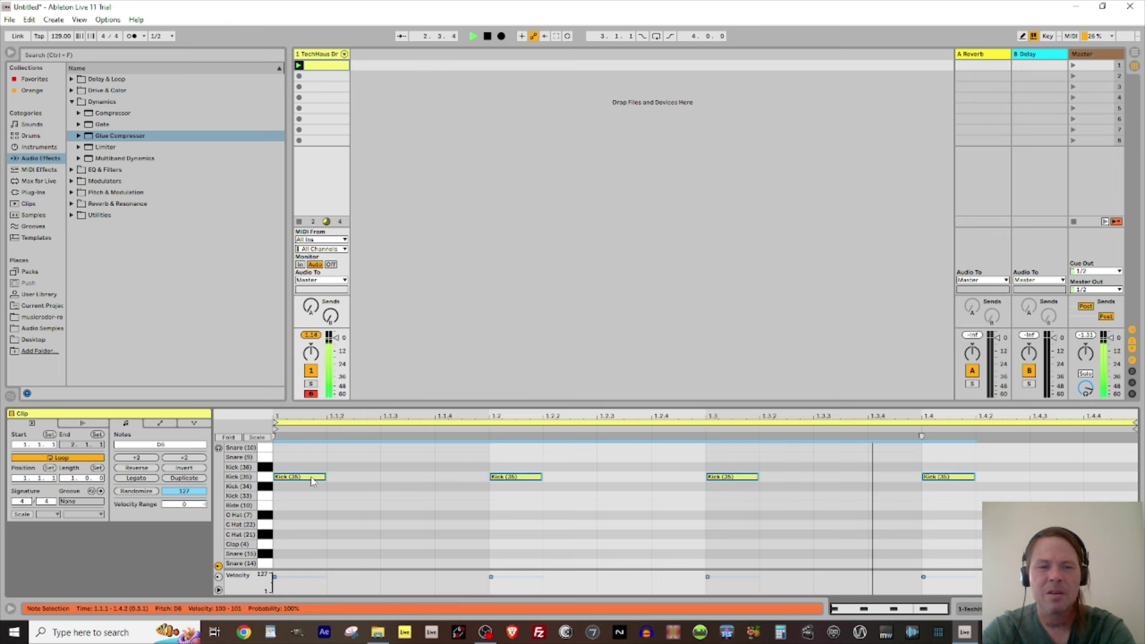
{"action": "key", "text": "Down"}
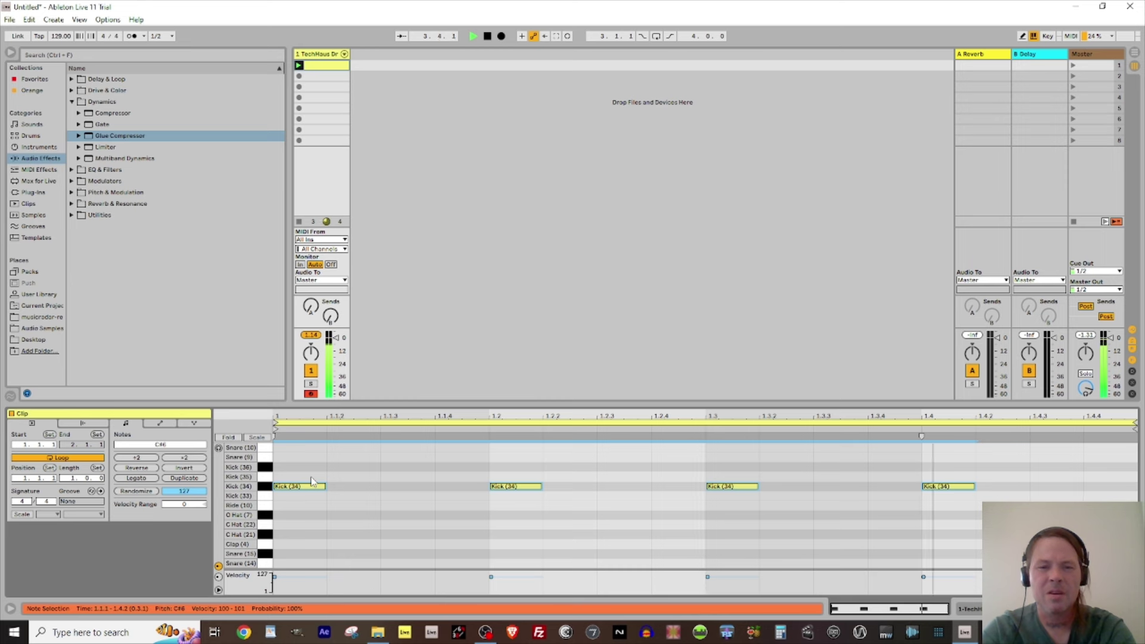
{"action": "key", "text": "Down"}
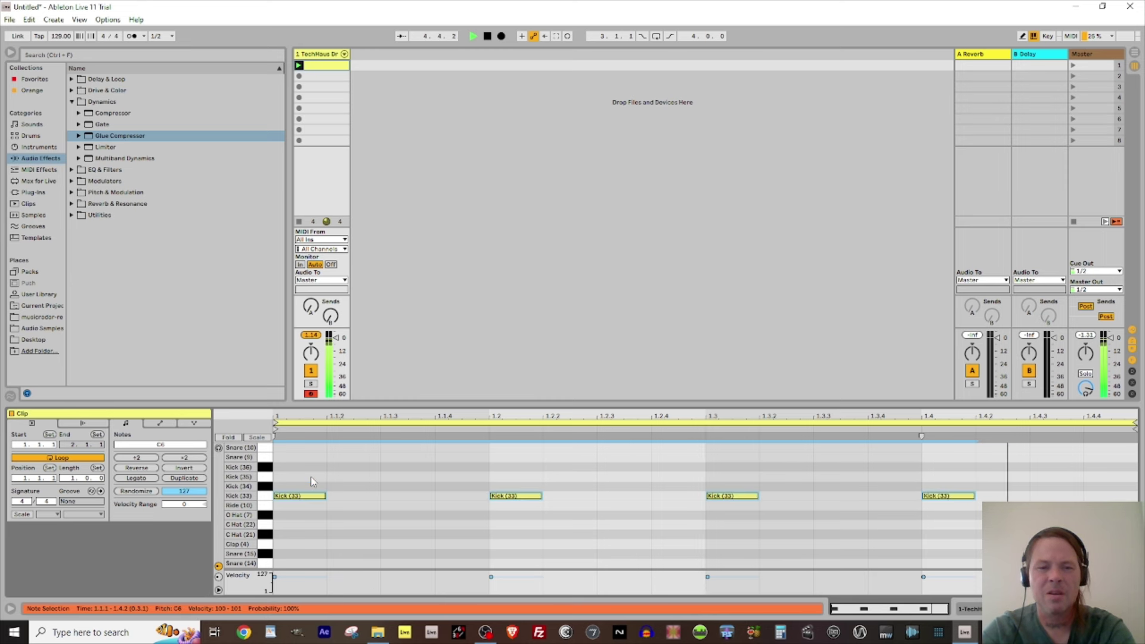
{"action": "key", "text": "Up"}
{"action": "key", "text": "space"}
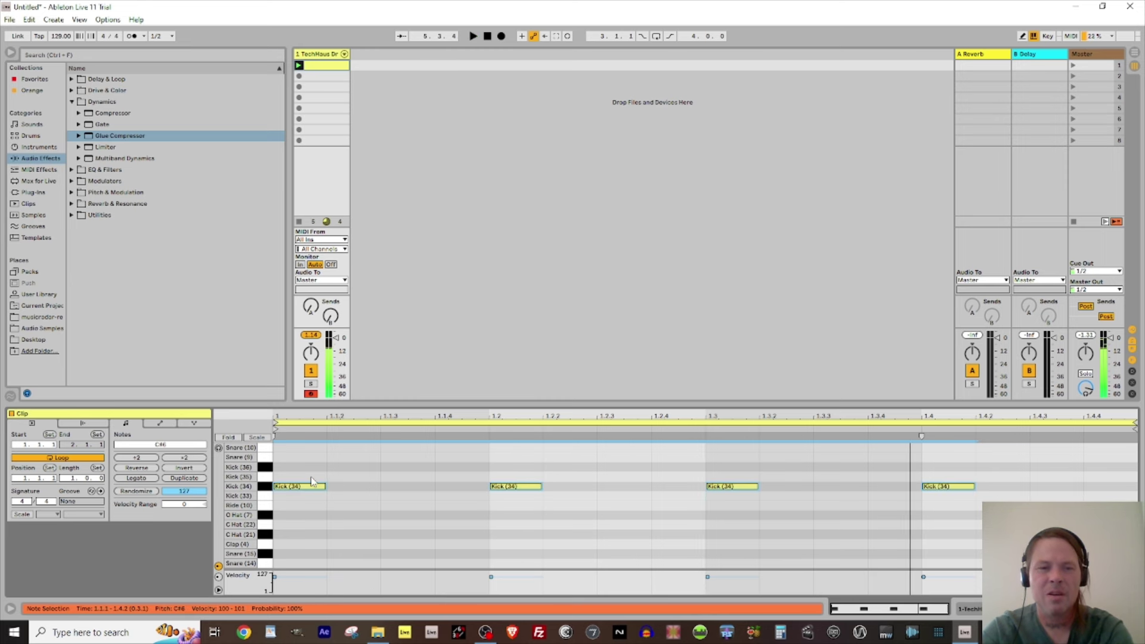
Move the notes down two octaves to Kick (18), play them, and lower them to Kick (17) for playback.
{"action": "key", "text": "shift+Down"}
{"action": "key", "text": "shift+Down"}
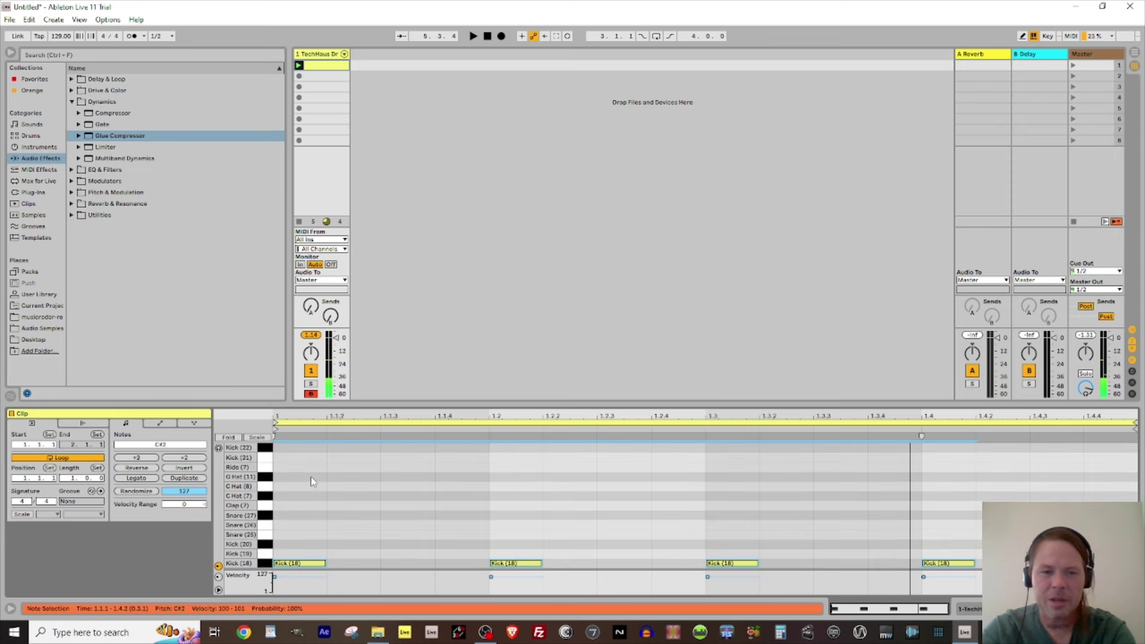
{"action": "key", "text": "space"}
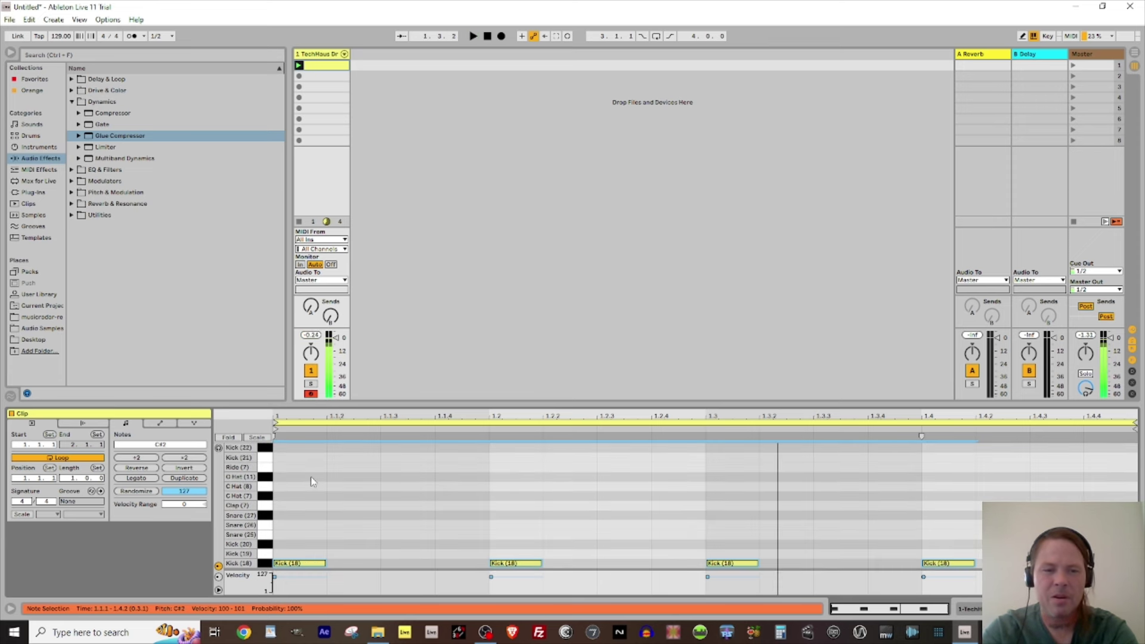
{"action": "key", "text": "Down"}
{"action": "key", "text": "space"}
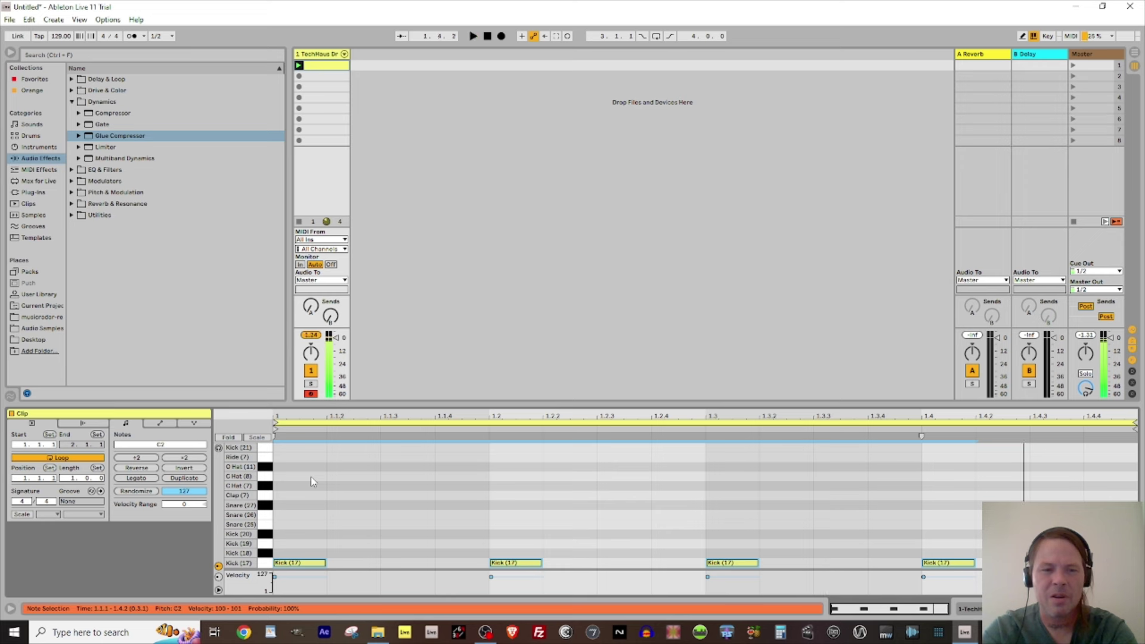
{"action": "scroll", "coordinate": [311, 477], "scroll_direction": "down", "scroll_amount": 1}
{"action": "key", "text": "space"}
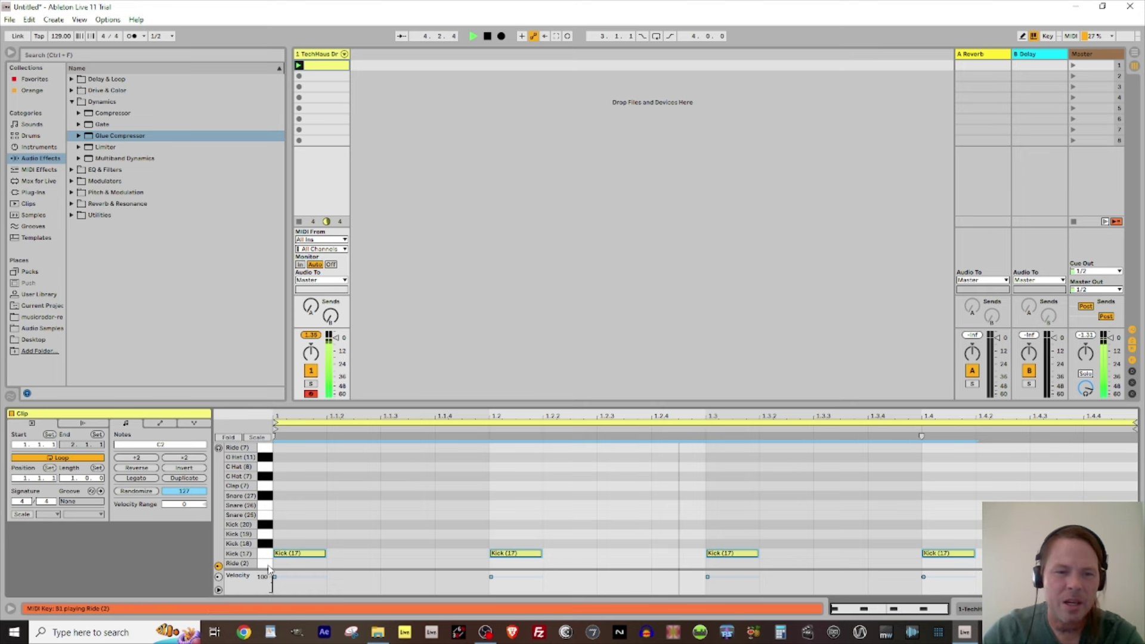
In the drum rack, shorten the Kick (17) sample to about its first third and set its fade-out to 27.0 ms.
{"action": "key", "text": "shift+Tab"}
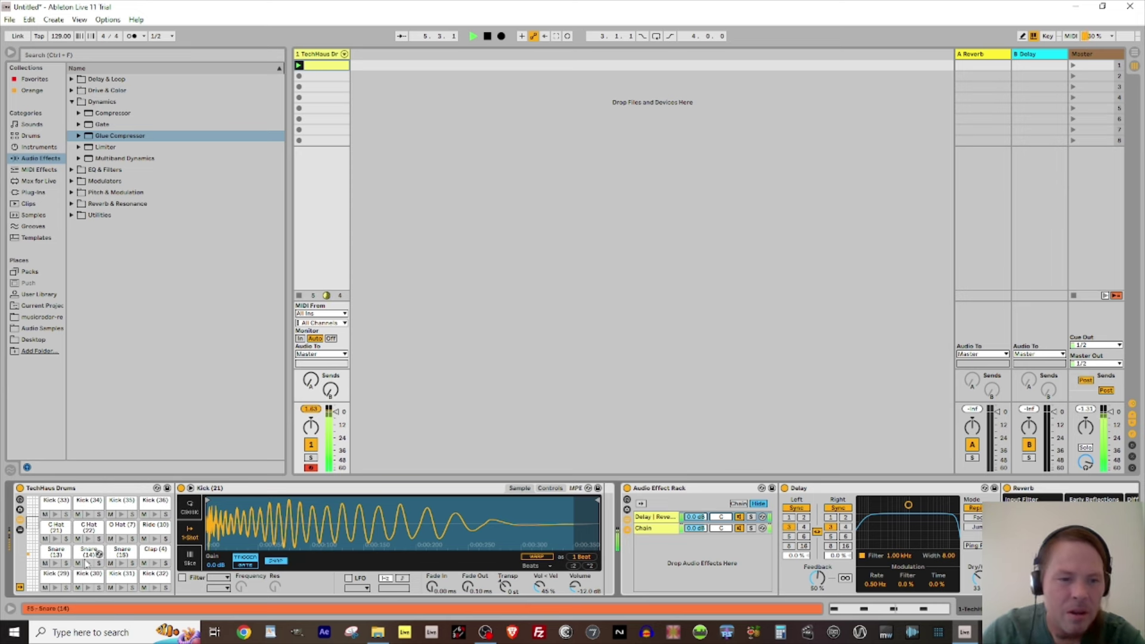
{"action": "left_click", "coordinate": [27, 561]}
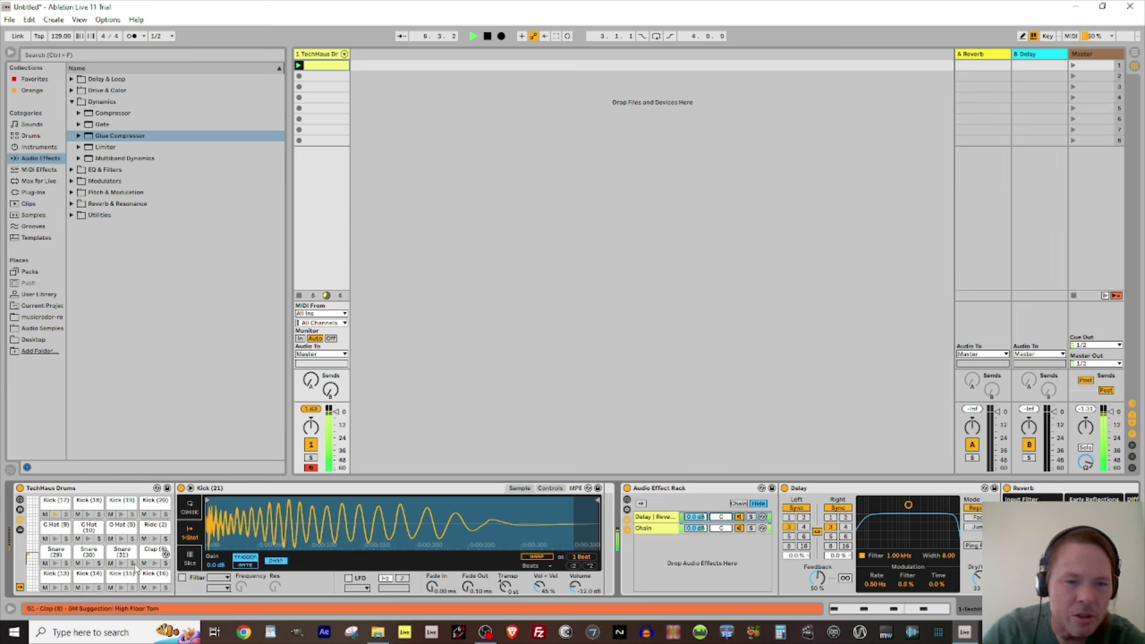
{"action": "left_click", "coordinate": [56, 501]}
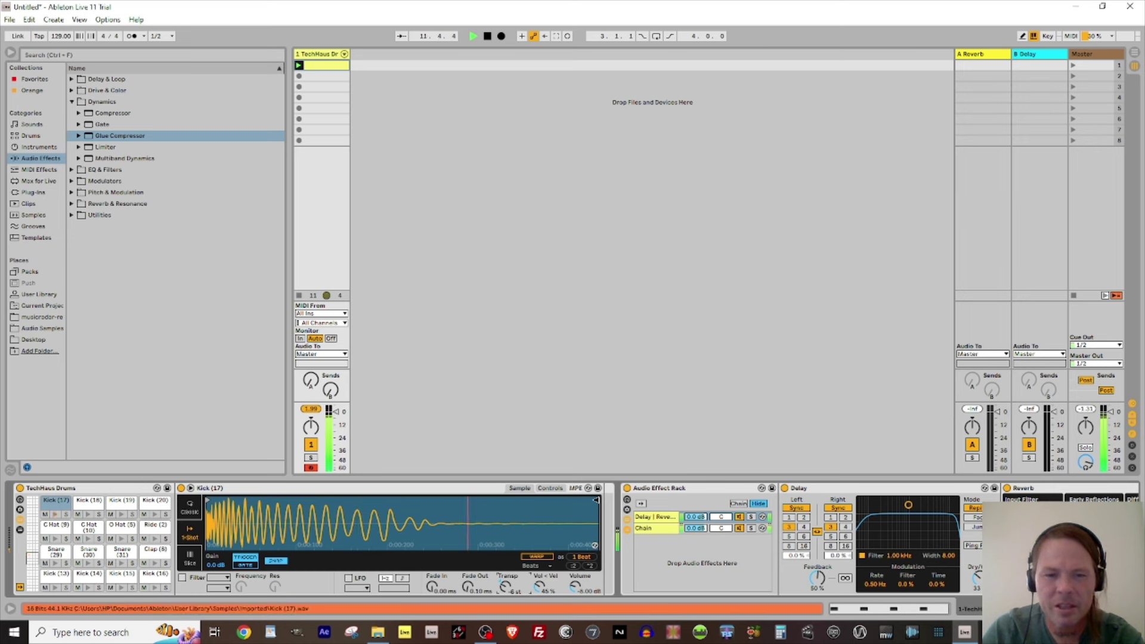
{"action": "left_click_drag", "start_coordinate": [596, 500], "coordinate": [332, 502]}
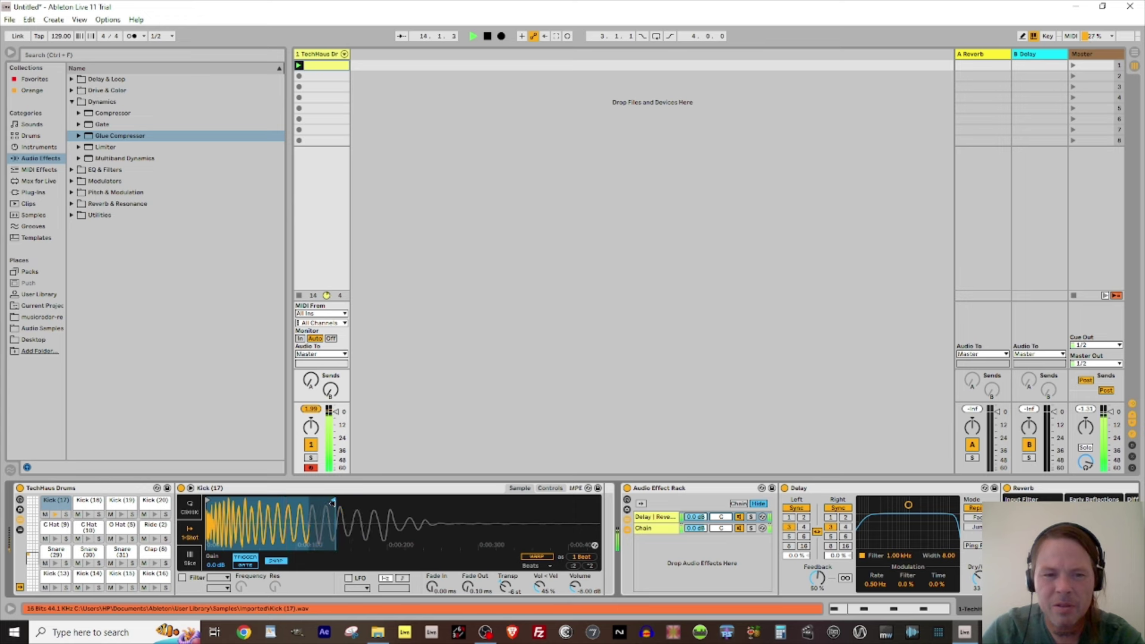
{"action": "mouse_move", "coordinate": [485, 591]}
{"action": "left_mouse_down"}
{"action": "mouse_move", "coordinate": [485, 566]}
{"action": "mouse_move", "coordinate": [484, 588]}
{"action": "left_mouse_up"}
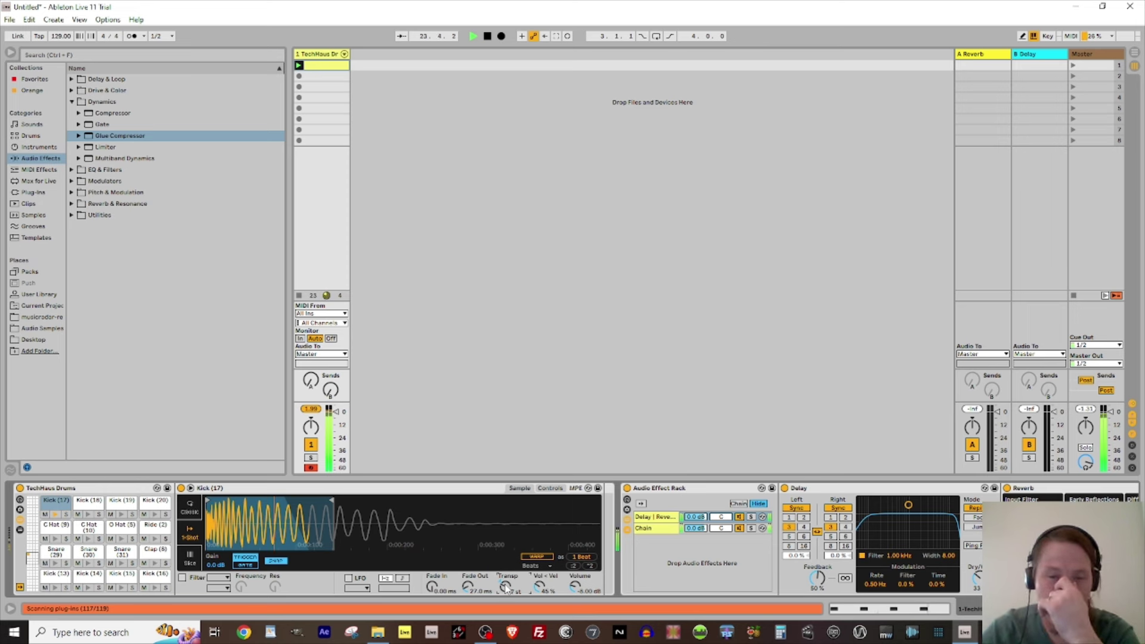
Select the effect rack's dry chain, enable the Kick (17) sample's filter with a lower cutoff frequency, and stop playback.
{"action": "left_click", "coordinate": [657, 529]}
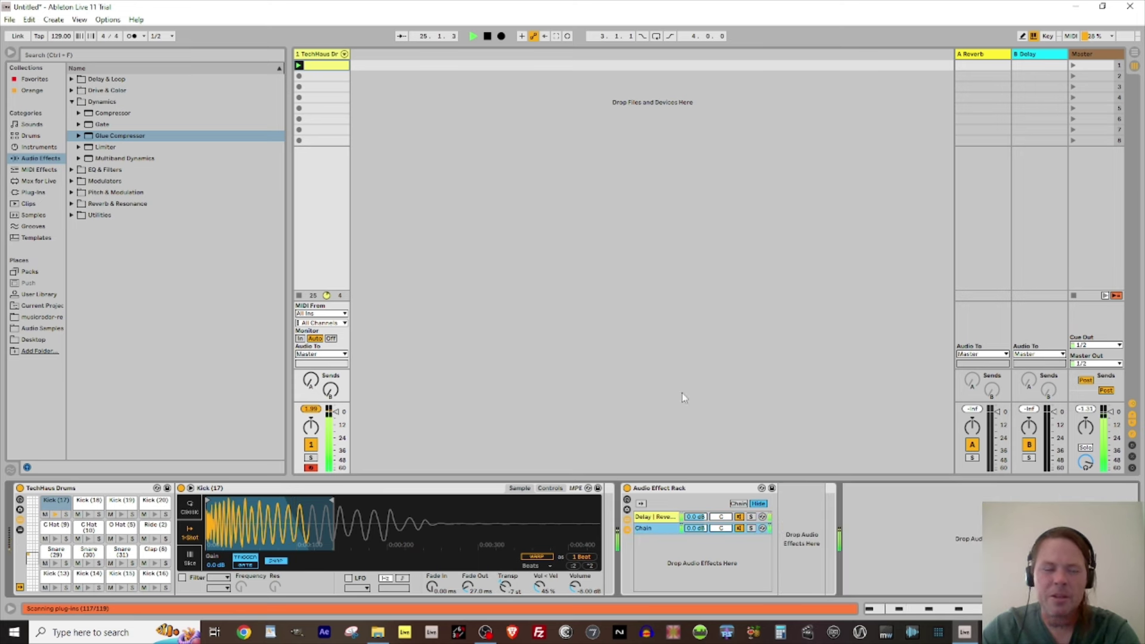
{"action": "left_click", "coordinate": [227, 580]}
{"action": "left_click", "coordinate": [244, 586]}
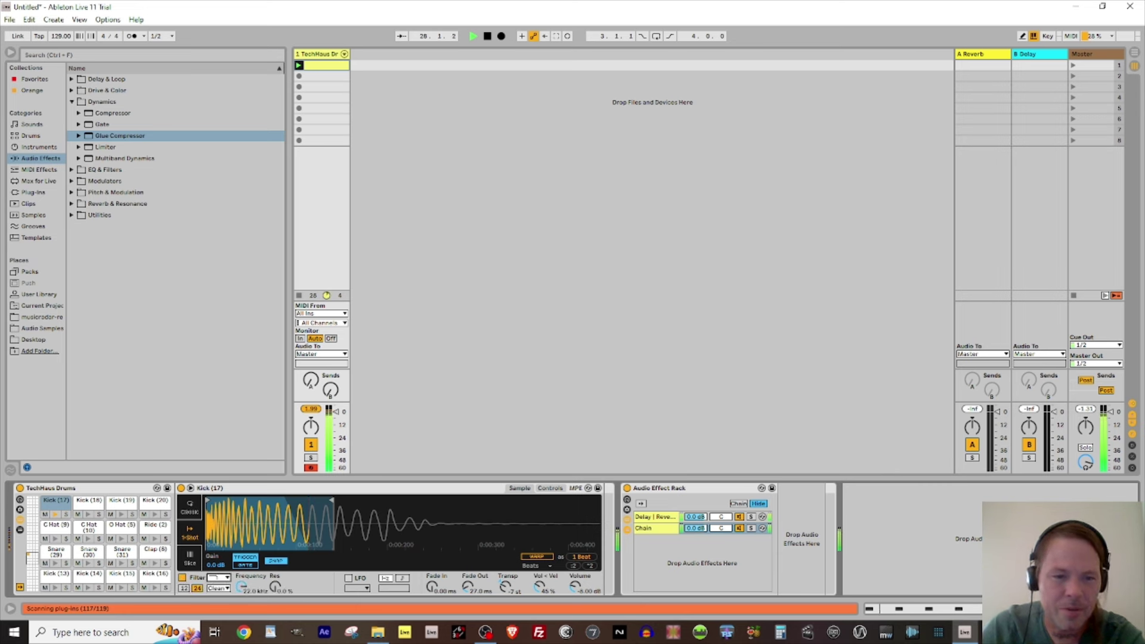
{"action": "left_click_drag", "start_coordinate": [243, 587], "coordinate": [243, 632]}
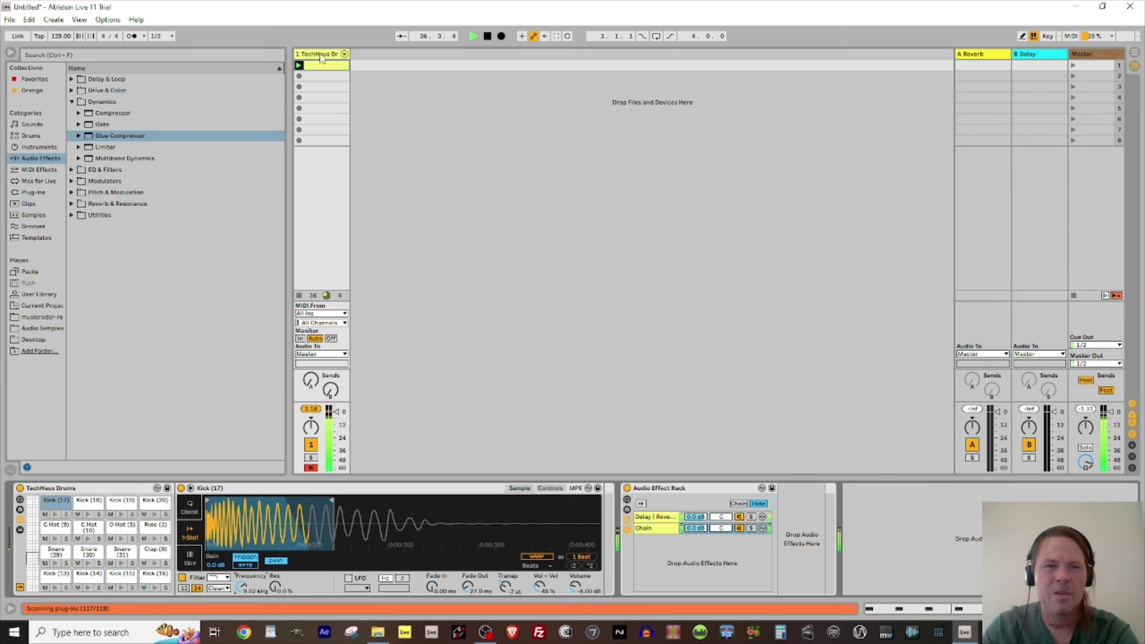
{"action": "key", "text": "space"}
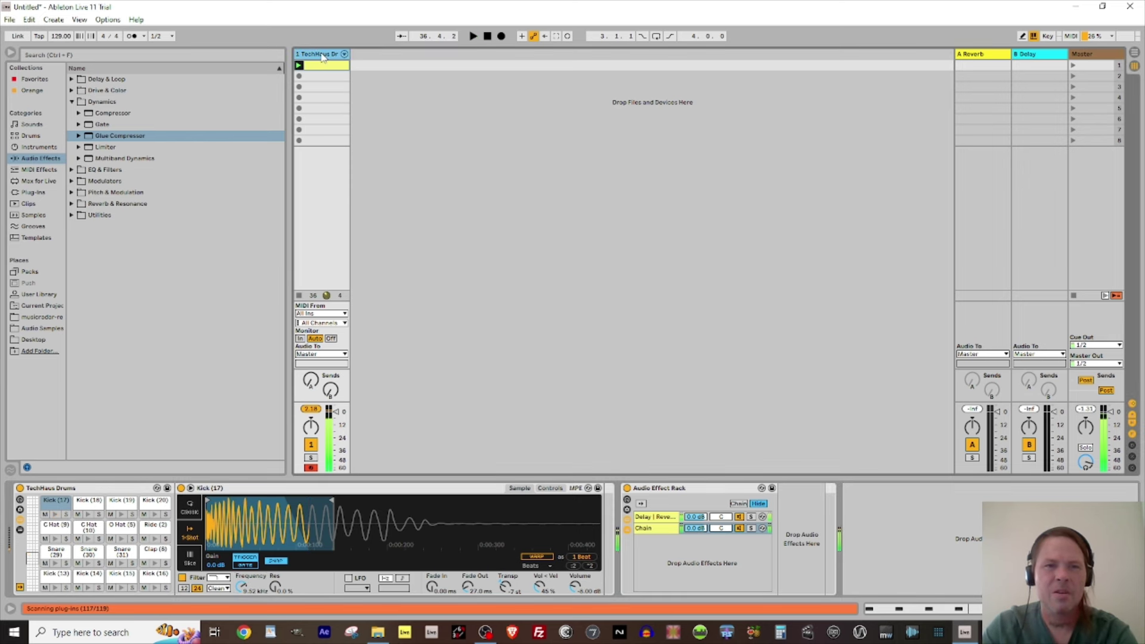
Load TechHaus Drums.adg from the instruments onto a new second track and launch that track's first clip slot.
{"action": "left_click", "coordinate": [39, 149]}
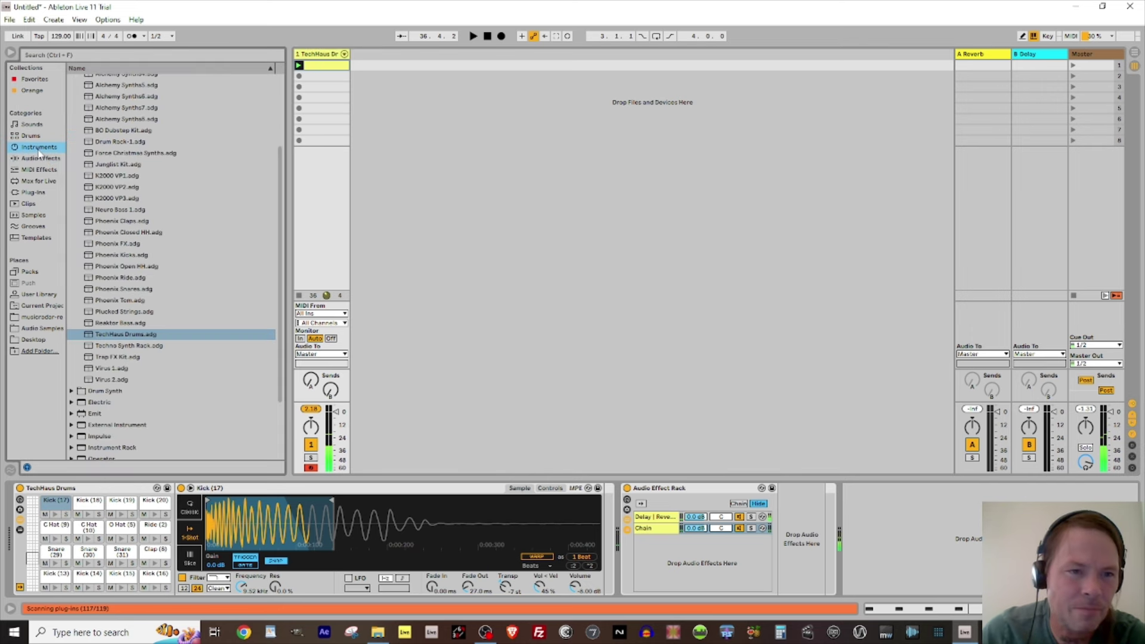
{"action": "left_click", "coordinate": [119, 335]}
{"action": "left_click_drag", "start_coordinate": [119, 335], "coordinate": [410, 195]}
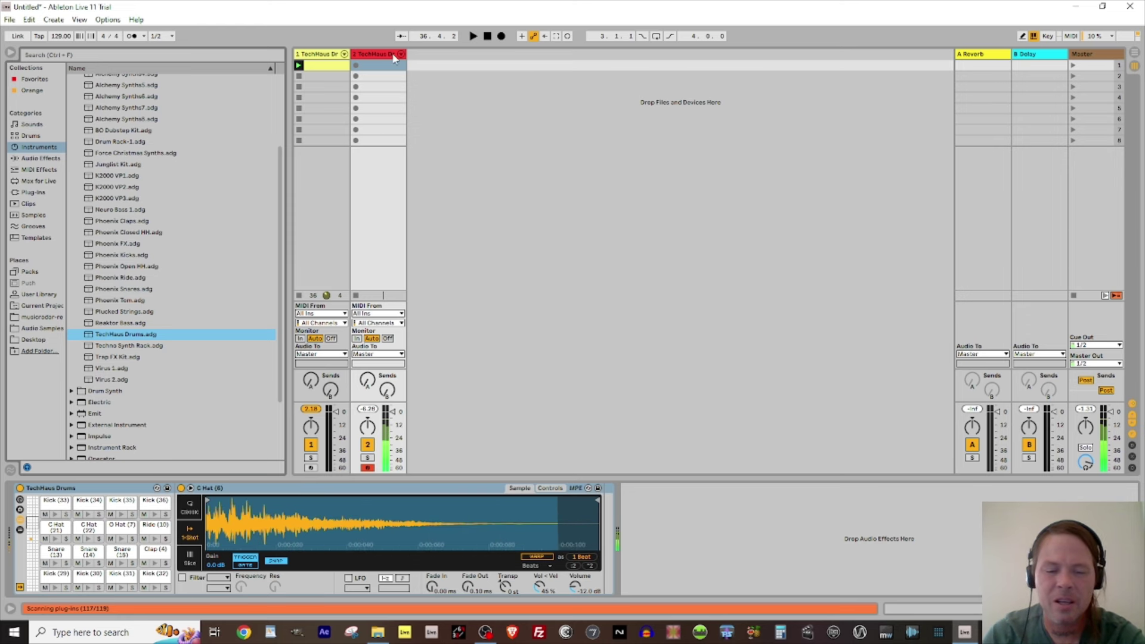
{"action": "left_click", "coordinate": [356, 66]}
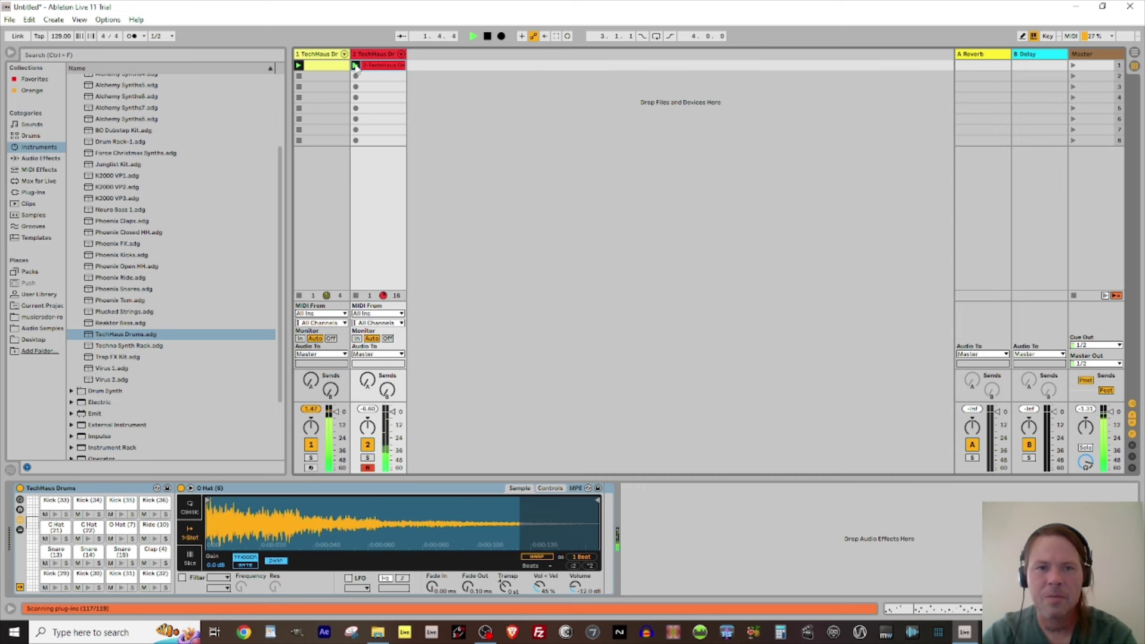
Open the second track's hi-hat clip, raise the track's delay send to about -10.0 dB, and disarm the track.
{"action": "double_click", "coordinate": [372, 66]}
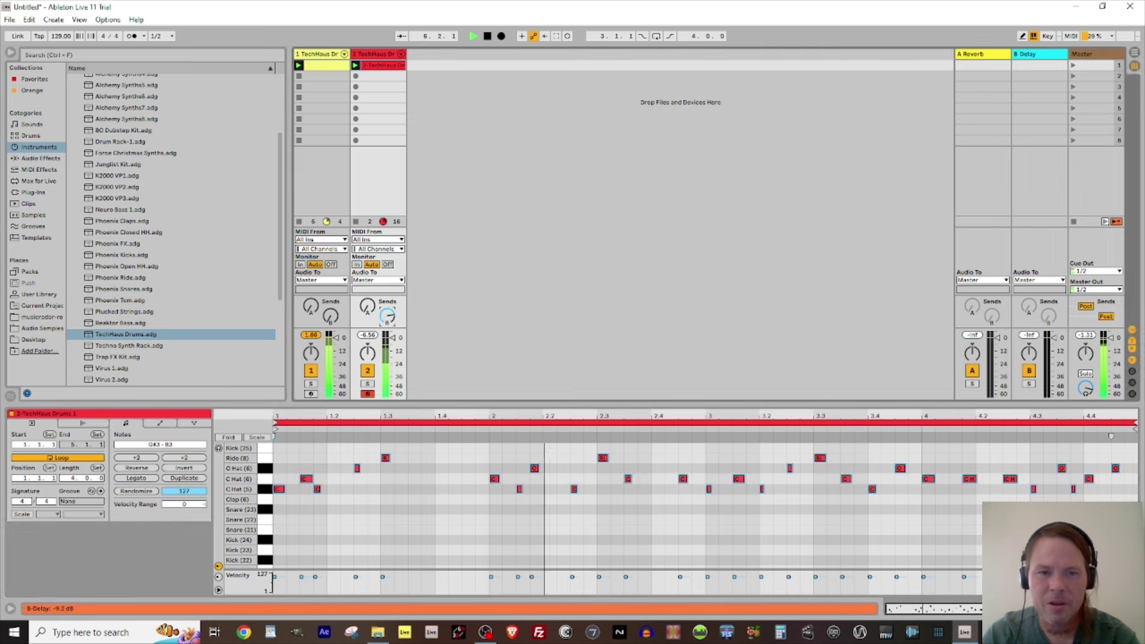
{"action": "left_click_drag", "start_coordinate": [386, 321], "coordinate": [386, 304]}
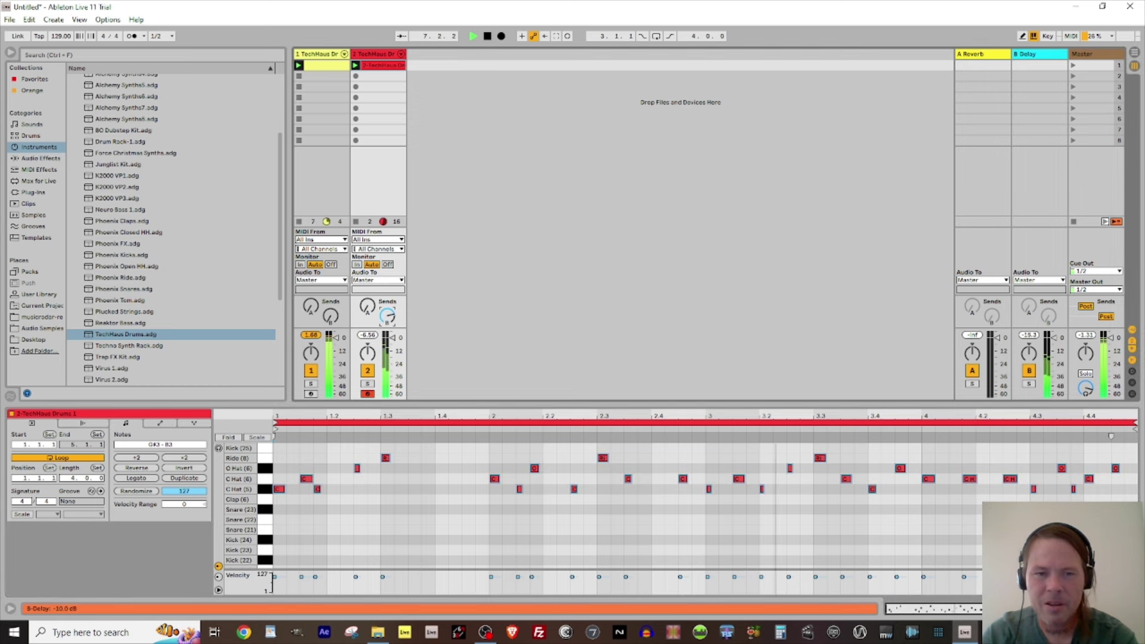
{"action": "left_click", "coordinate": [368, 393]}
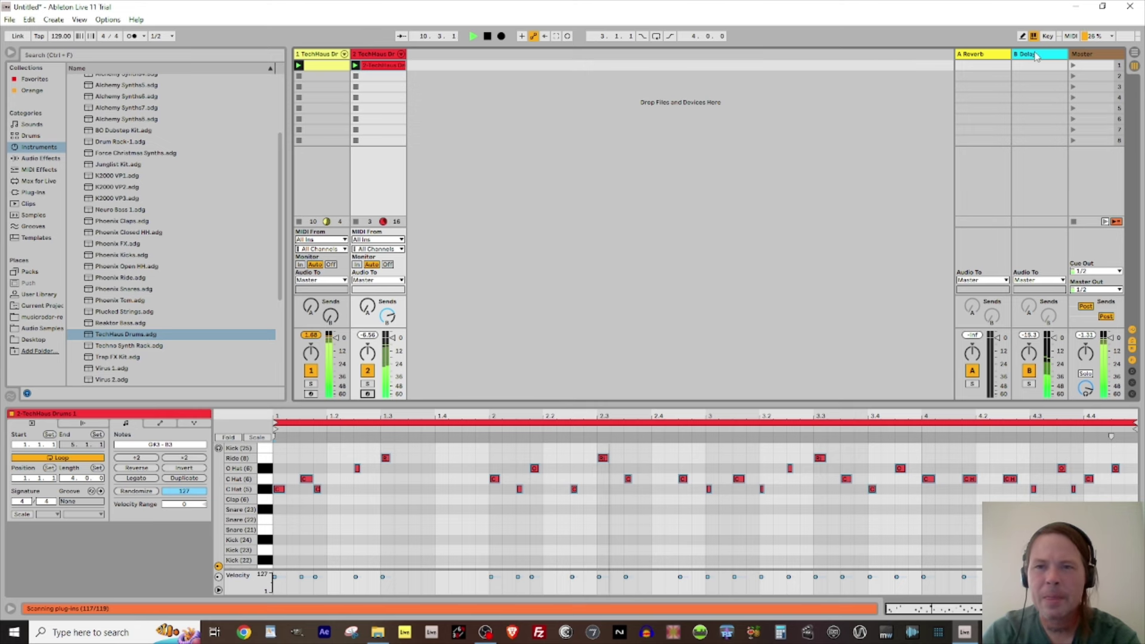
Move the Delay device from return B onto the second drum track and reset that track's send B to its minimum.
{"action": "left_click", "coordinate": [1038, 76]}
{"action": "double_click", "coordinate": [1050, 55]}
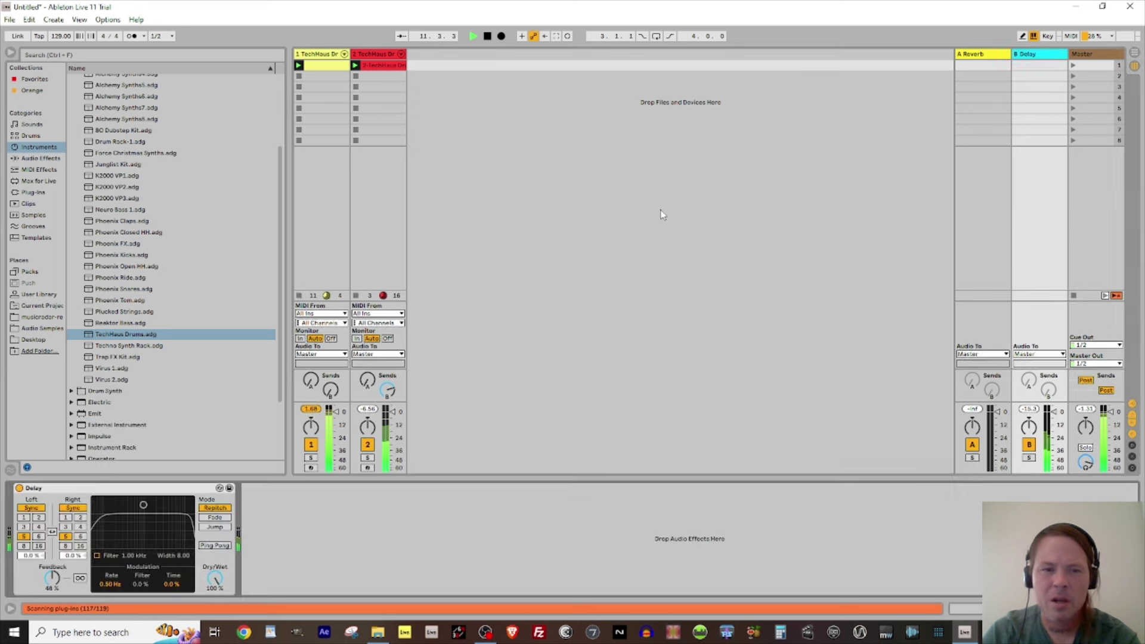
{"action": "left_click", "coordinate": [143, 491]}
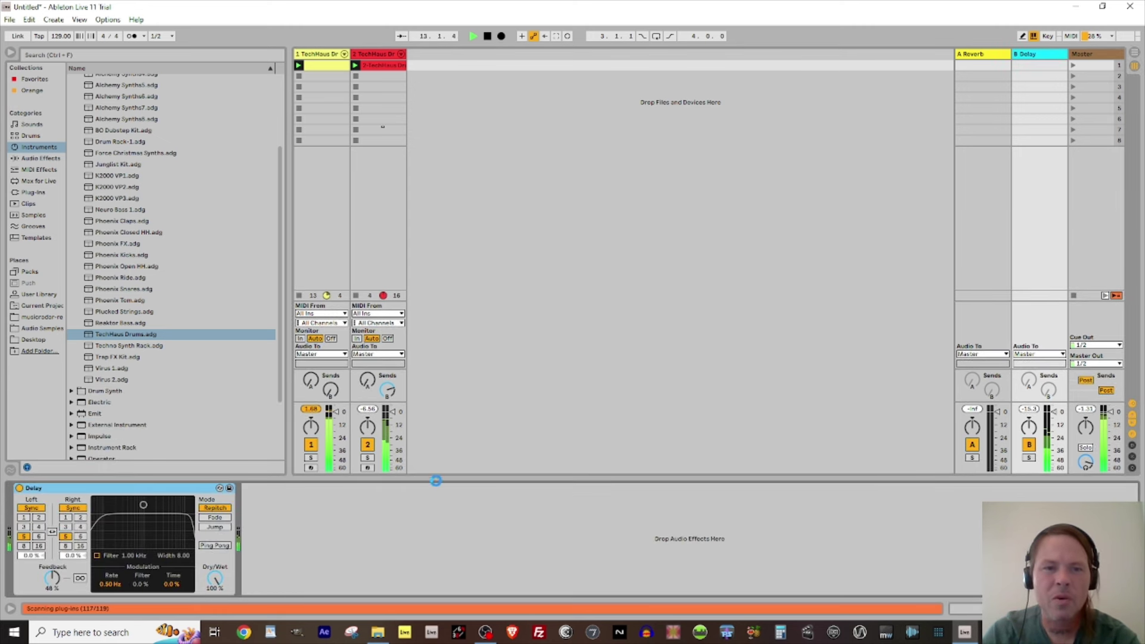
{"action": "double_click", "coordinate": [388, 390]}
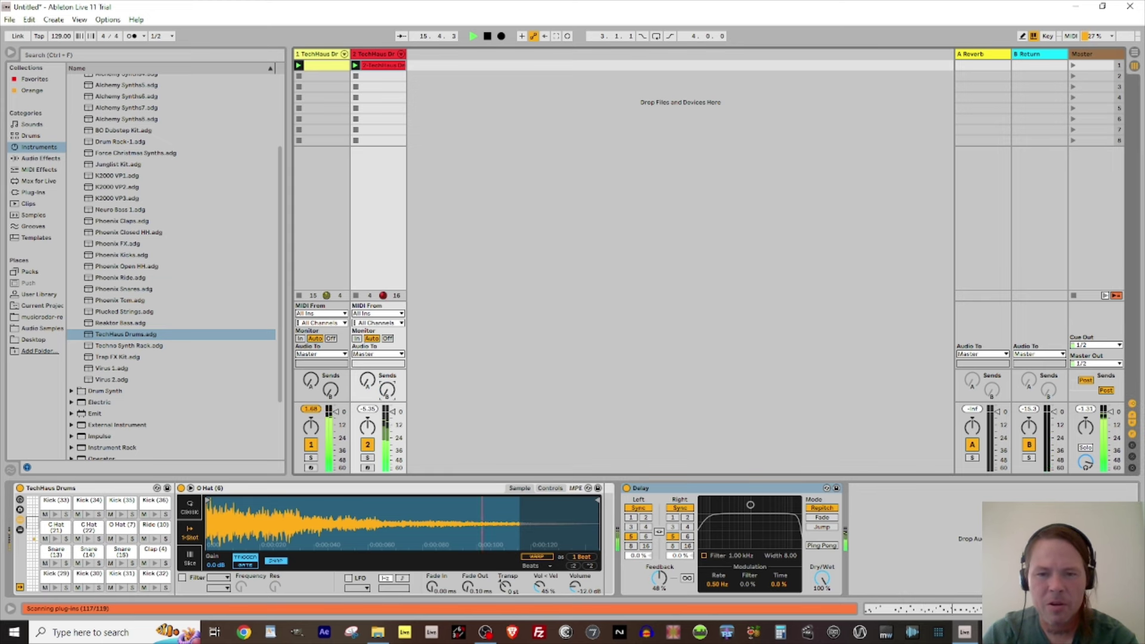
Set the hi-hat track's Delay to 46% dry/wet and compare the sound with Ping Pong on and off.
{"action": "left_click_drag", "start_coordinate": [823, 578], "coordinate": [822, 593]}
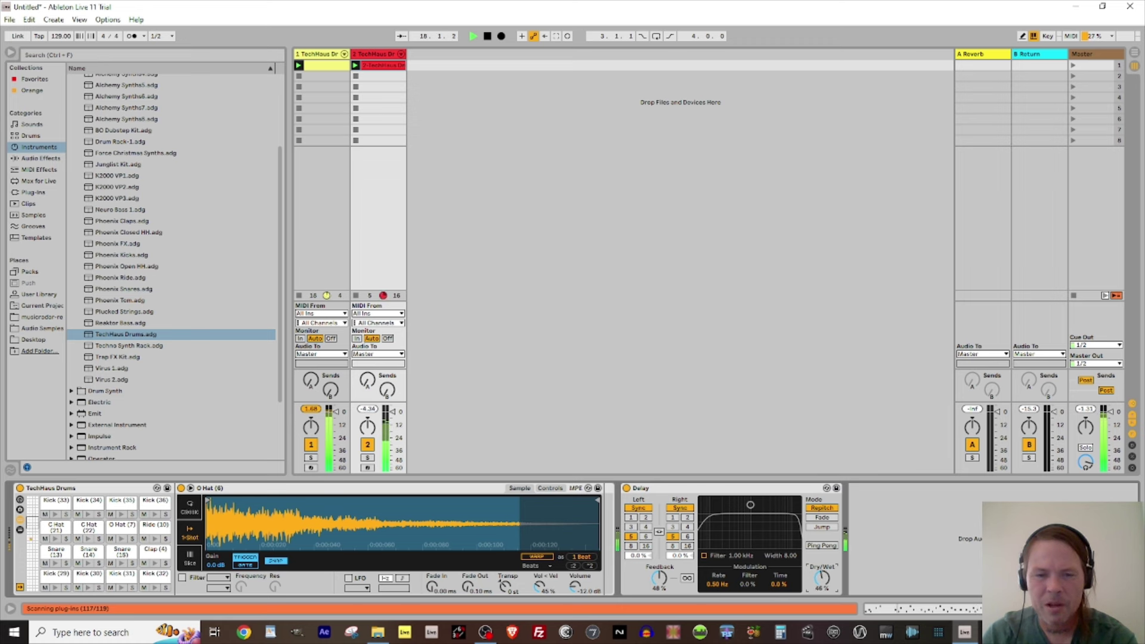
{"action": "left_click", "coordinate": [823, 546]}
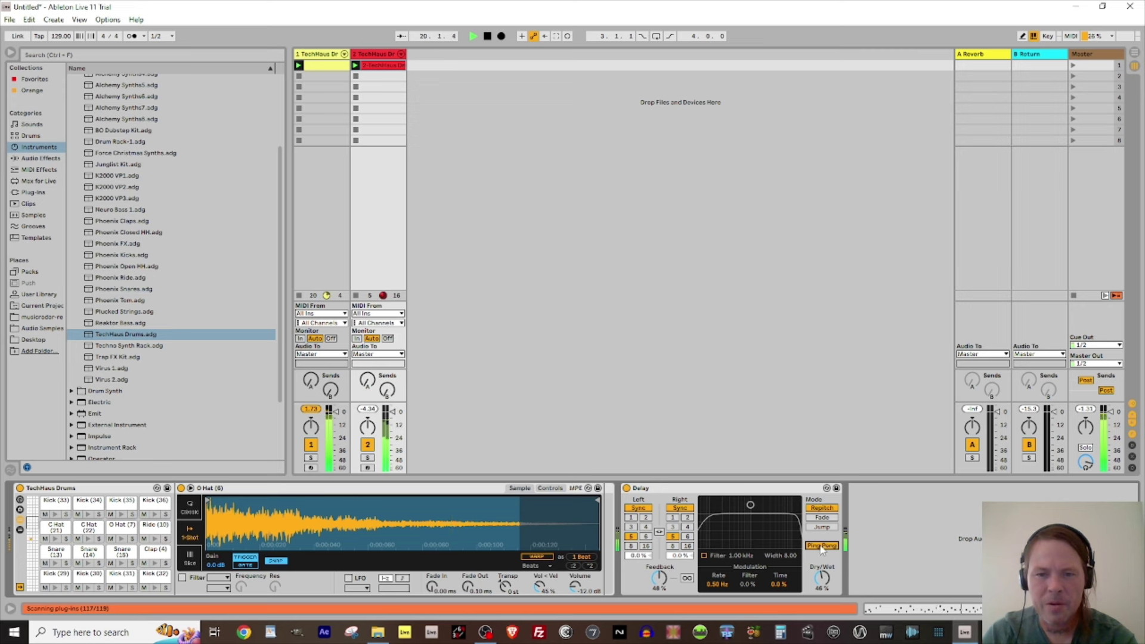
{"action": "left_click", "coordinate": [823, 546]}
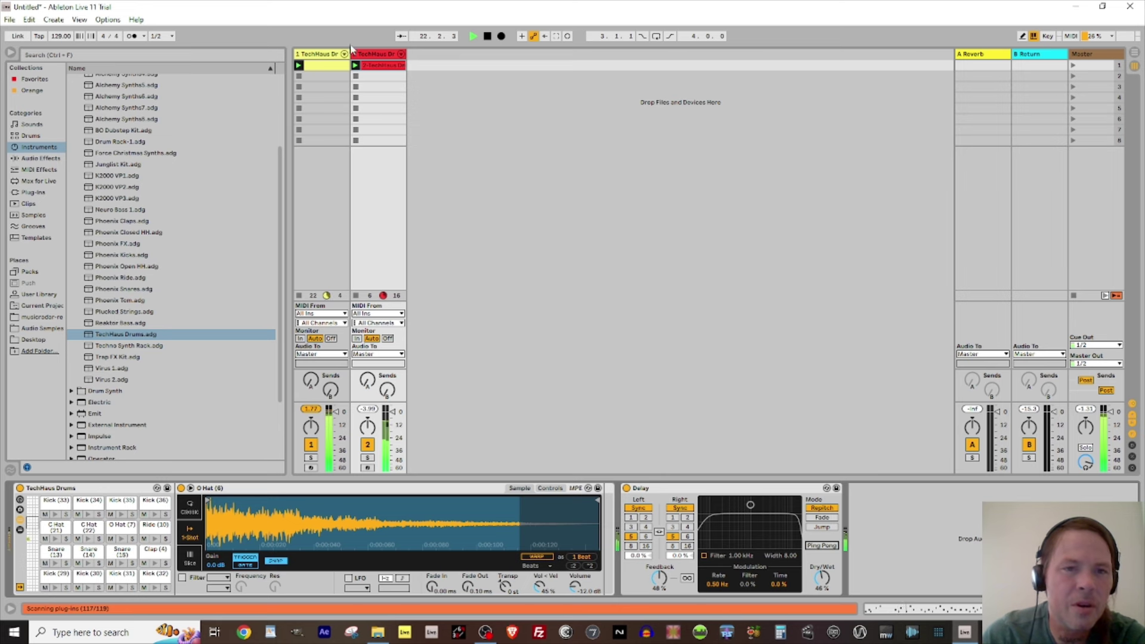
Duplicate the second TechHaus Drums track and select the clip in the copy.
{"action": "left_click", "coordinate": [379, 57]}
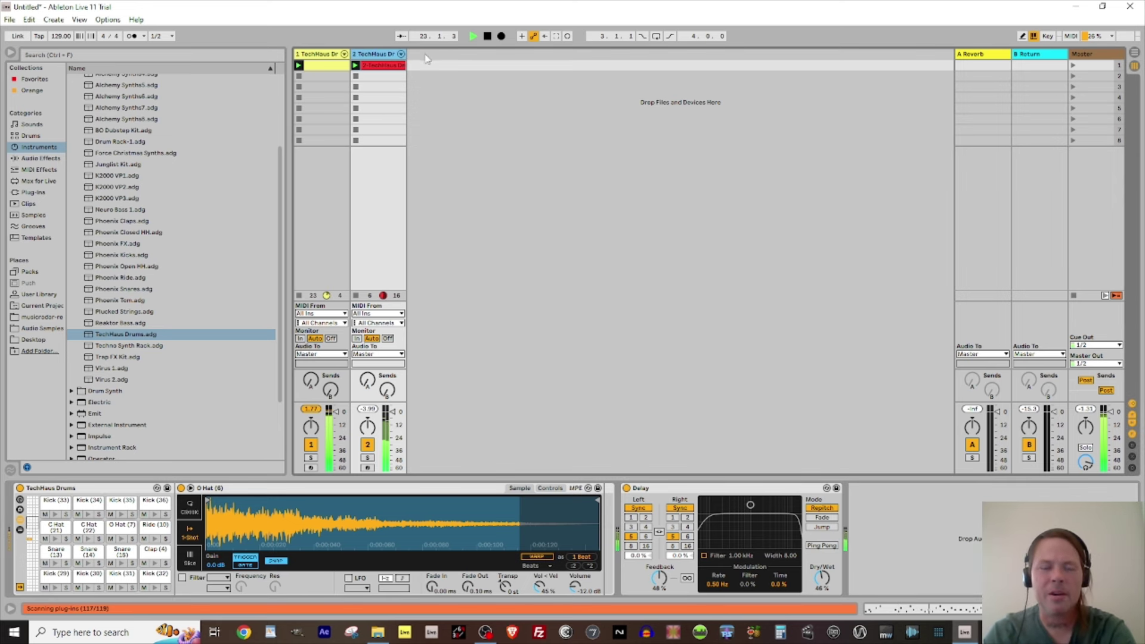
{"action": "key", "text": "ctrl+d"}
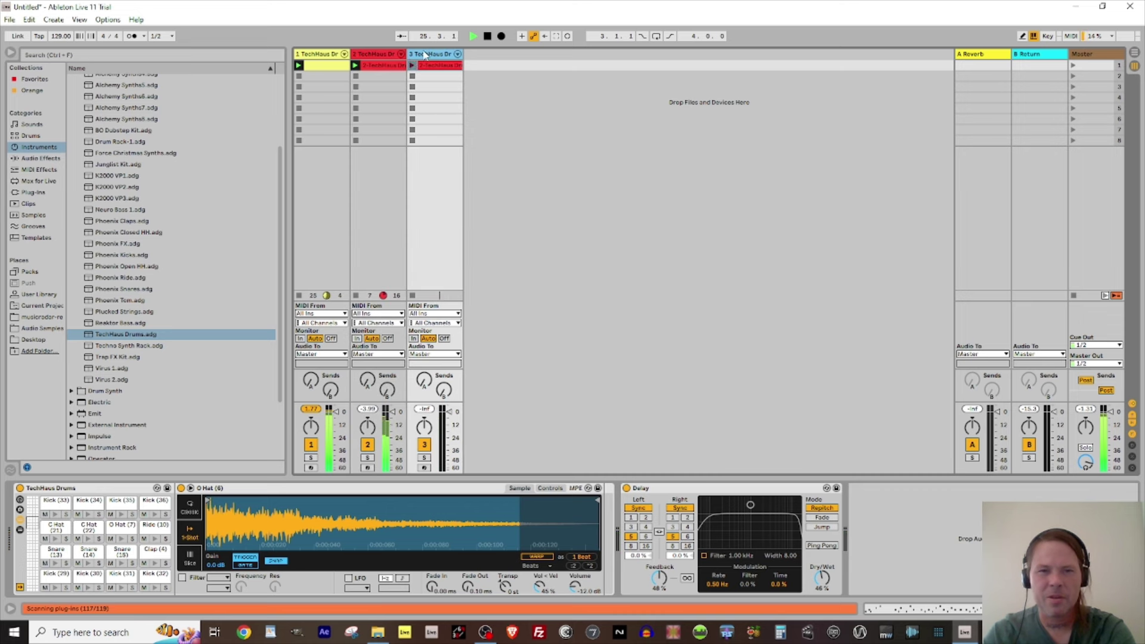
{"action": "left_click", "coordinate": [438, 66]}
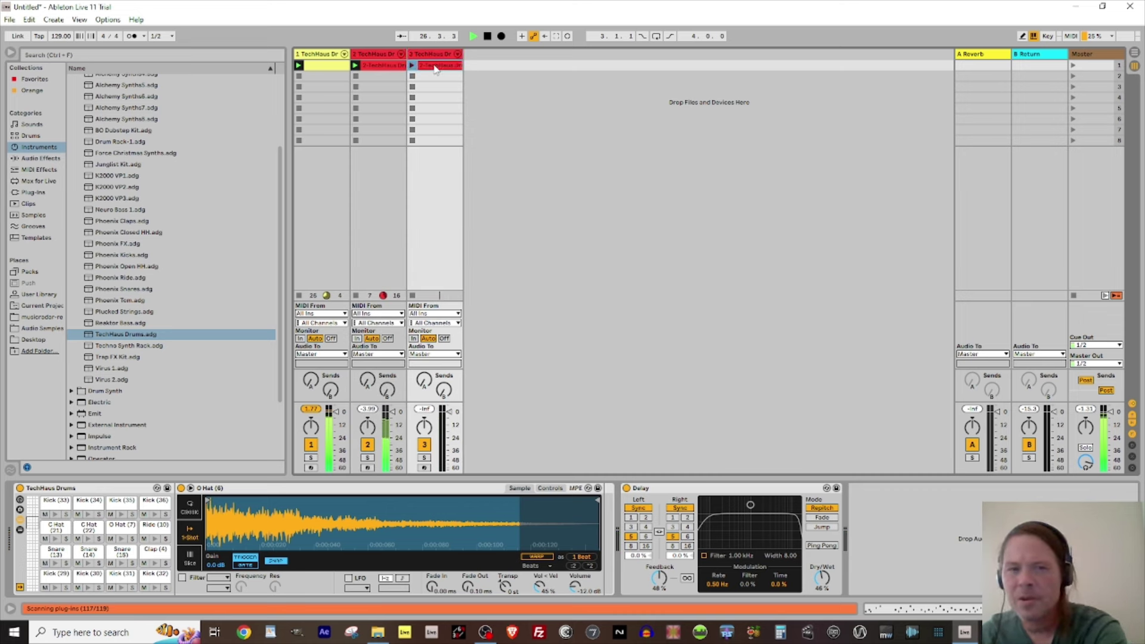
Delete the clip from the duplicated third track, colour the track teal, and remove its Delay device.
{"action": "key", "text": "Delete"}
{"action": "right_click", "coordinate": [427, 54]}
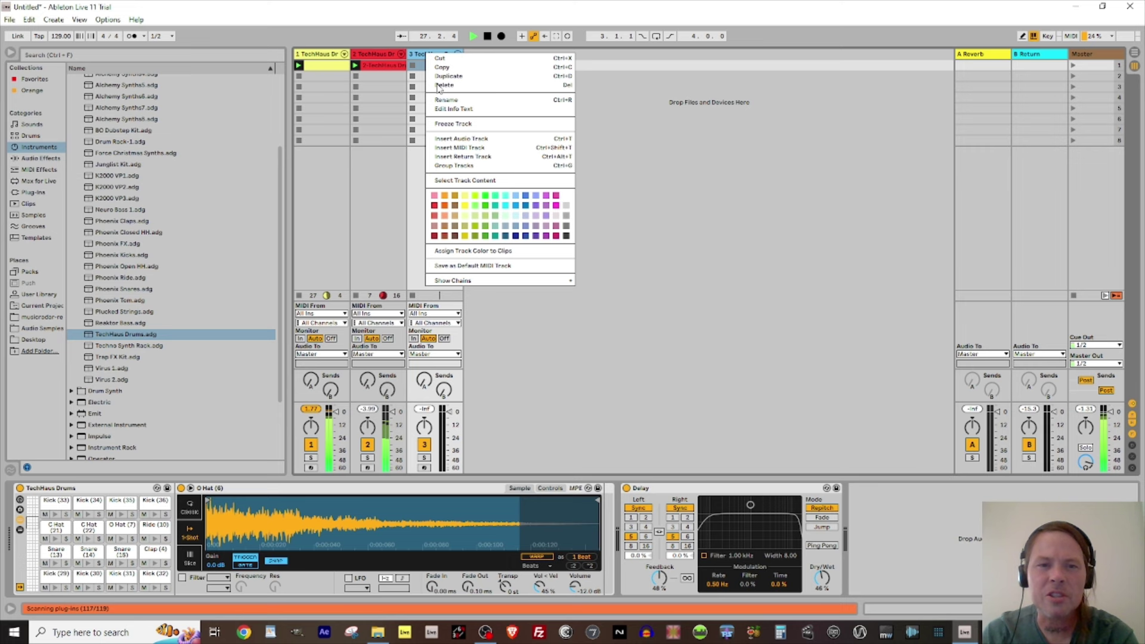
{"action": "left_click", "coordinate": [499, 224]}
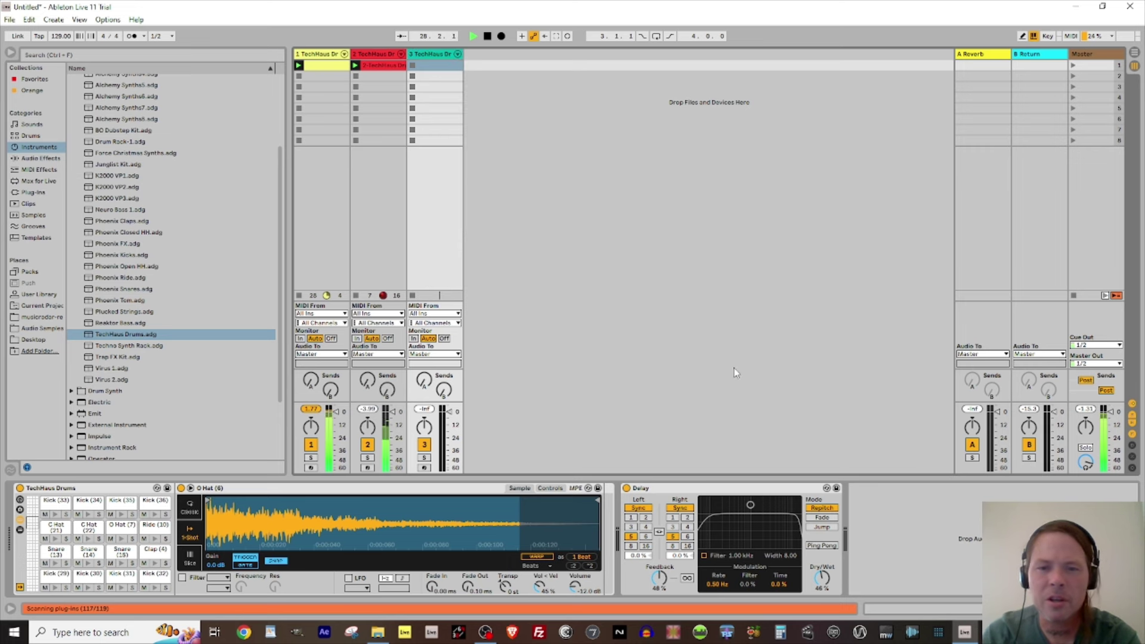
{"action": "left_click", "coordinate": [719, 490]}
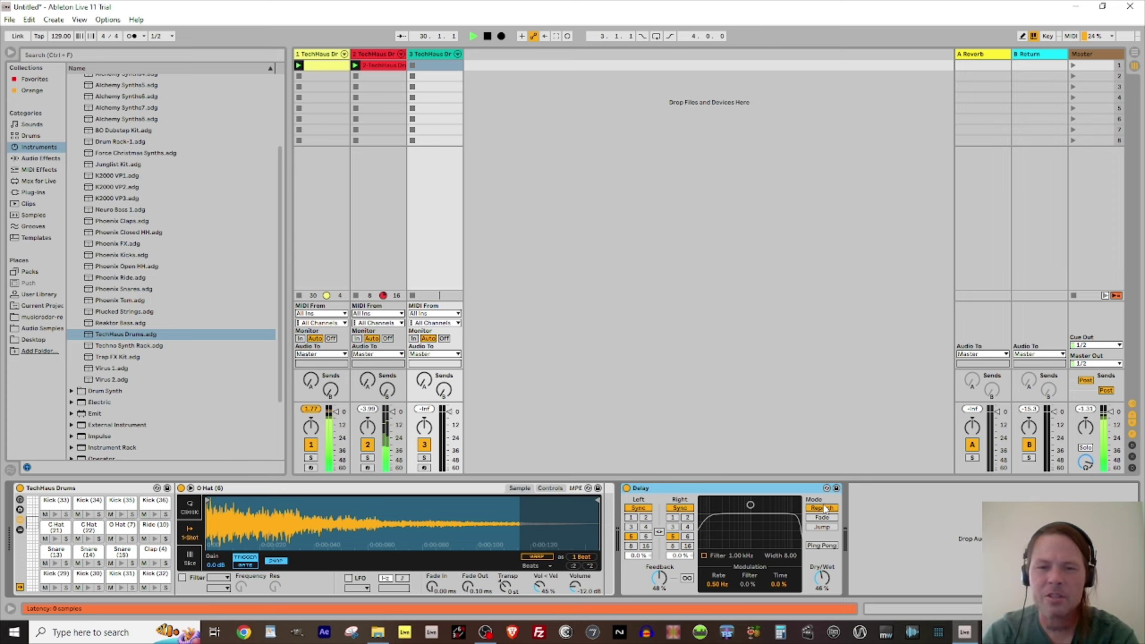
{"action": "key", "text": "Delete"}
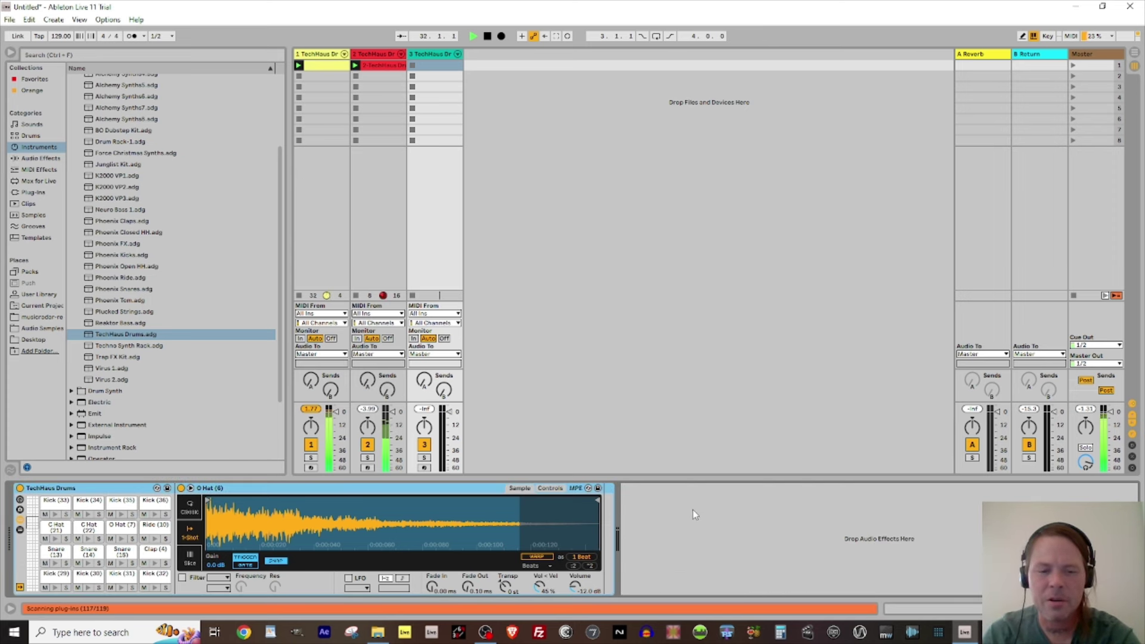
Arm the third track and audition its snare, kick and clap sounds over the running beat in different octaves.
{"action": "left_click", "coordinate": [423, 468]}
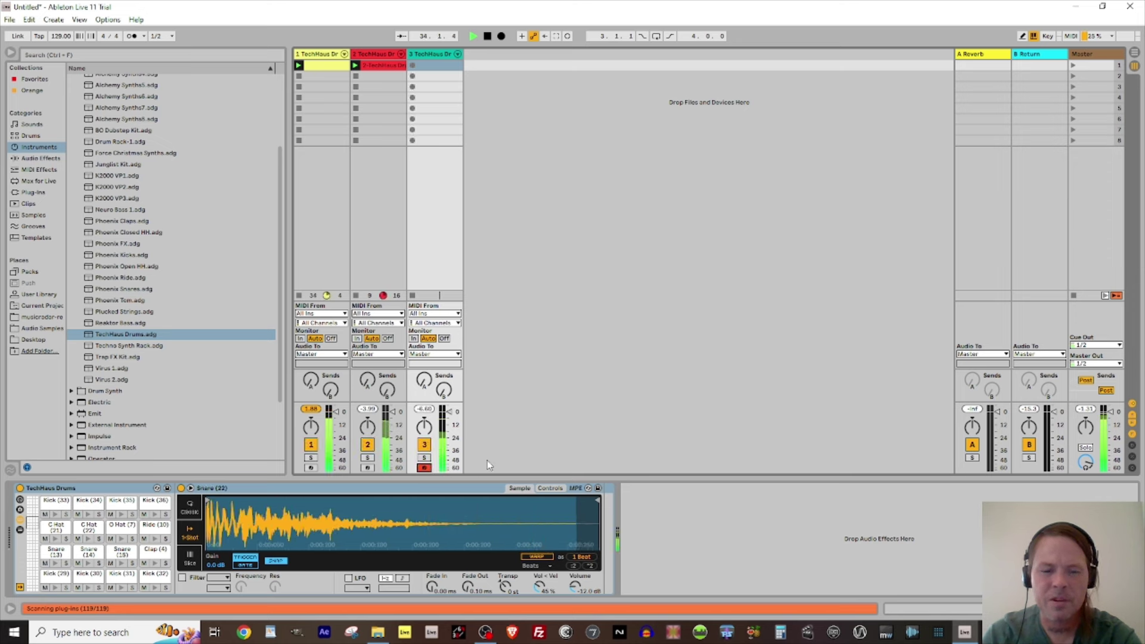
{"action": "key", "text": "d"}
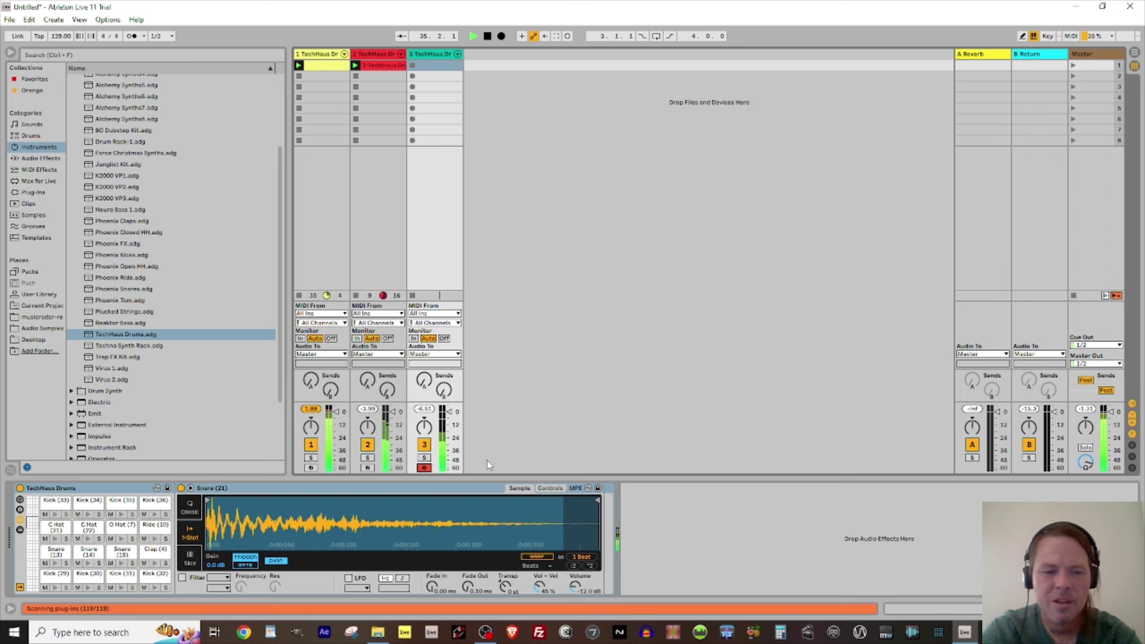
{"action": "key", "text": "x"}
{"action": "key", "text": "d"}
{"action": "key", "text": "t"}
{"action": "key", "text": "t"}
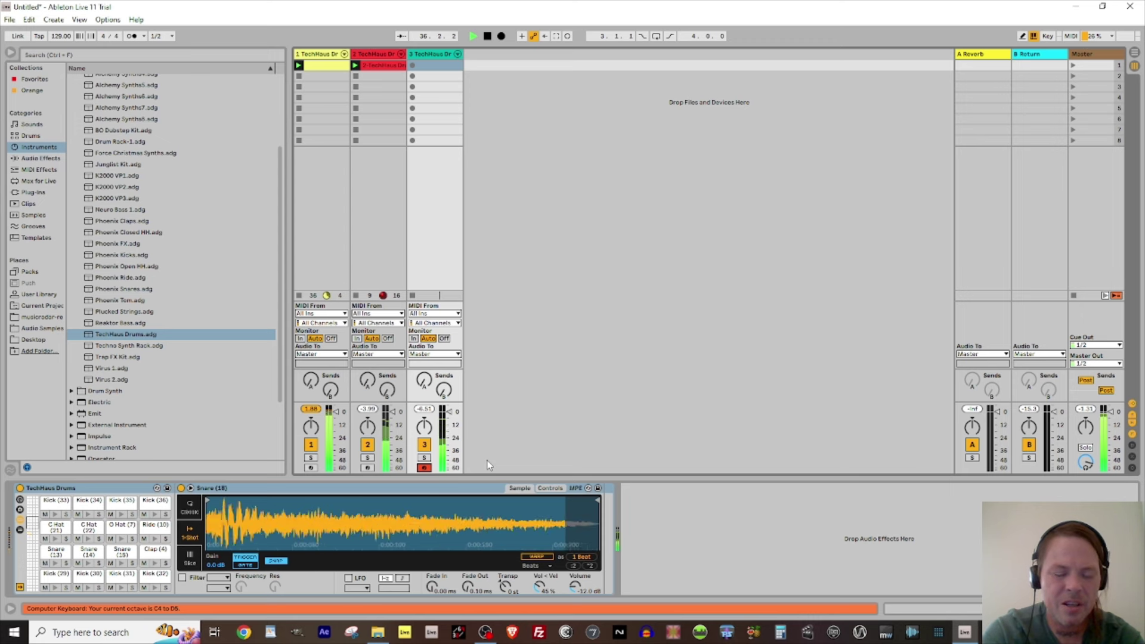
{"action": "key", "text": "t"}
{"action": "key", "text": "g"}
{"action": "key", "text": "s"}
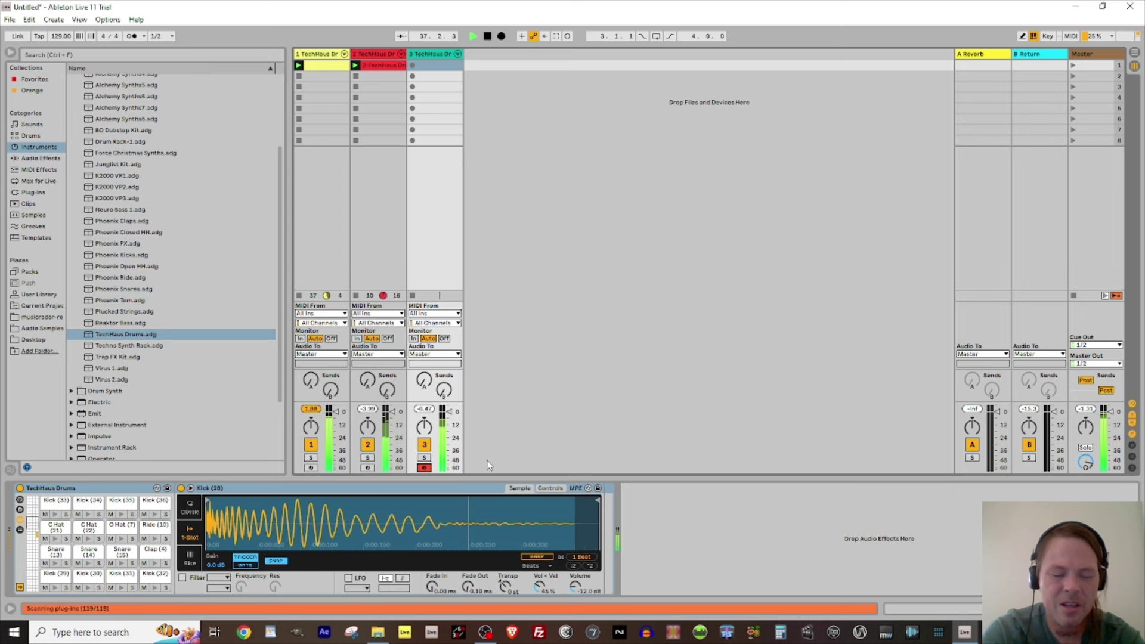
{"action": "key", "text": "g"}
Stop playback and audition the rack's lower-octave sounds, settling on Snare (13).
{"action": "key", "text": "space"}
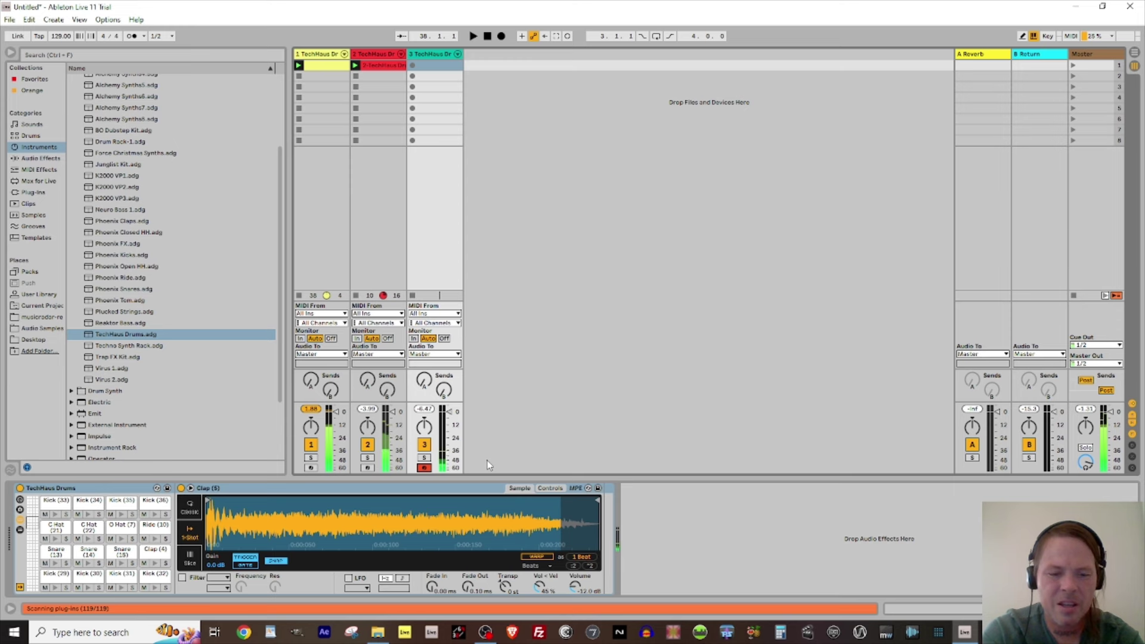
{"action": "key", "text": "z"}
{"action": "key", "text": "g"}
{"action": "key", "text": "t"}
{"action": "key", "text": "f"}
{"action": "key", "text": "d"}
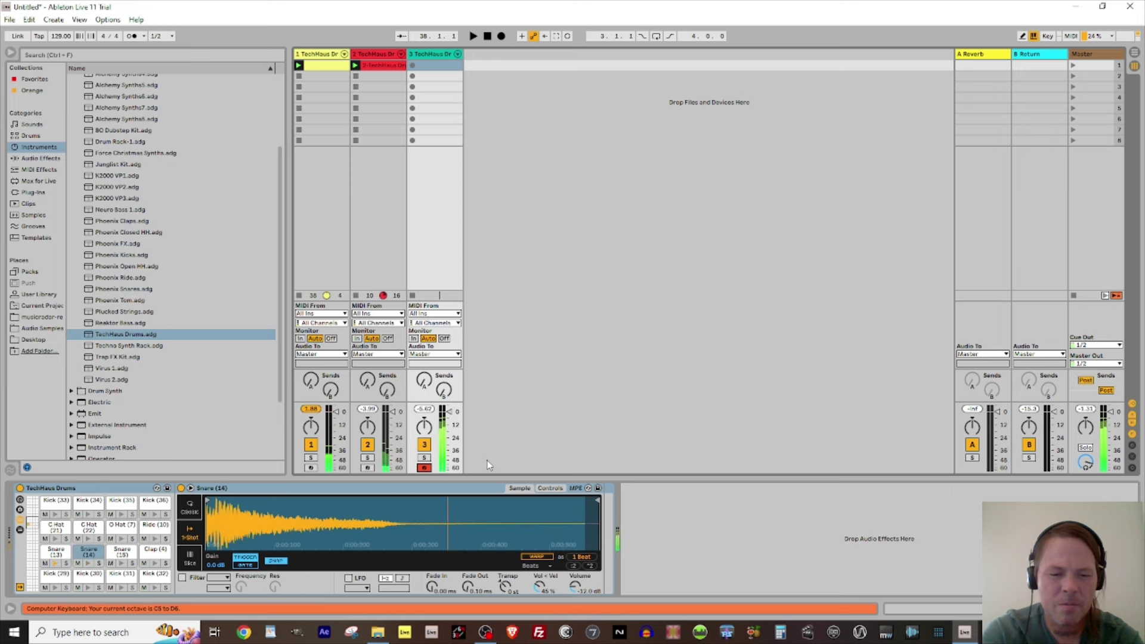
{"action": "key", "text": "d"}
{"action": "key", "text": "f"}
{"action": "key", "text": "d"}
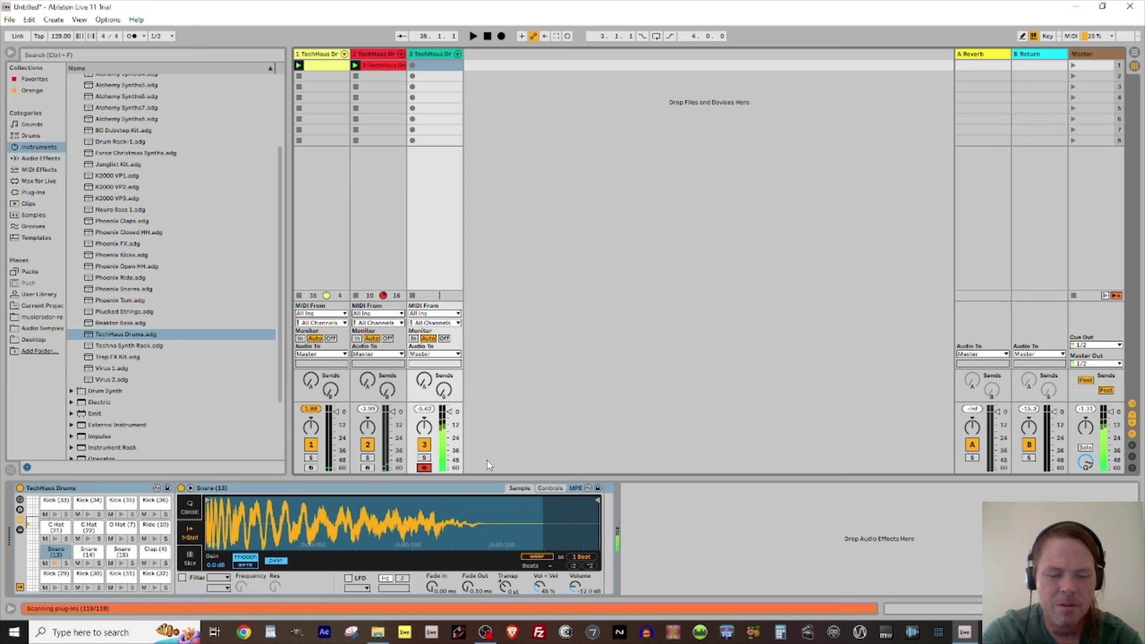
{"action": "key", "text": "g"}
{"action": "key", "text": "d"}
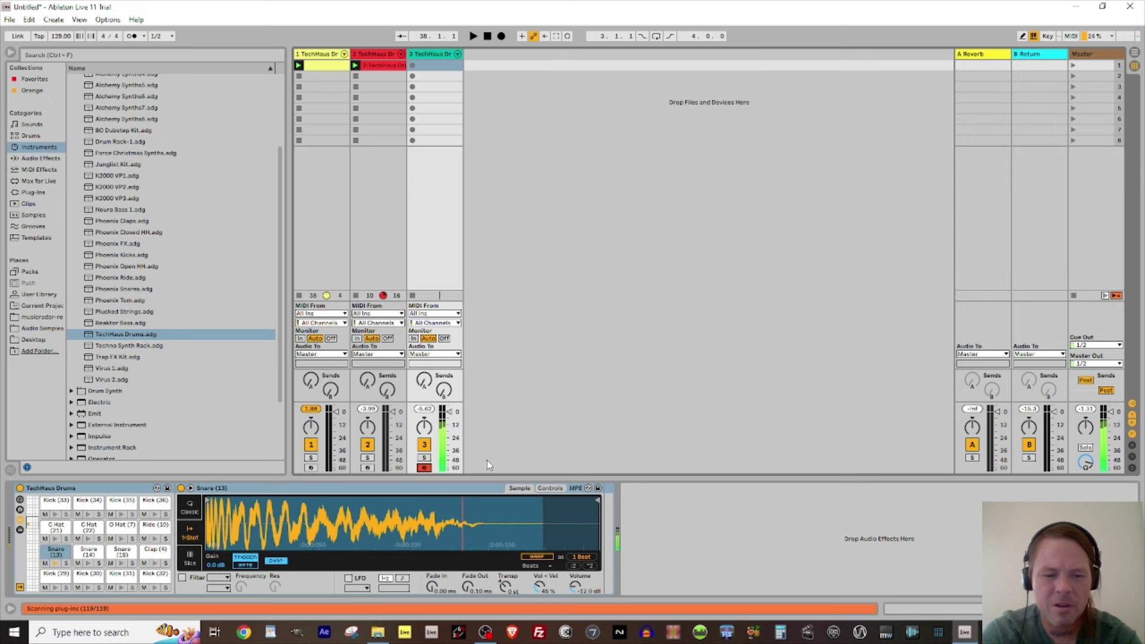
Record a two-bar Snare (13) clip into the third track's first slot and restart playback.
{"action": "left_click", "coordinate": [413, 66]}
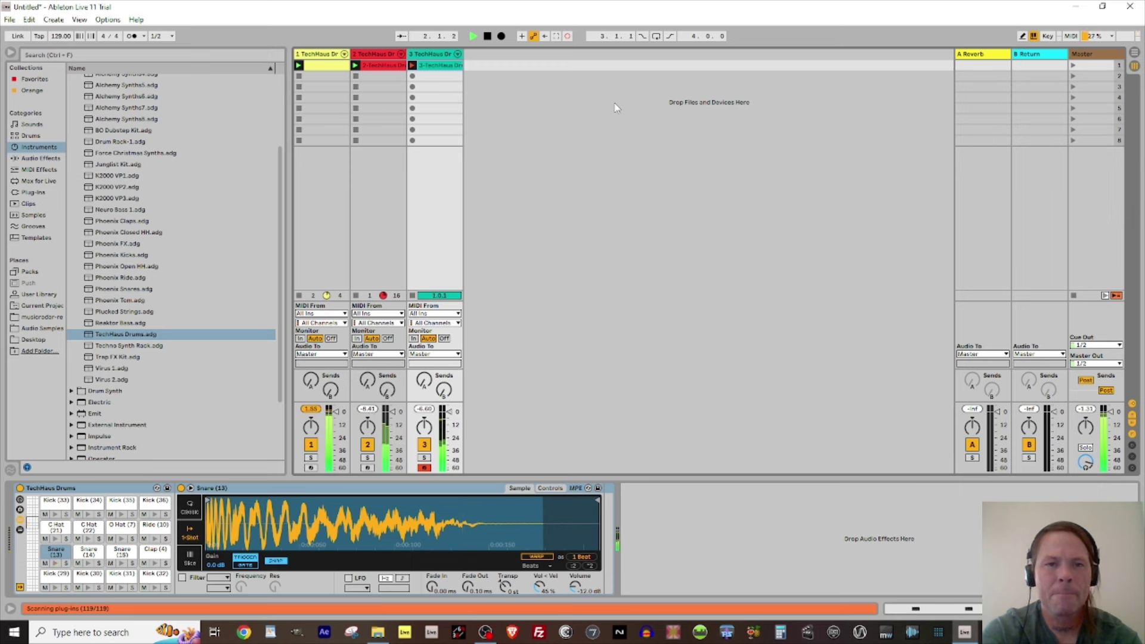
{"action": "key", "text": "space"}
{"action": "key", "text": "space"}
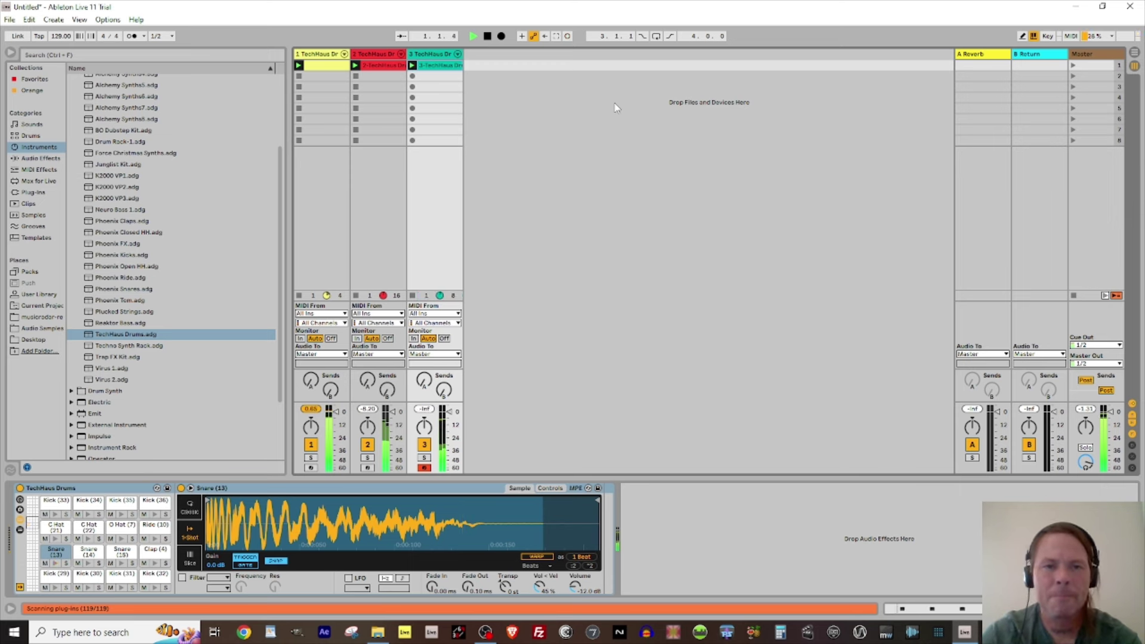
Open the new snare clip, return to the device view and set Snare (13)'s transpose to +7 st.
{"action": "double_click", "coordinate": [433, 65]}
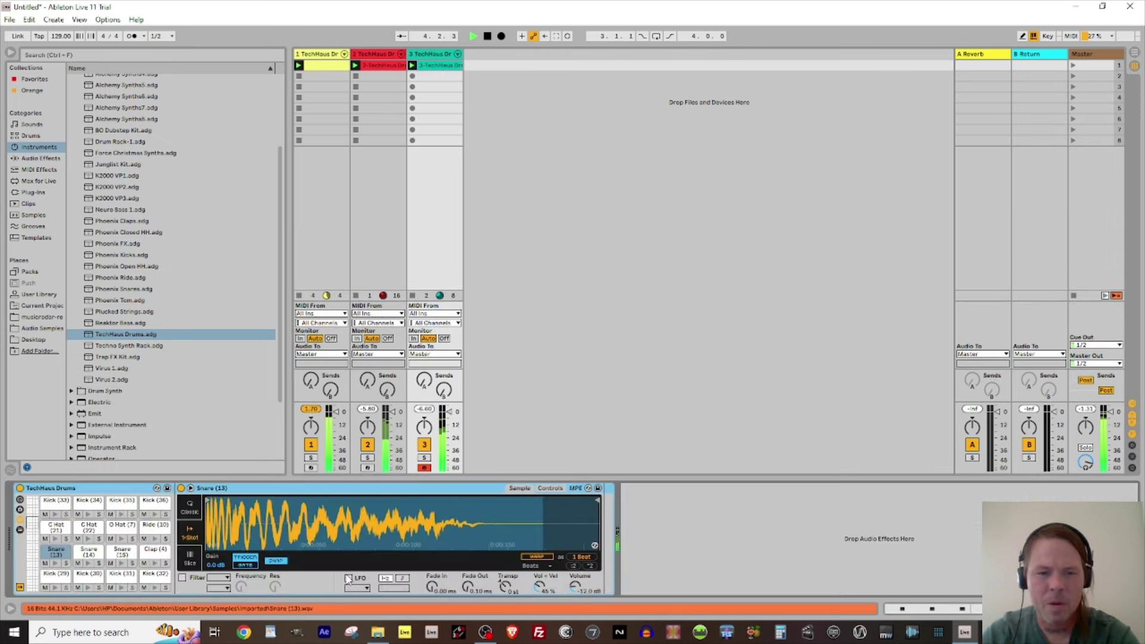
{"action": "key", "text": "shift+Tab"}
{"action": "left_click_drag", "start_coordinate": [504, 587], "coordinate": [504, 581]}
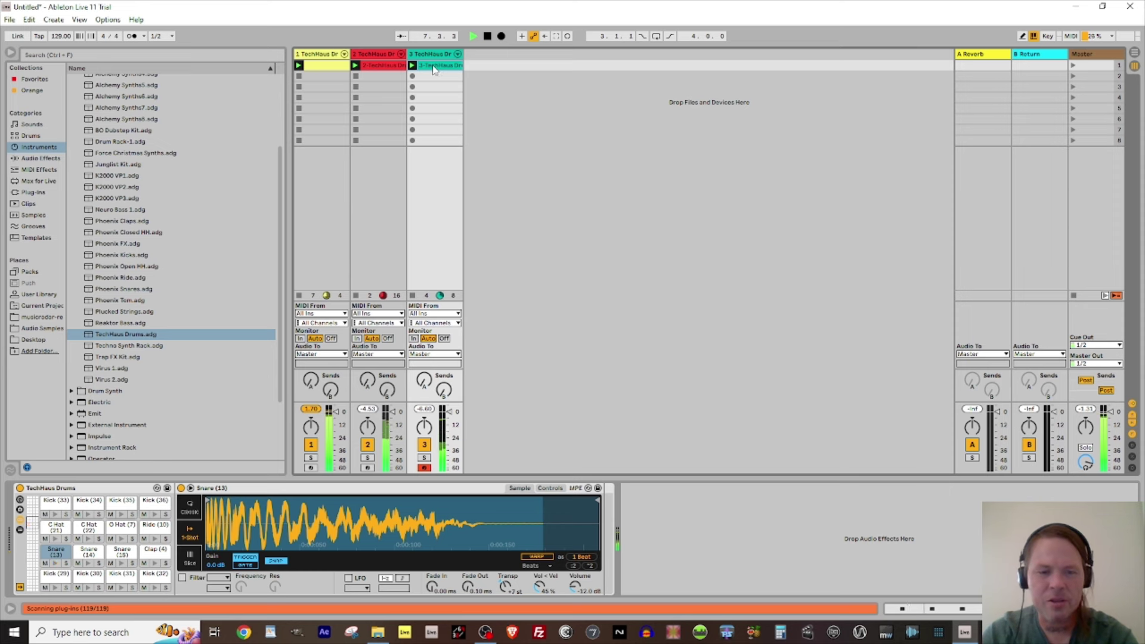
Duplicate the snare clip into the third track's second slot, launch the copy and stop playback.
{"action": "key", "text": "ctrl+d"}
{"action": "key", "text": "space"}
{"action": "left_click", "coordinate": [413, 76]}
{"action": "key", "text": "space"}
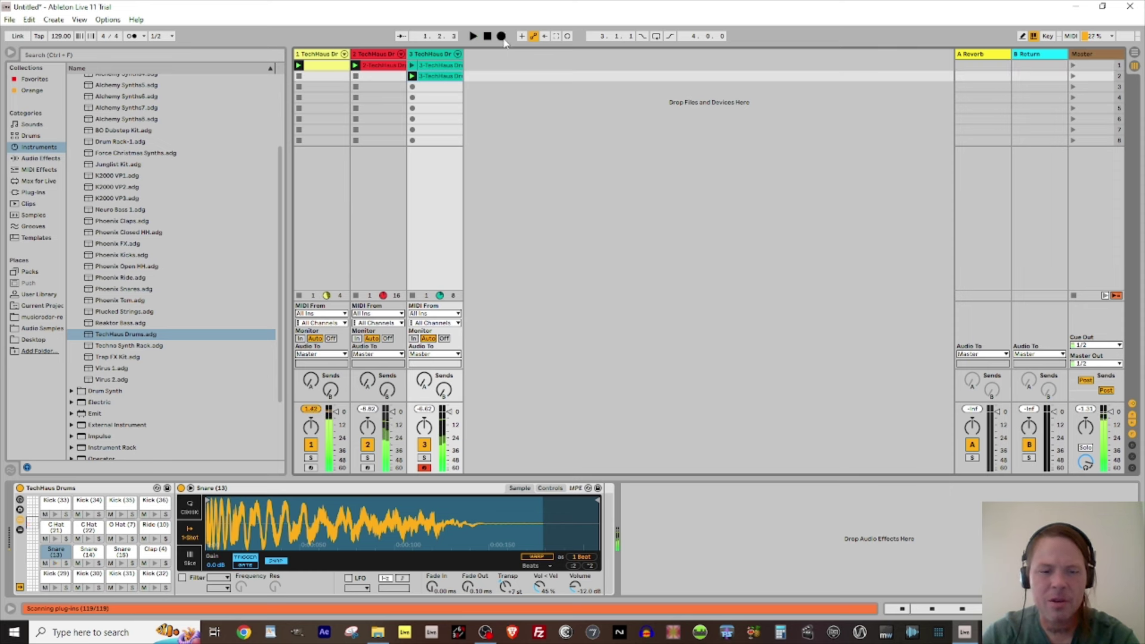
Audition the rack's higher-octave sounds with the beat stopped, settling on Snare (6).
{"action": "key", "text": "f"}
{"action": "key", "text": "f"}
{"action": "key", "text": "x"}
{"action": "key", "text": "f"}
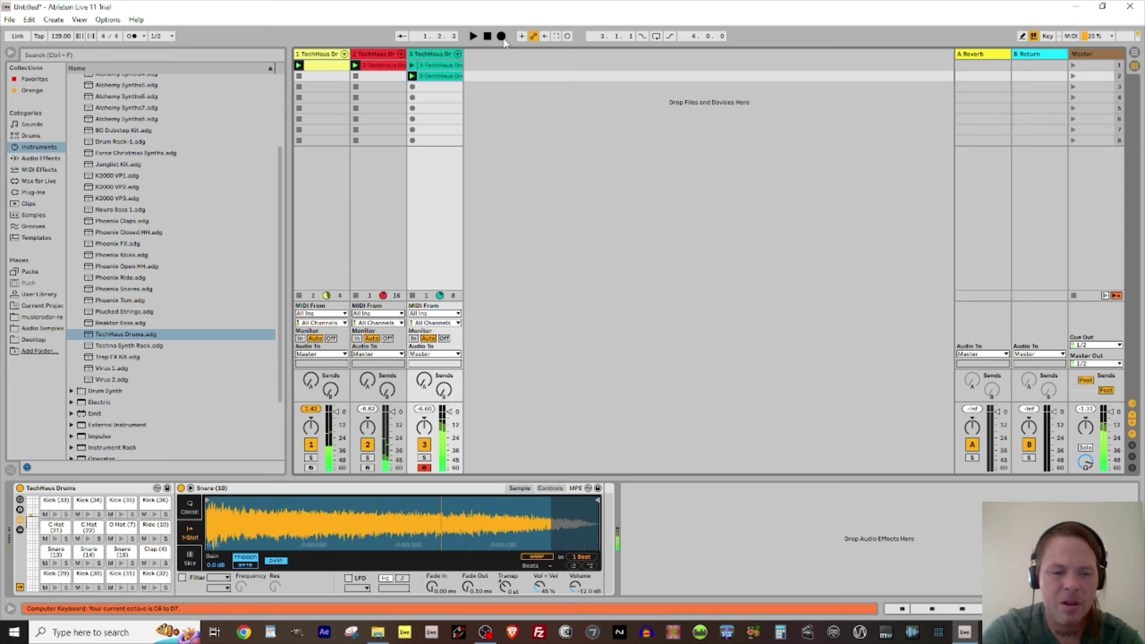
{"action": "key", "text": "g"}
{"action": "key", "text": "h"}
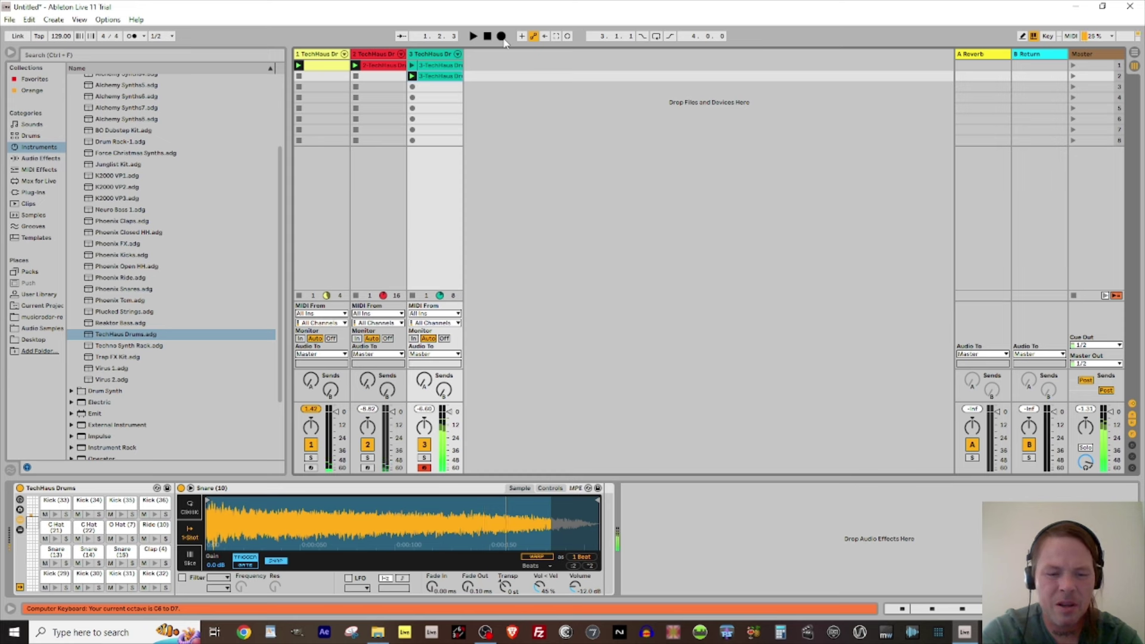
{"action": "key", "text": "x"}
{"action": "key", "text": "f"}
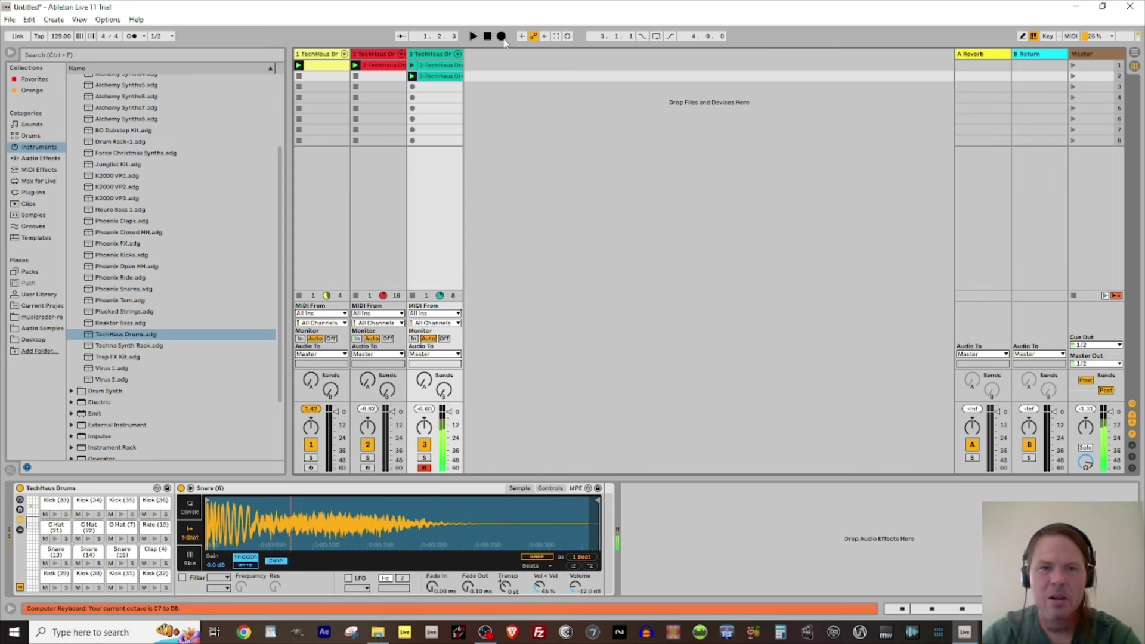
Overdub Snare (6) hits into the duplicated clip, then check the clip's notes and find the matching pad in the drum rack.
{"action": "left_click", "coordinate": [502, 36]}
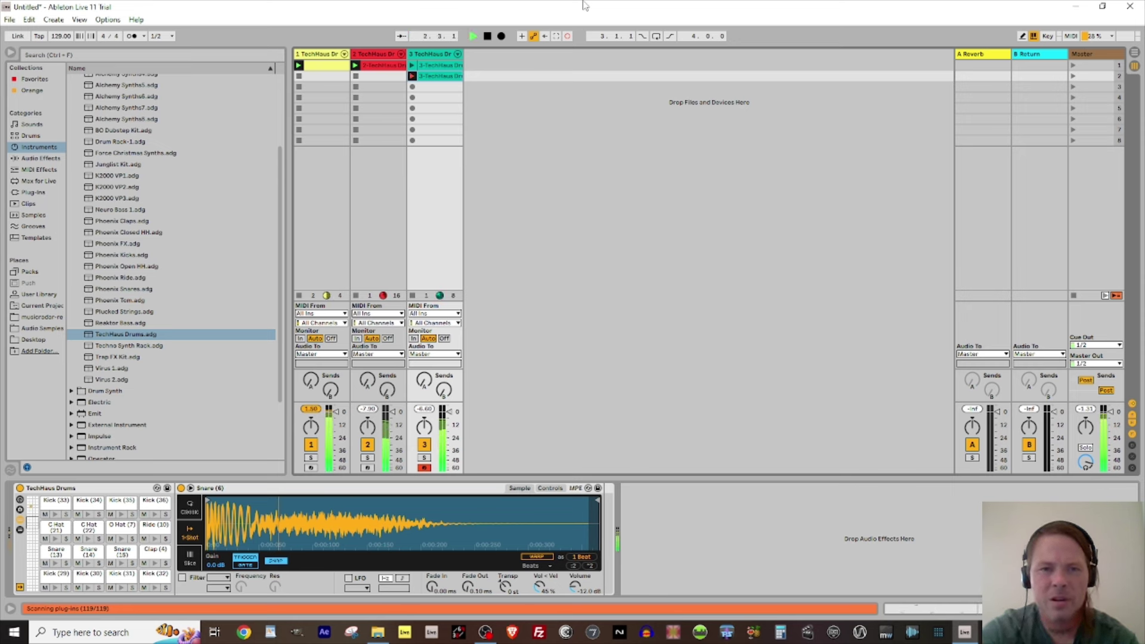
{"action": "key", "text": "space"}
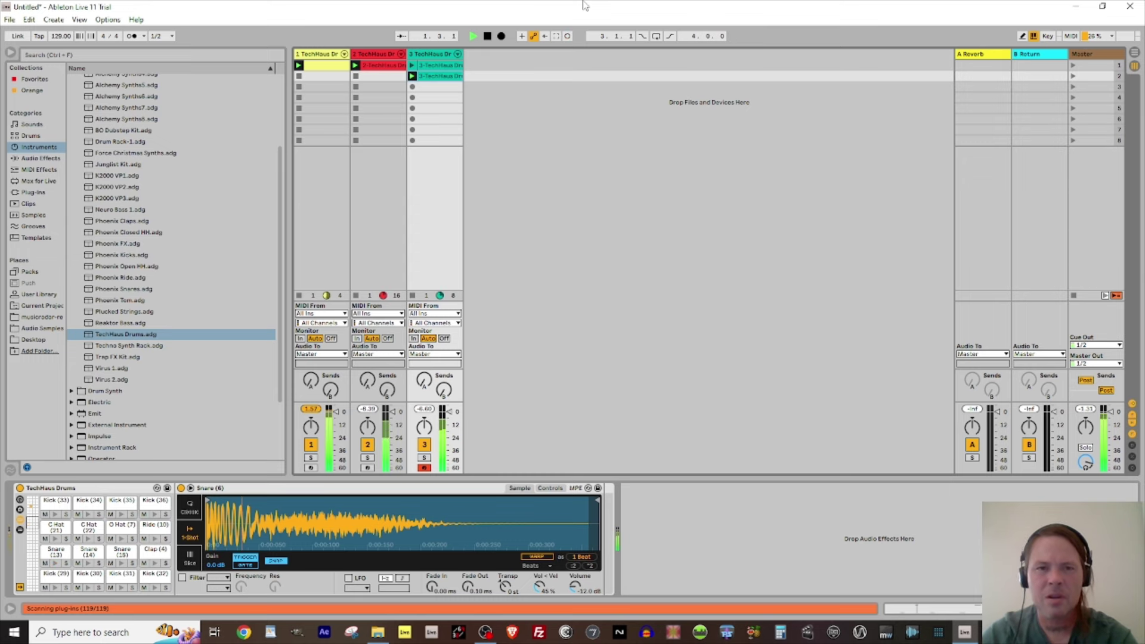
{"action": "double_click", "coordinate": [441, 76]}
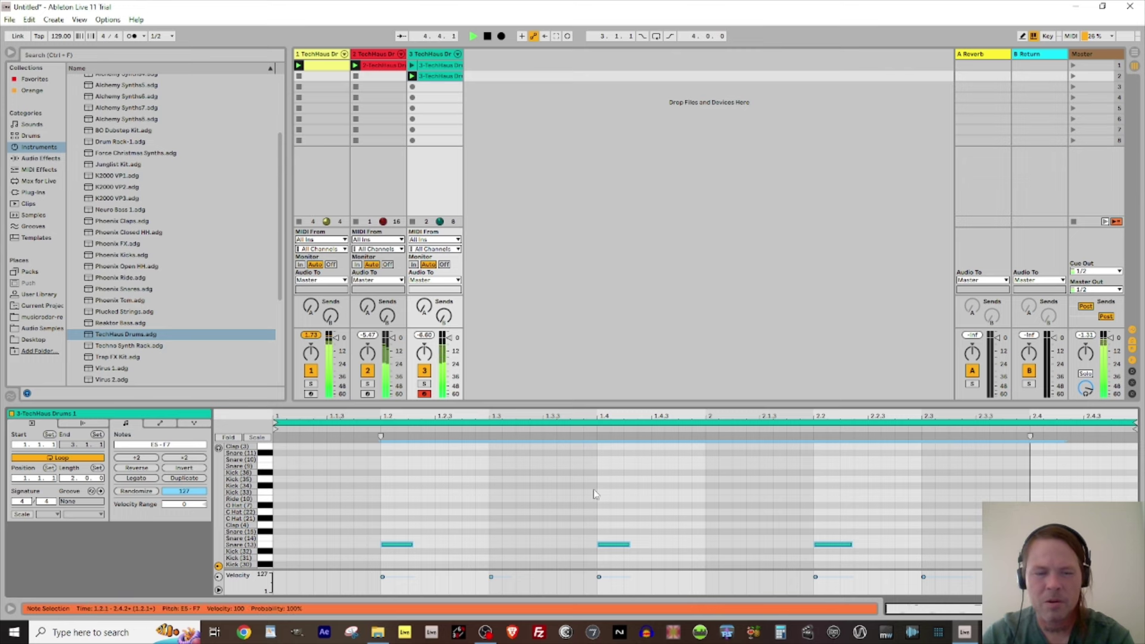
{"action": "key", "text": "shift+Tab"}
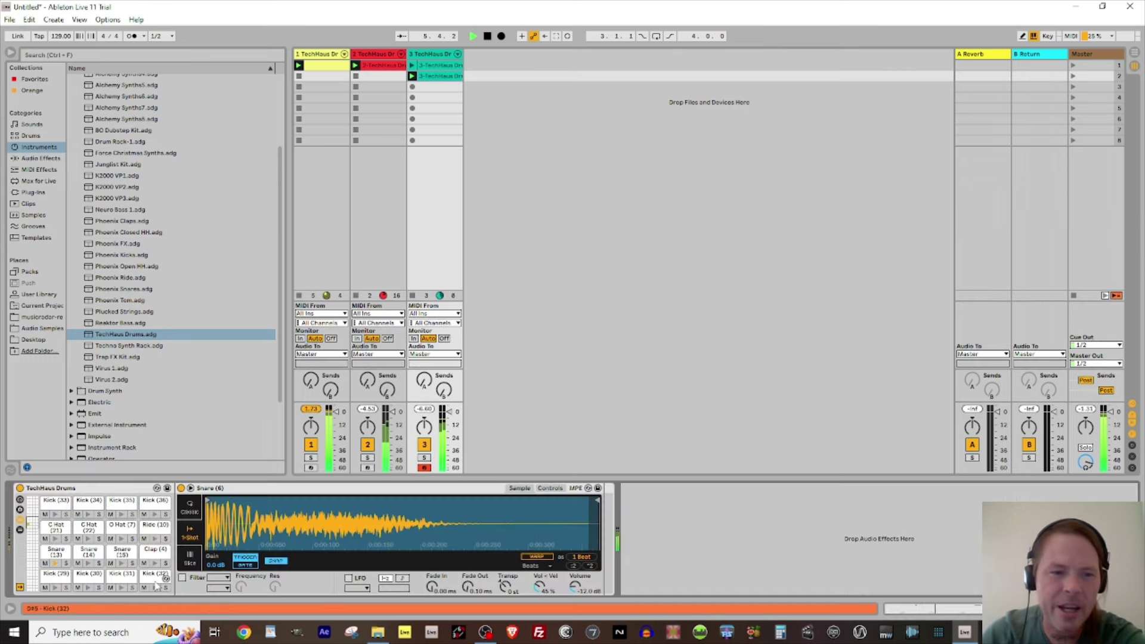
{"action": "left_click_drag", "start_coordinate": [36, 564], "coordinate": [34, 513]}
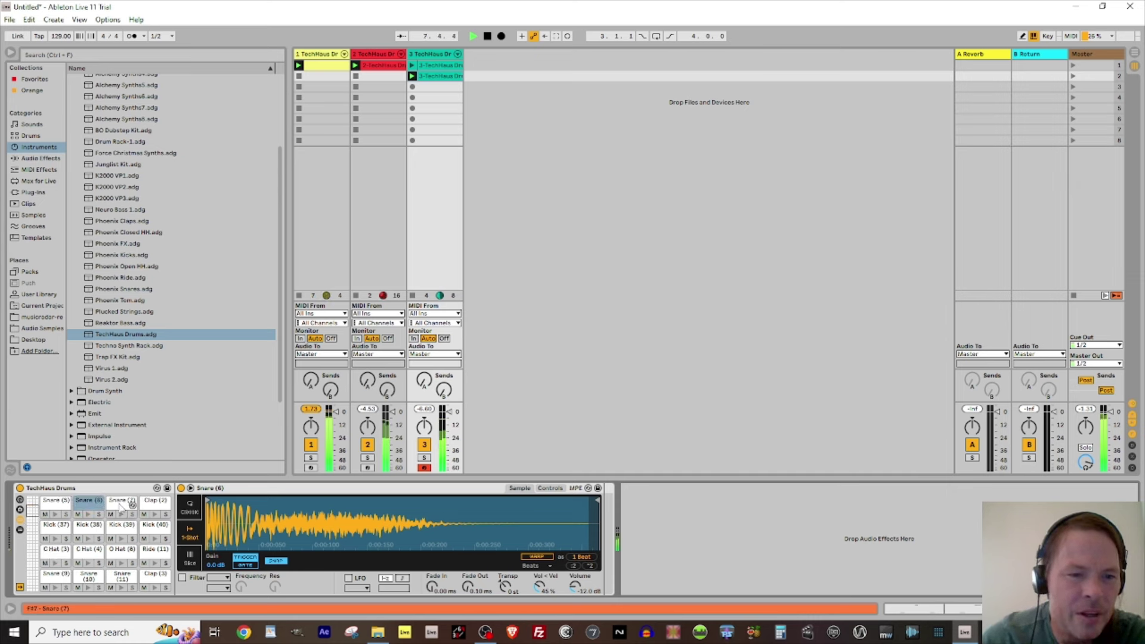
Load the Flatline preset of Multiband Dynamics onto the third track.
{"action": "left_click", "coordinate": [38, 158]}
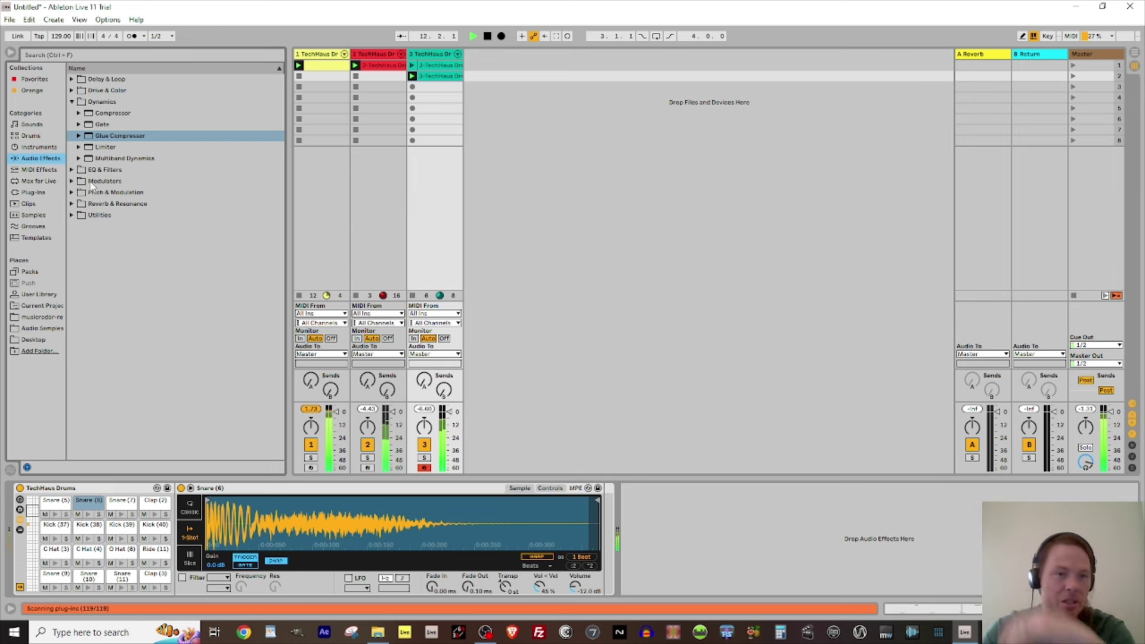
{"action": "left_click", "coordinate": [72, 102]}
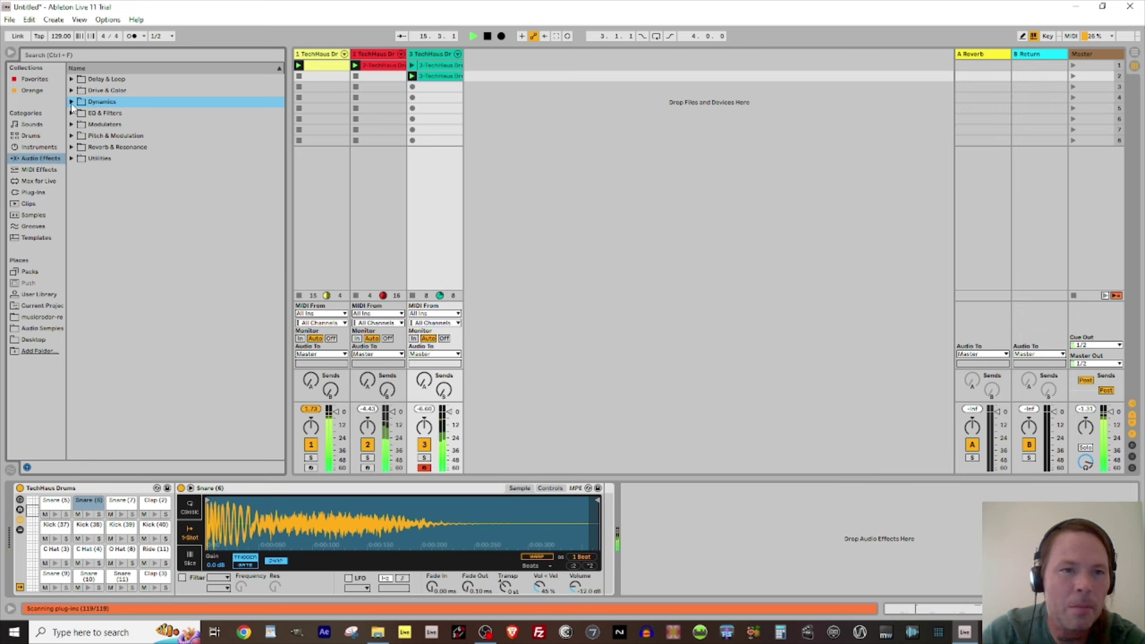
{"action": "left_click", "coordinate": [71, 103]}
{"action": "left_click", "coordinate": [79, 158]}
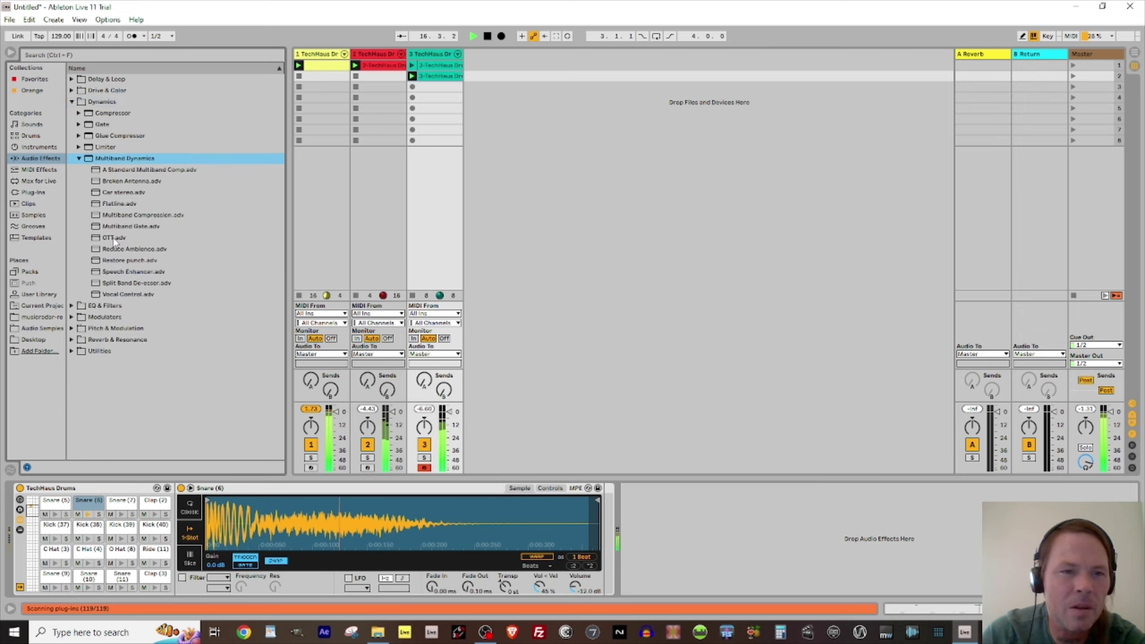
{"action": "left_click", "coordinate": [99, 204]}
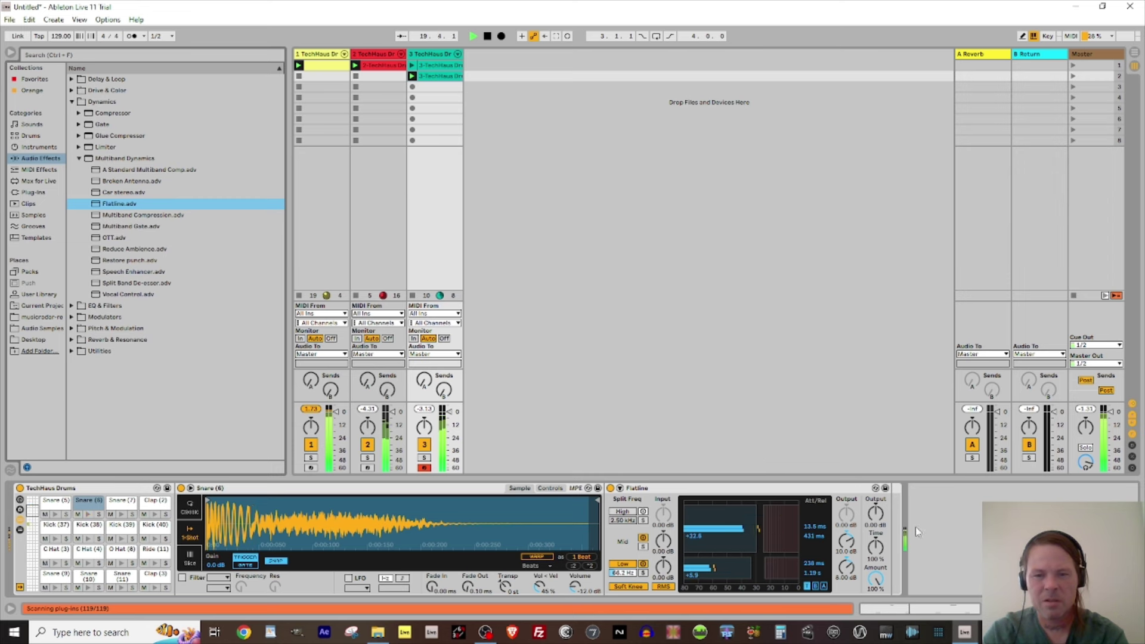
Raise Flatline's output to 2.20 dB and compare the sound while toggling its High band.
{"action": "left_click_drag", "start_coordinate": [878, 520], "coordinate": [881, 517]}
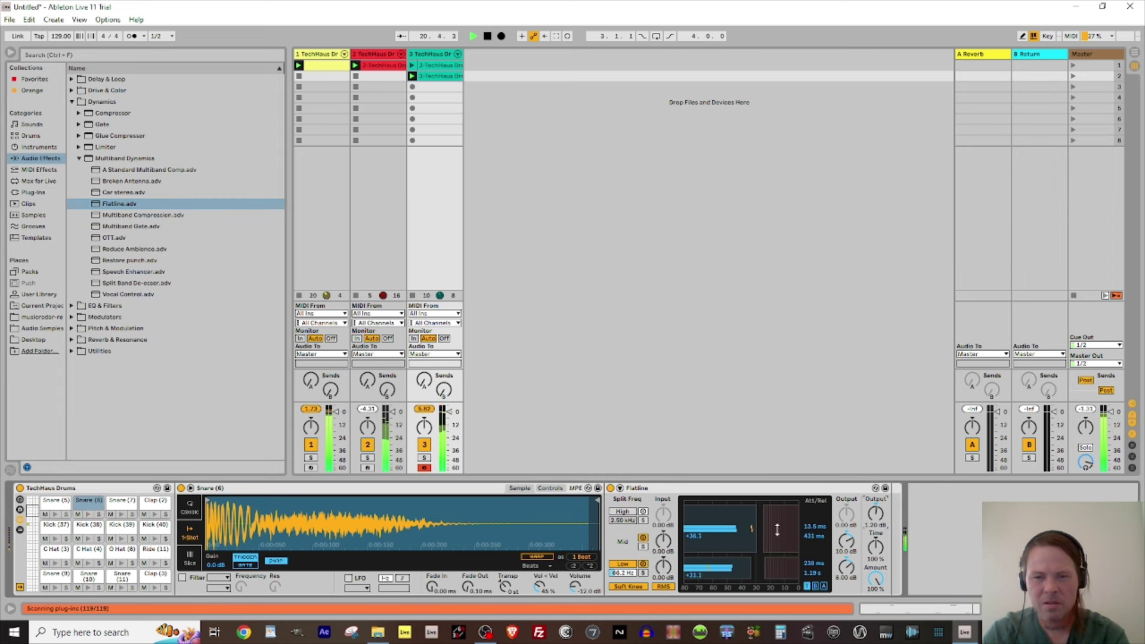
{"action": "left_click", "coordinate": [623, 512]}
{"action": "left_click", "coordinate": [623, 512]}
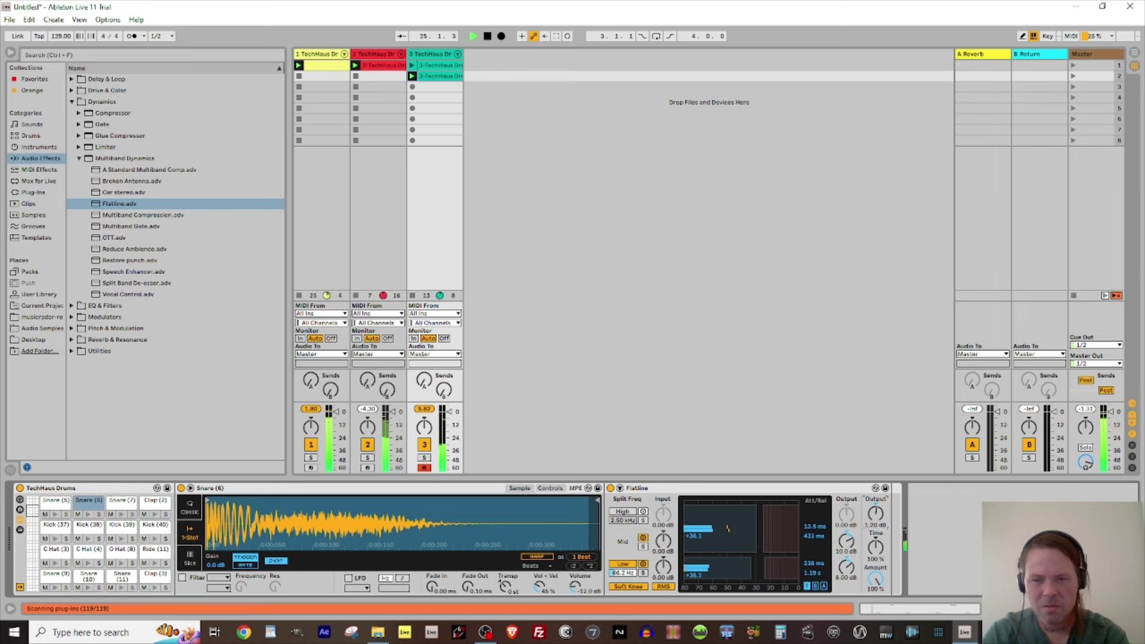
{"action": "left_click_drag", "start_coordinate": [877, 519], "coordinate": [877, 515]}
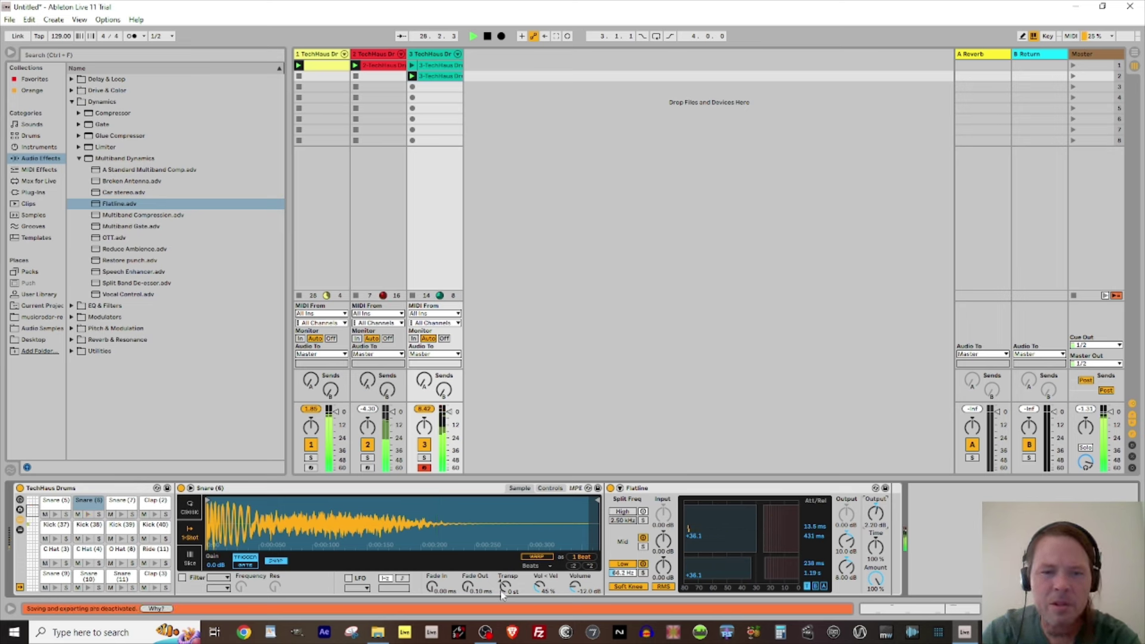
Set Snare (6)'s transpose to -6 st and volume to -17.7 dB, and lower Flatline's output to -3.30 dB.
{"action": "left_click_drag", "start_coordinate": [505, 588], "coordinate": [505, 602]}
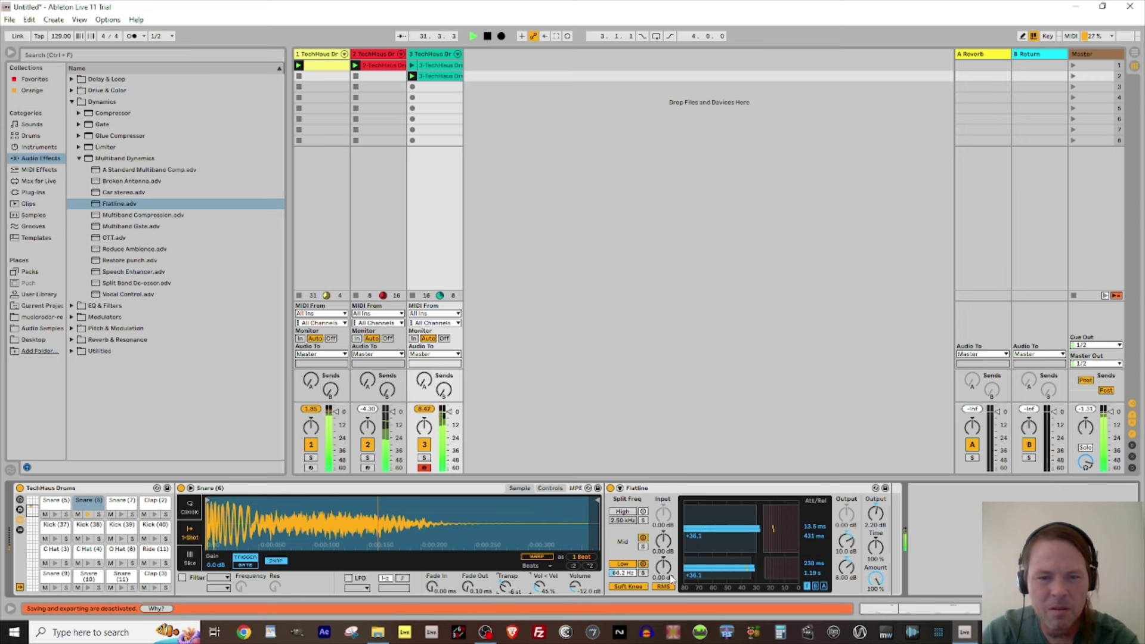
{"action": "left_click_drag", "start_coordinate": [582, 590], "coordinate": [582, 615]}
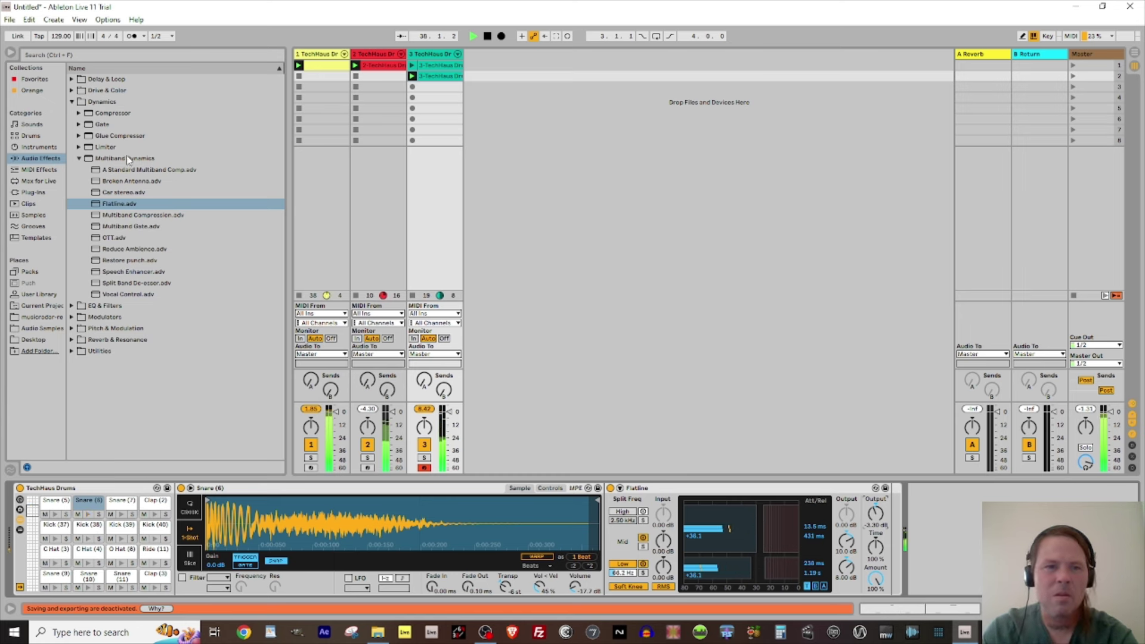
Add the Analog instrument on a new fourth track.
{"action": "left_click", "coordinate": [25, 148]}
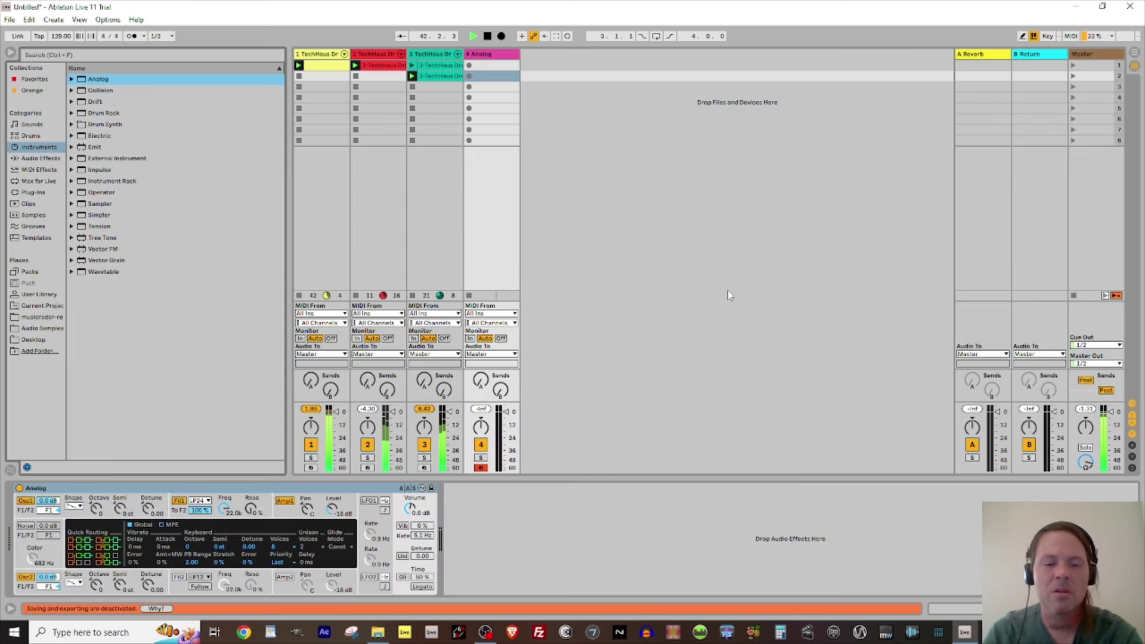
Record a four-bar MIDI clip of short E3 notes into the third slot of the Analog track and check its notes.
{"action": "key", "text": "x"}
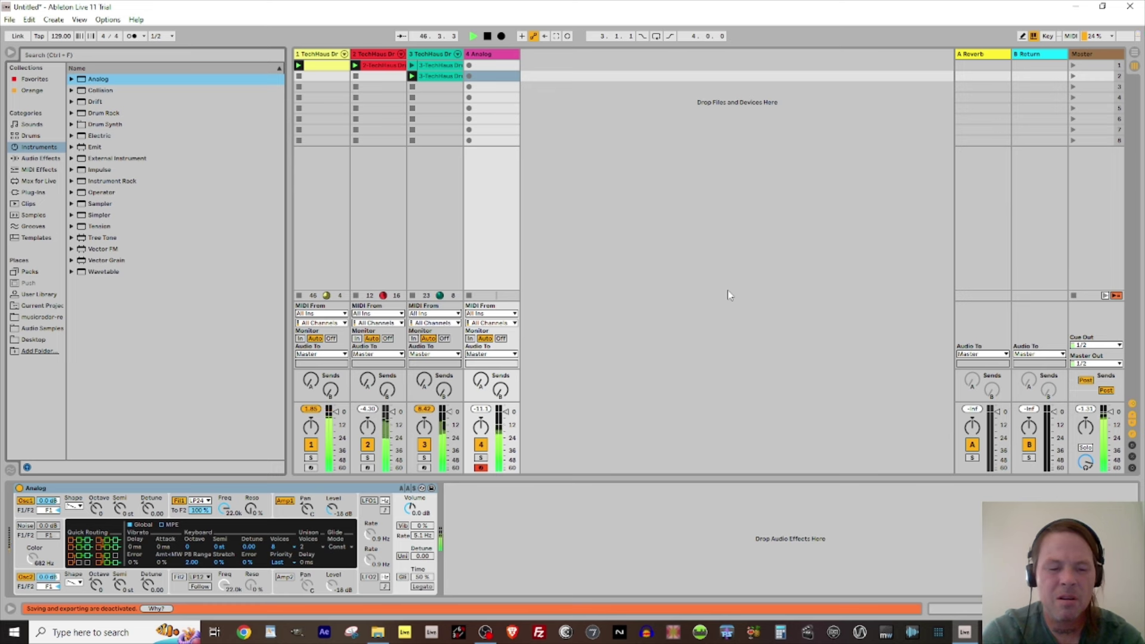
{"action": "key", "text": "space"}
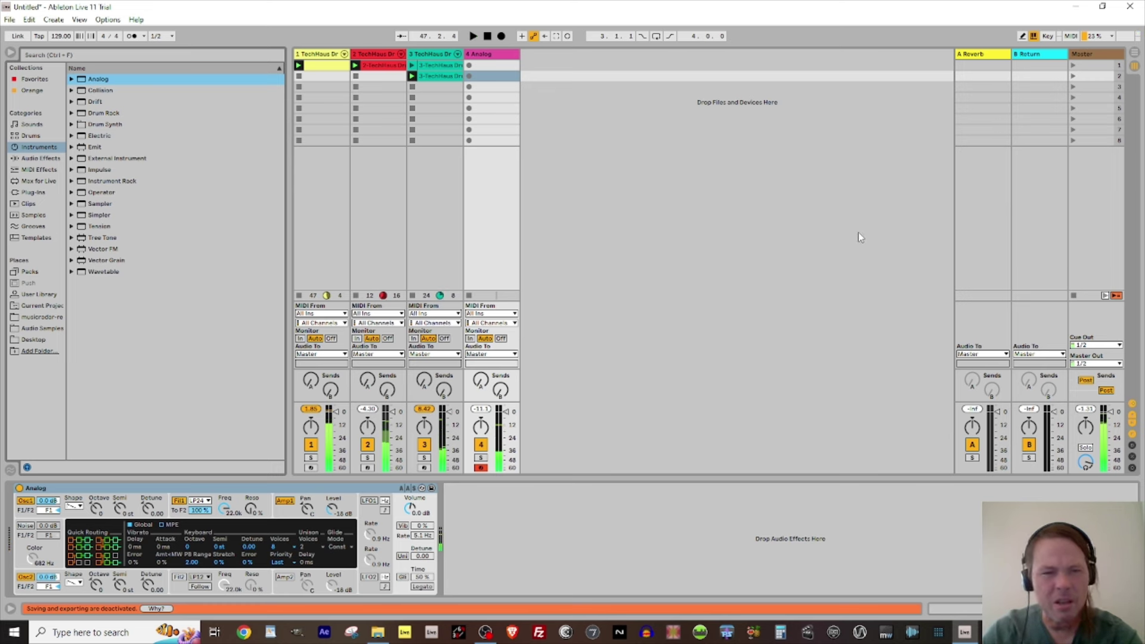
{"action": "left_click", "coordinate": [468, 87]}
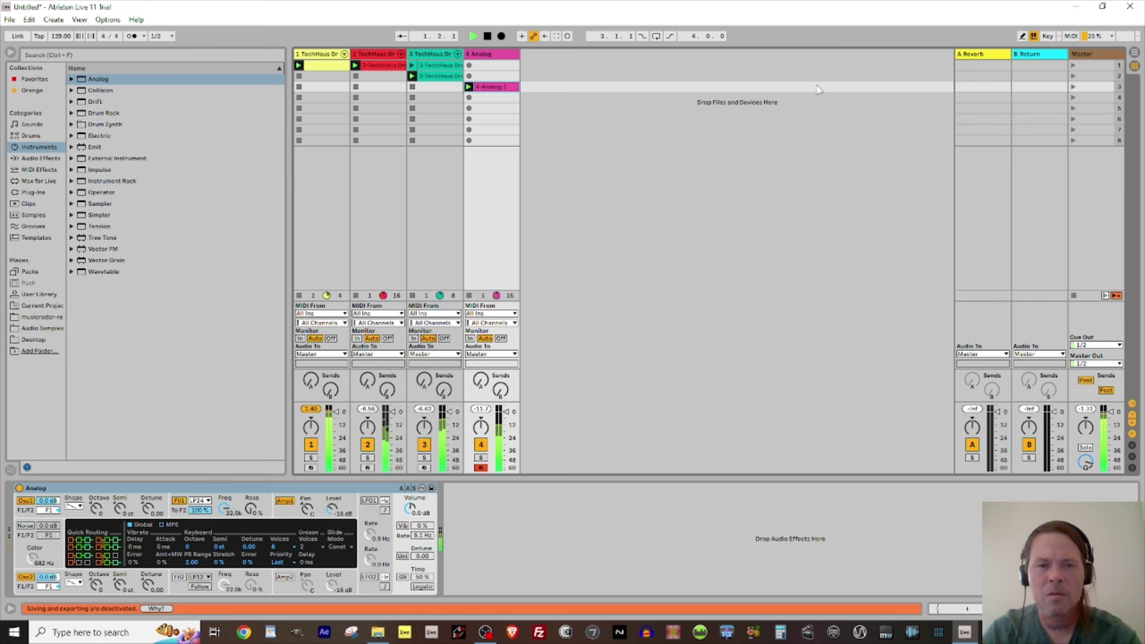
{"action": "double_click", "coordinate": [490, 87]}
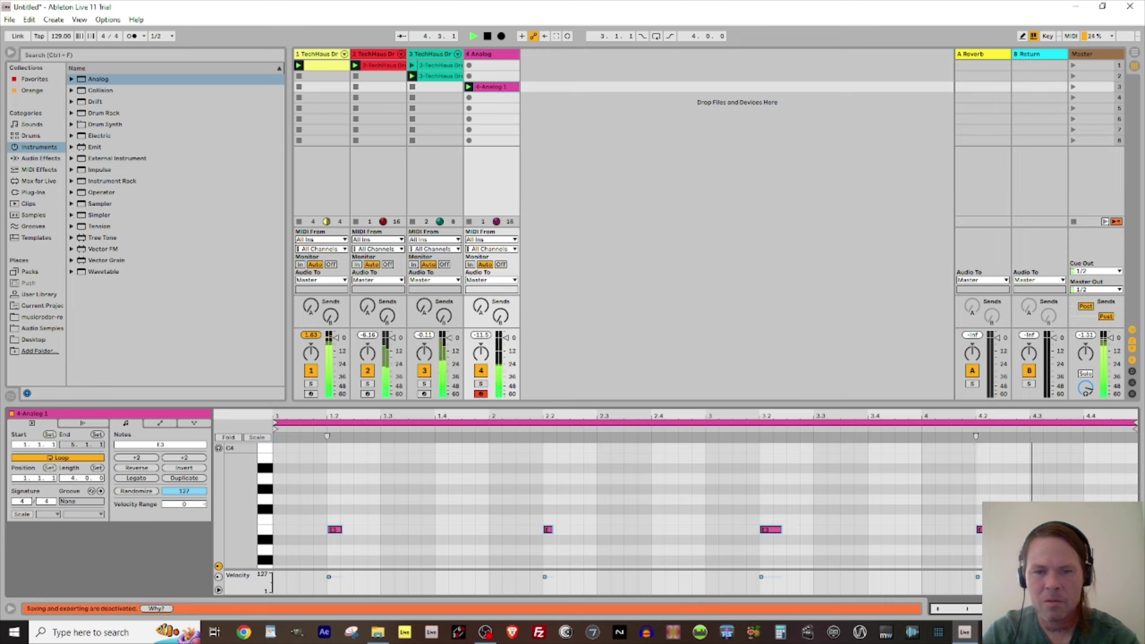
{"action": "key", "text": "shift+Tab"}
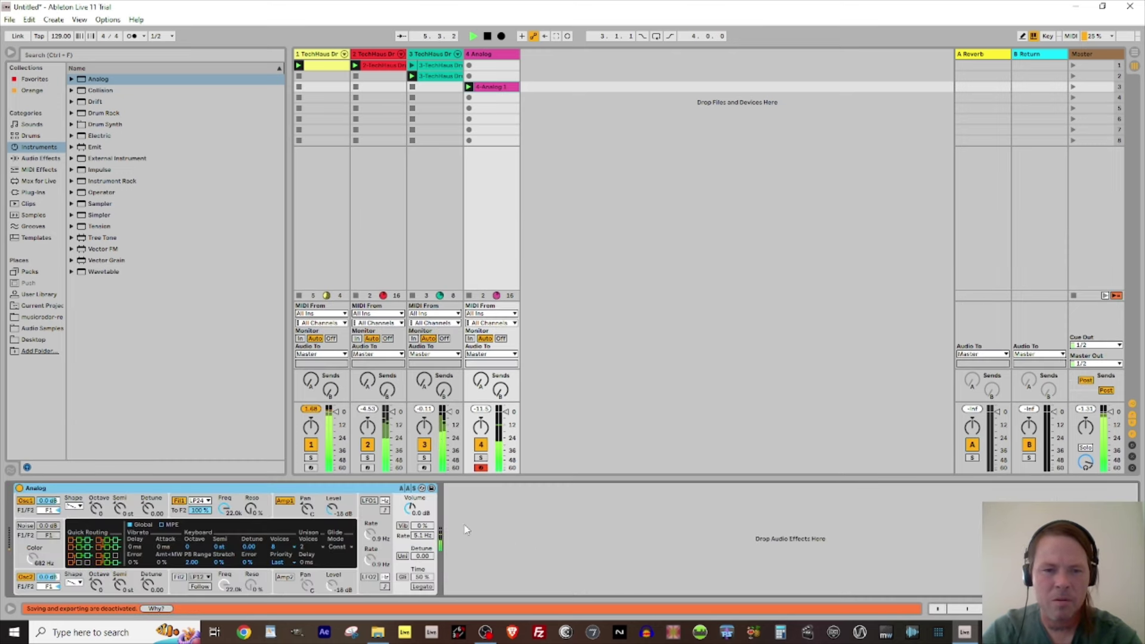
Swap the fourth track's Analog for the Chaos Agent preset from Synth Rhythmic and audition it with the groove.
{"action": "left_click", "coordinate": [423, 489]}
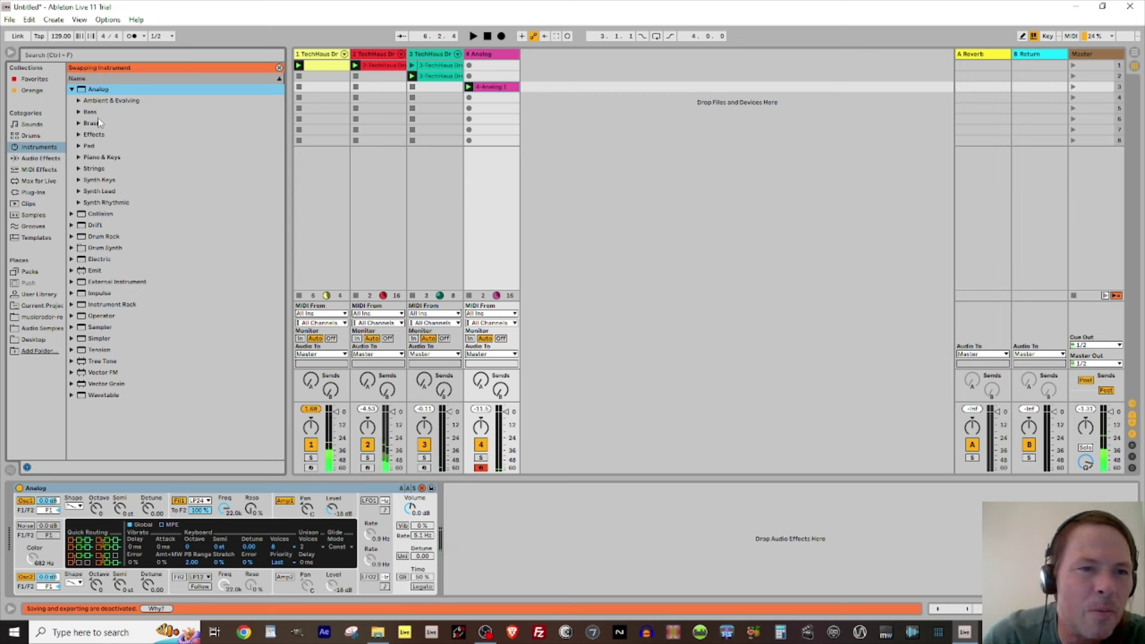
{"action": "left_click", "coordinate": [80, 204]}
{"action": "left_click_drag", "start_coordinate": [109, 220], "coordinate": [638, 135]}
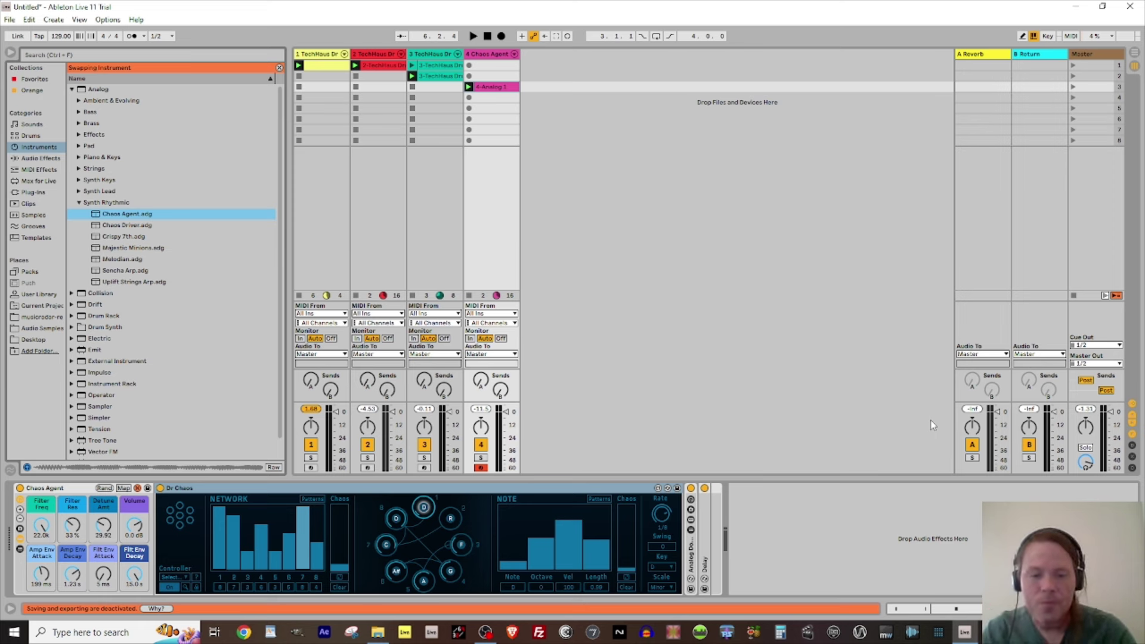
{"action": "key", "text": "space"}
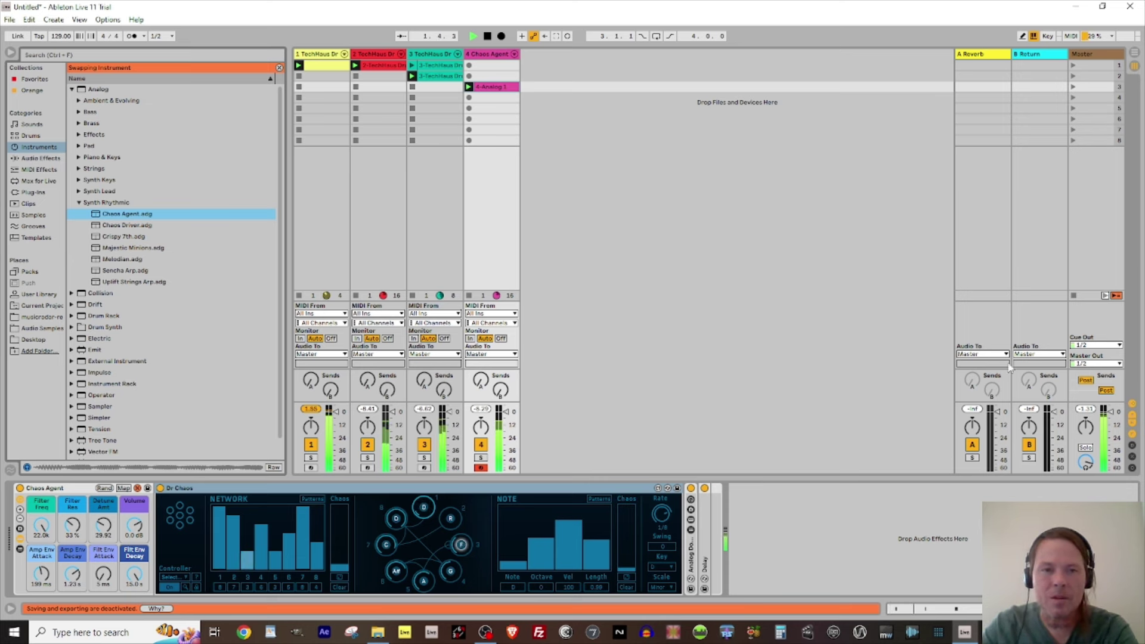
{"action": "key", "text": "space"}
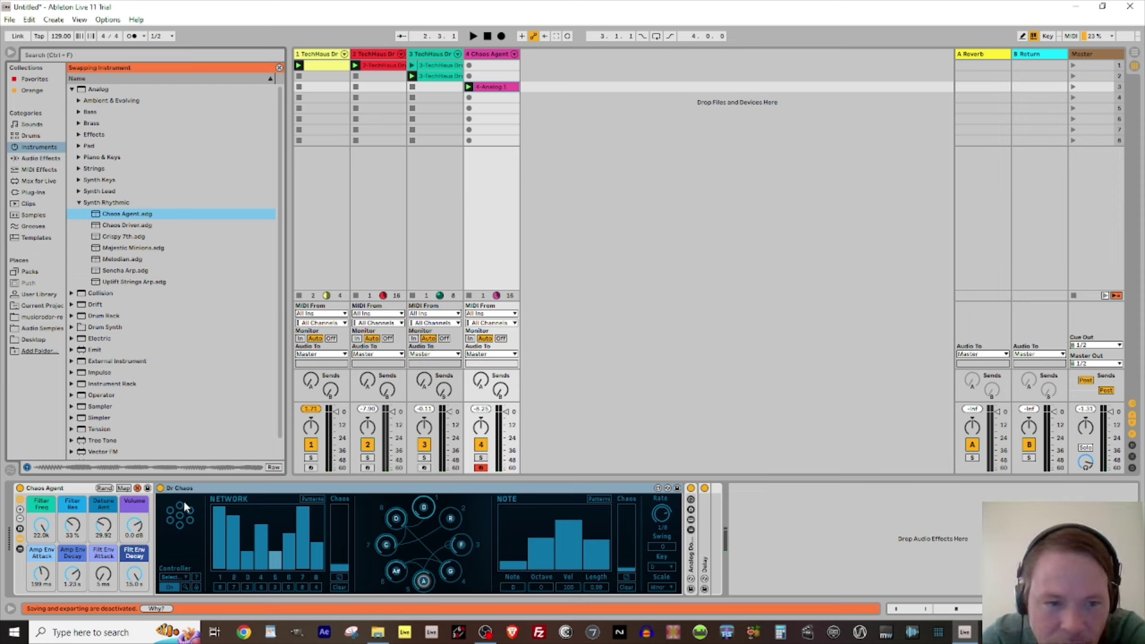
Bypass Dr Chaos in the Chaos Agent rack, listen to the result, and unfold the Analog Double Dip device.
{"action": "left_click", "coordinate": [161, 488]}
{"action": "key", "text": "space"}
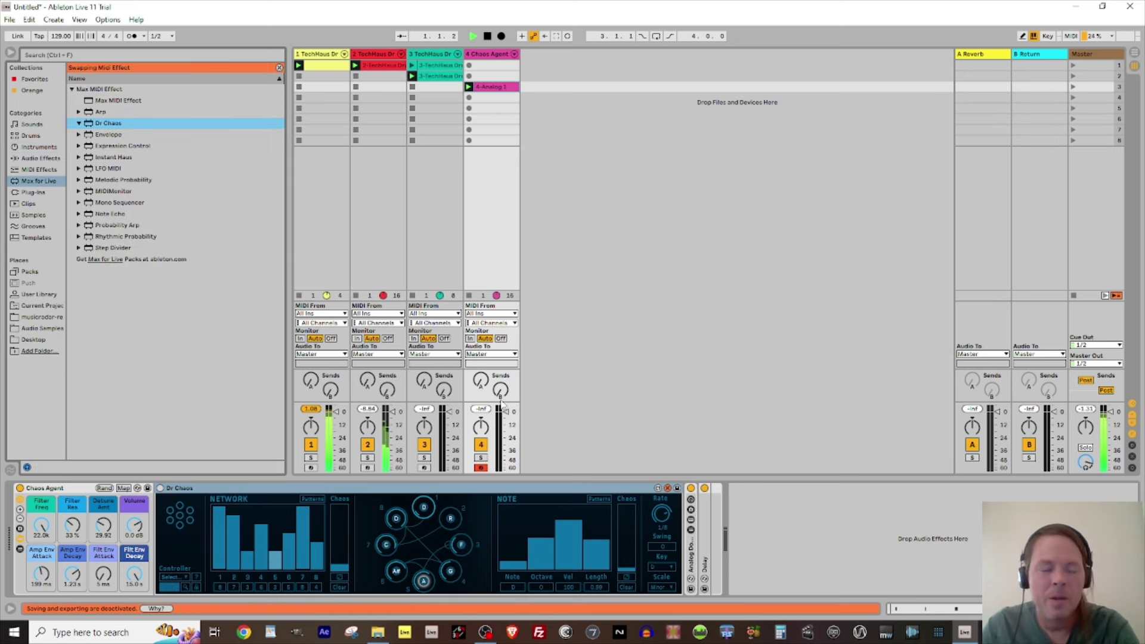
{"action": "double_click", "coordinate": [694, 557]}
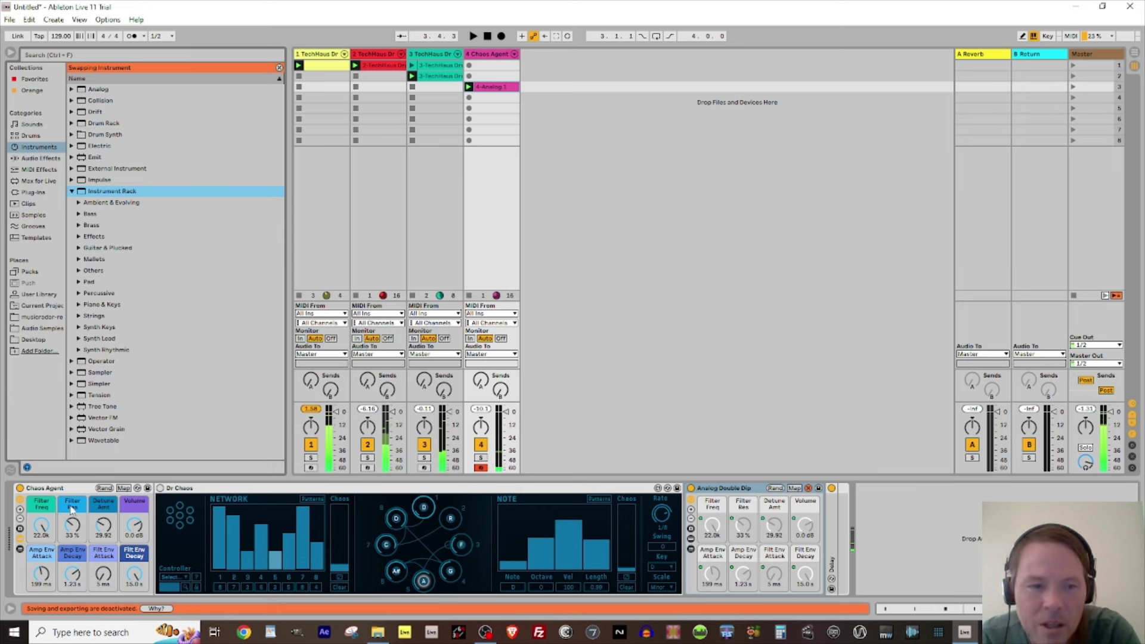
Replace Chaos Agent with the Overtones preset from Analog's Effects presets and audition it with the groove.
{"action": "left_click", "coordinate": [138, 488]}
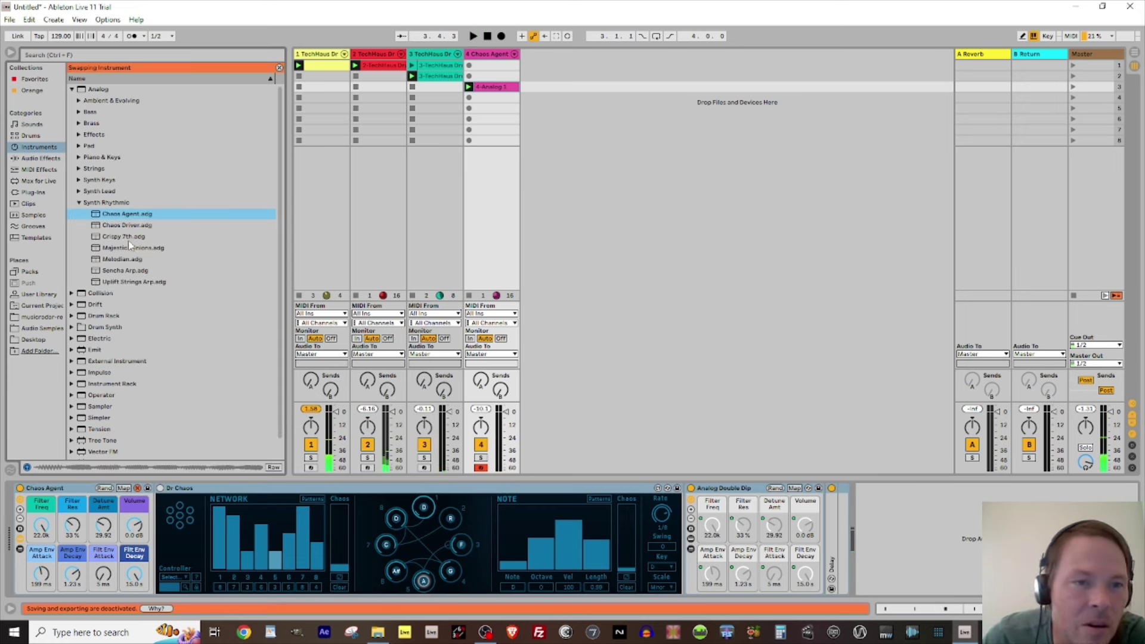
{"action": "left_click", "coordinate": [78, 203]}
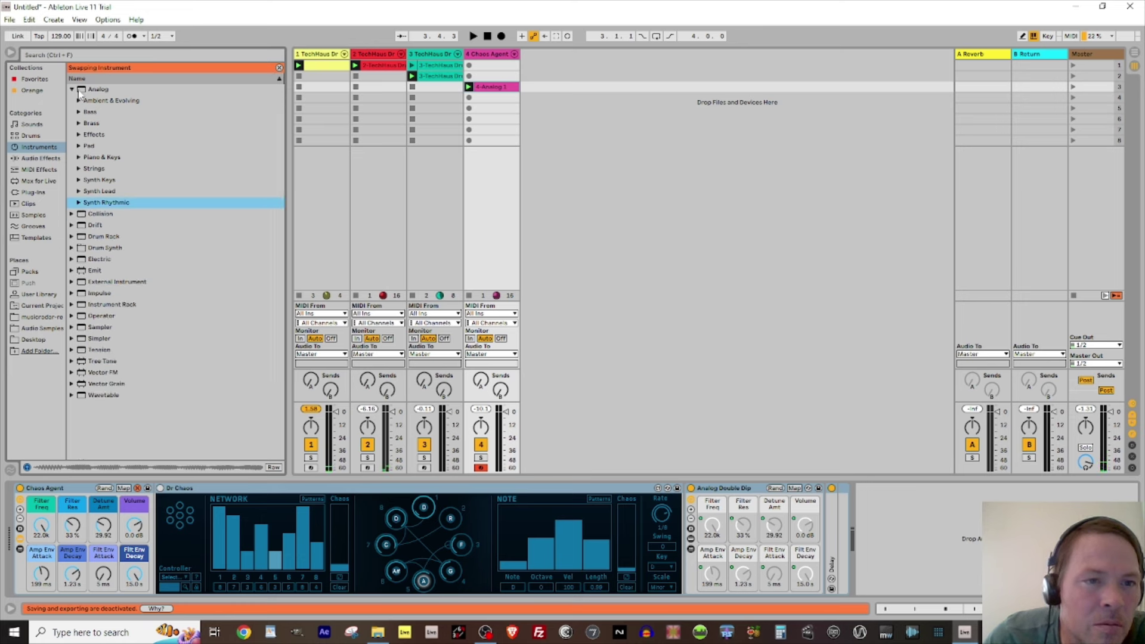
{"action": "left_click", "coordinate": [79, 135]}
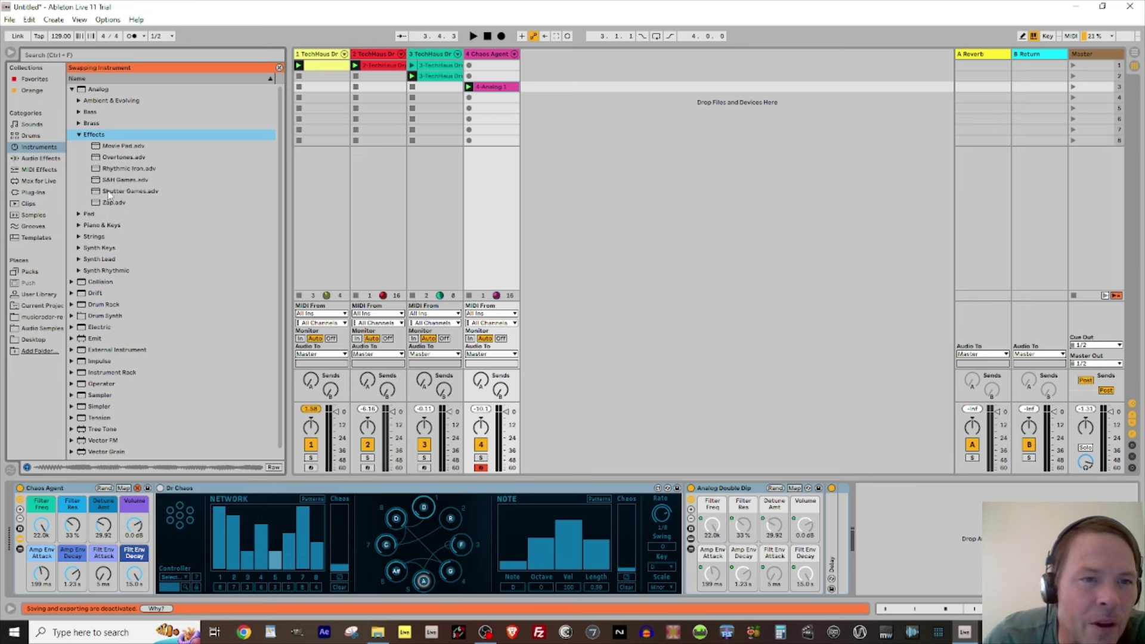
{"action": "left_click", "coordinate": [119, 159]}
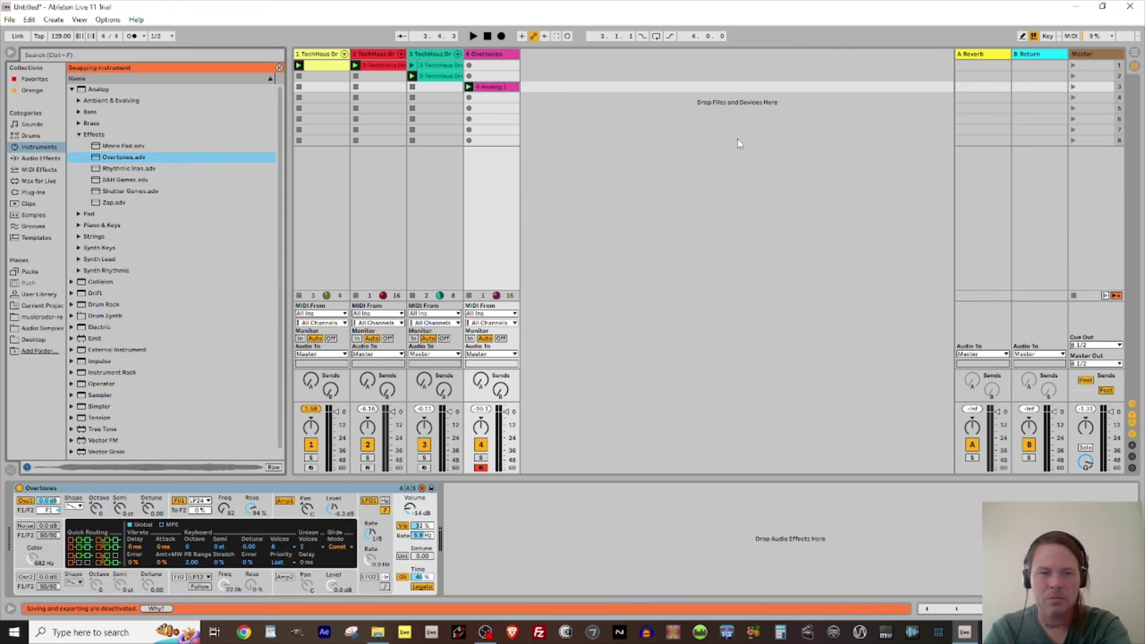
{"action": "key", "text": "space"}
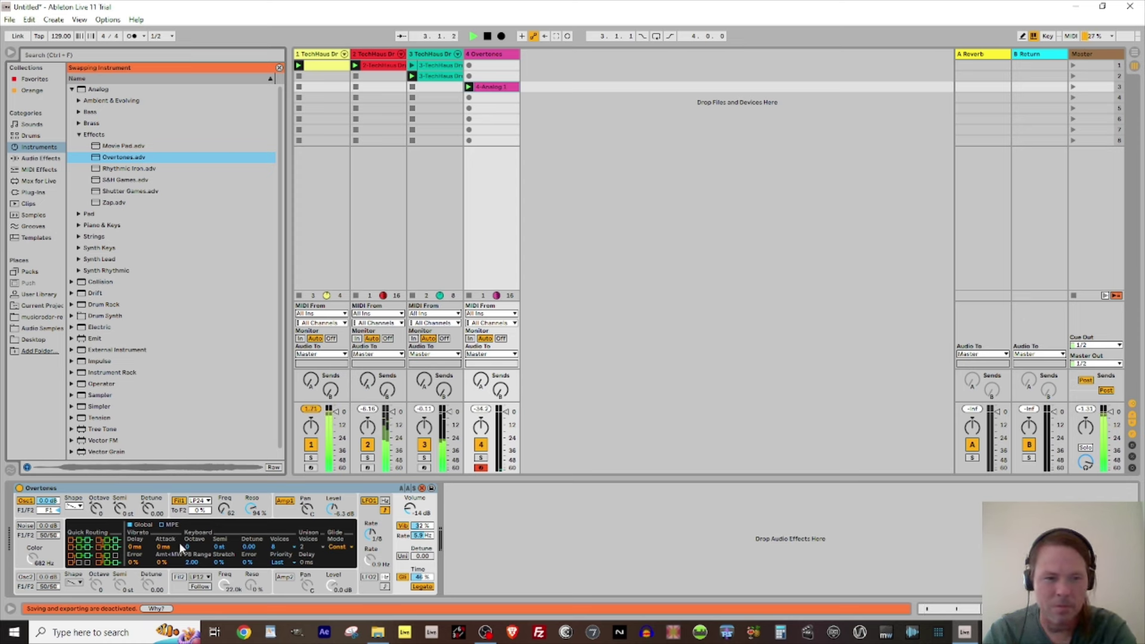
Replace Overtones with Analog's Rhythmic Iron preset, finish the preset swap, and show the audio effects in the browser.
{"action": "left_click", "coordinate": [104, 171]}
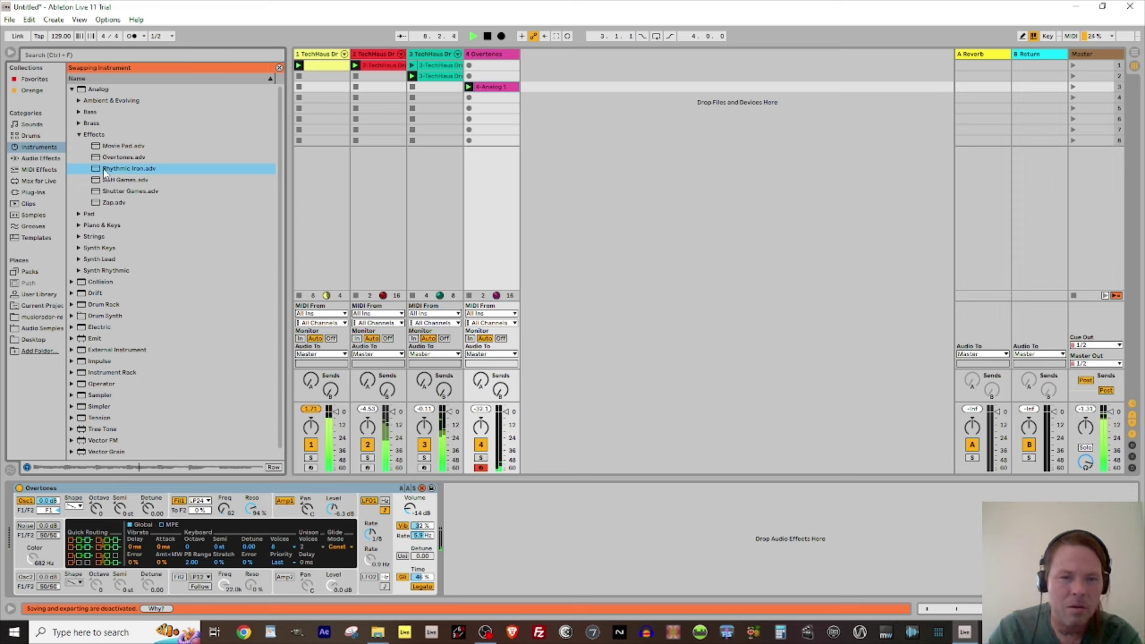
{"action": "double_click", "coordinate": [104, 171]}
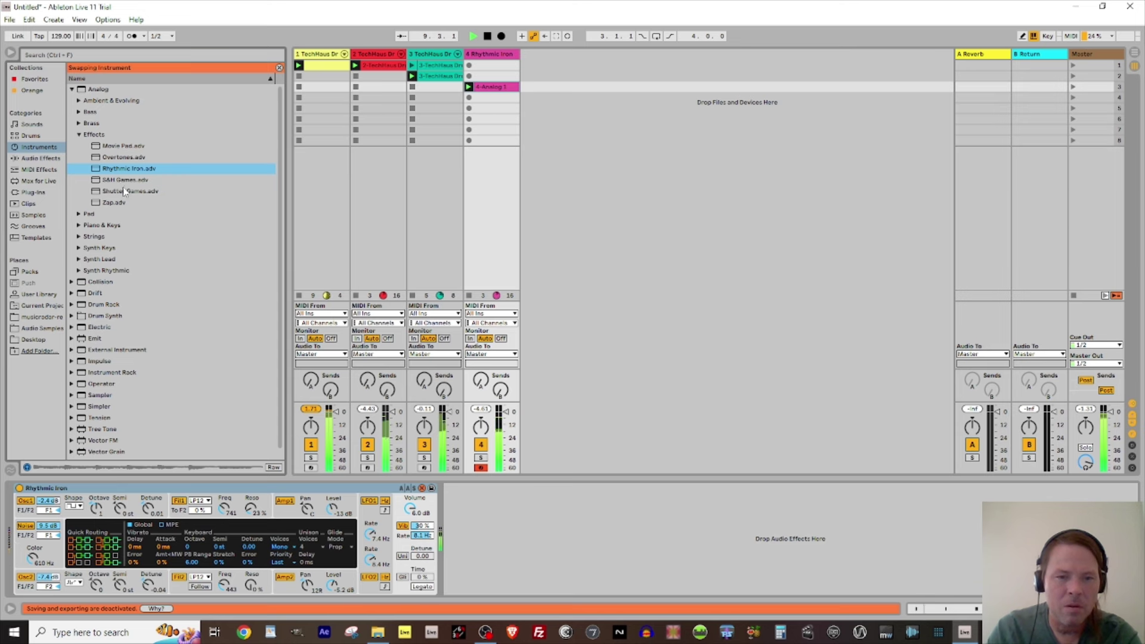
{"action": "left_click", "coordinate": [422, 488]}
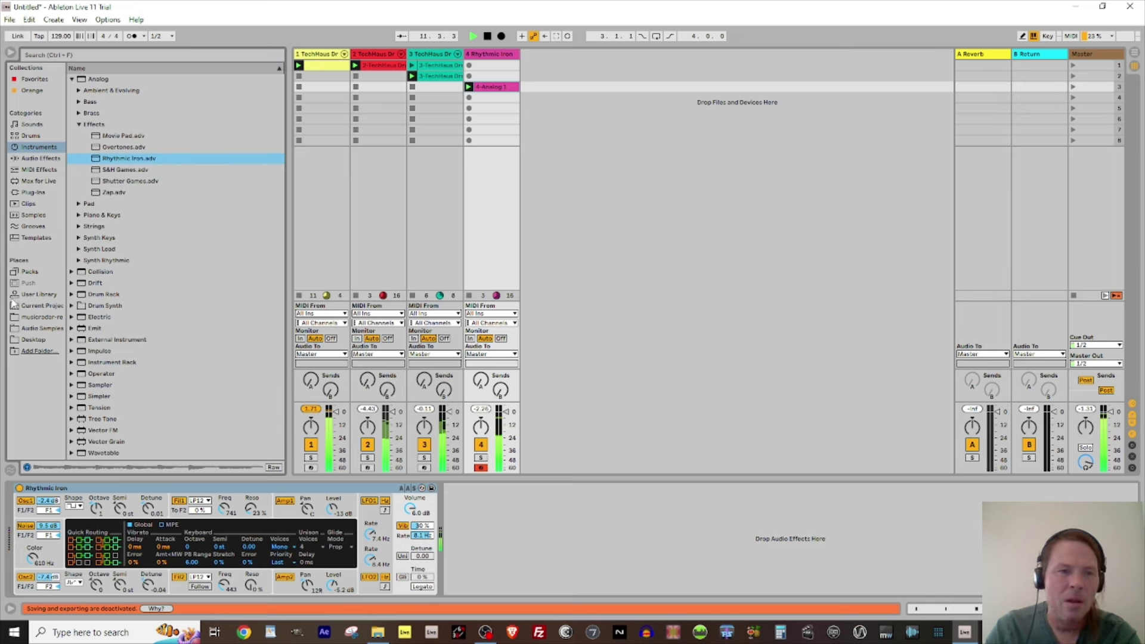
{"action": "left_click", "coordinate": [39, 158]}
{"action": "left_click", "coordinate": [78, 158]}
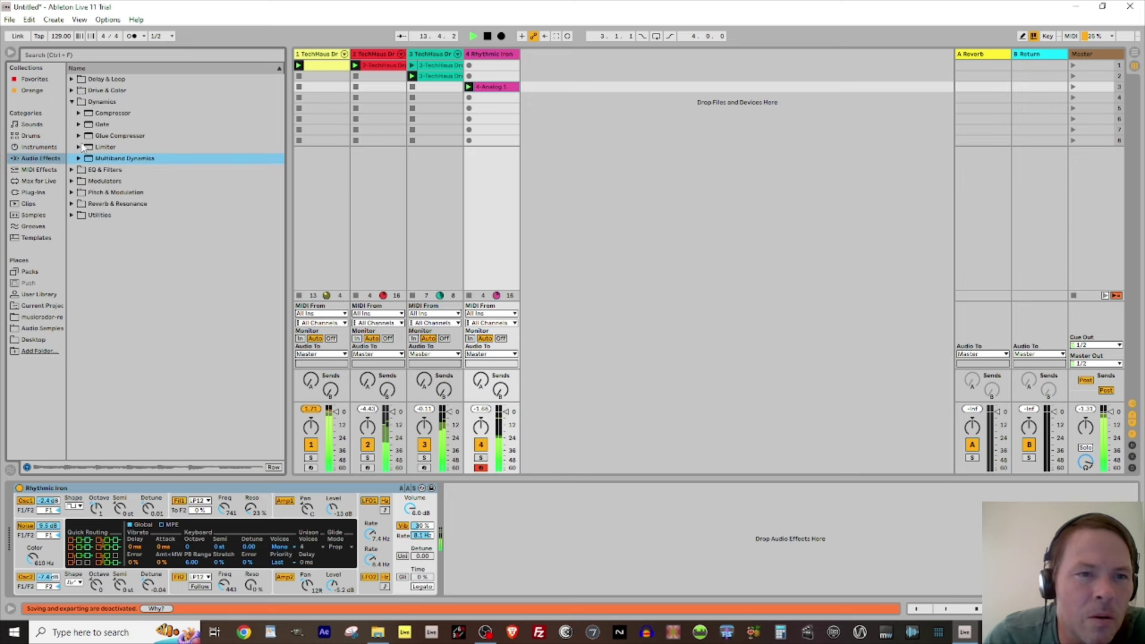
Transpose all notes in the fourth track's clip down two octaves to E1 and return to the track's devices.
{"action": "left_click", "coordinate": [513, 87]}
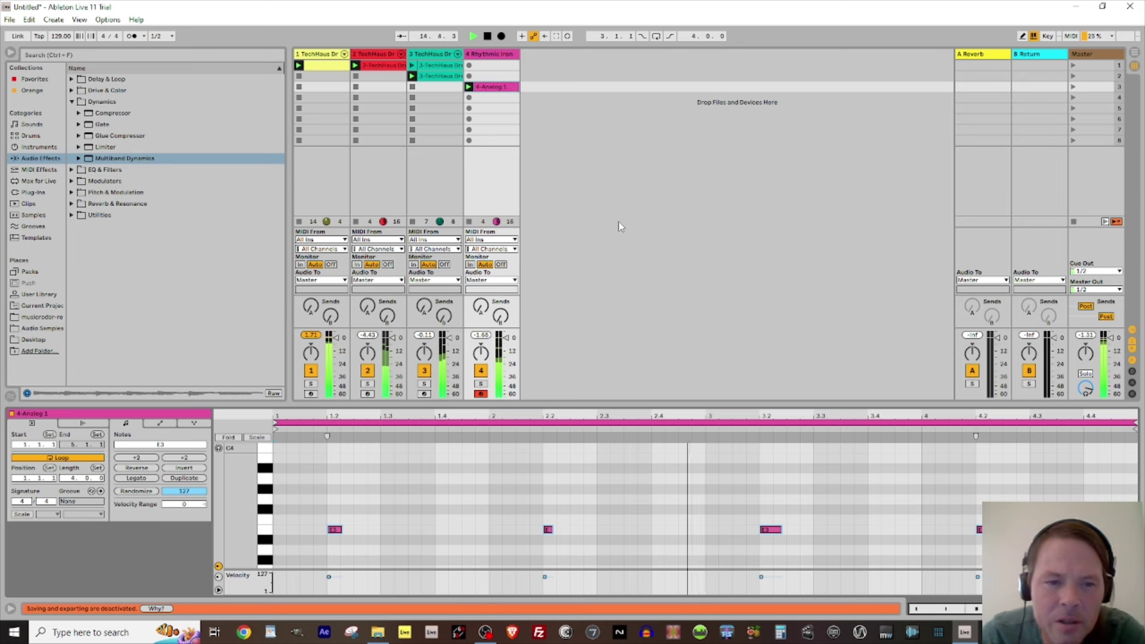
{"action": "key", "text": "ctrl+a"}
{"action": "key", "text": "shift+Down"}
{"action": "key", "text": "shift+Down"}
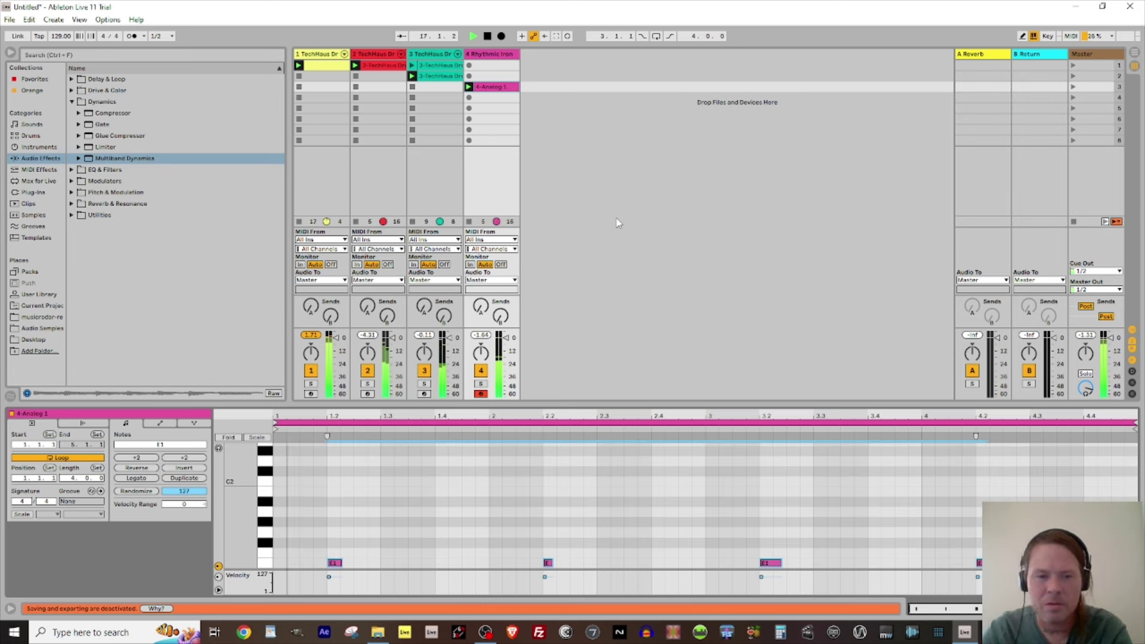
{"action": "key", "text": "shift+Tab"}
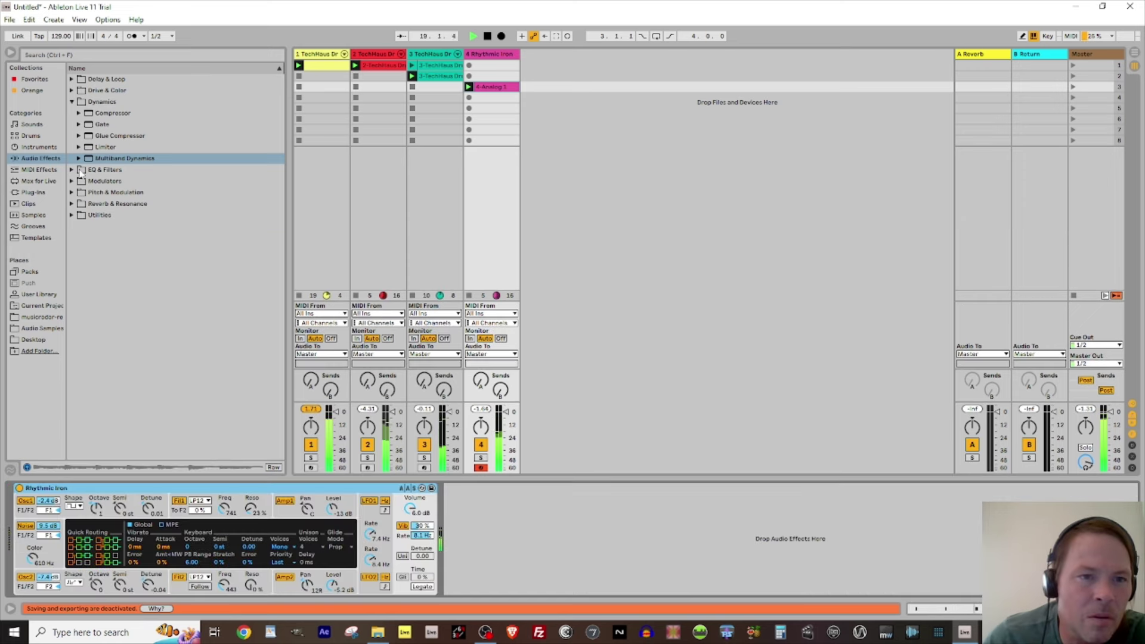
Add the Erosion effect after Rhythmic Iron and try moving its frequency and amount point during playback.
{"action": "left_click", "coordinate": [72, 91]}
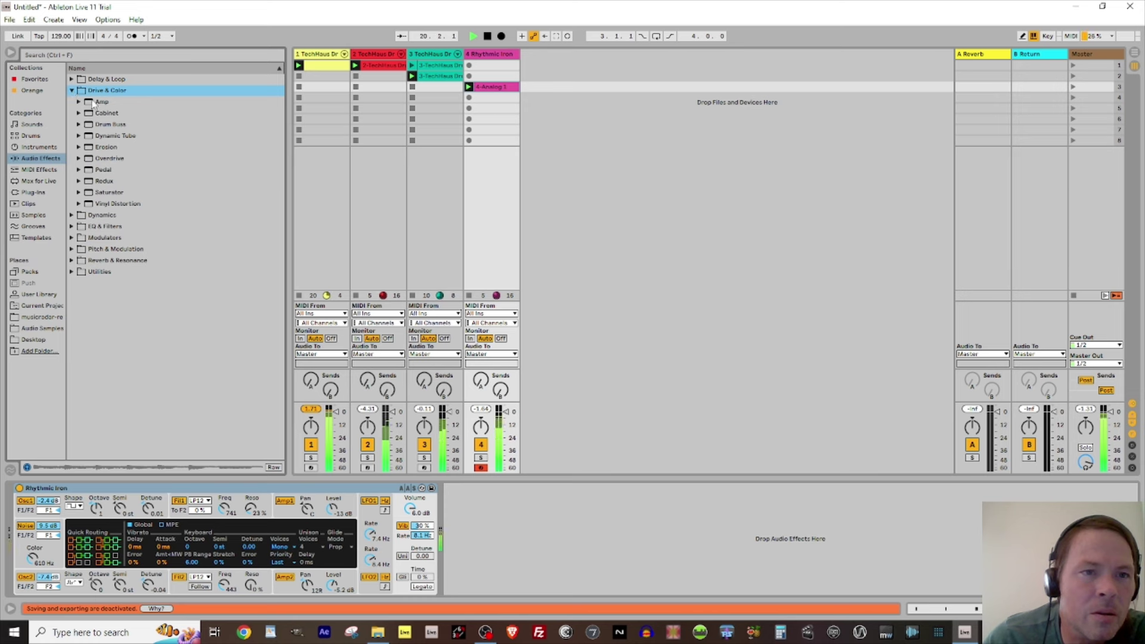
{"action": "mouse_move", "coordinate": [87, 150]}
{"action": "left_mouse_down"}
{"action": "mouse_move", "coordinate": [239, 358]}
{"action": "mouse_move", "coordinate": [507, 563]}
{"action": "mouse_move", "coordinate": [552, 543]}
{"action": "left_mouse_up"}
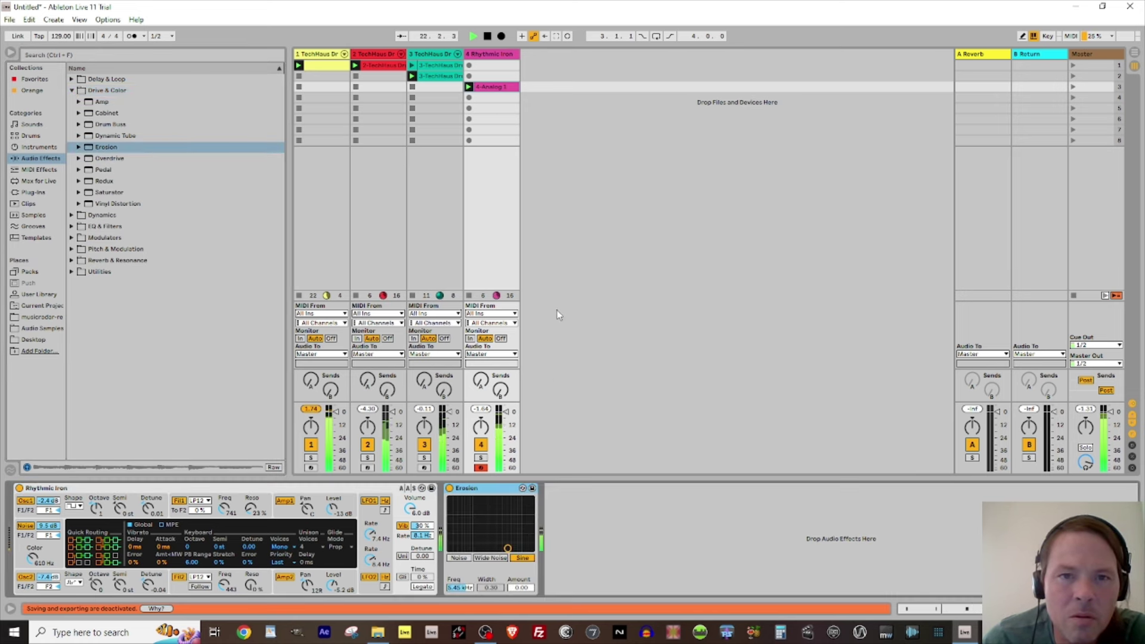
{"action": "left_click", "coordinate": [509, 520]}
{"action": "left_click_drag", "start_coordinate": [498, 525], "coordinate": [507, 548]}
{"action": "key", "text": "space"}
{"action": "key", "text": "space"}
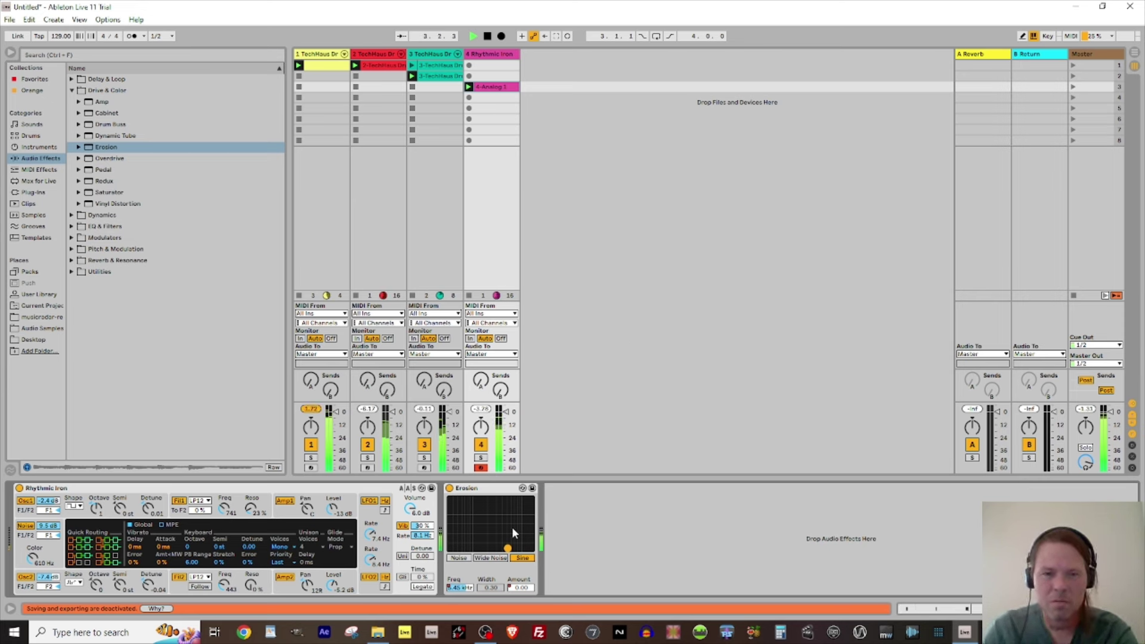
Record live movements of Erosion's frequency and amount as automation in the fourth track's clip.
{"action": "left_click_drag", "start_coordinate": [512, 527], "coordinate": [517, 508]}
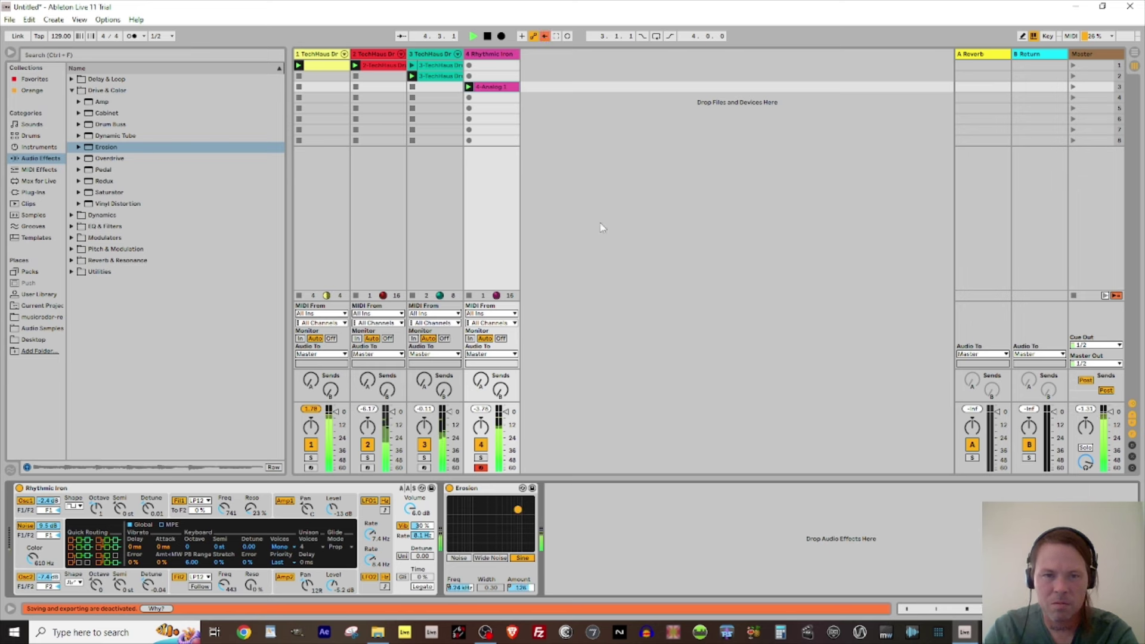
{"action": "left_click", "coordinate": [568, 35]}
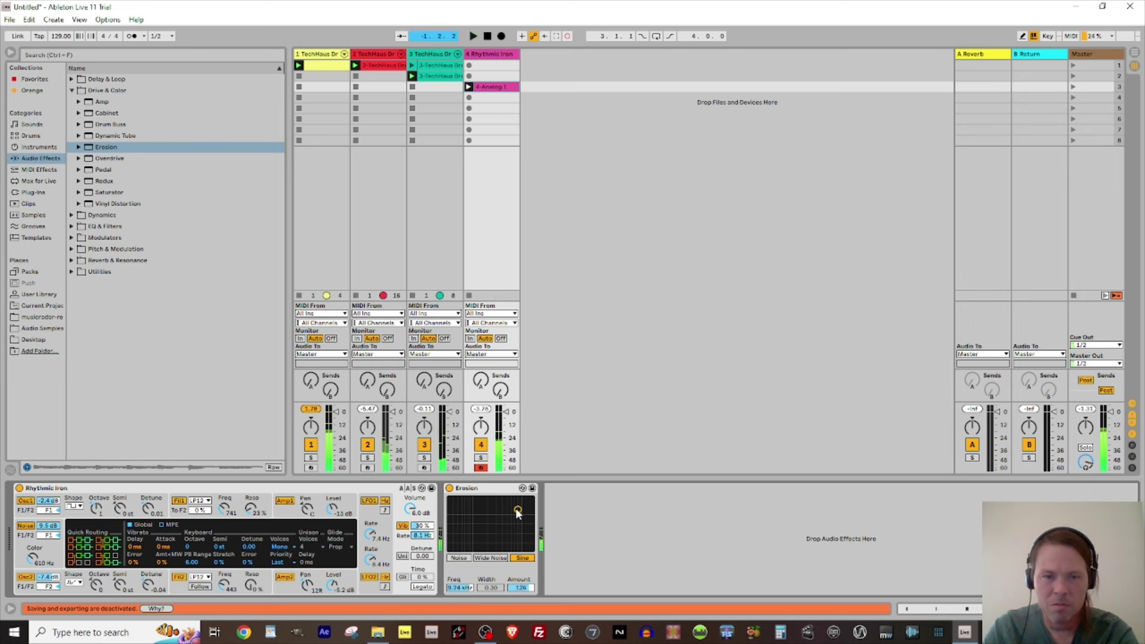
{"action": "left_click_drag", "start_coordinate": [517, 510], "coordinate": [477, 517]}
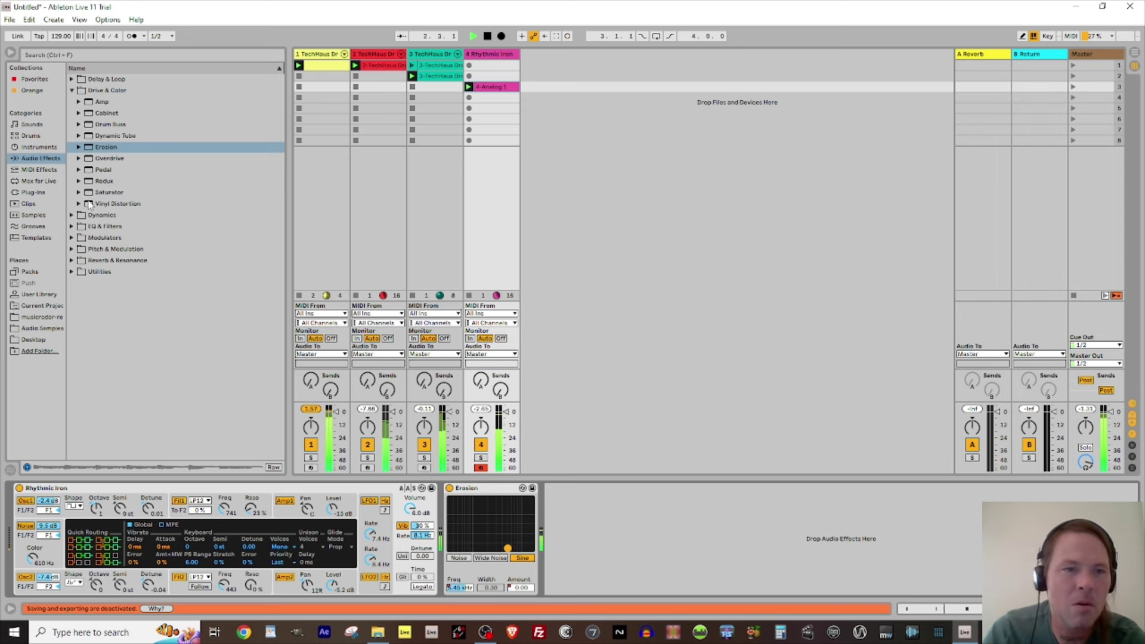
{"action": "key", "text": "space"}
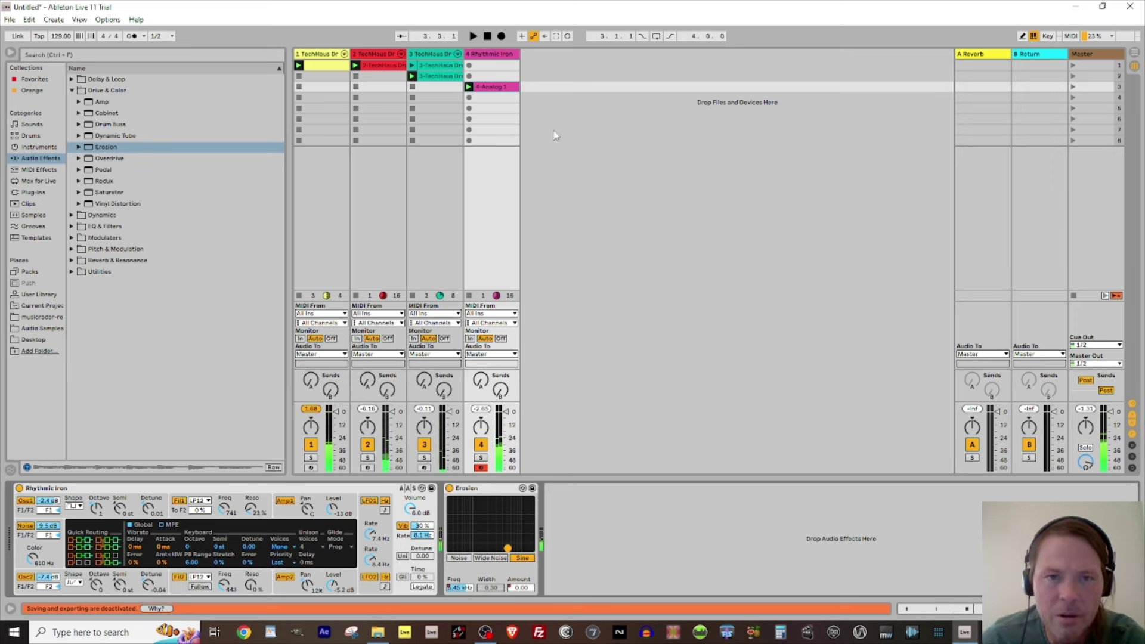
Examine the clip's automation envelope for Erosion's Amount during playback and return to the device chain.
{"action": "right_click", "coordinate": [516, 589]}
{"action": "left_click", "coordinate": [551, 541]}
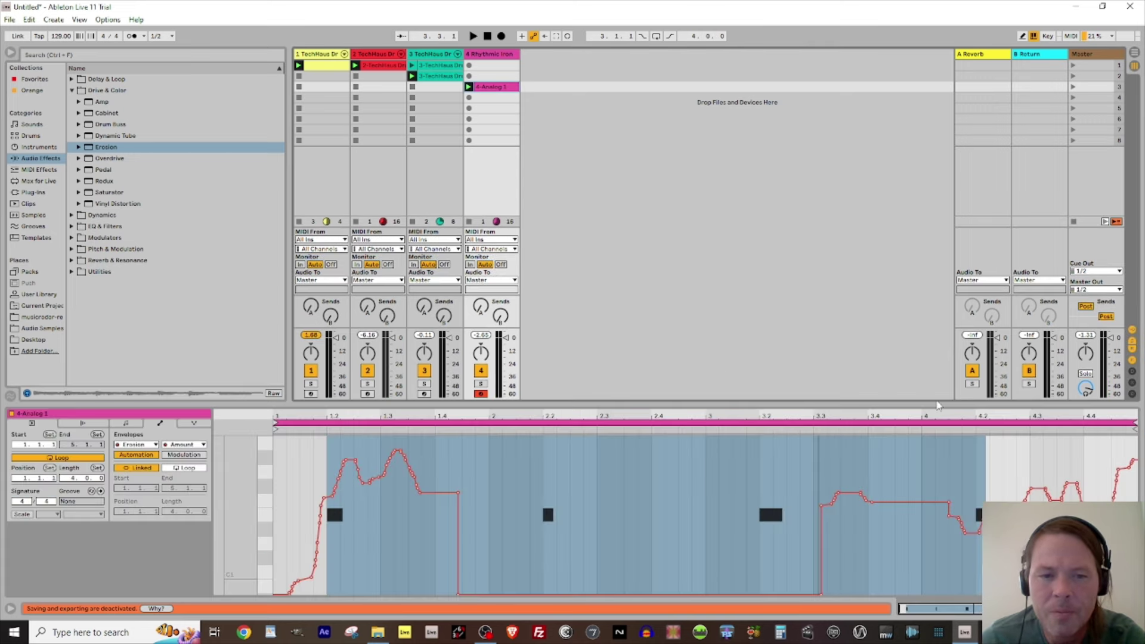
{"action": "key", "text": "space"}
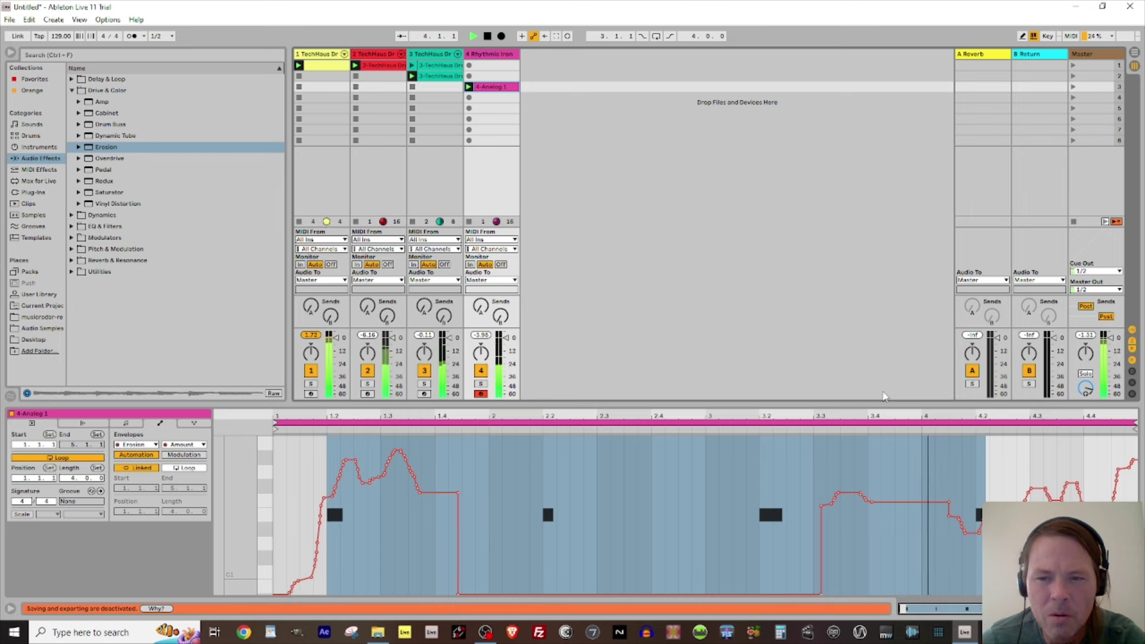
{"action": "key", "text": "shift+Tab"}
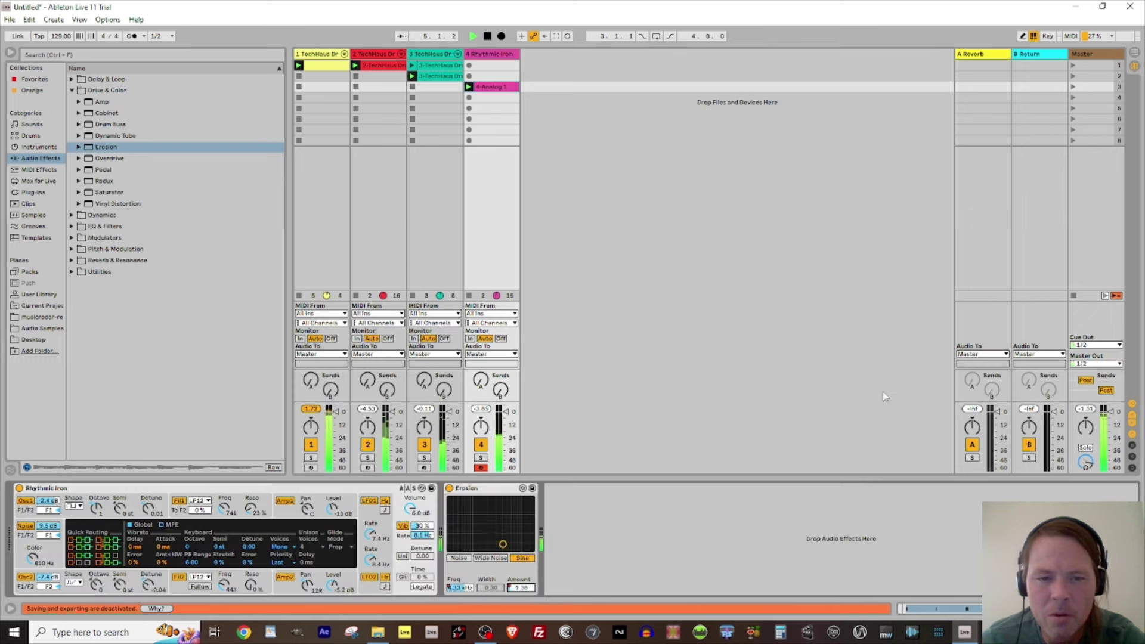
Add the Resonators effect after Erosion on the fourth track.
{"action": "left_click", "coordinate": [71, 260]}
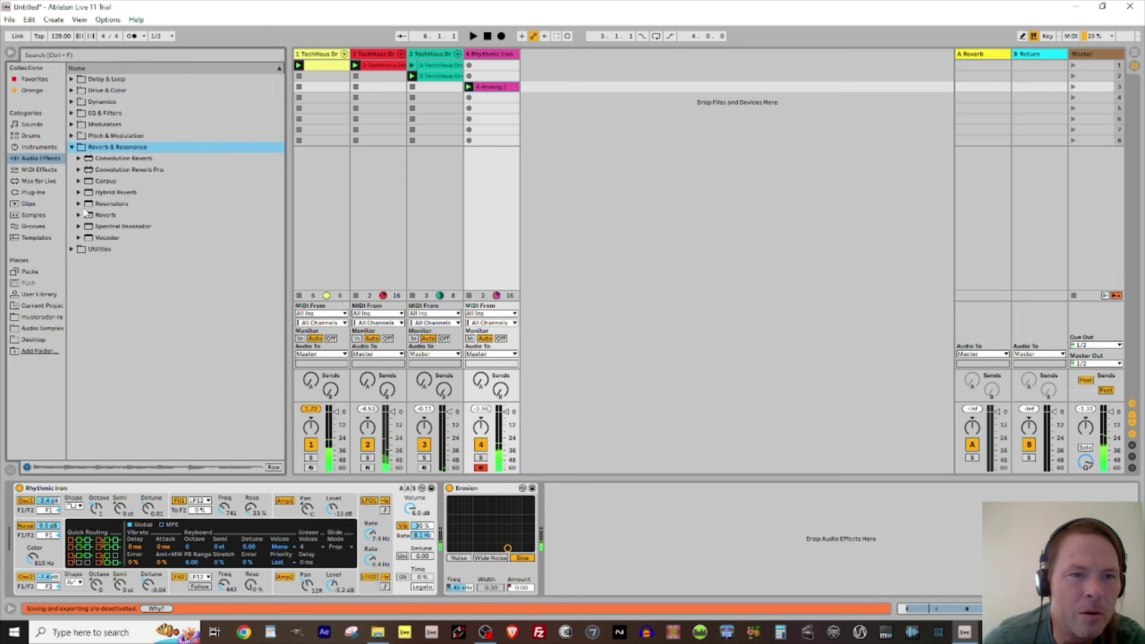
{"action": "left_click_drag", "start_coordinate": [89, 204], "coordinate": [656, 547]}
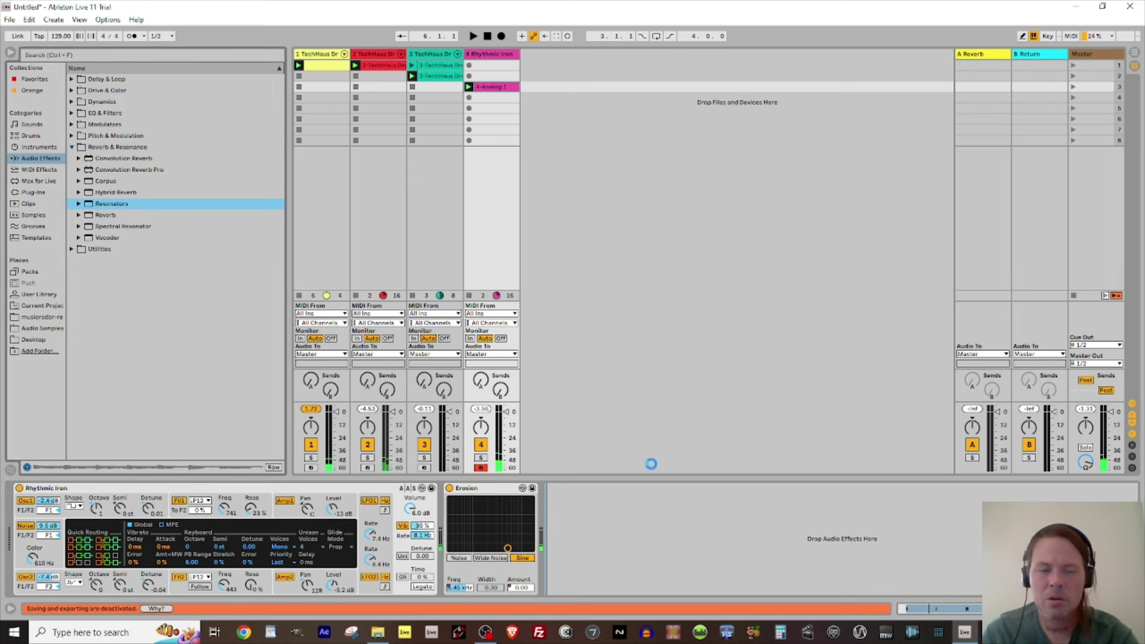
During playback, tune Resonators to E2 with pitches II to V at +5, -5, +7 and -7 st, and slightly lower the fourth track's volume.
{"action": "key", "text": "space"}
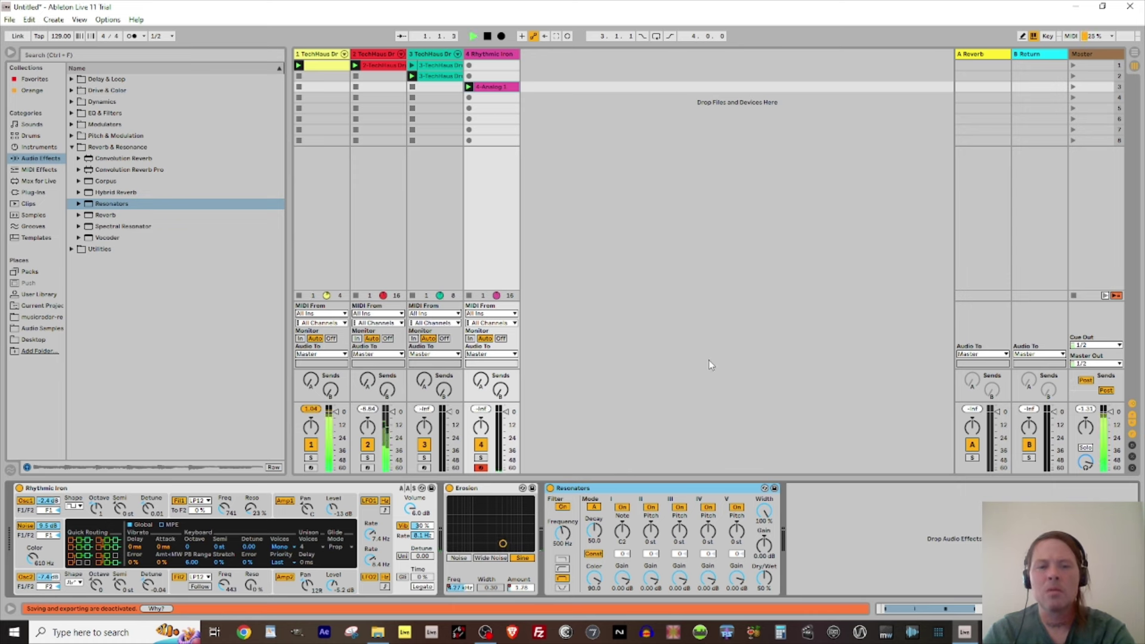
{"action": "key", "text": "space"}
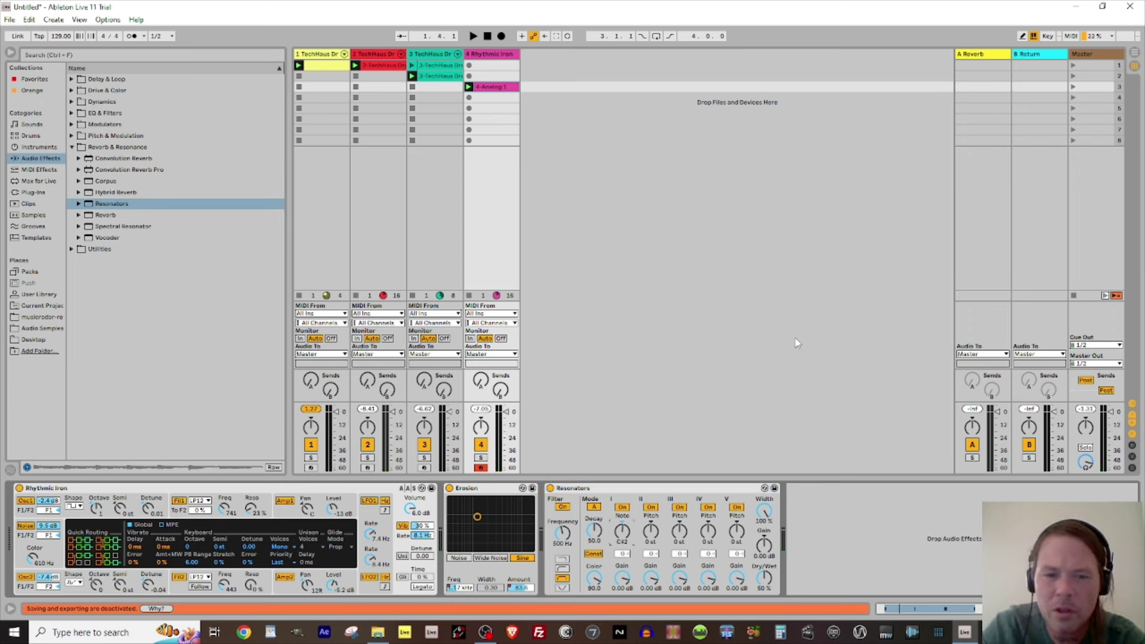
{"action": "key", "text": "space"}
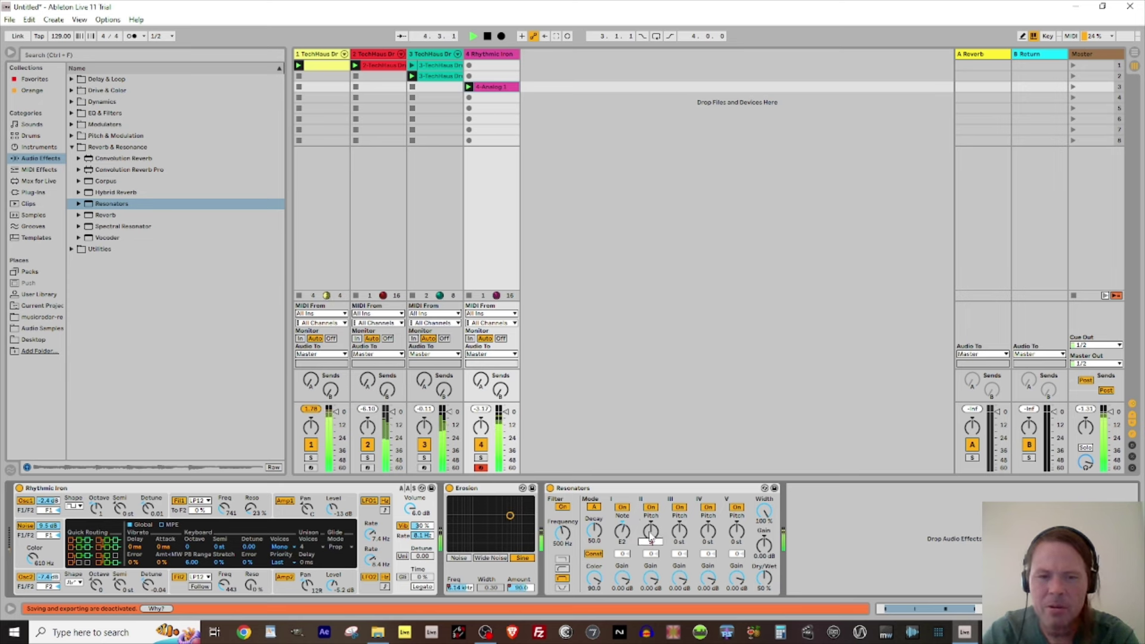
{"action": "left_click_drag", "start_coordinate": [651, 532], "coordinate": [651, 519]}
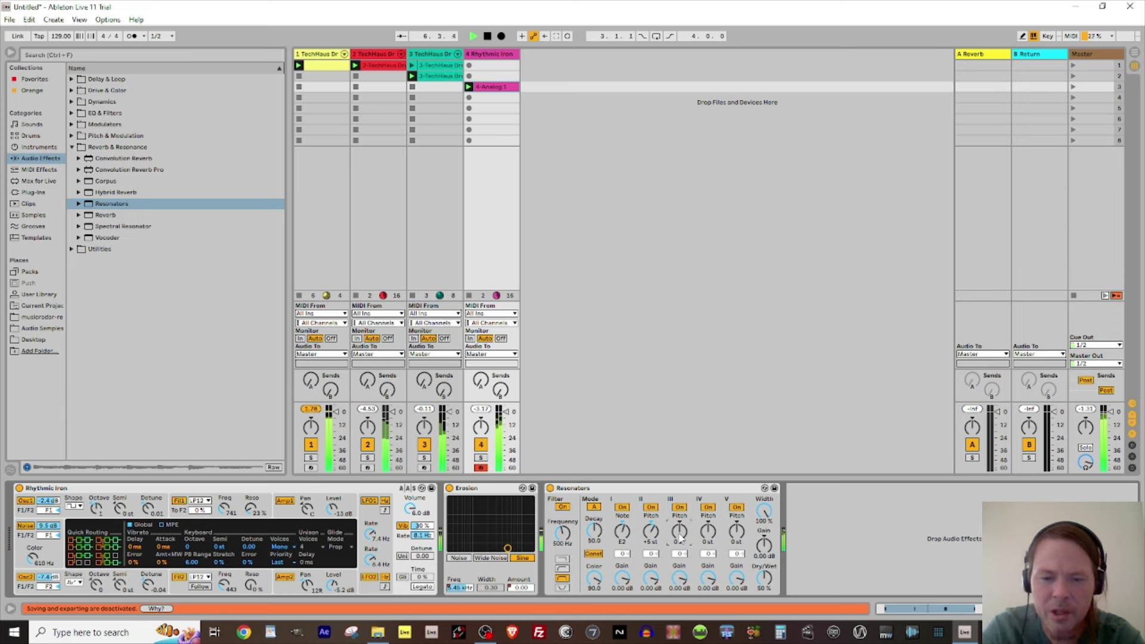
{"action": "left_click_drag", "start_coordinate": [680, 539], "coordinate": [710, 529]}
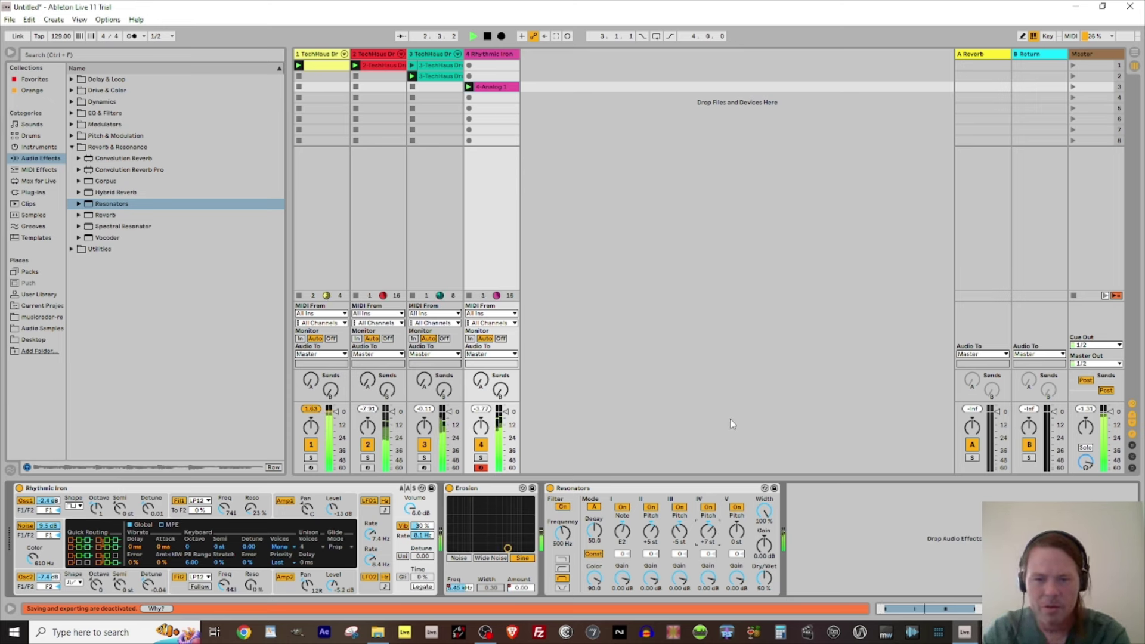
{"action": "left_click_drag", "start_coordinate": [510, 418], "coordinate": [505, 419]}
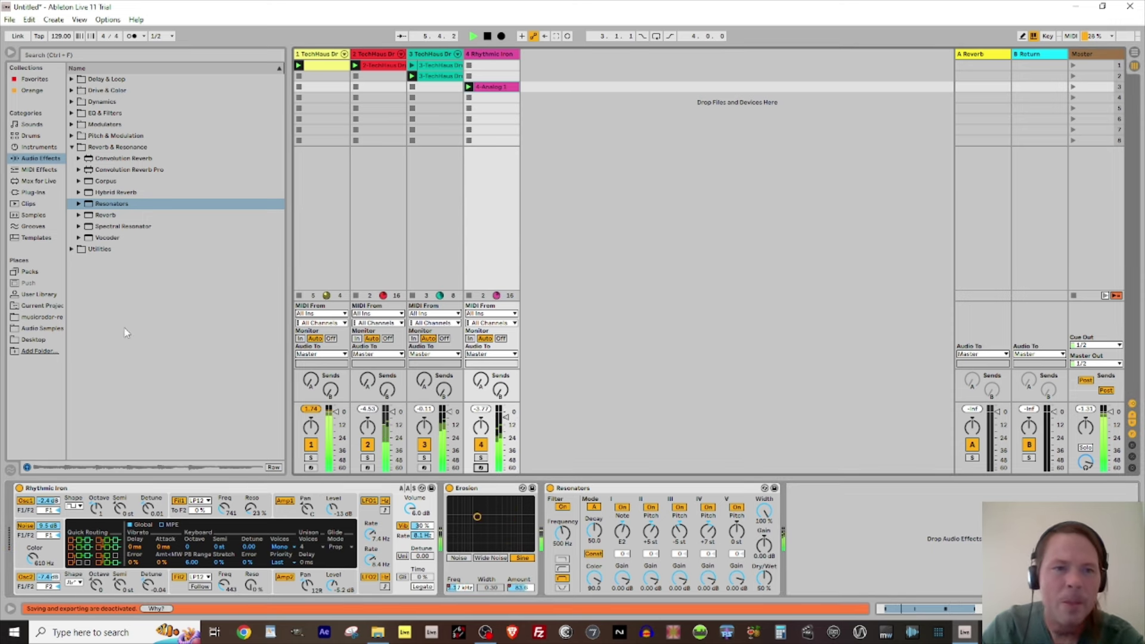
Add a Glue Compressor after Resonators on the fourth track.
{"action": "left_click", "coordinate": [73, 102]}
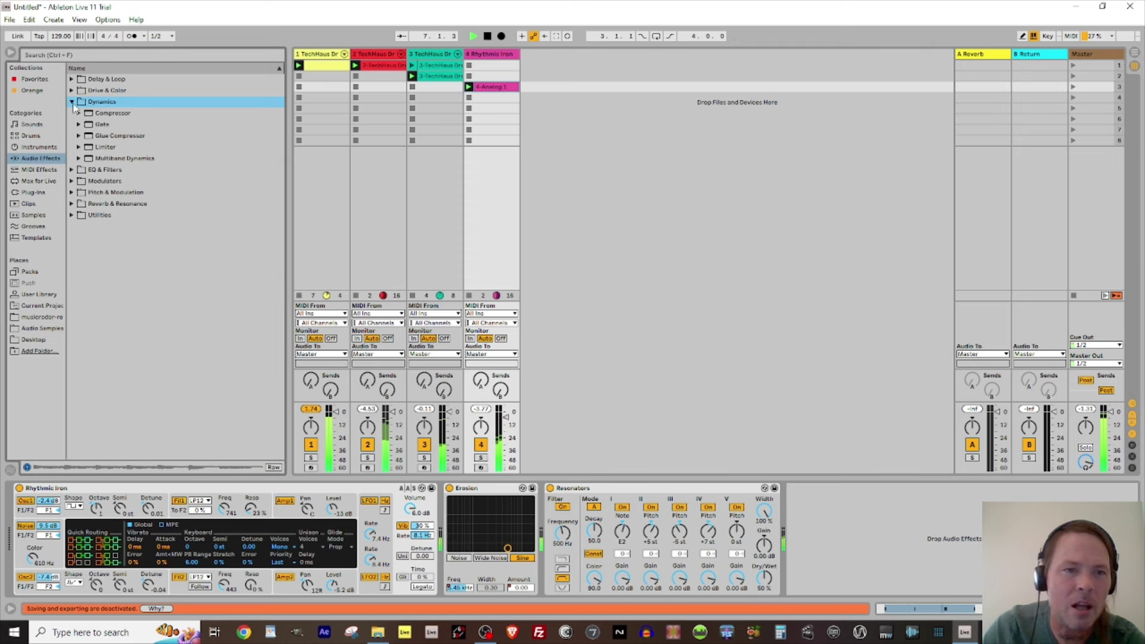
{"action": "left_click", "coordinate": [88, 137]}
{"action": "left_click_drag", "start_coordinate": [88, 138], "coordinate": [501, 54]}
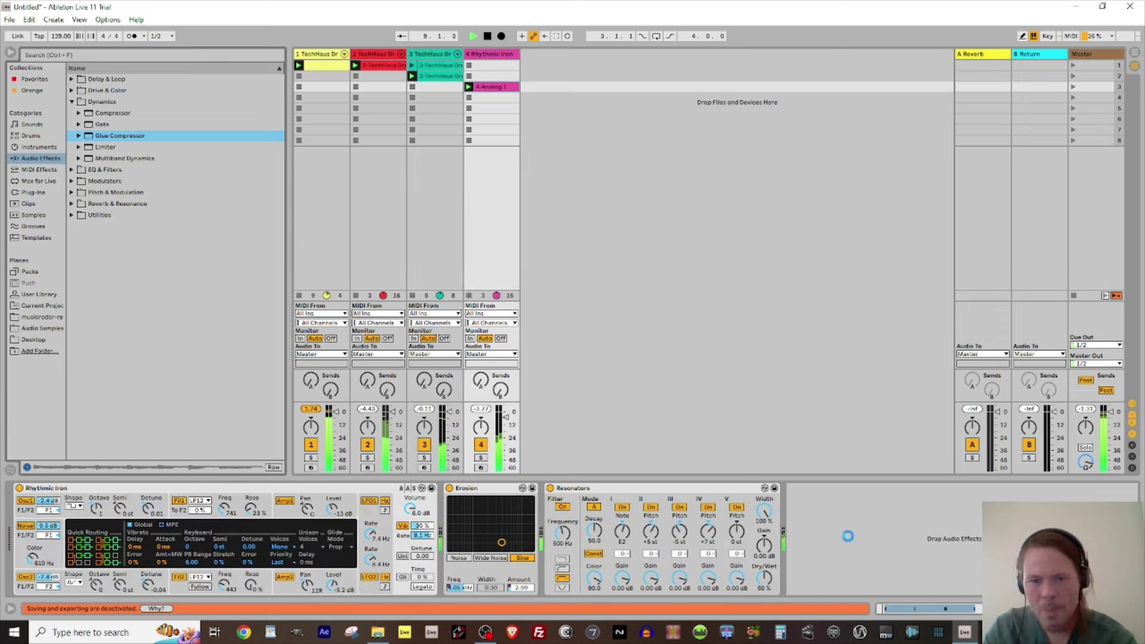
Enable the Glue Compressor's sidechain with 1-TechHaus Drums as its Post FX source, and set the threshold to -17.8 dB.
{"action": "left_click", "coordinate": [802, 489]}
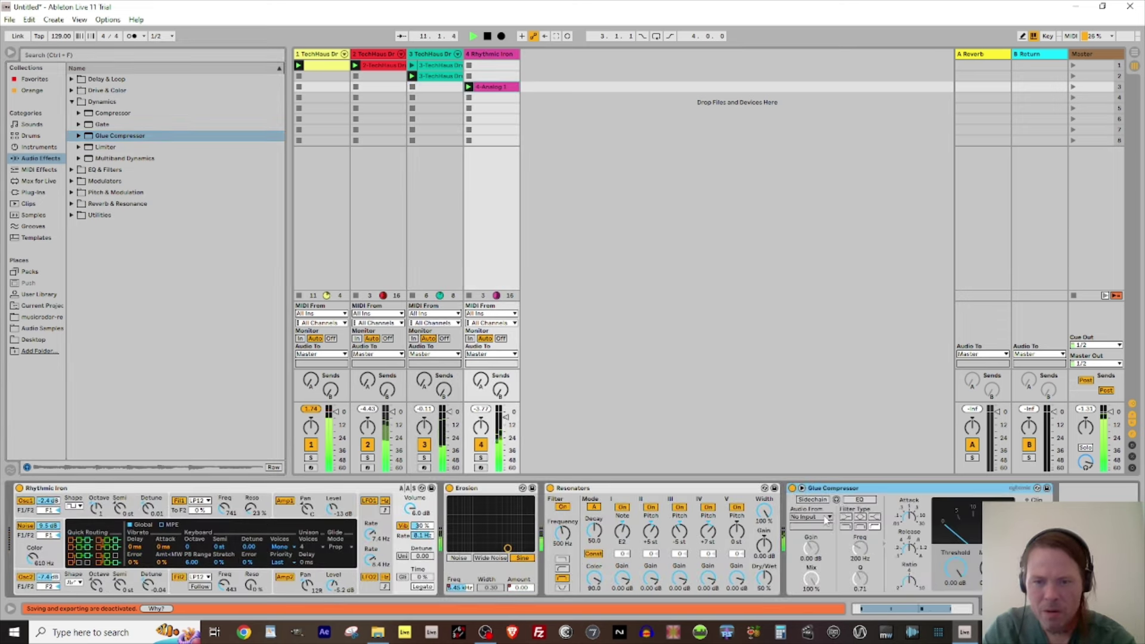
{"action": "left_click", "coordinate": [825, 501]}
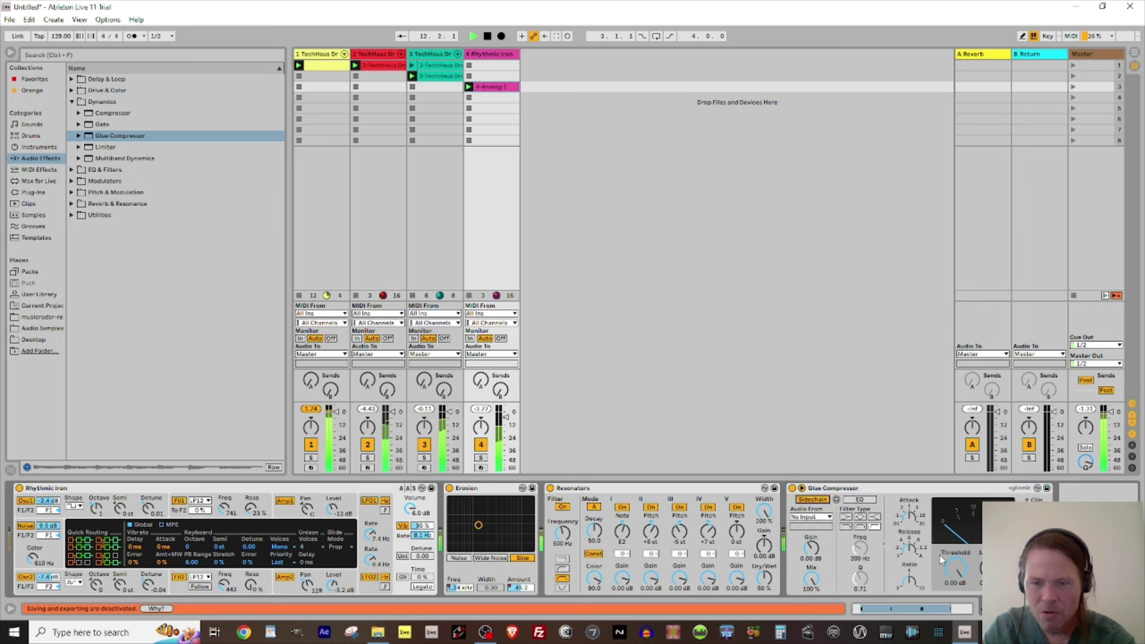
{"action": "left_click", "coordinate": [812, 518]}
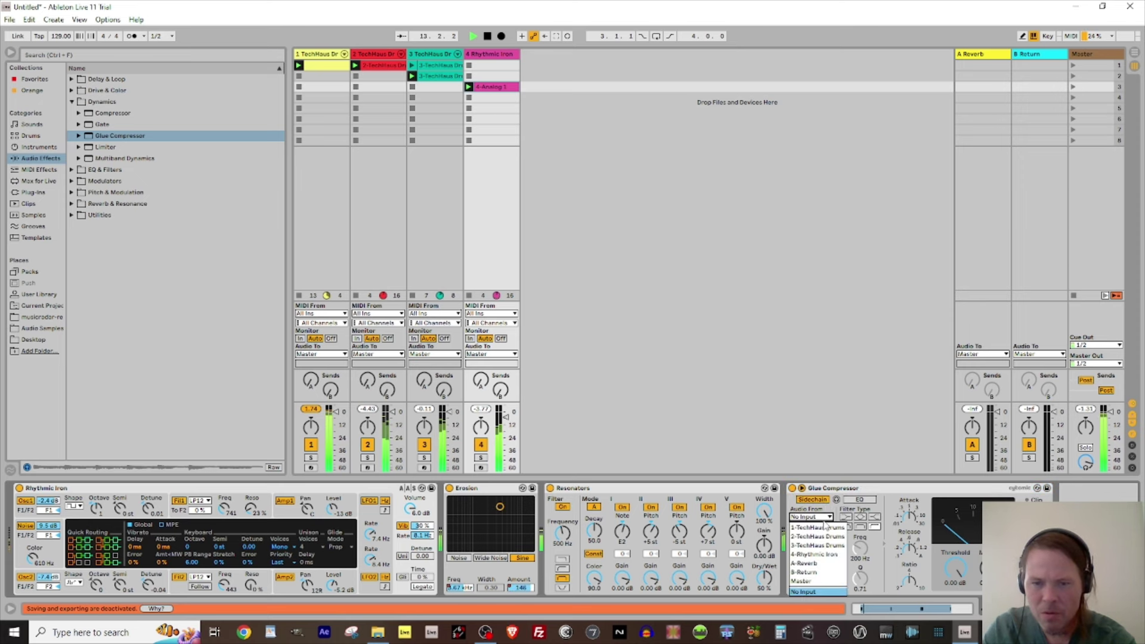
{"action": "left_click", "coordinate": [826, 529]}
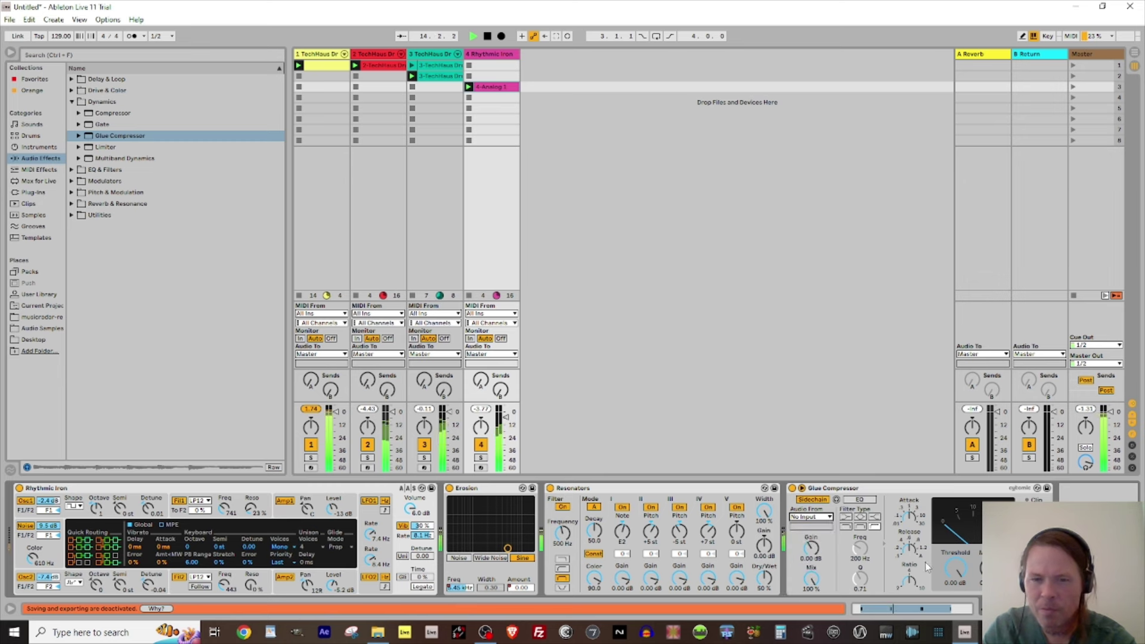
{"action": "left_click_drag", "start_coordinate": [954, 586], "coordinate": [954, 635]}
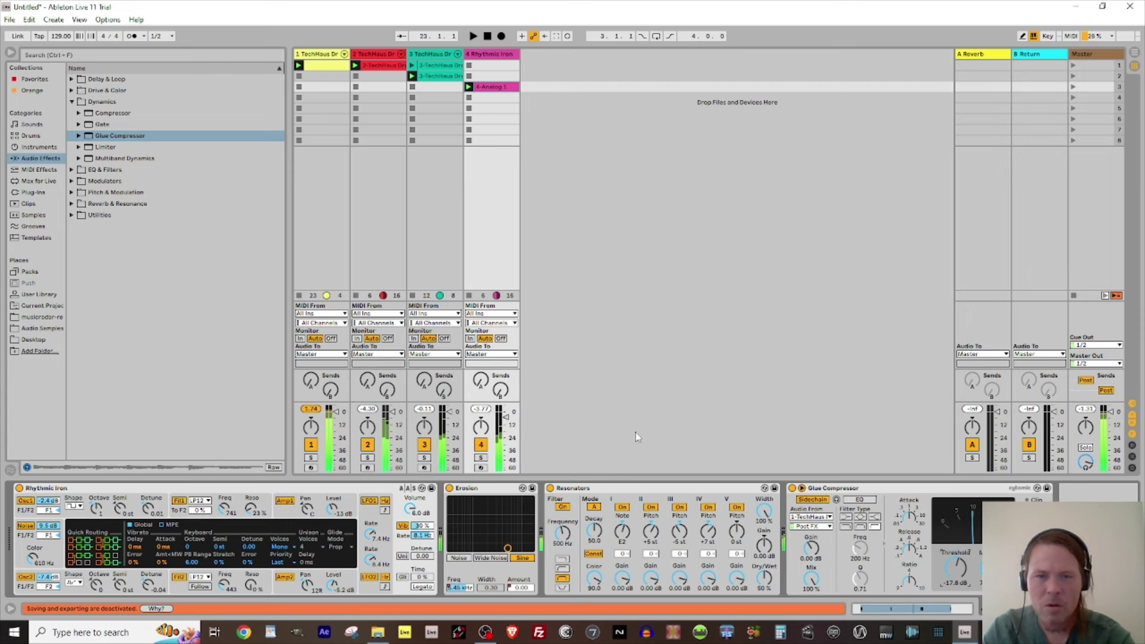
Deactivate the Delay and Reverb chain in the first track's Audio Effect Rack, restart playback and return to the fourth track's devices.
{"action": "left_click", "coordinate": [314, 55]}
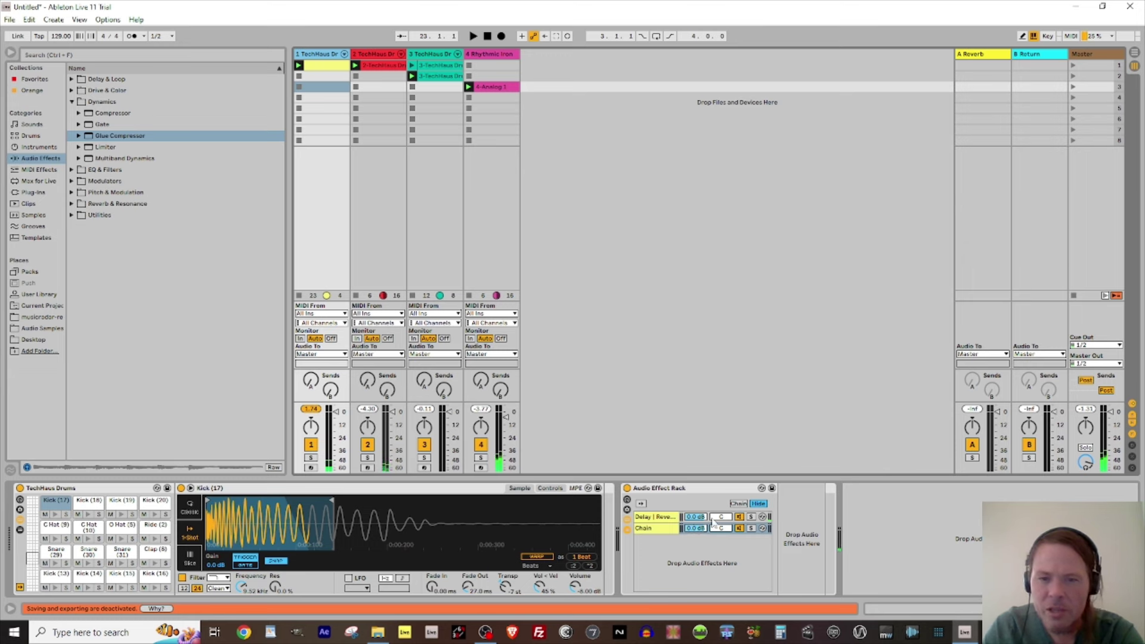
{"action": "left_click", "coordinate": [740, 519]}
{"action": "key", "text": "space"}
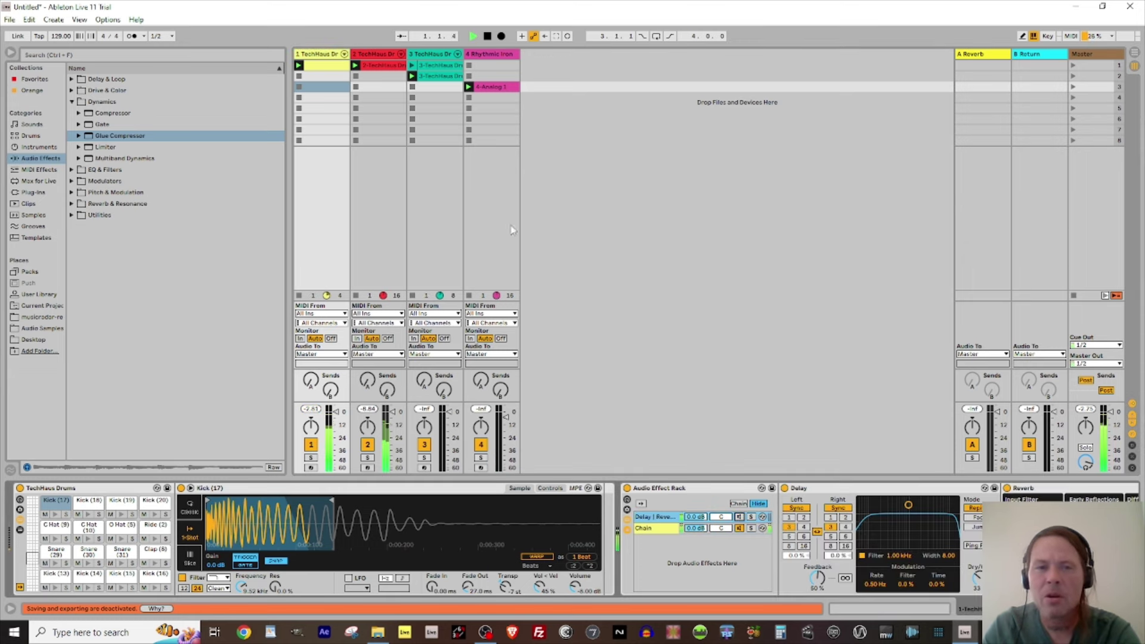
{"action": "left_click", "coordinate": [477, 55]}
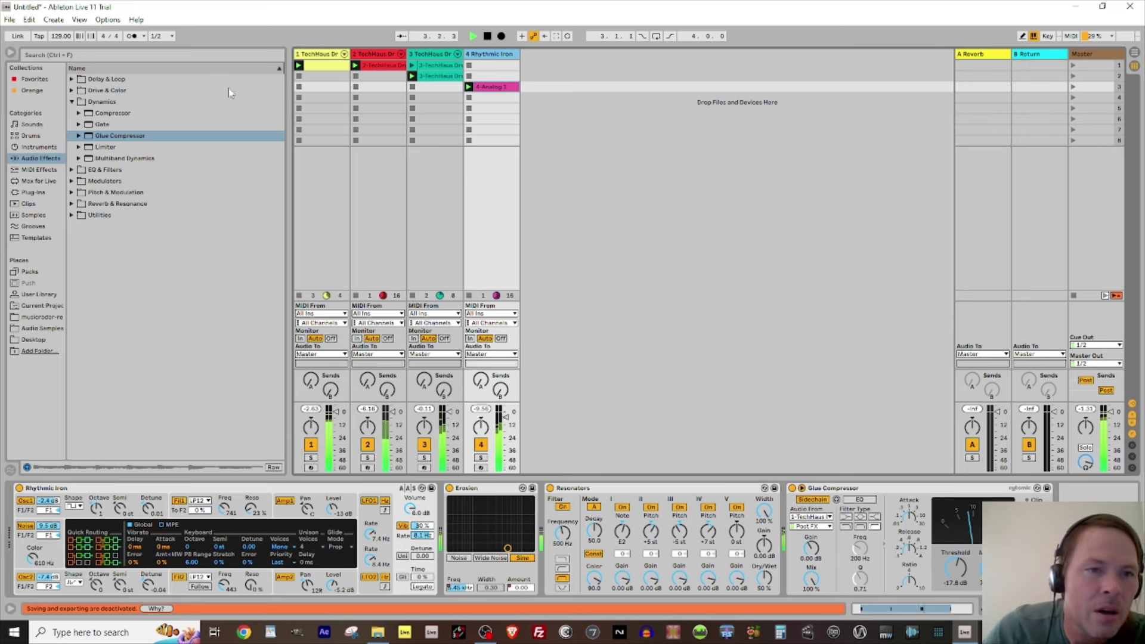
Add a Wavetable instrument on a new fifth MIDI track and lower the computer keyboard's octave range to C0 to D1.
{"action": "left_click", "coordinate": [37, 147]}
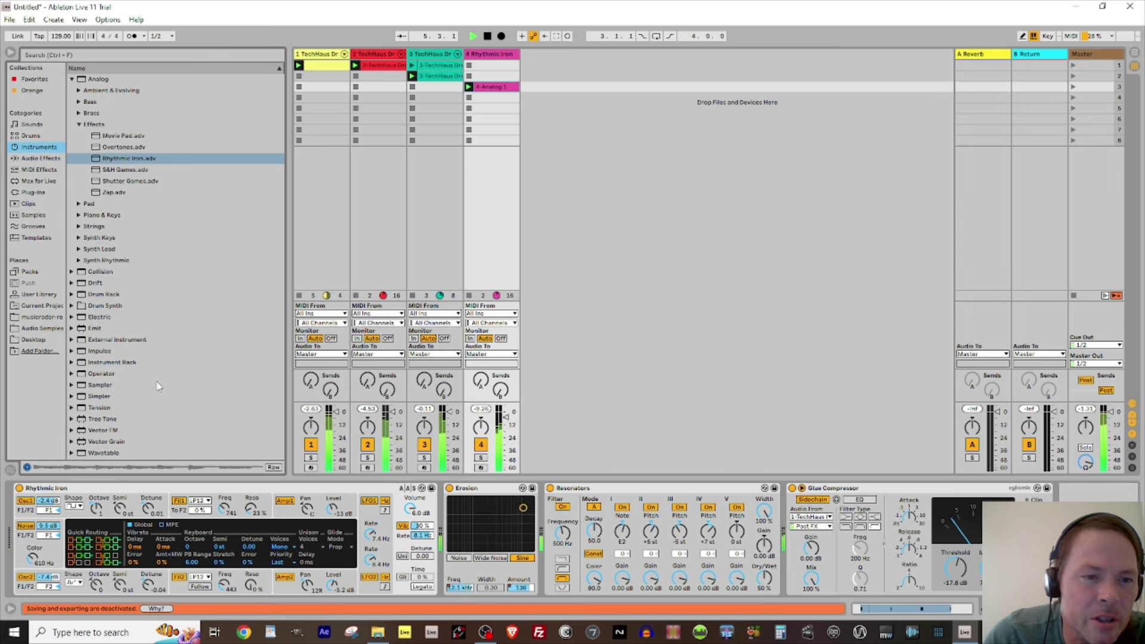
{"action": "left_click", "coordinate": [87, 453]}
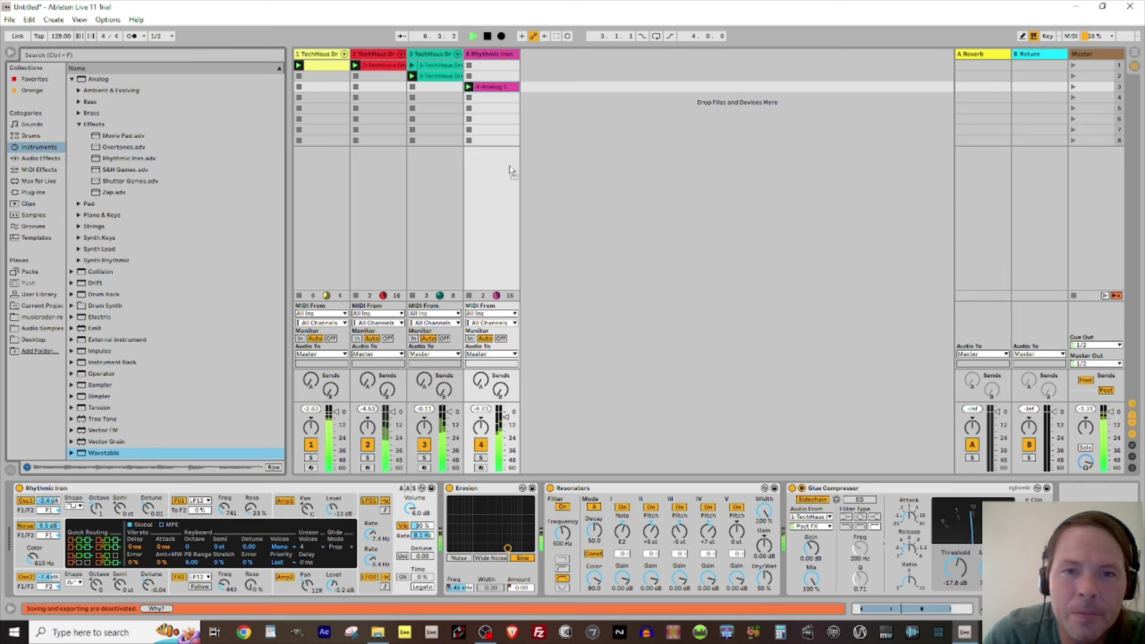
{"action": "left_click_drag", "start_coordinate": [511, 171], "coordinate": [534, 145]}
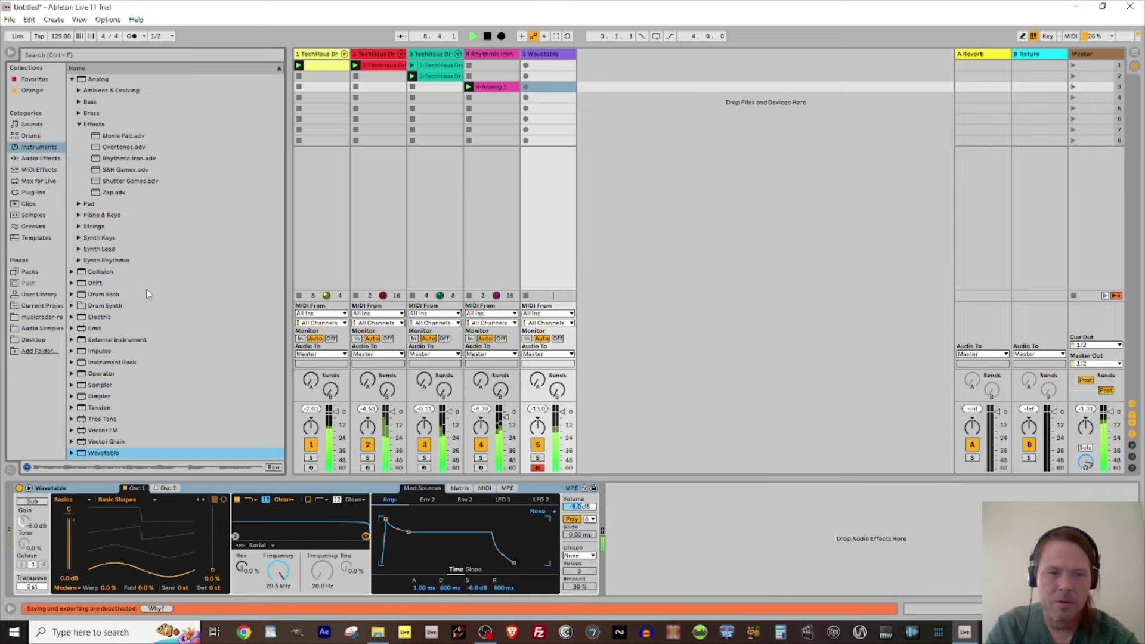
{"action": "key", "text": "z"}
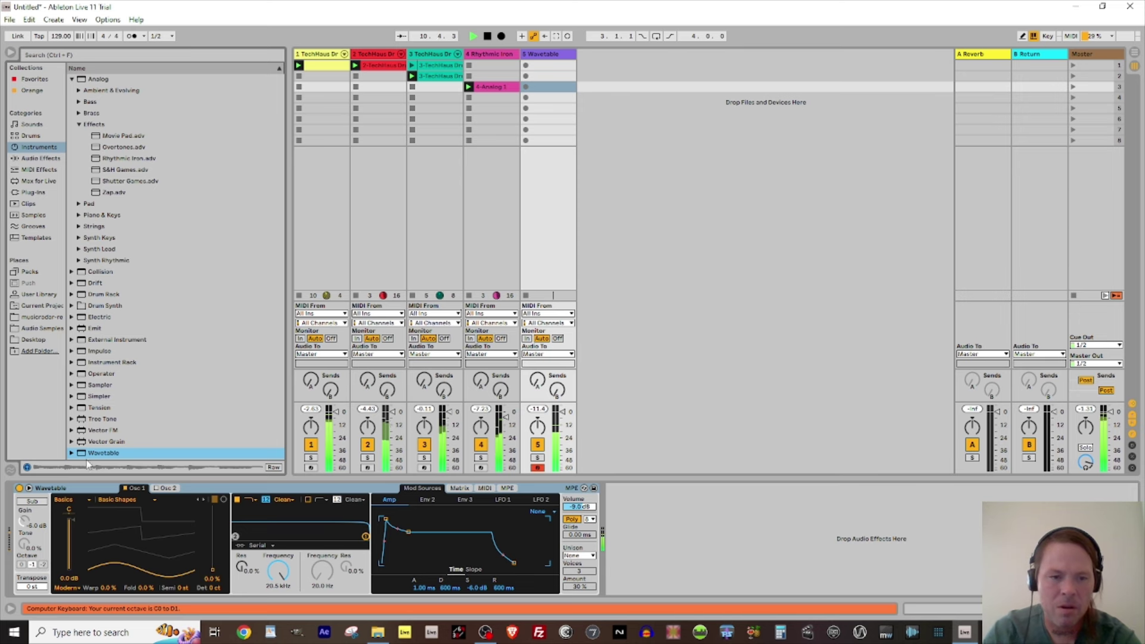
Set Wavetable's oscillator 1 wave position to 63% and open the wavetable choices for oscillator 2.
{"action": "left_click_drag", "start_coordinate": [209, 554], "coordinate": [210, 530]}
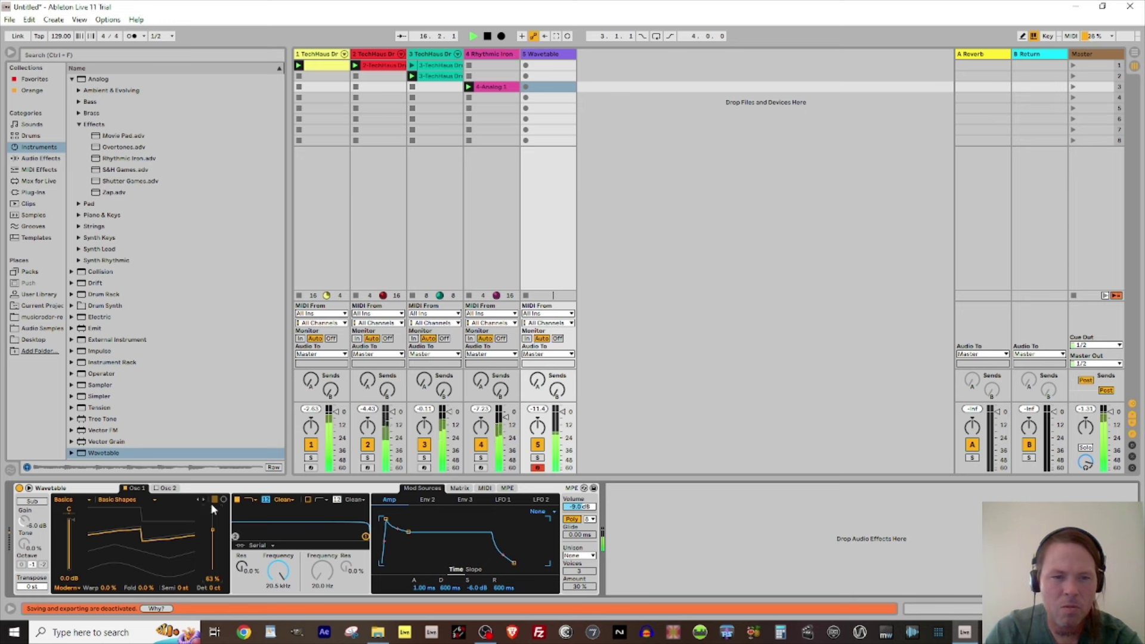
{"action": "left_click", "coordinate": [158, 489]}
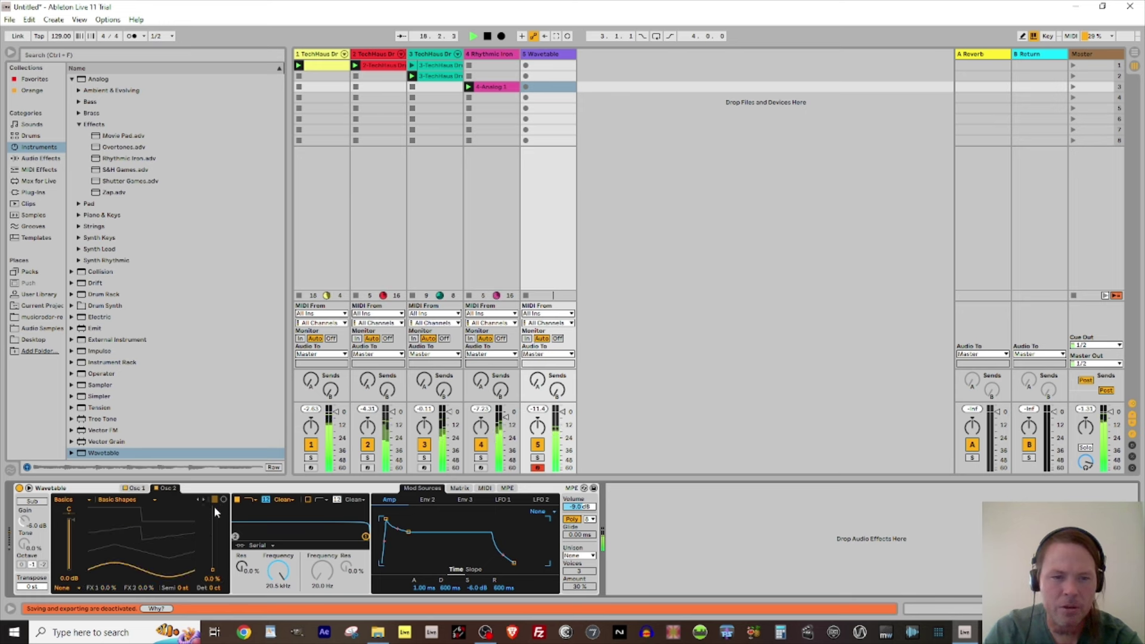
{"action": "left_click", "coordinate": [136, 499]}
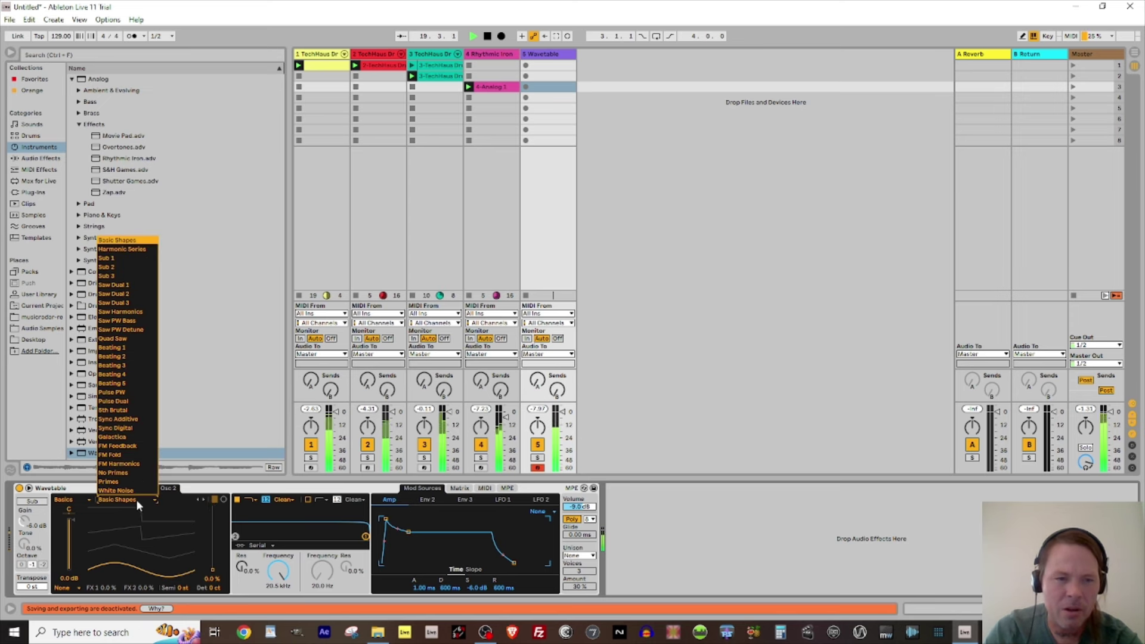
Set Osc 2 to the Galactica wavetable at about 61% with 18 ct detune, and shape the amp envelope with 1.15 s decay and no sustain.
{"action": "left_click", "coordinate": [129, 438]}
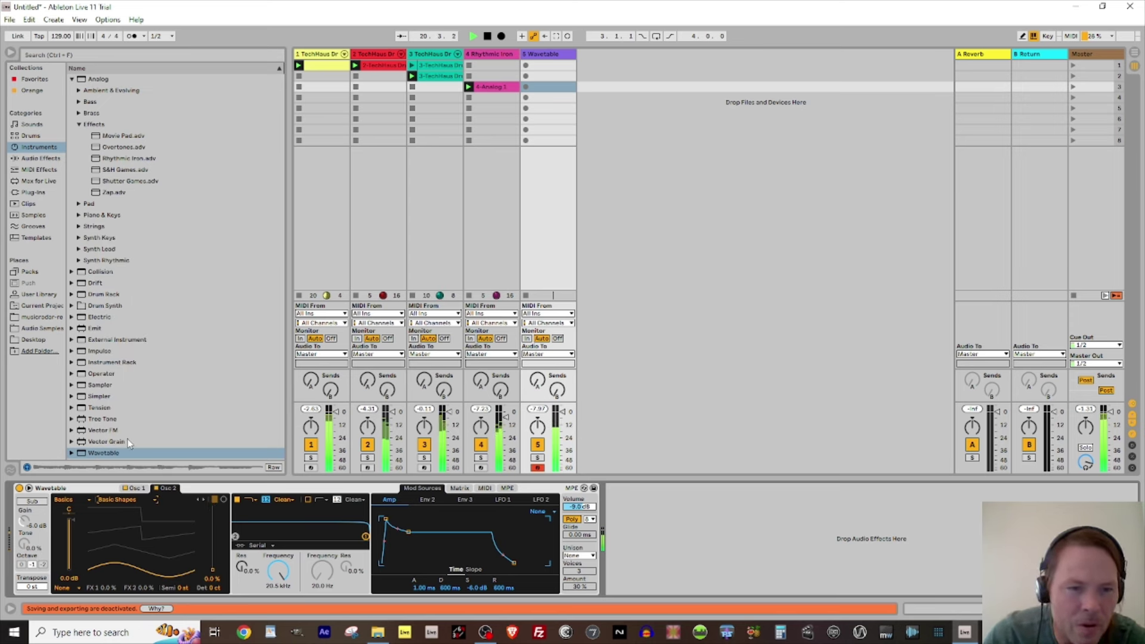
{"action": "mouse_move", "coordinate": [216, 539]}
{"action": "left_mouse_down"}
{"action": "mouse_move", "coordinate": [217, 517]}
{"action": "mouse_move", "coordinate": [211, 531]}
{"action": "left_mouse_up"}
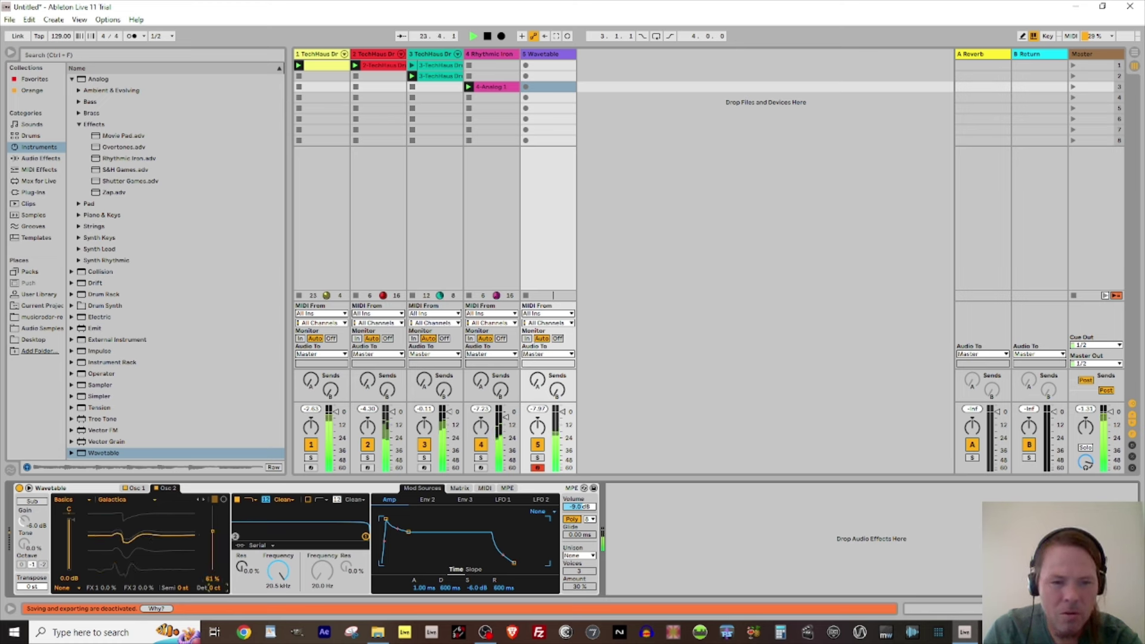
{"action": "left_click_drag", "start_coordinate": [213, 588], "coordinate": [213, 581]}
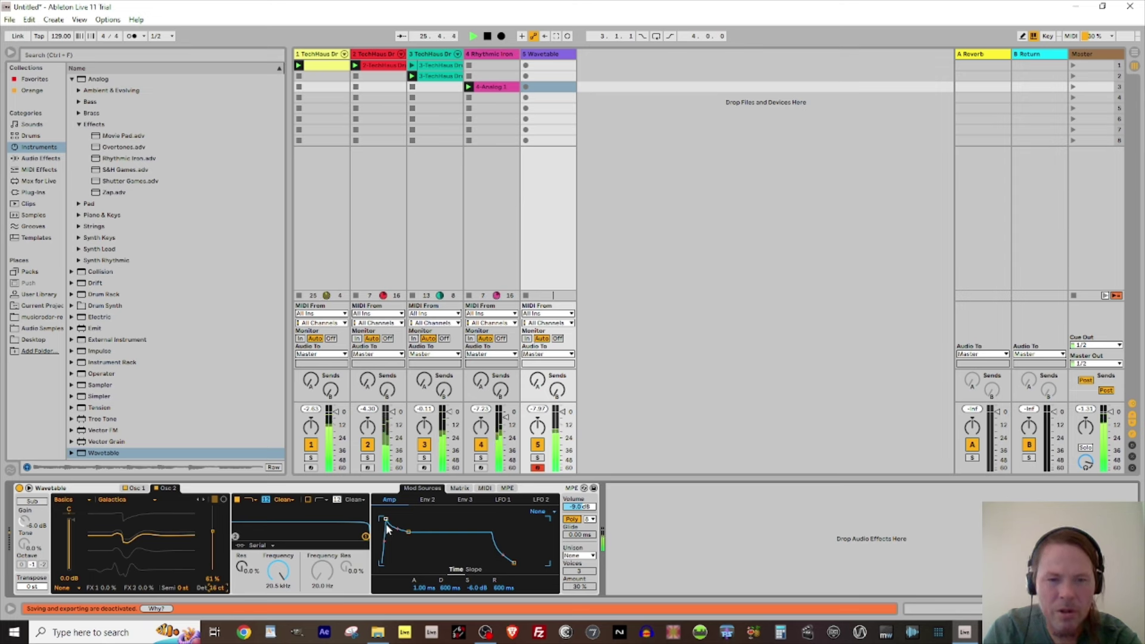
{"action": "left_click_drag", "start_coordinate": [386, 519], "coordinate": [408, 563]}
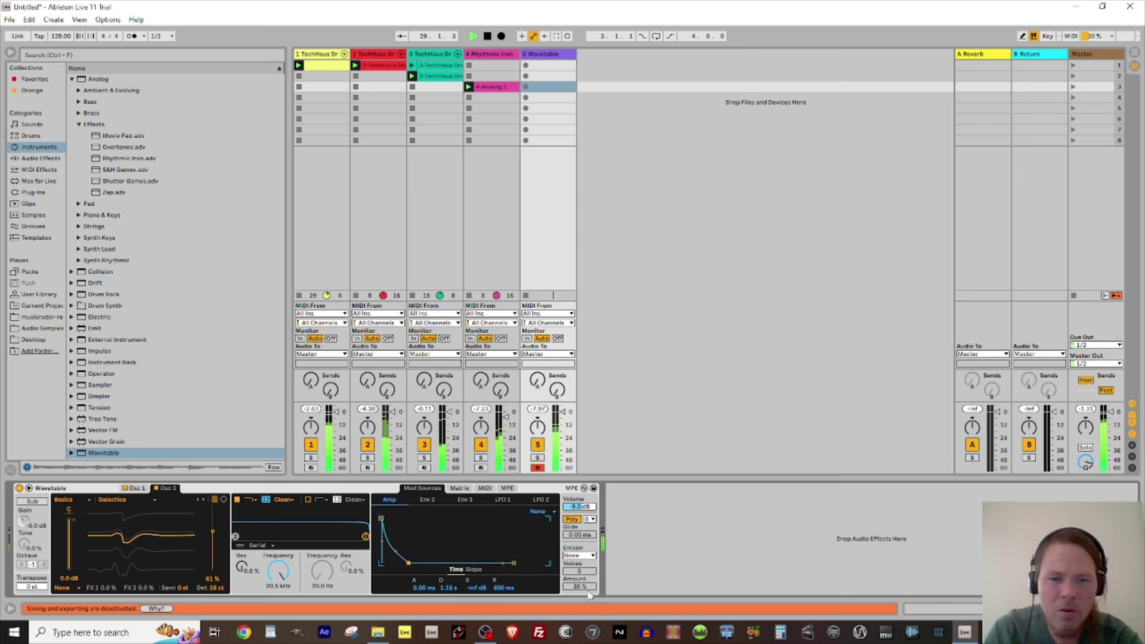
Switch the Wavetable synth to Mono and set Classic unison with 4 voices and a 20% amount.
{"action": "left_click", "coordinate": [572, 519]}
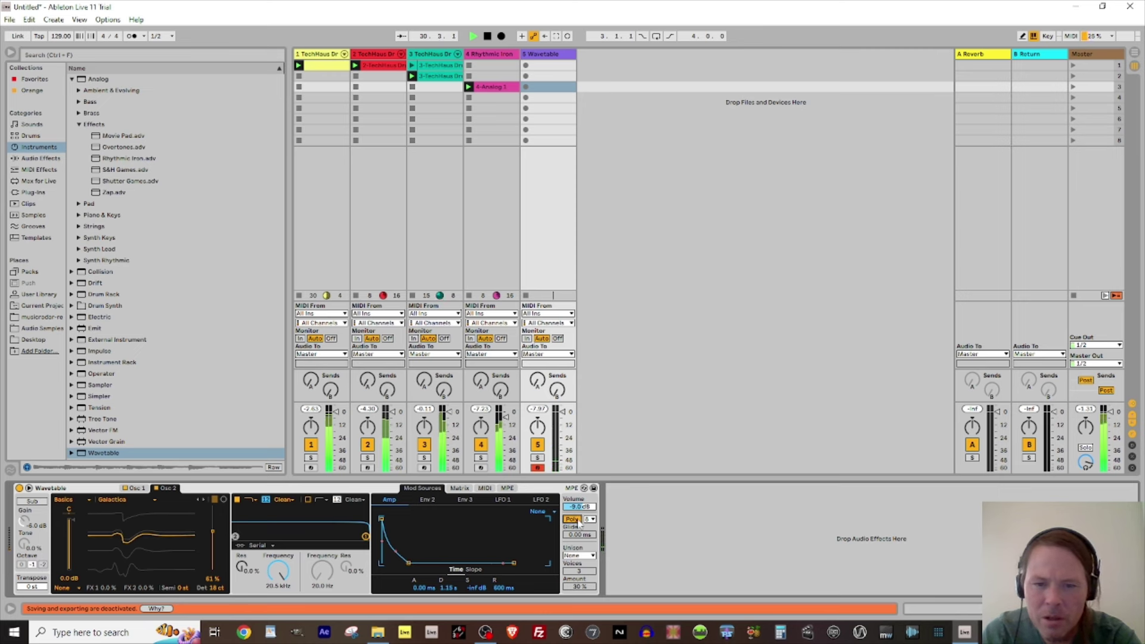
{"action": "left_click", "coordinate": [577, 555]}
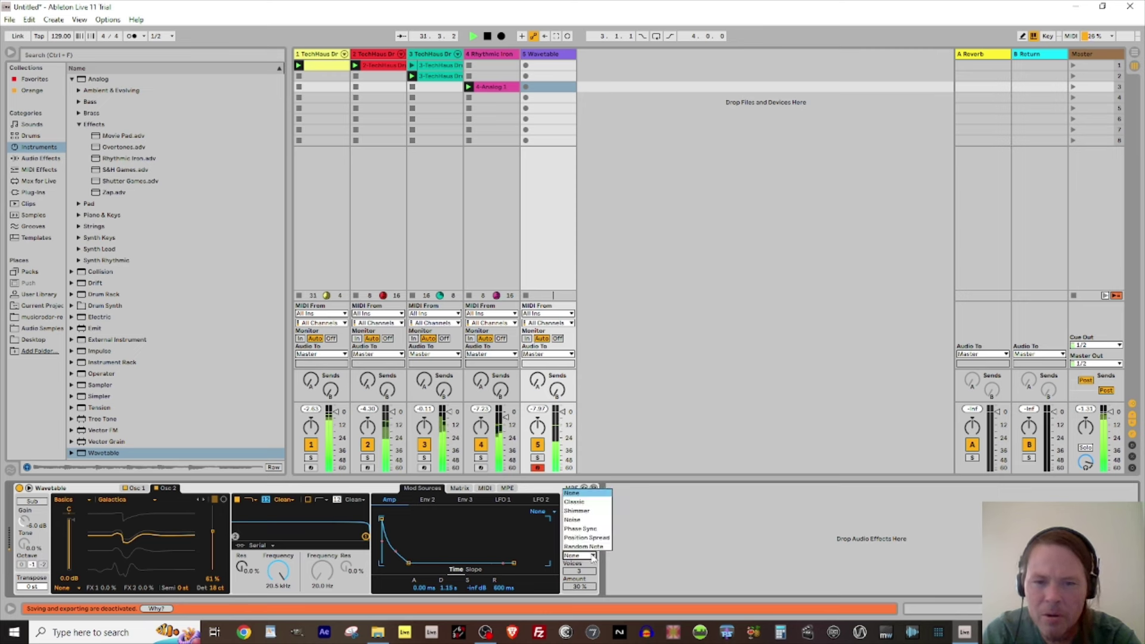
{"action": "left_click", "coordinate": [574, 502]}
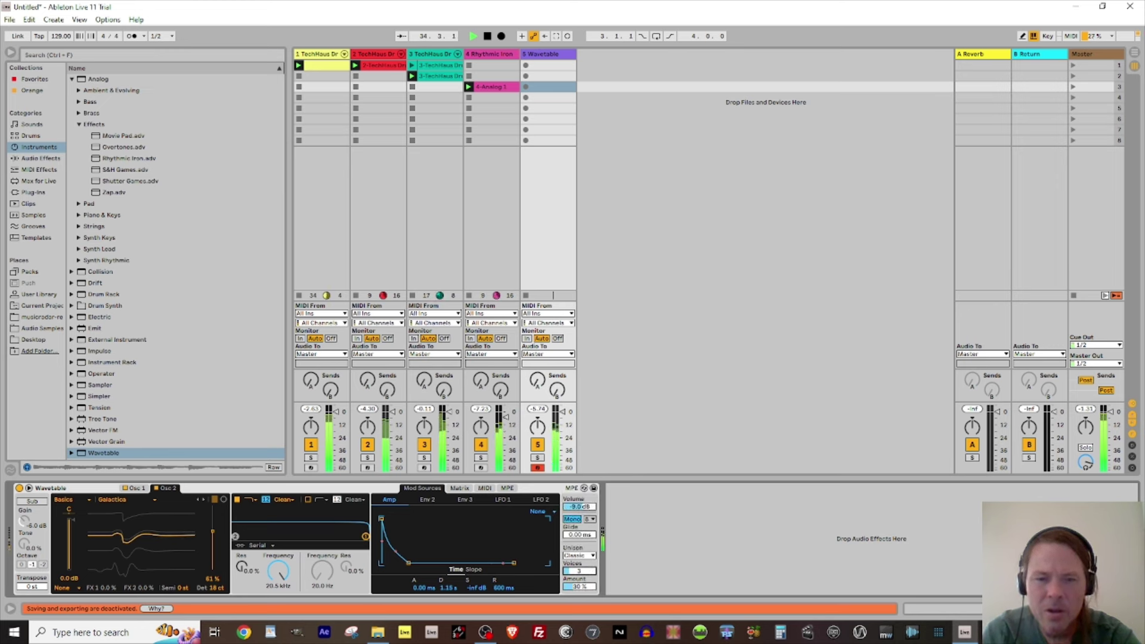
{"action": "left_click_drag", "start_coordinate": [579, 572], "coordinate": [579, 544]}
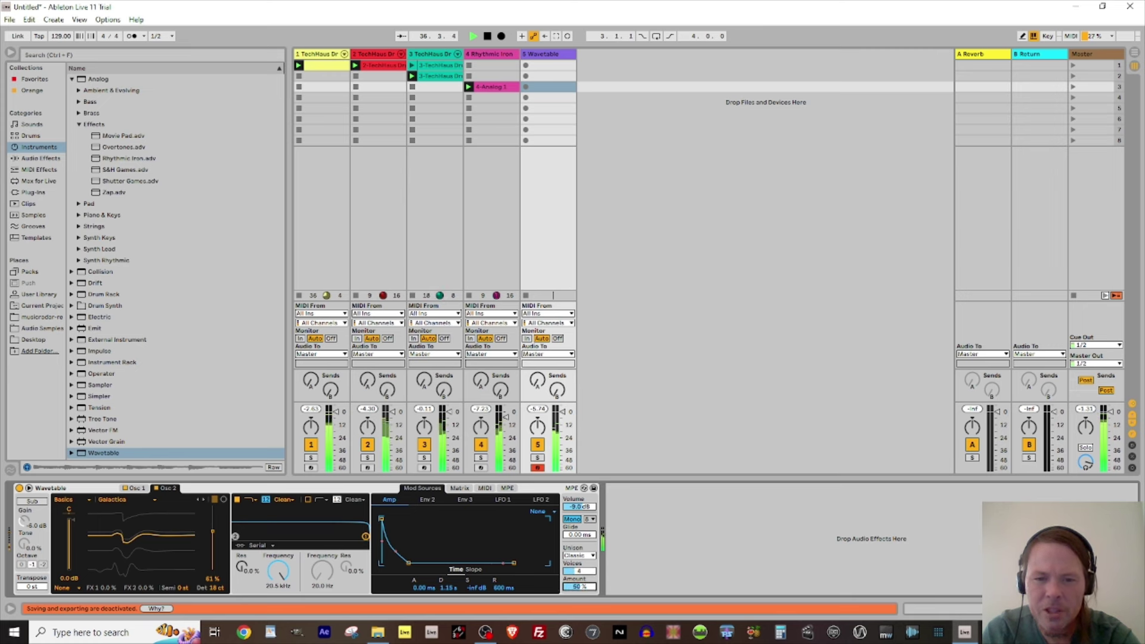
{"action": "left_click_drag", "start_coordinate": [582, 587], "coordinate": [582, 587]}
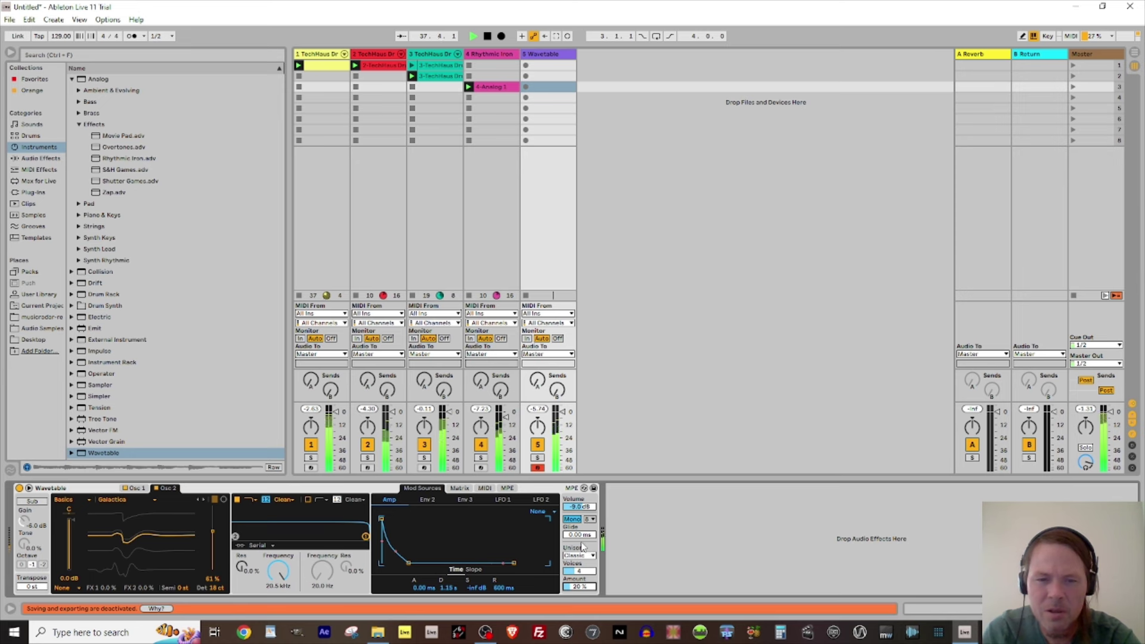
{"action": "left_click", "coordinate": [592, 519]}
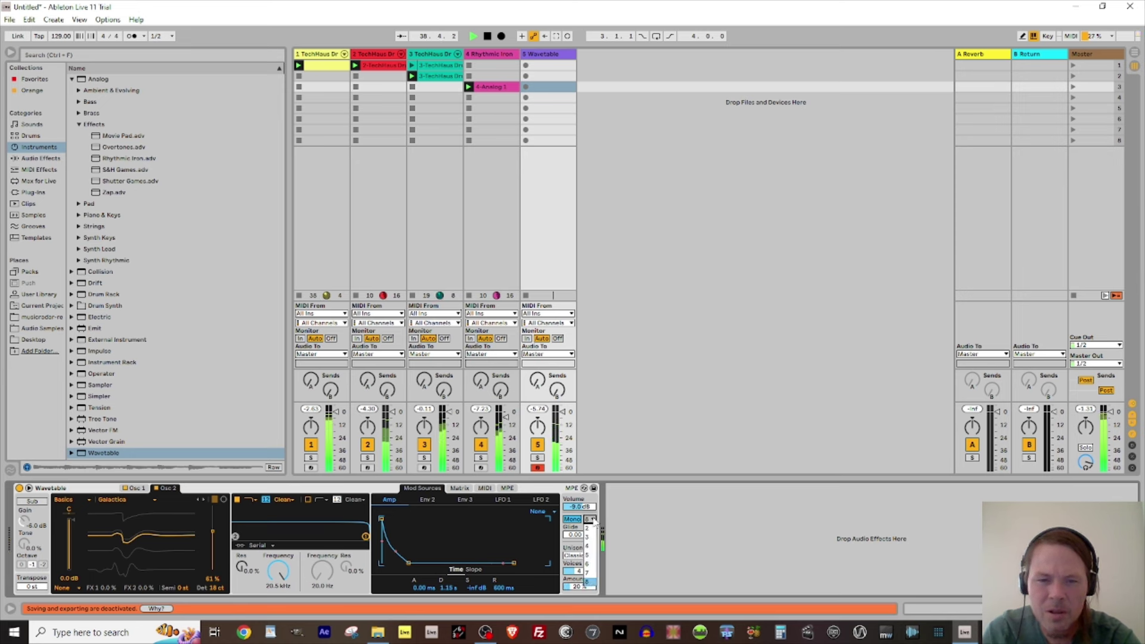
{"action": "left_click", "coordinate": [592, 520]}
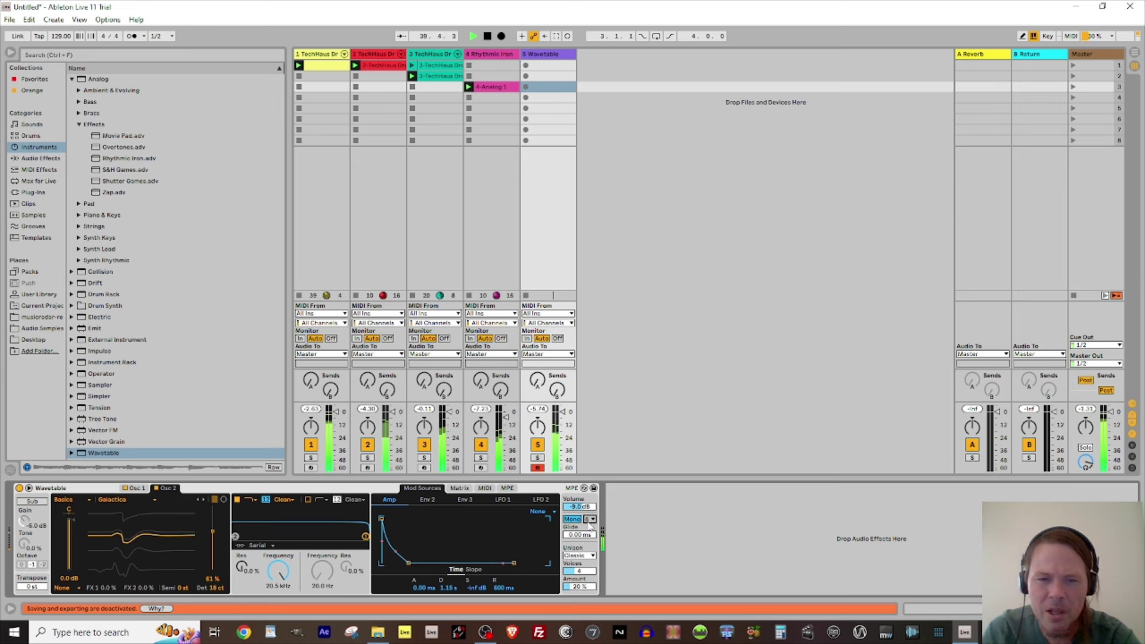
Stop playback and add an Arpeggiator before the Wavetable synth with a 1/16 rate and 33% gate.
{"action": "key", "text": "space"}
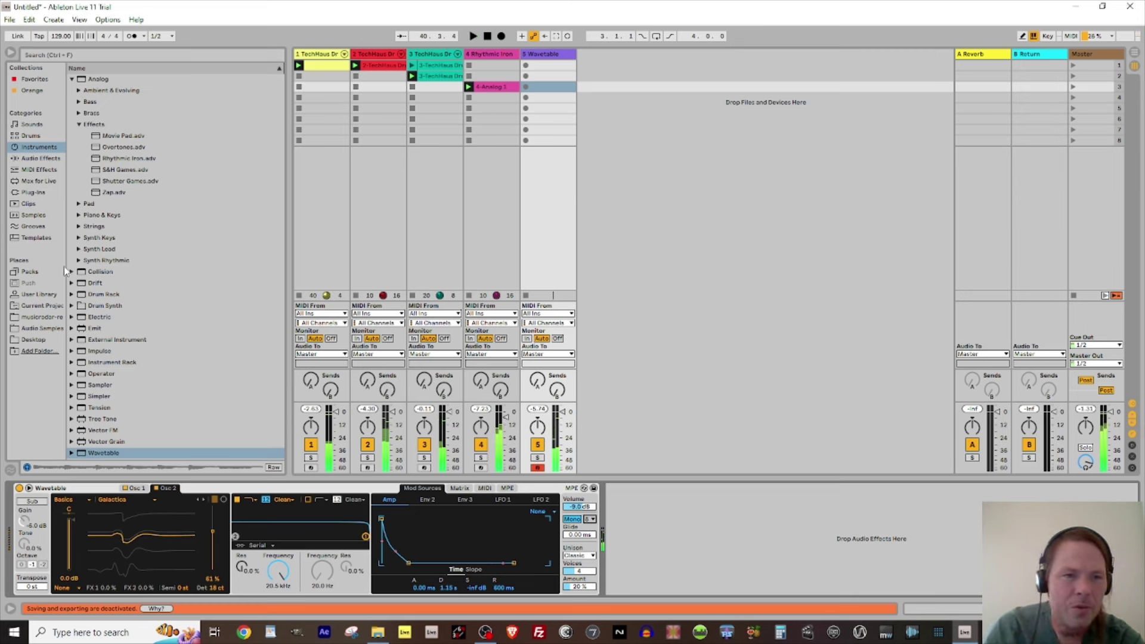
{"action": "left_click", "coordinate": [39, 169]}
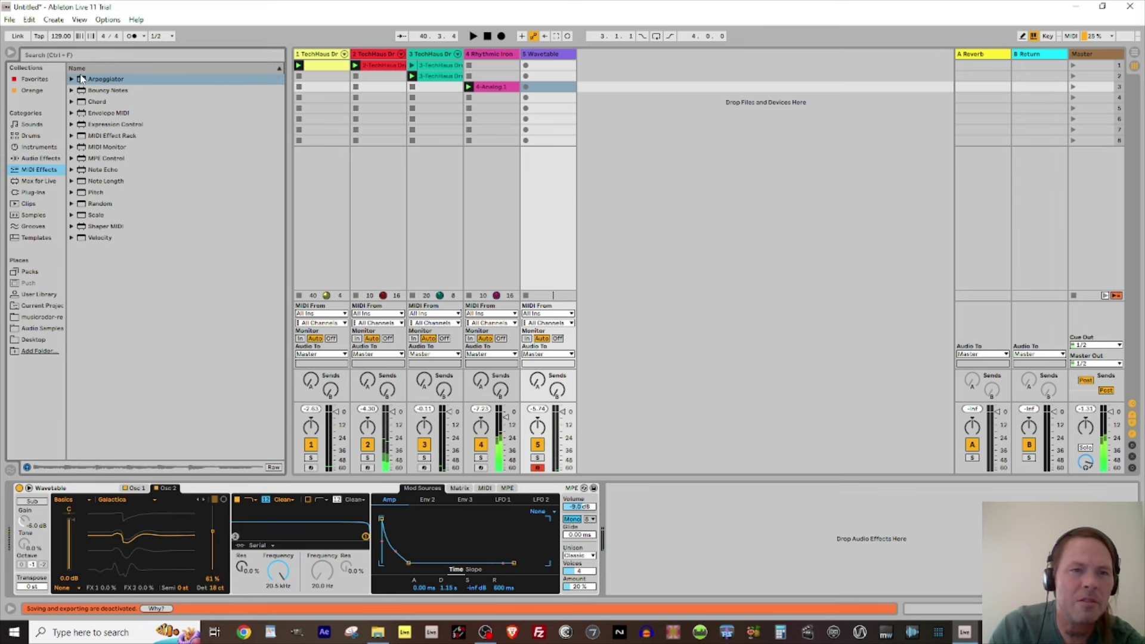
{"action": "left_click", "coordinate": [84, 78]}
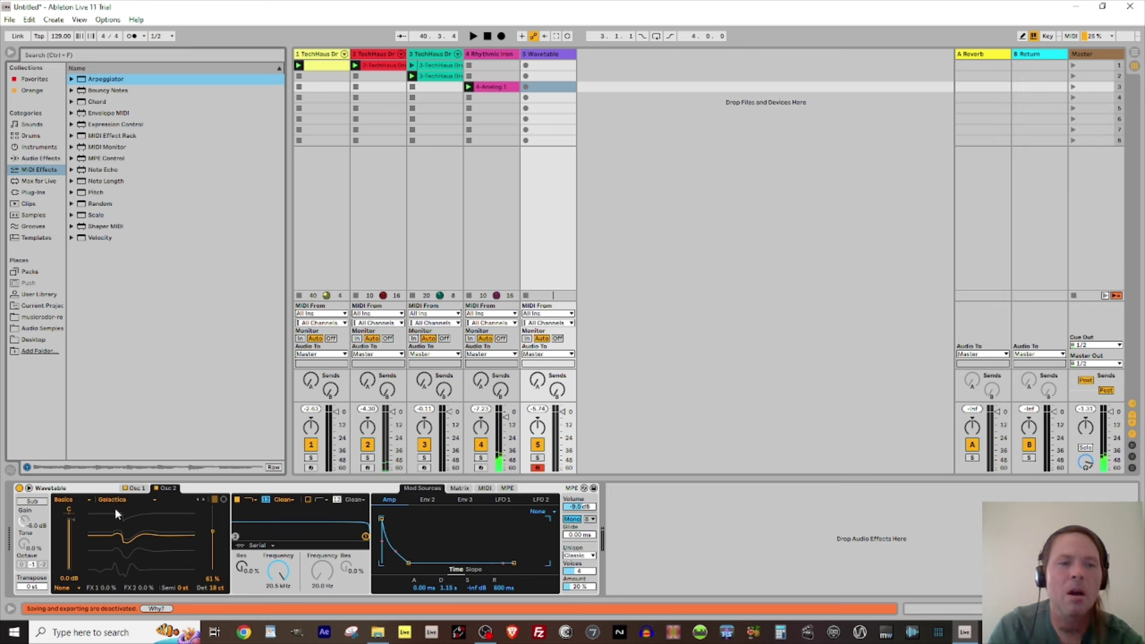
{"action": "left_click_drag", "start_coordinate": [81, 82], "coordinate": [50, 506]}
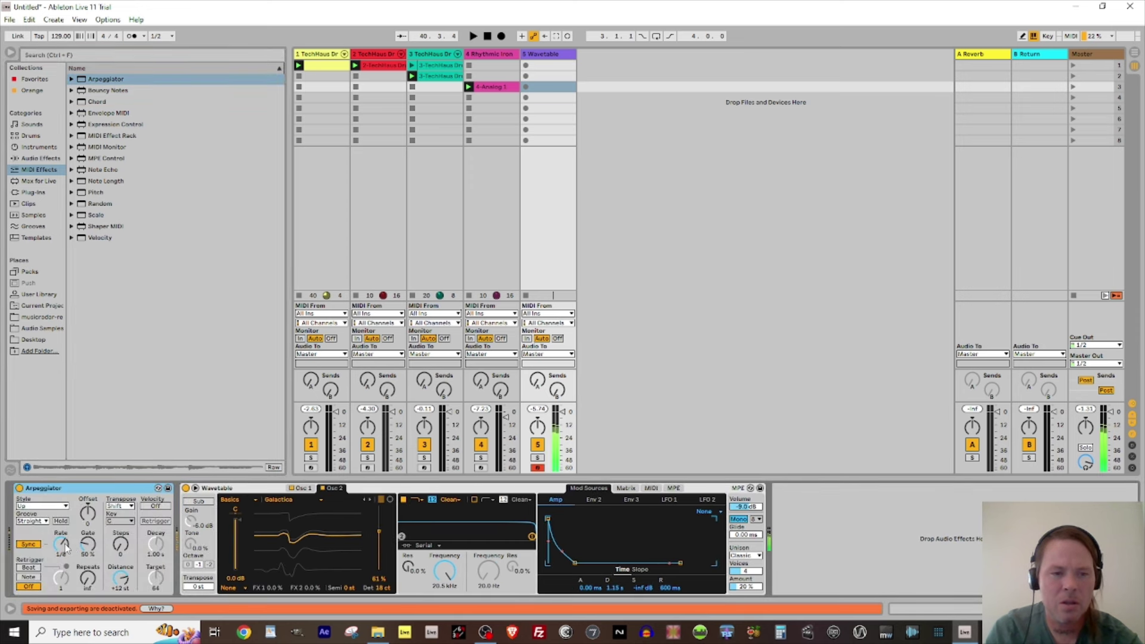
{"action": "left_click_drag", "start_coordinate": [65, 549], "coordinate": [88, 536]}
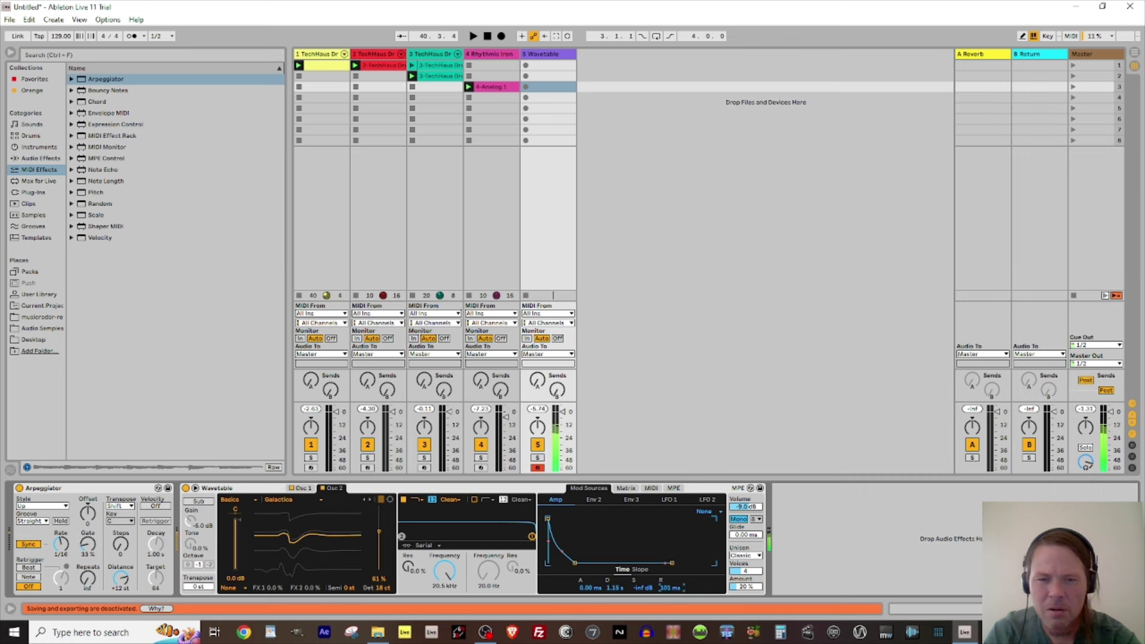
Lower the Wavetable synth's first filter to about 436 Hz with 58% resonance, and shorten the amp release to 89.9 ms.
{"action": "left_click_drag", "start_coordinate": [408, 568], "coordinate": [444, 618]}
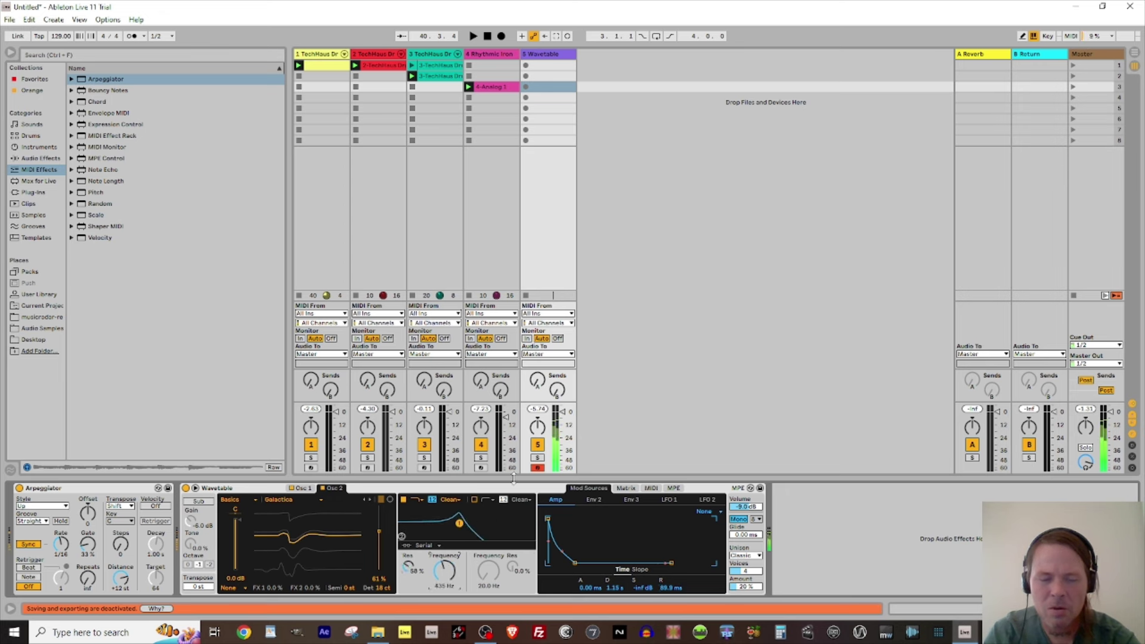
Record an arpeggiated clip into the fourth slot of the Wavetable track and disarm the track.
{"action": "left_click", "coordinate": [526, 99]}
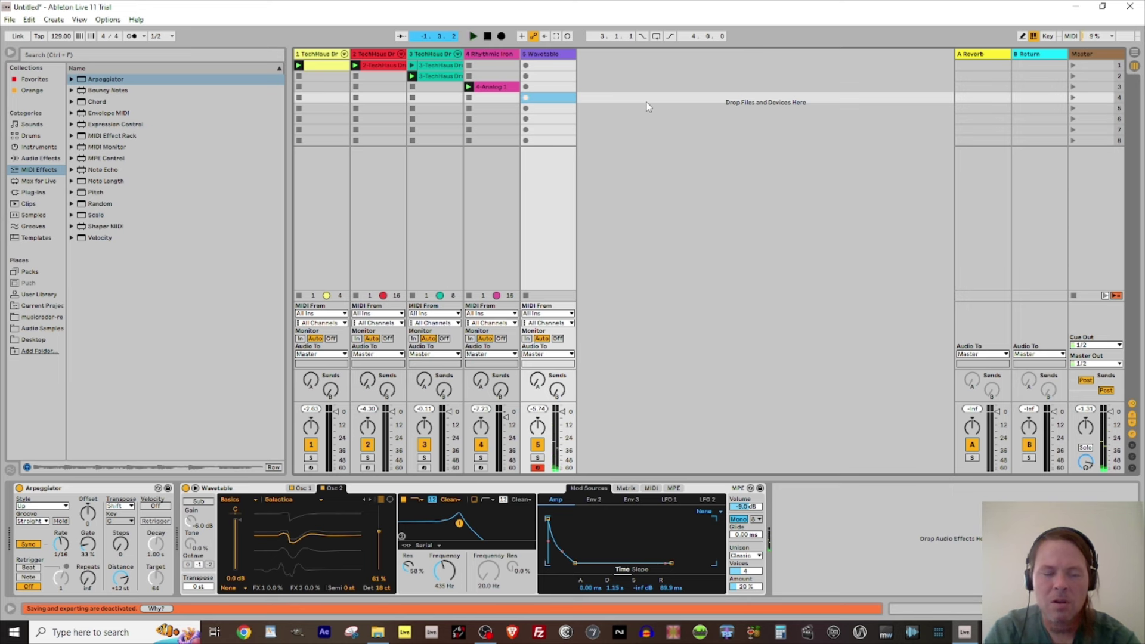
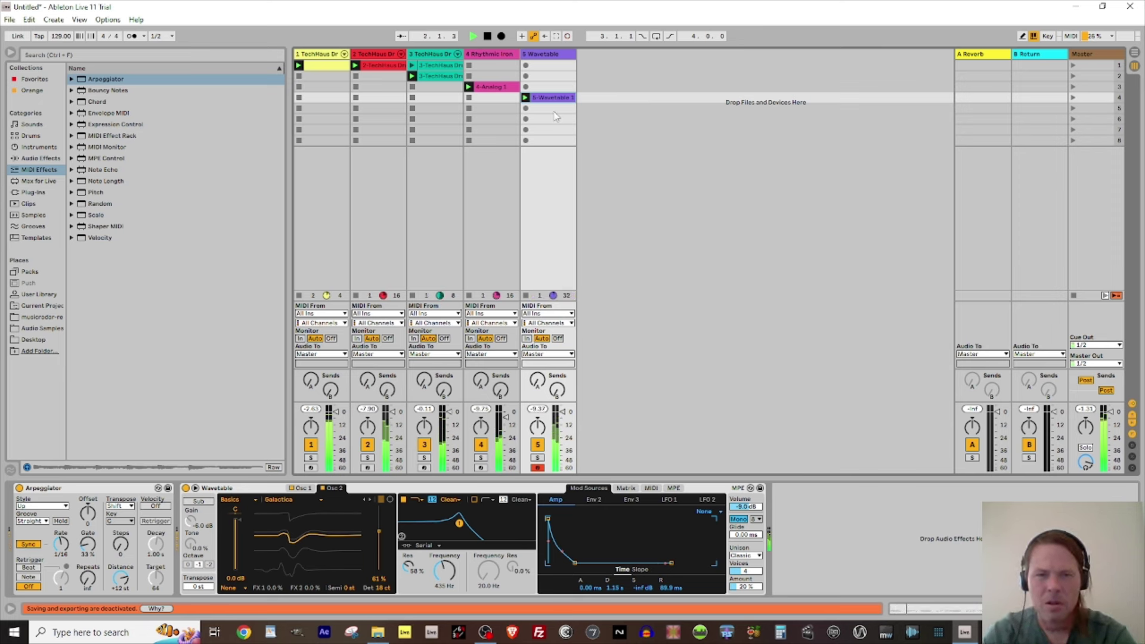
{"action": "left_click", "coordinate": [538, 468]}
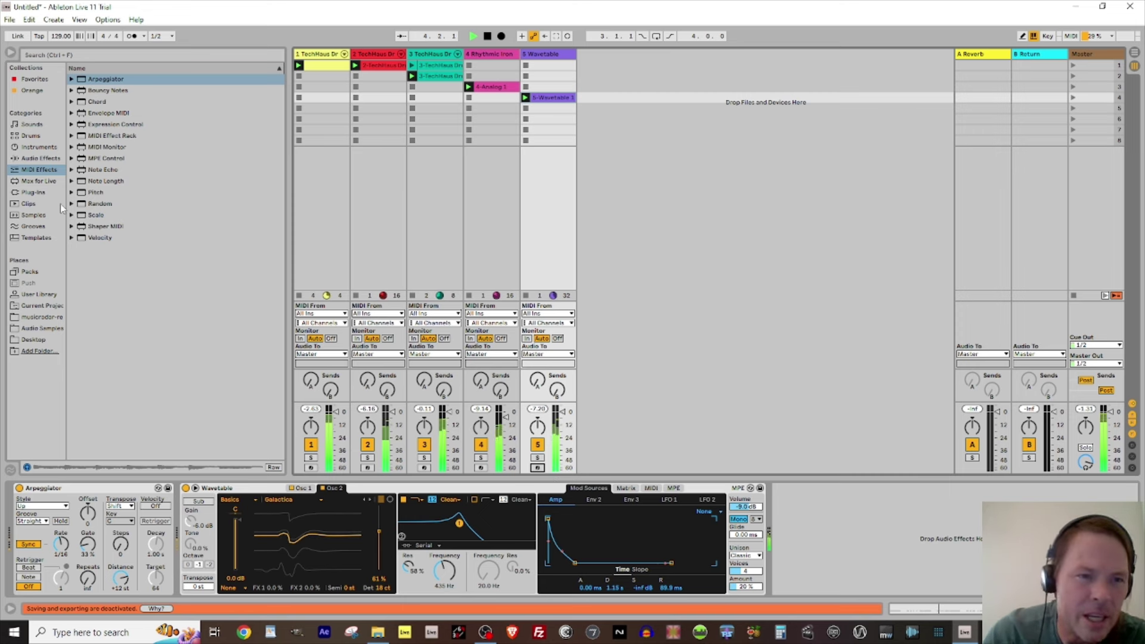
Add a Saturator after the Wavetable synth with about 13.1 dB drive and Soft Clip turned on.
{"action": "left_click", "coordinate": [33, 159]}
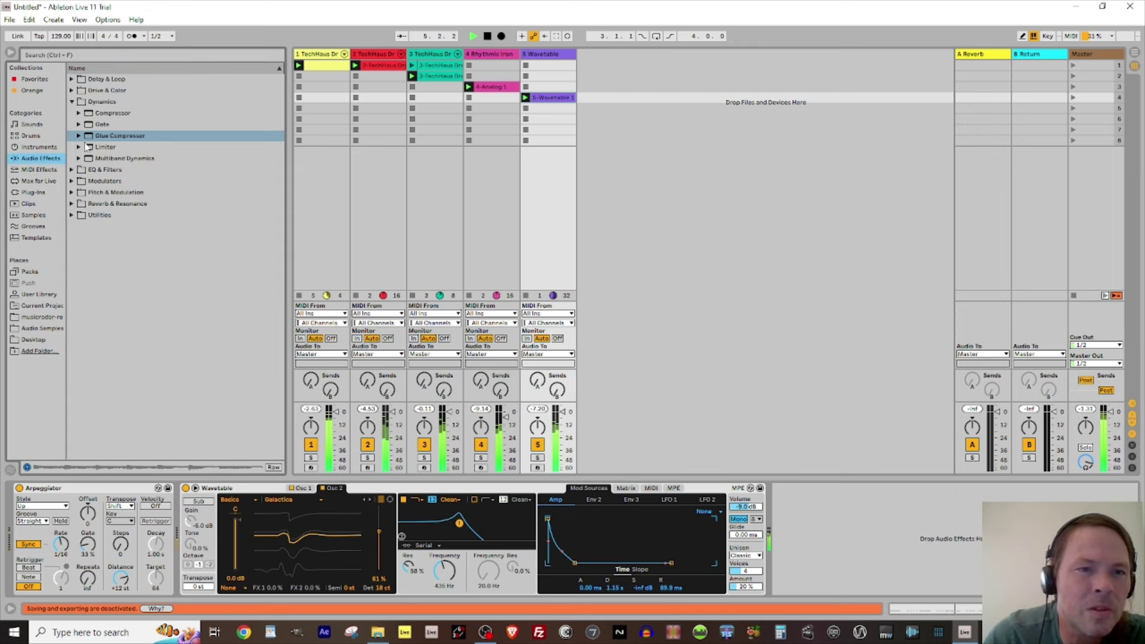
{"action": "left_click", "coordinate": [71, 102]}
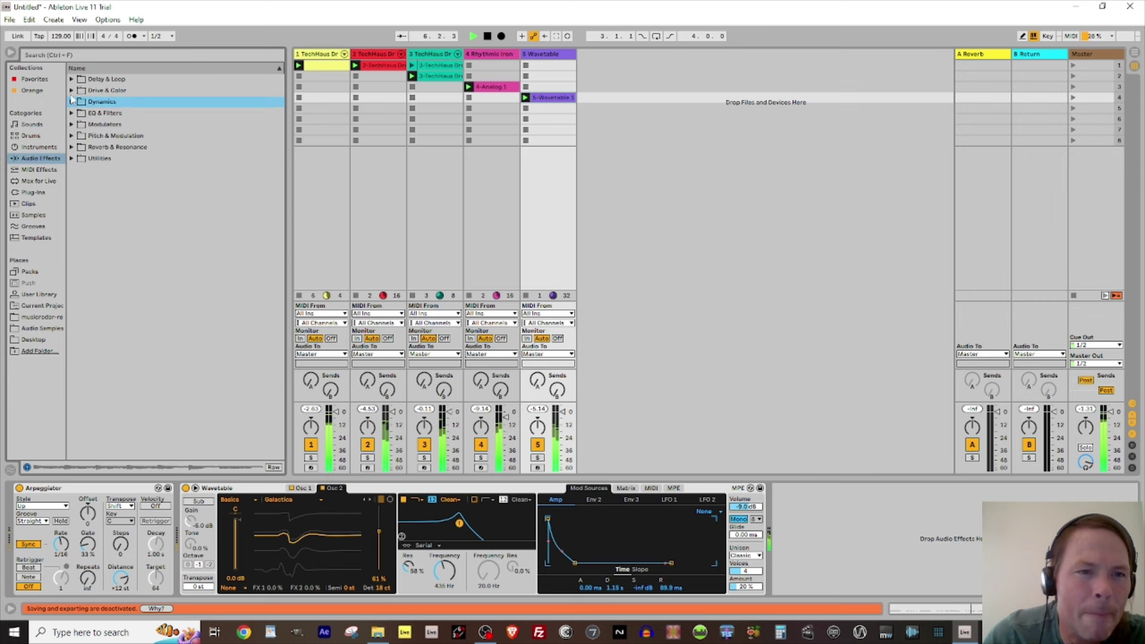
{"action": "left_click", "coordinate": [72, 90]}
{"action": "left_click_drag", "start_coordinate": [91, 192], "coordinate": [843, 557]}
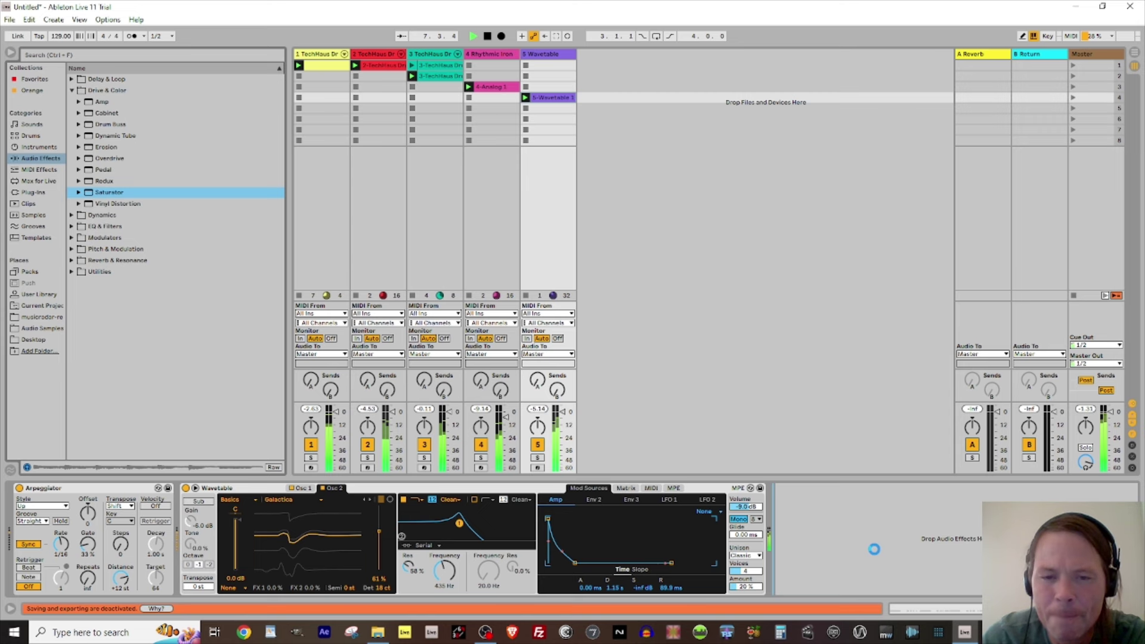
{"action": "left_click_drag", "start_coordinate": [787, 516], "coordinate": [787, 498]}
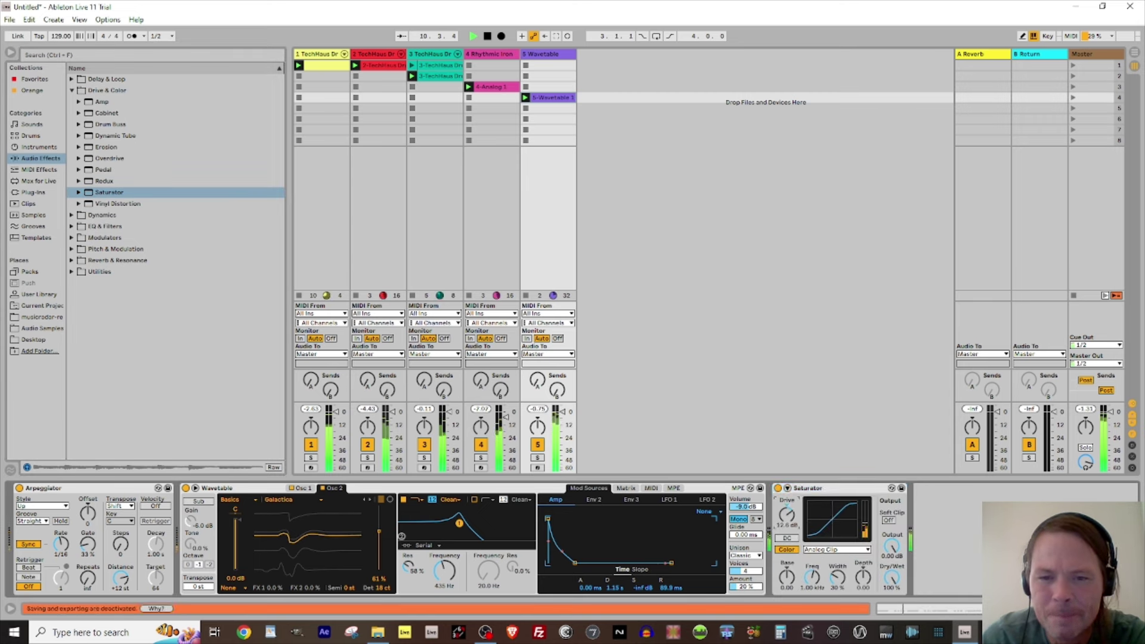
{"action": "left_click", "coordinate": [888, 520]}
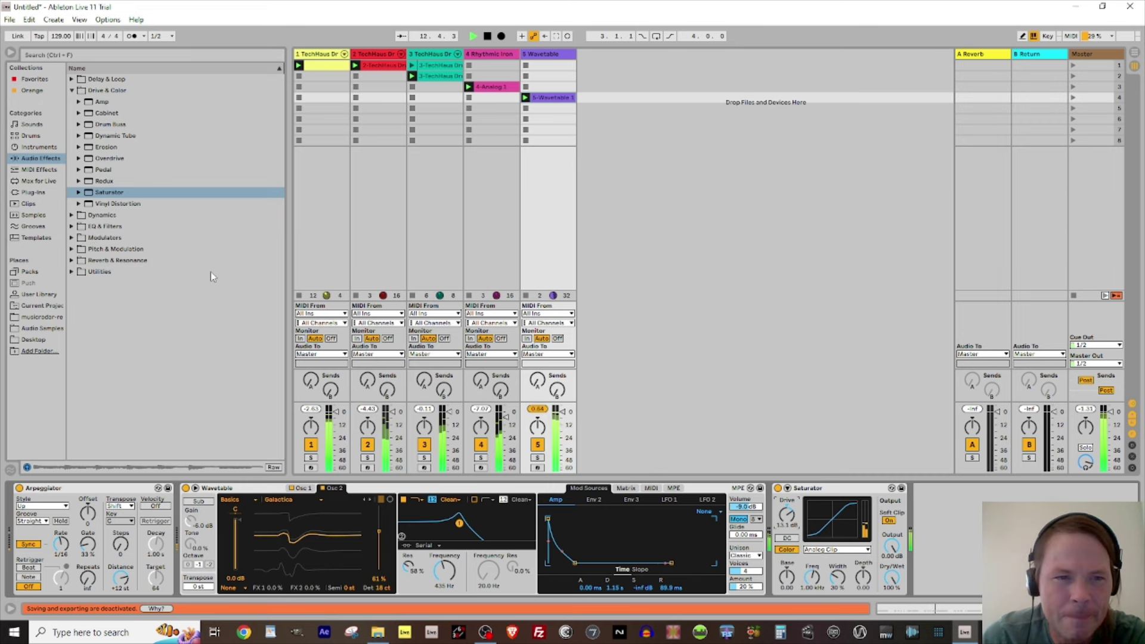
Add the Erosion effect after the Saturator and adjust its frequency, with the amount at about 63.
{"action": "left_click", "coordinate": [96, 147]}
{"action": "left_click_drag", "start_coordinate": [923, 428], "coordinate": [970, 517]}
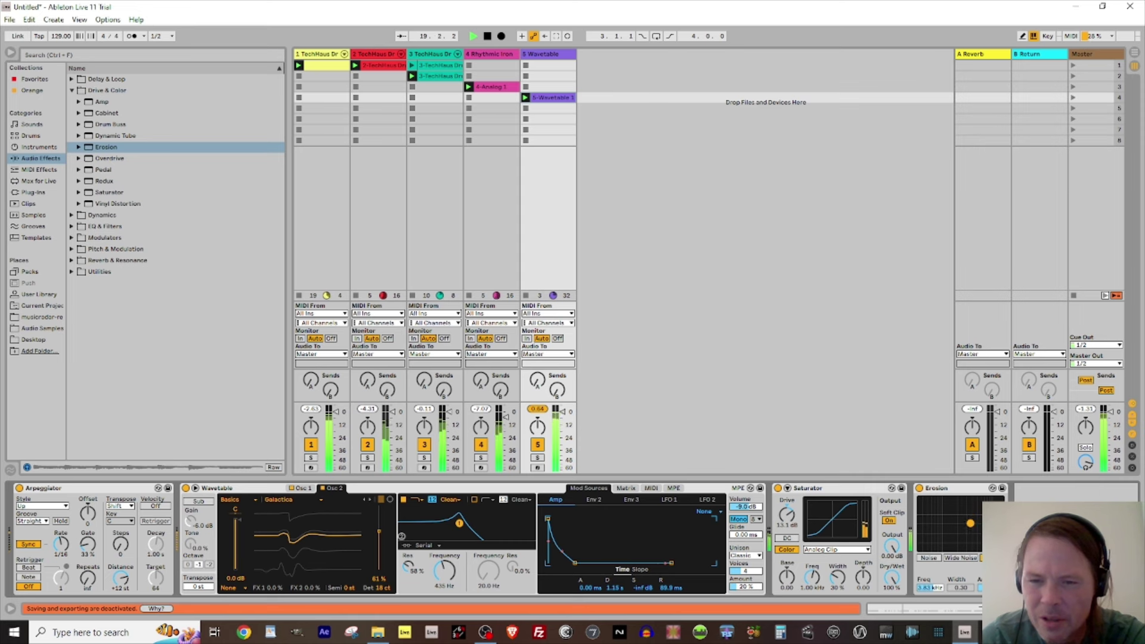
Add an Auto Filter after Erosion at the end of the Wavetable track's chain and give it a band-pass response.
{"action": "left_click", "coordinate": [71, 90]}
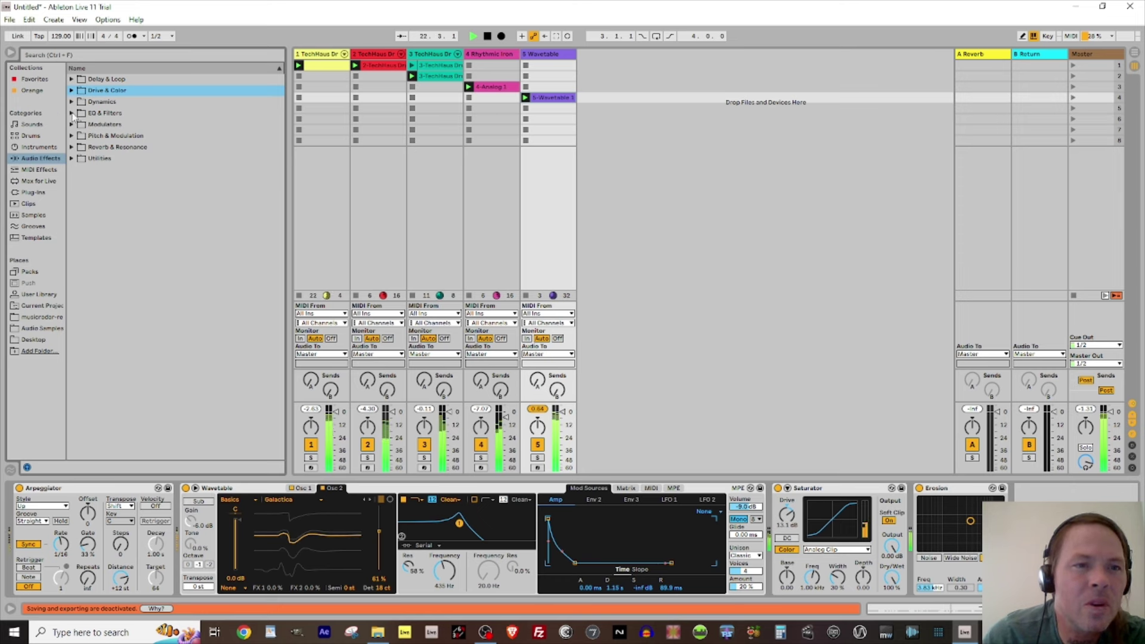
{"action": "left_click", "coordinate": [71, 113]}
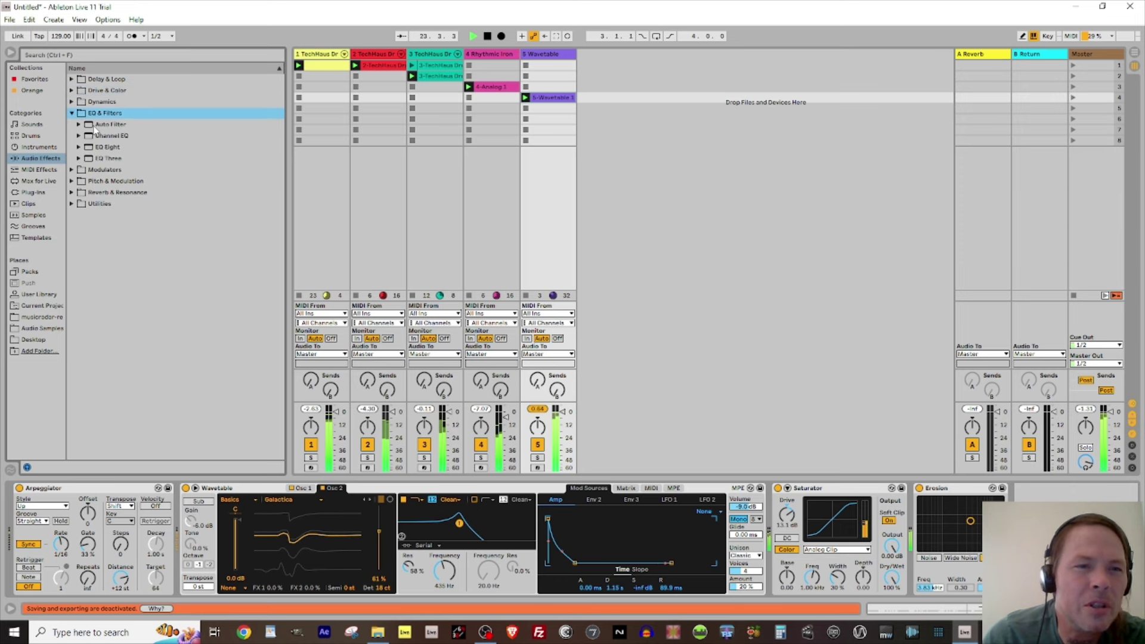
{"action": "left_click", "coordinate": [98, 126]}
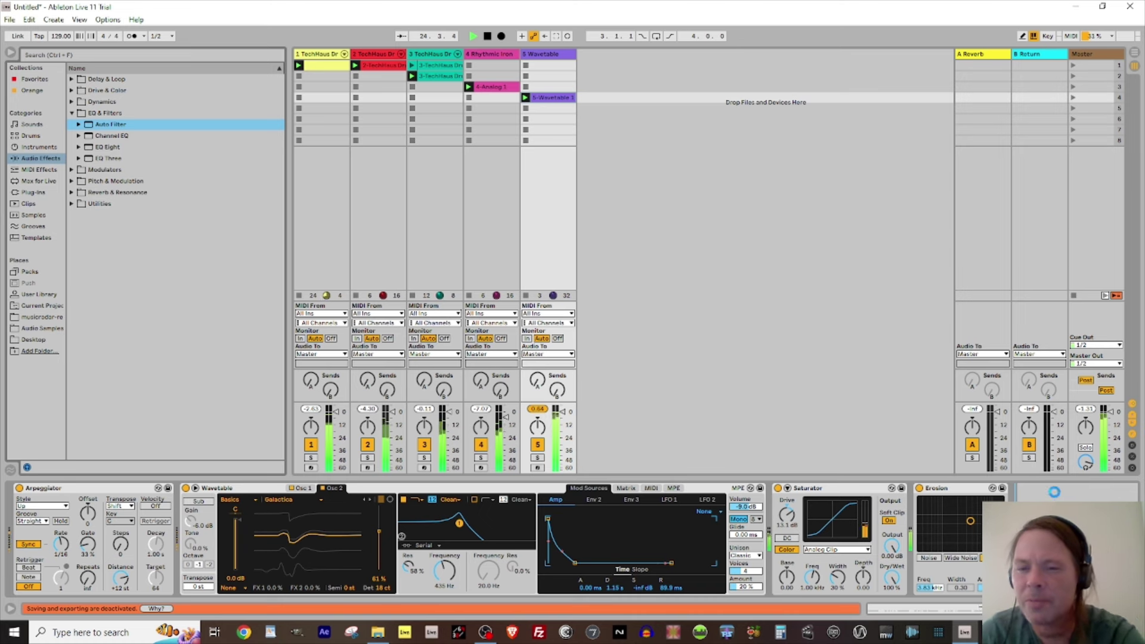
{"action": "key", "text": "Return"}
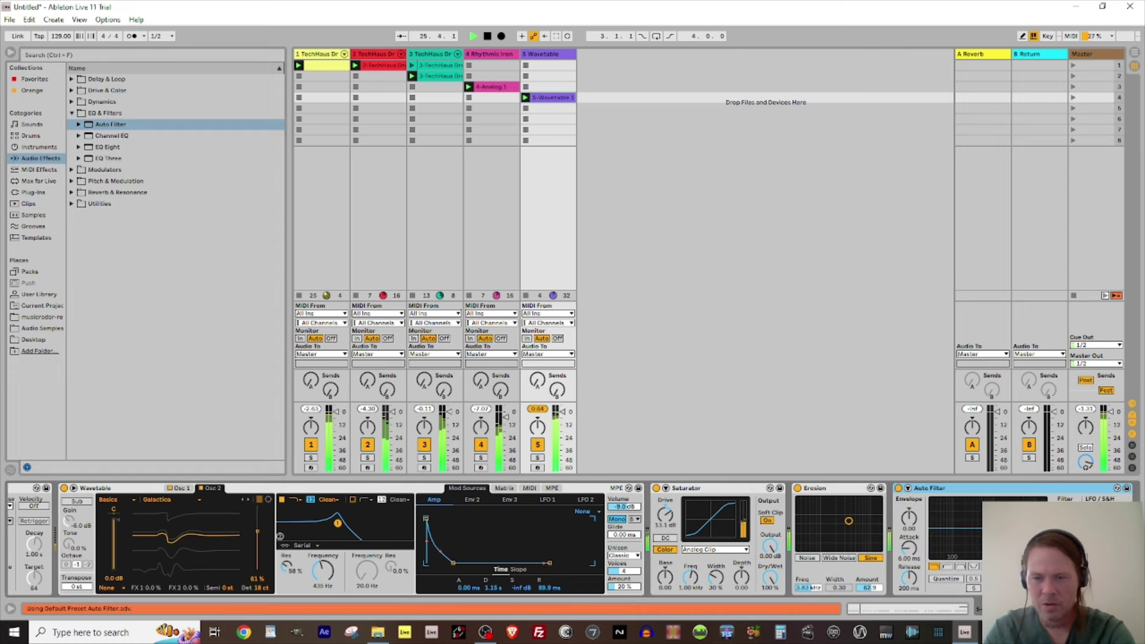
{"action": "left_click", "coordinate": [1065, 518]}
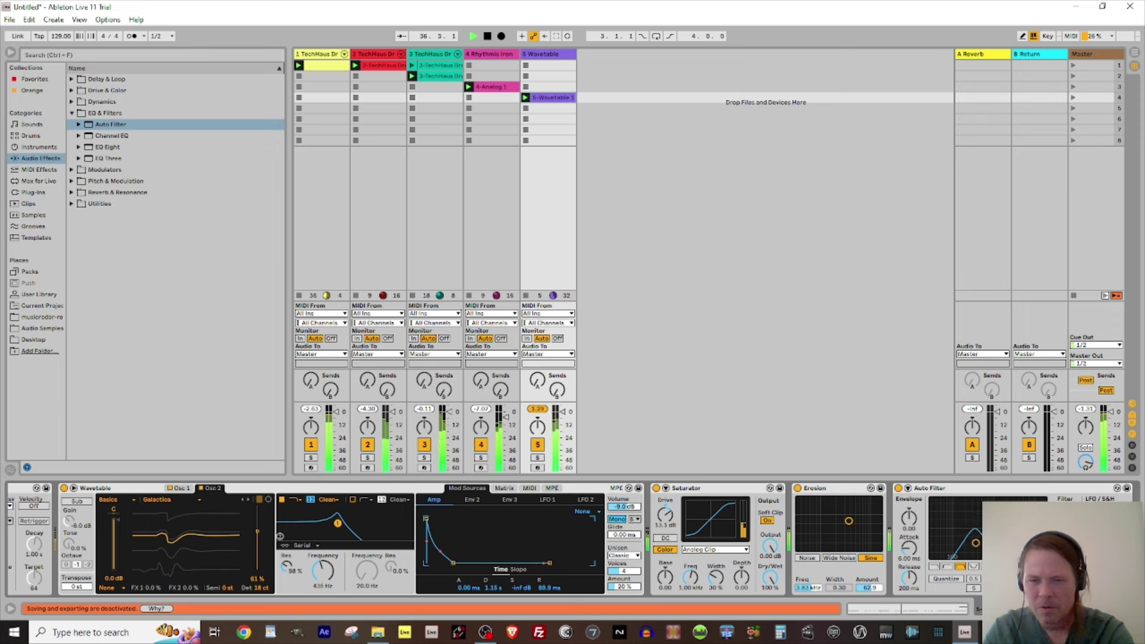
{"action": "scroll", "coordinate": [1057, 525], "scroll_direction": "down", "scroll_amount": 2}
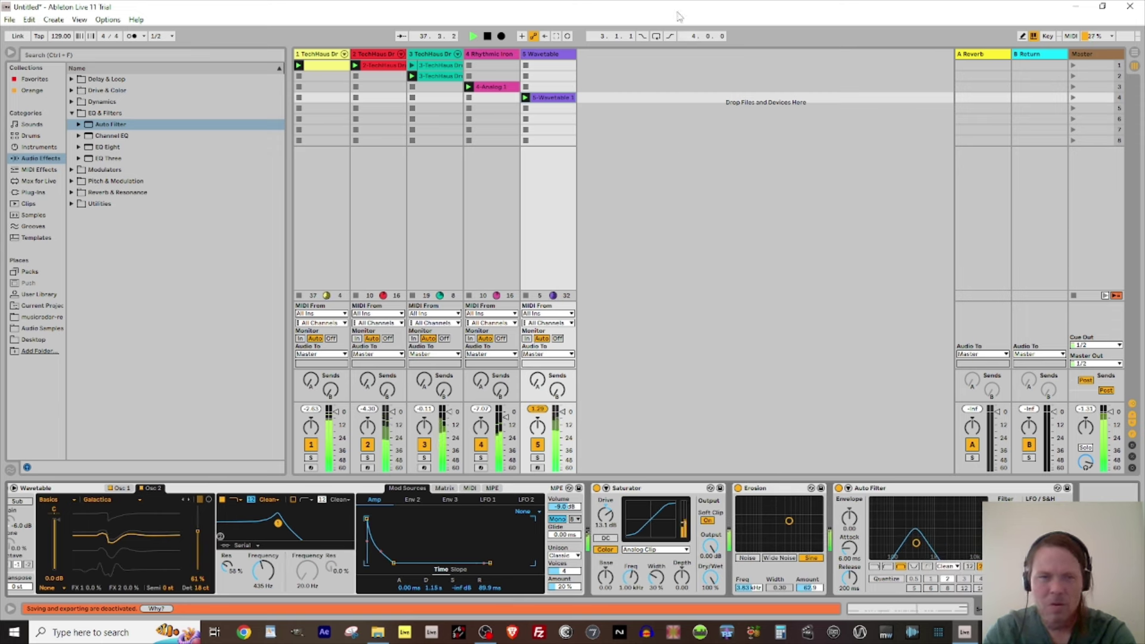
Stop playback and load the Operator instrument onto a new MIDI track after the Wavetable track.
{"action": "left_click", "coordinate": [534, 66]}
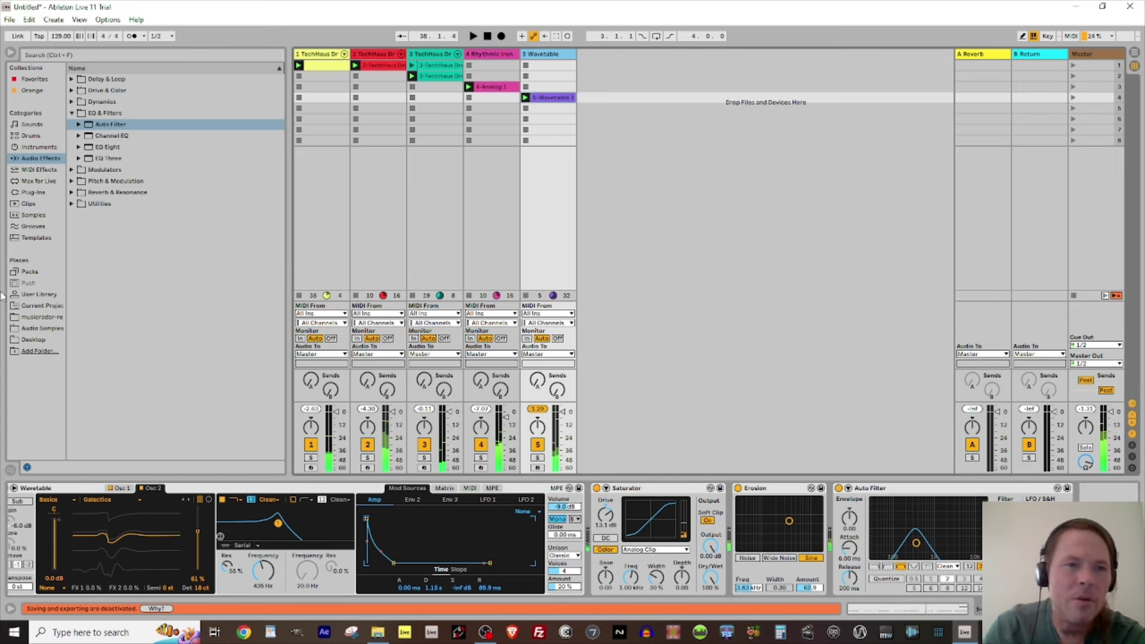
{"action": "left_click", "coordinate": [40, 147]}
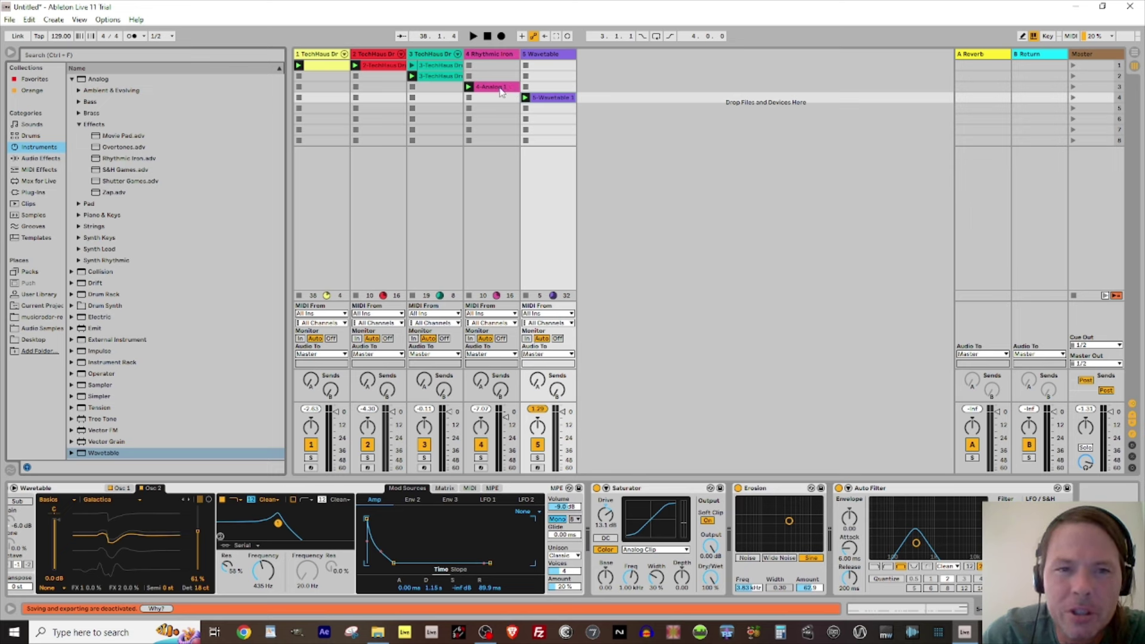
{"action": "left_click", "coordinate": [32, 150]}
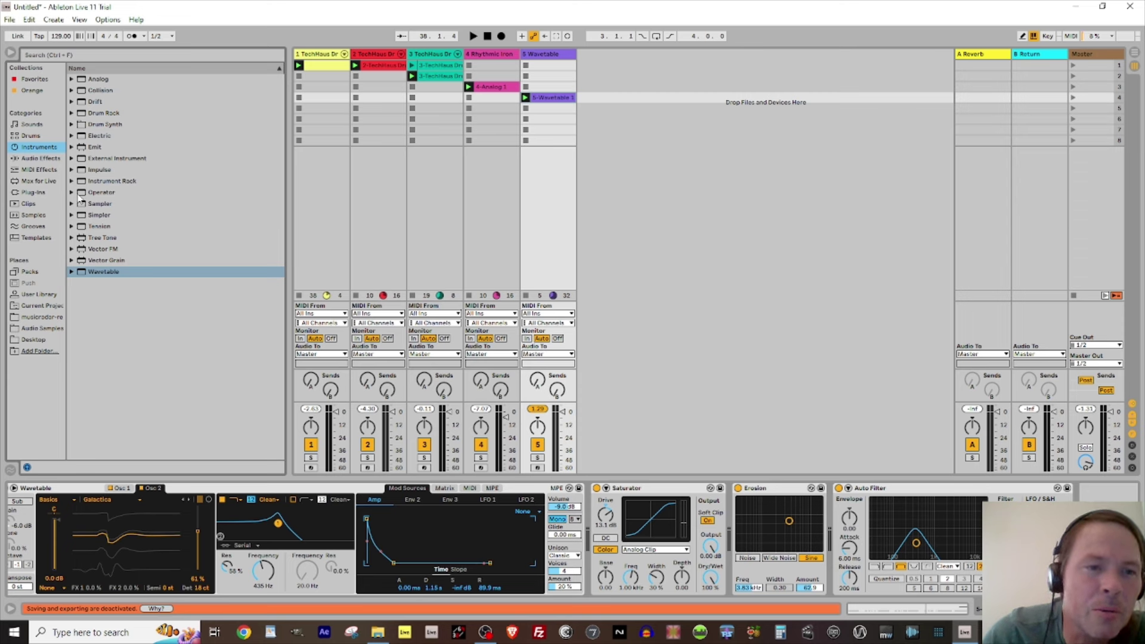
{"action": "left_click_drag", "start_coordinate": [81, 194], "coordinate": [605, 124]}
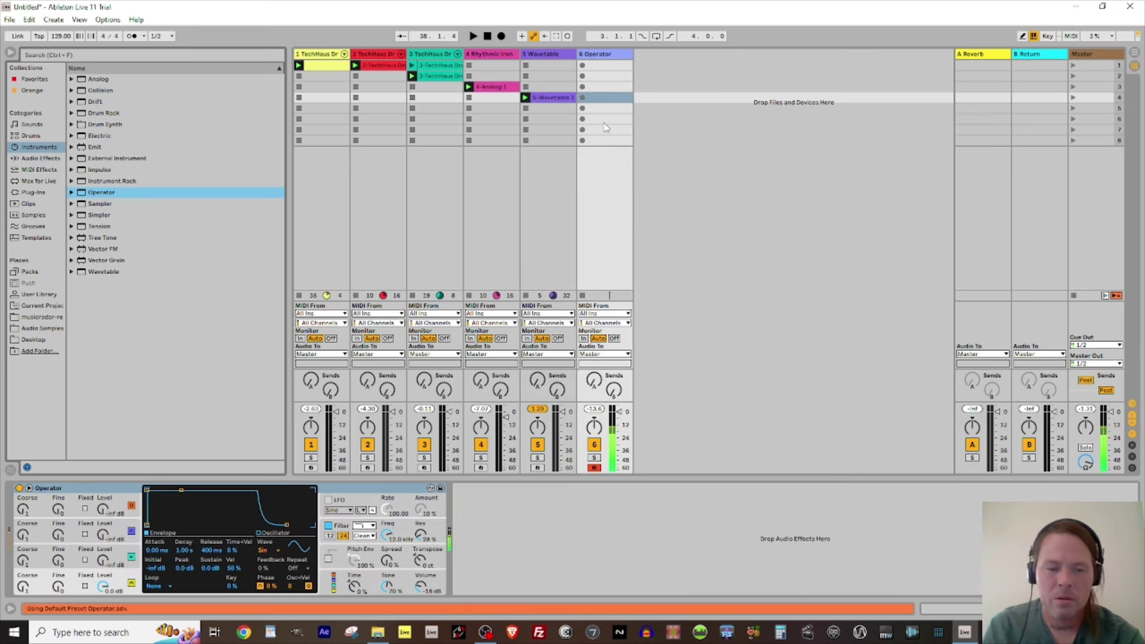
Set Operator's output volume to -13 dB and limit the synth to 1 voice.
{"action": "mouse_move", "coordinate": [429, 567]}
{"action": "left_mouse_down"}
{"action": "mouse_move", "coordinate": [429, 549]}
{"action": "mouse_move", "coordinate": [420, 578]}
{"action": "left_mouse_up"}
{"action": "double_click", "coordinate": [421, 561]}
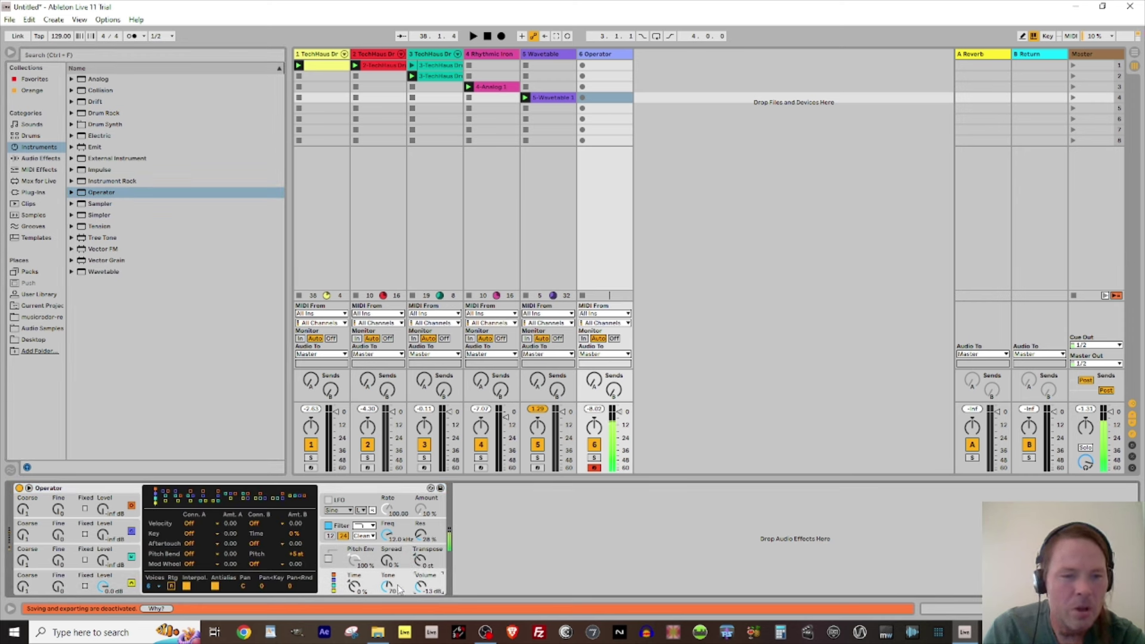
{"action": "left_click", "coordinate": [81, 592]}
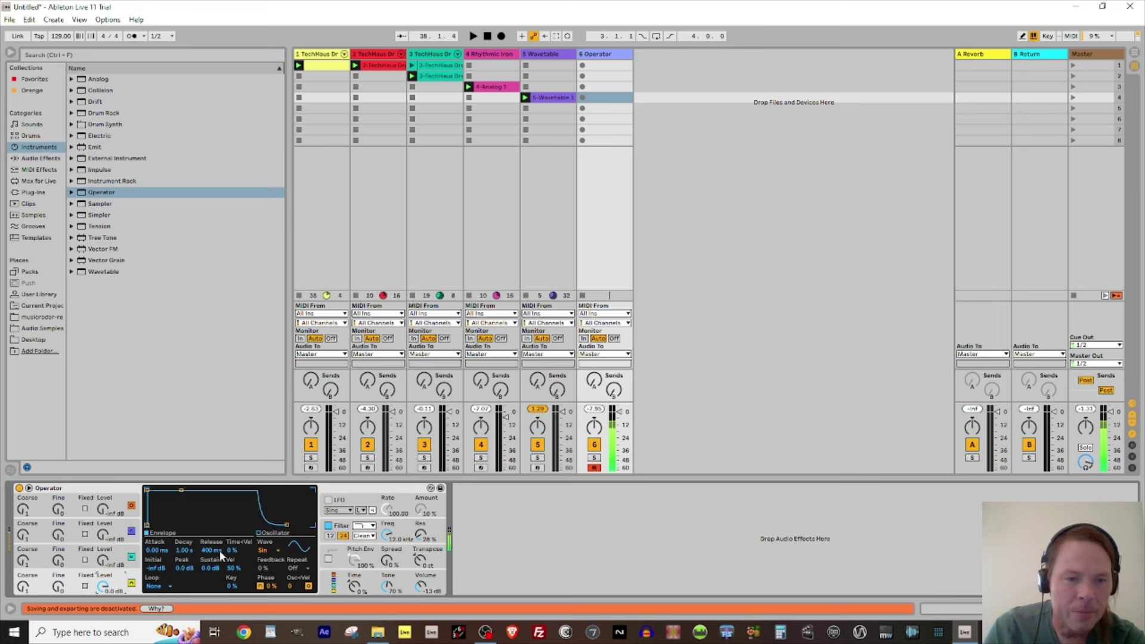
{"action": "left_click", "coordinate": [323, 581]}
{"action": "left_click", "coordinate": [159, 586]}
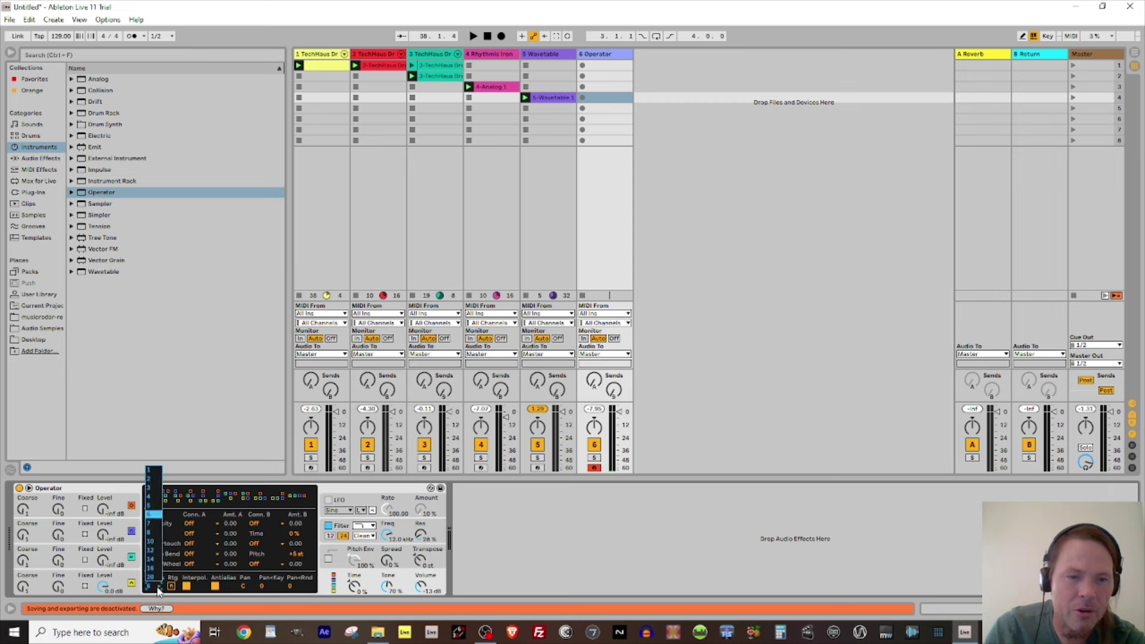
{"action": "left_click", "coordinate": [152, 475]}
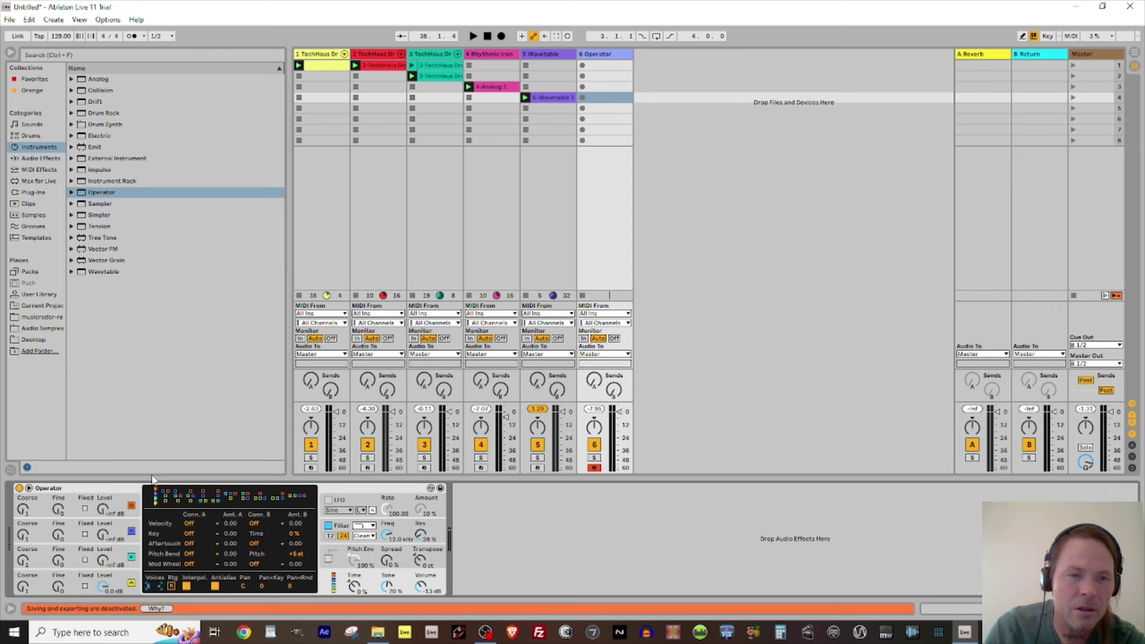
{"action": "left_click", "coordinate": [153, 587]}
{"action": "left_click", "coordinate": [154, 476]}
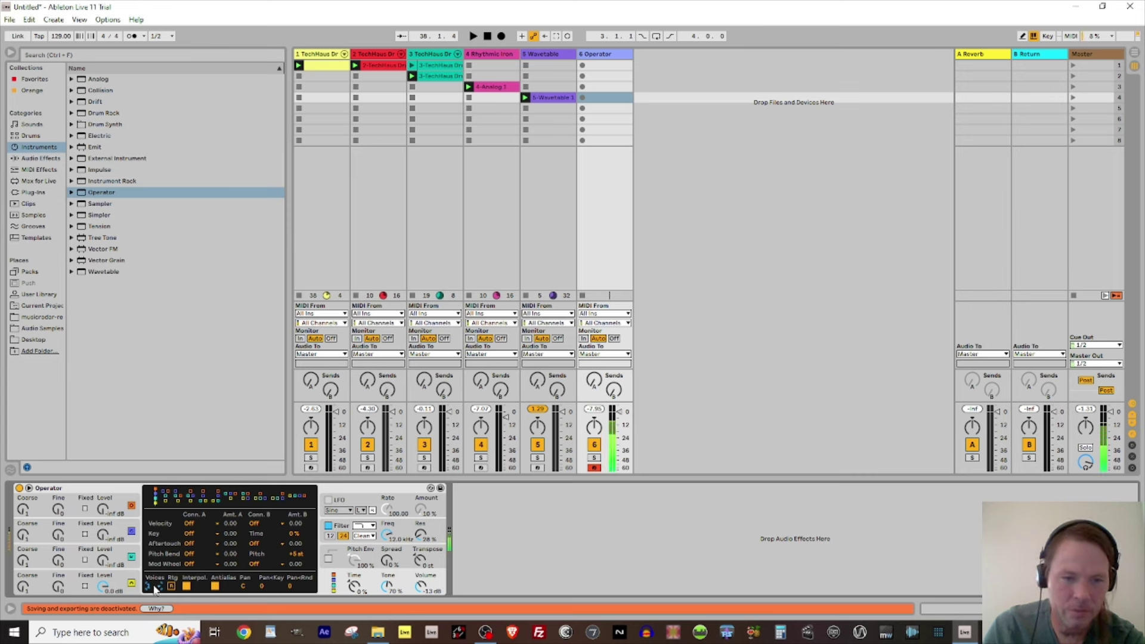
Copy oscillator A's settings to all the other Operator oscillators.
{"action": "left_click", "coordinate": [126, 583]}
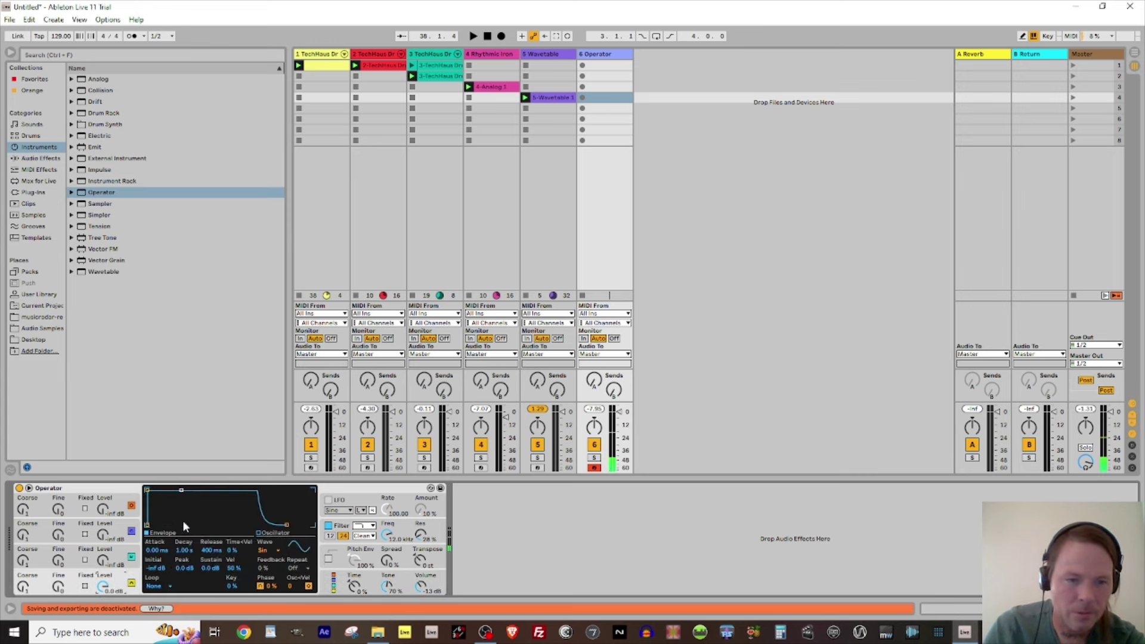
{"action": "right_click", "coordinate": [196, 512]}
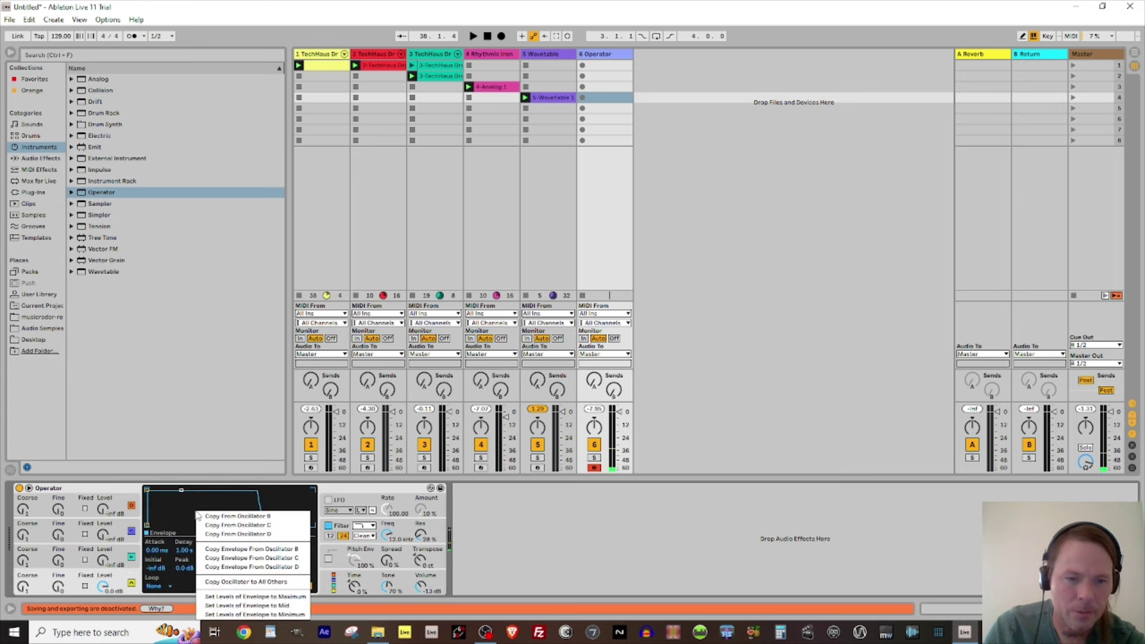
{"action": "left_click", "coordinate": [232, 583]}
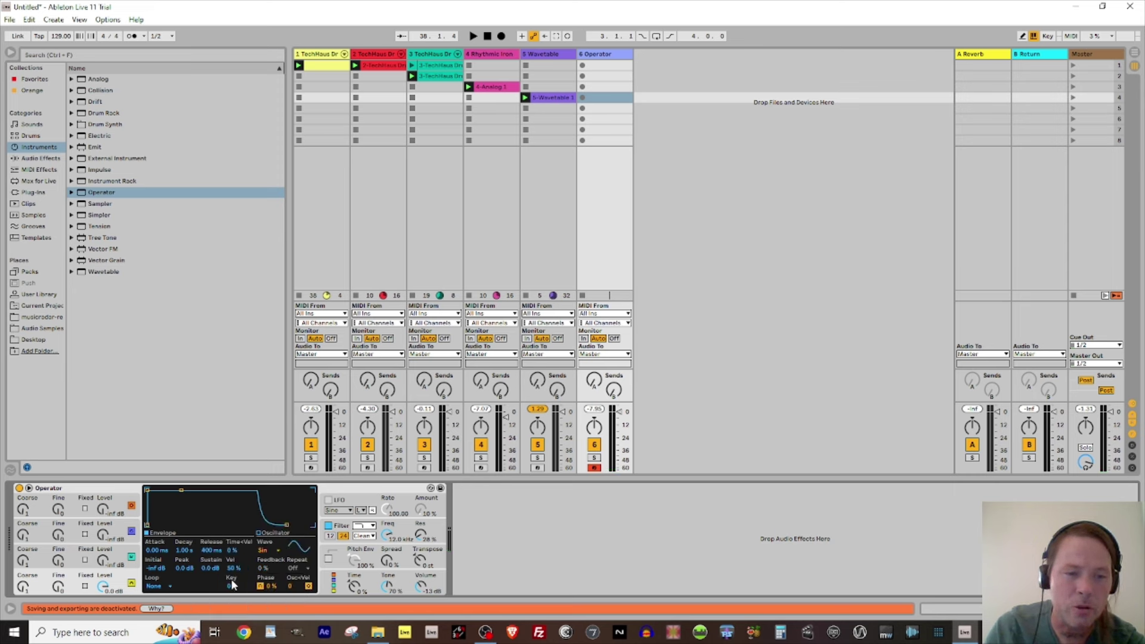
Set Operator's oscillator levels to about -5.7 dB for D, -6.9 dB for C and -47 dB for B.
{"action": "left_click_drag", "start_coordinate": [104, 560], "coordinate": [103, 513]}
{"action": "left_click", "coordinate": [101, 533]}
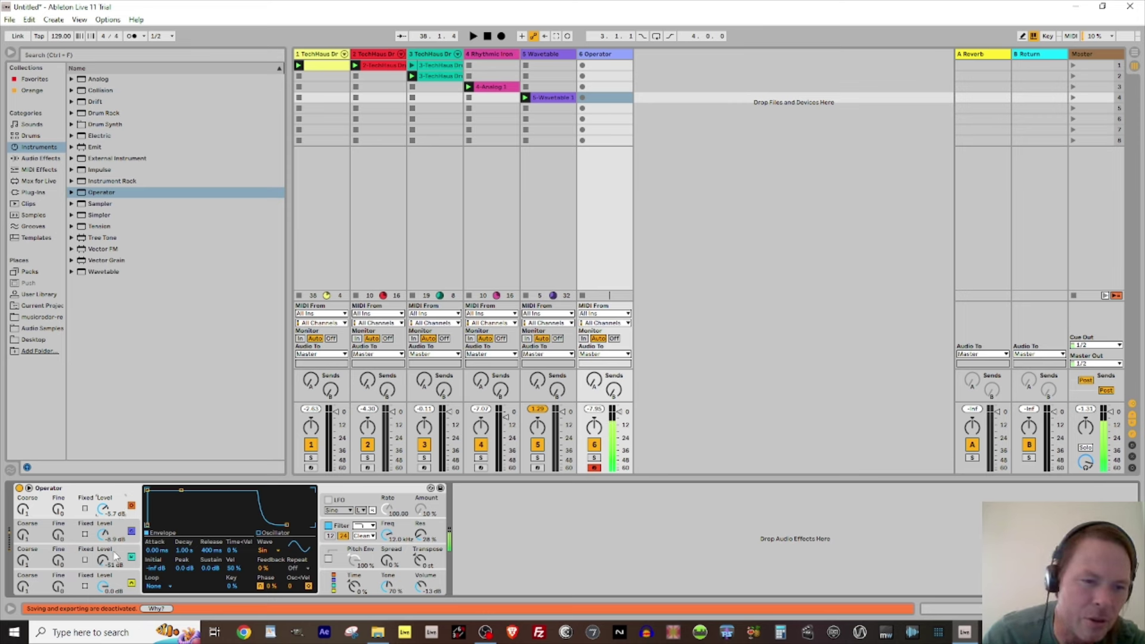
{"action": "left_click", "coordinate": [325, 578]}
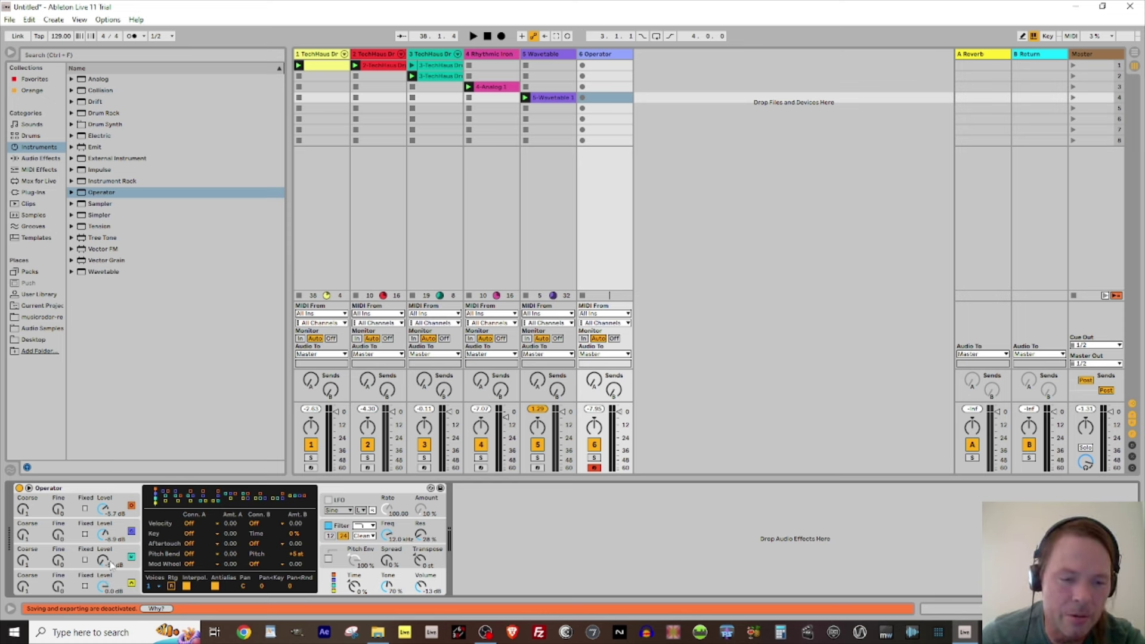
{"action": "key", "text": "a"}
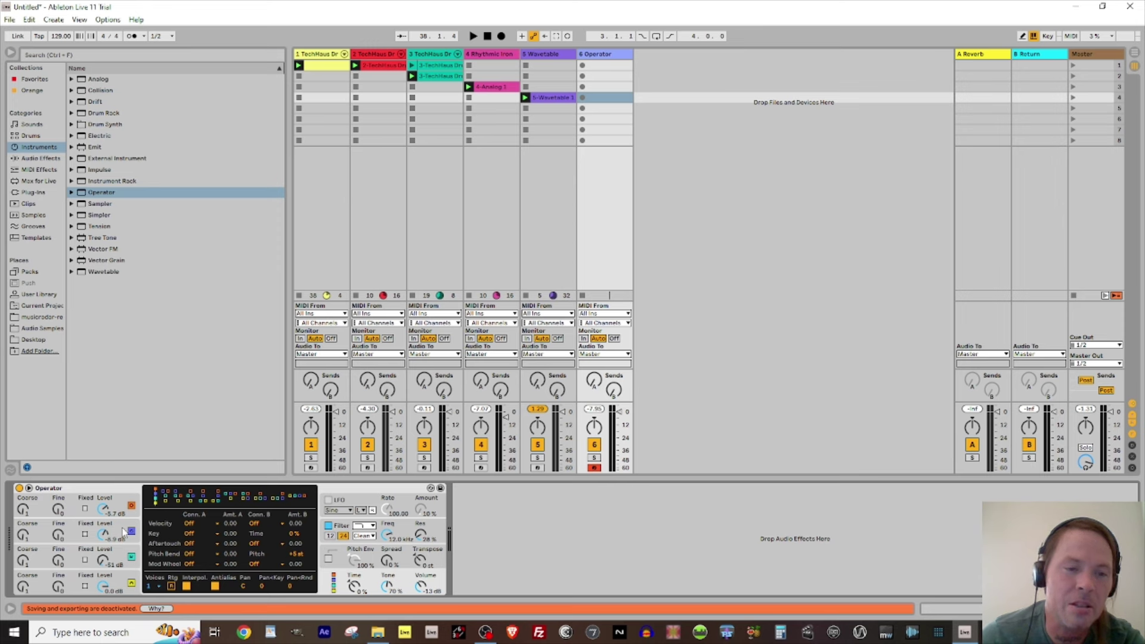
{"action": "left_click_drag", "start_coordinate": [104, 561], "coordinate": [103, 575]}
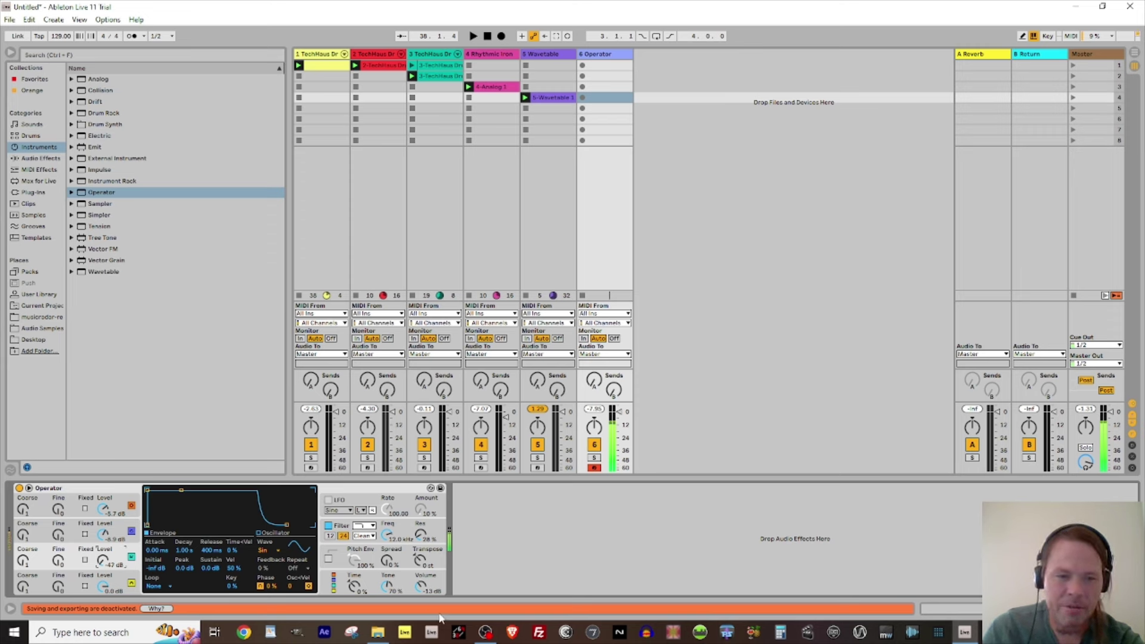
Set Operator's tone to 83 % and its filter frequency to about 2.95 kHz.
{"action": "left_click_drag", "start_coordinate": [389, 588], "coordinate": [389, 593]}
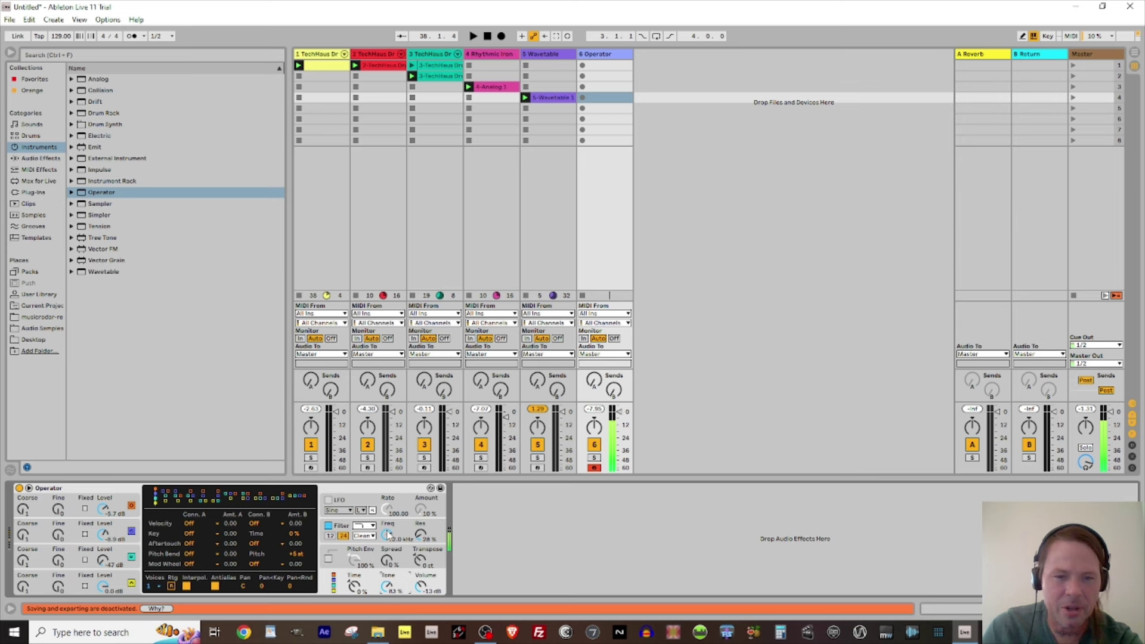
{"action": "left_click_drag", "start_coordinate": [387, 535], "coordinate": [387, 536]}
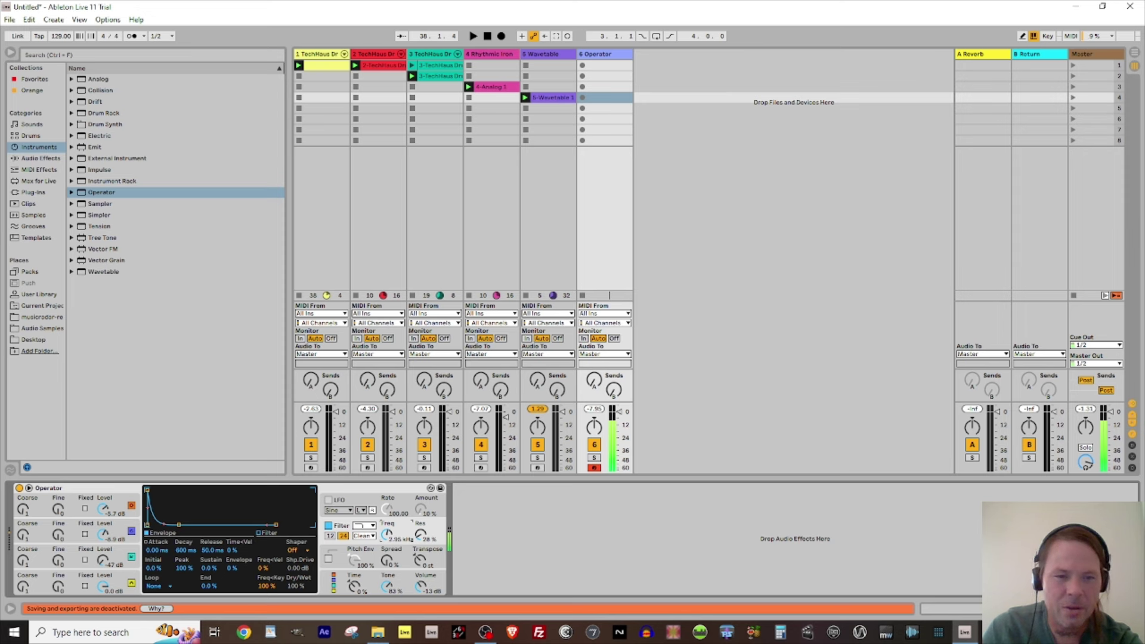
Turn on Operator's LFO, route it to the filter and give it the S&H waveform.
{"action": "left_click", "coordinate": [330, 505]}
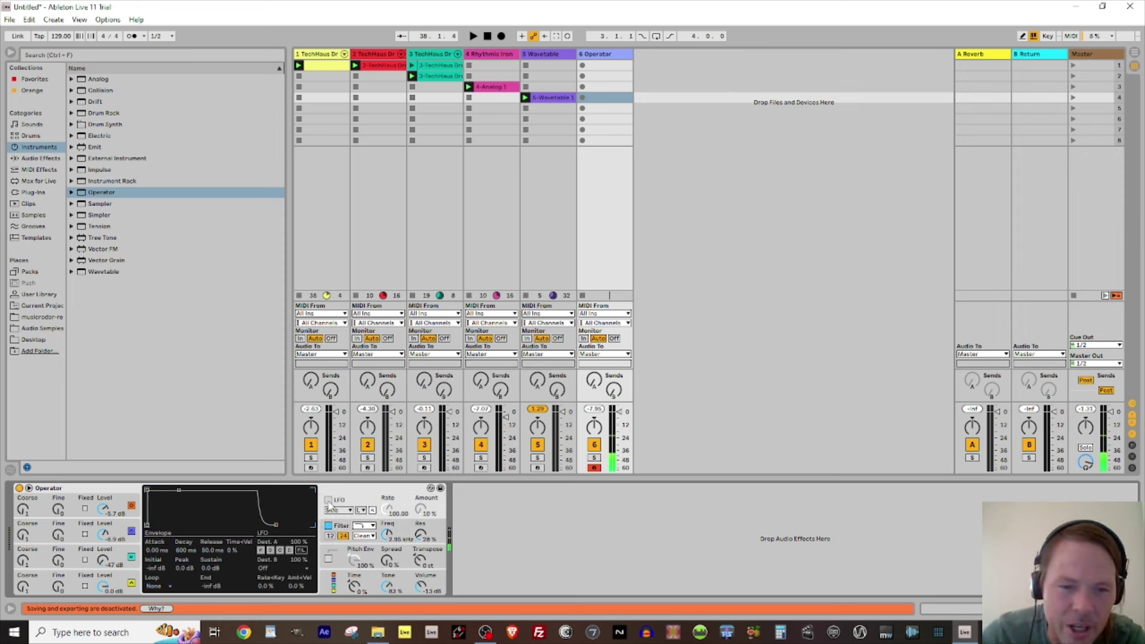
{"action": "left_click", "coordinate": [329, 500]}
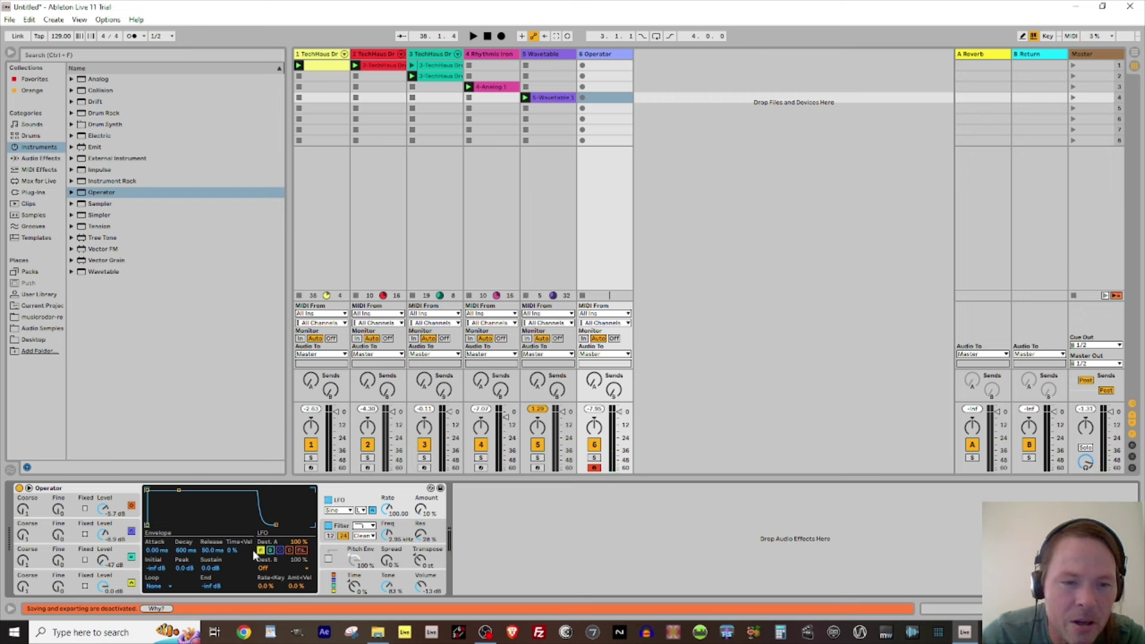
{"action": "left_click", "coordinate": [300, 551]}
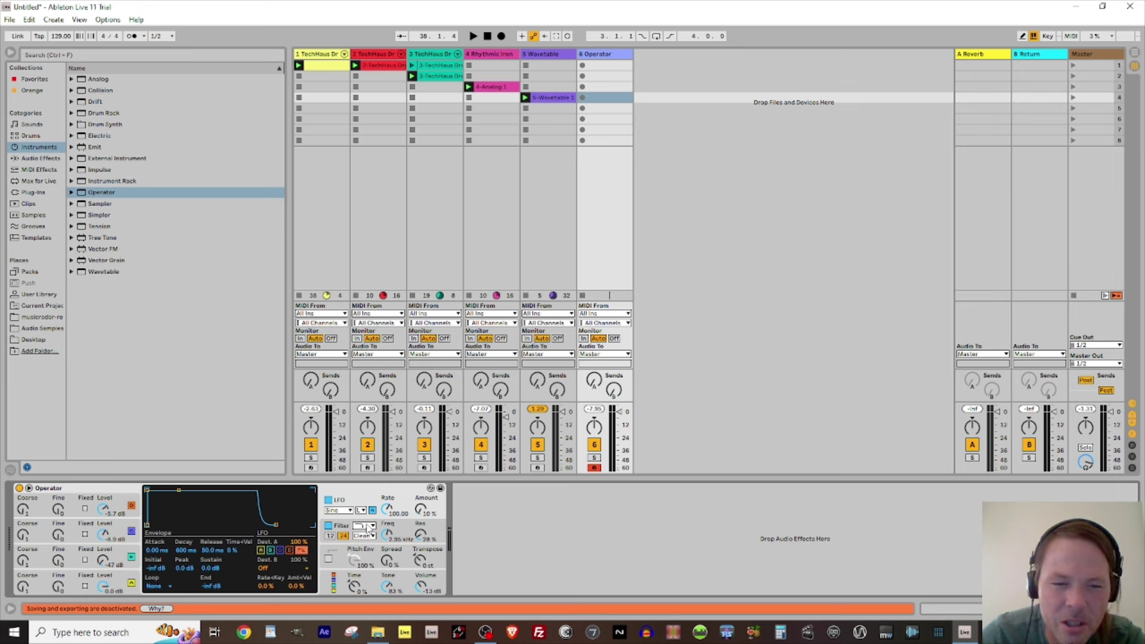
{"action": "left_click", "coordinate": [342, 511]}
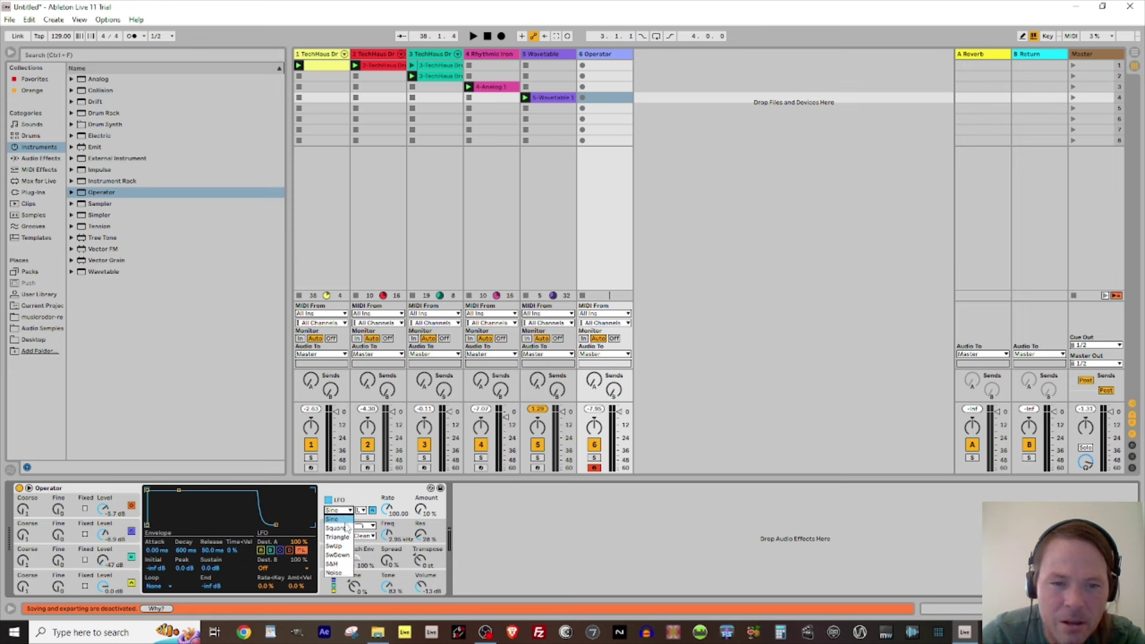
{"action": "left_click", "coordinate": [342, 563]}
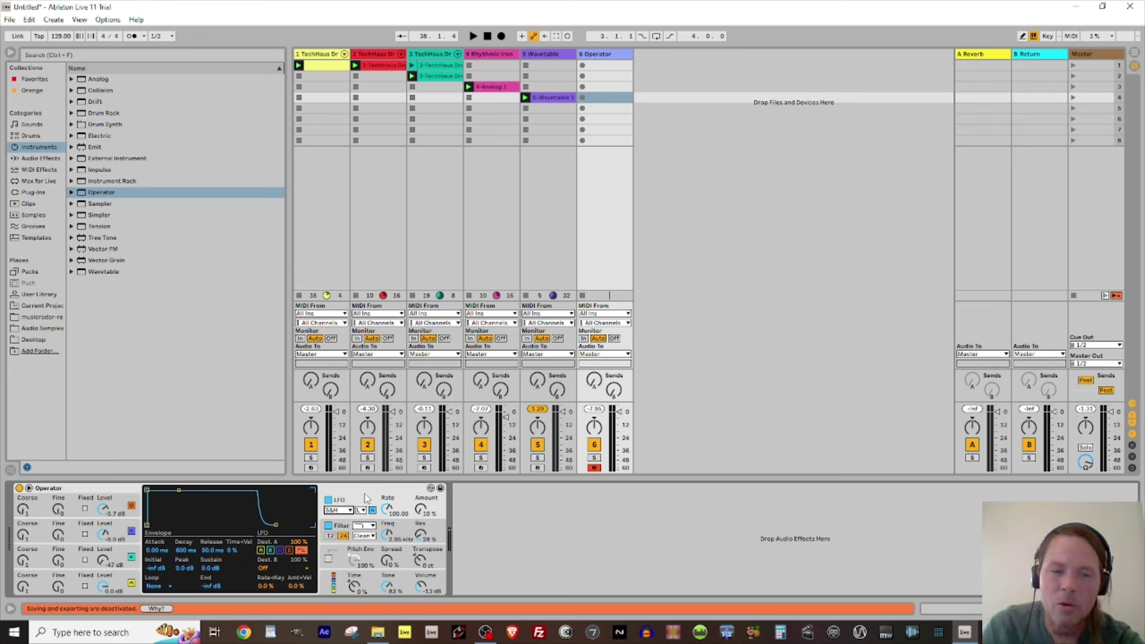
Set the LFO amount to about 55 % and sync its rate to 1/8.
{"action": "left_click_drag", "start_coordinate": [423, 511], "coordinate": [424, 480]}
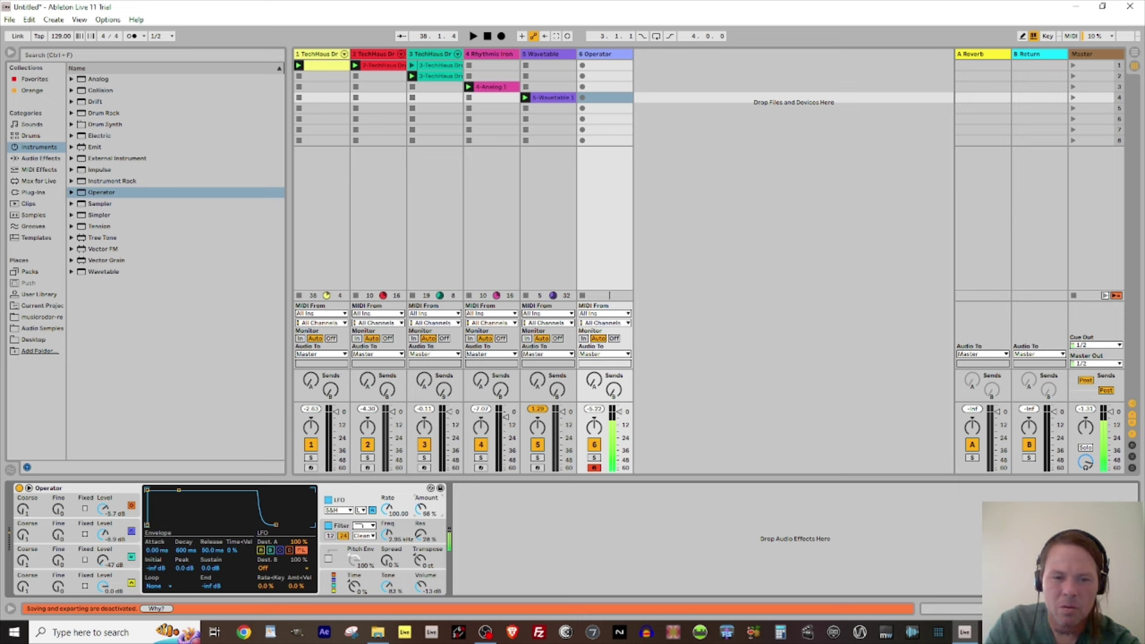
{"action": "left_click", "coordinate": [361, 511]}
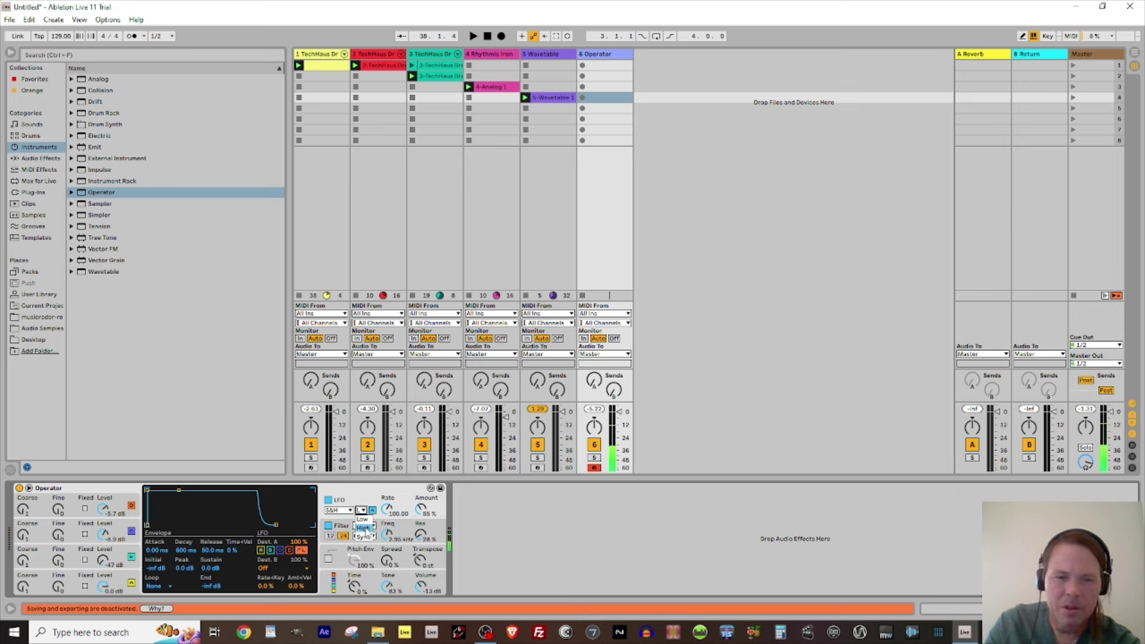
{"action": "left_click", "coordinate": [364, 538]}
{"action": "left_click_drag", "start_coordinate": [387, 510], "coordinate": [387, 504]}
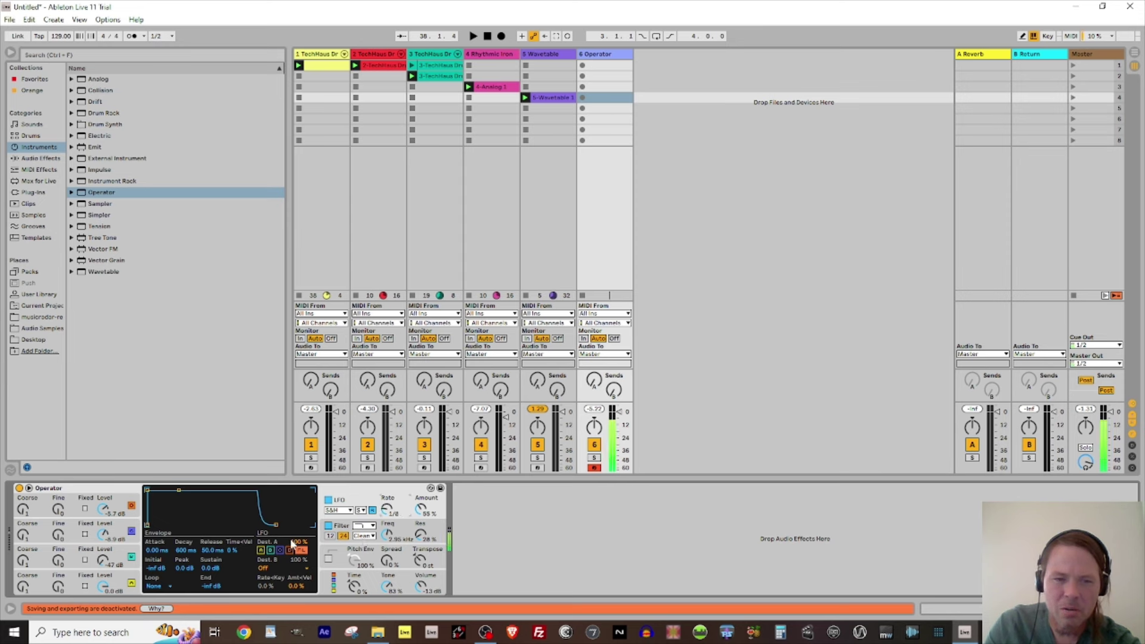
Try a higher level for oscillator B, and bring it all the way down to -inf dB.
{"action": "left_click_drag", "start_coordinate": [105, 565], "coordinate": [104, 560]}
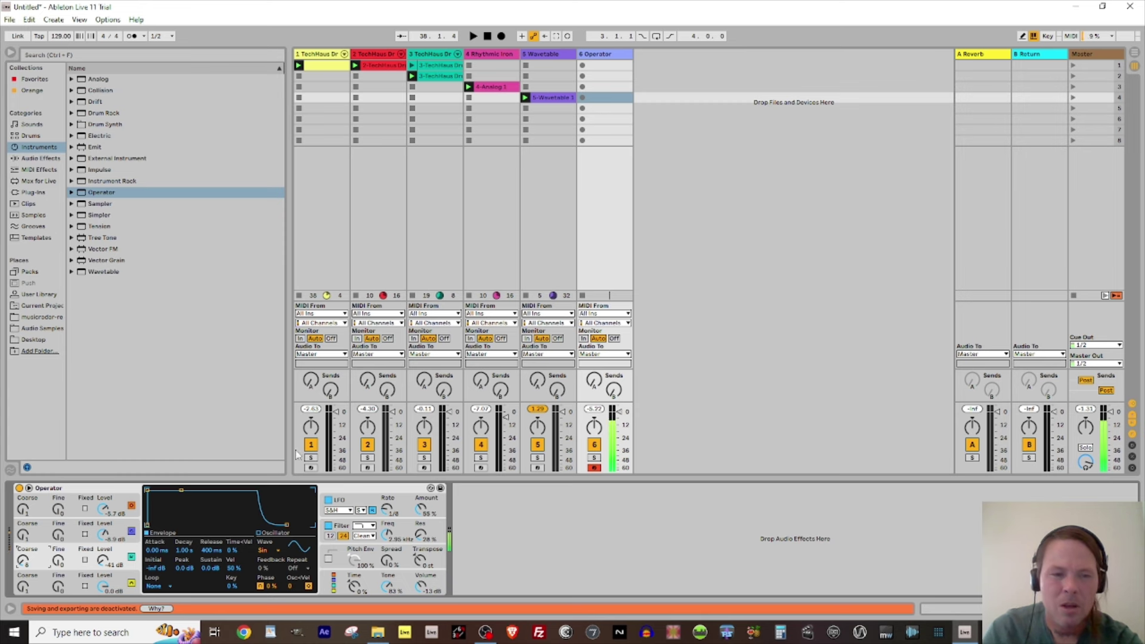
{"action": "left_click_drag", "start_coordinate": [97, 563], "coordinate": [97, 597]}
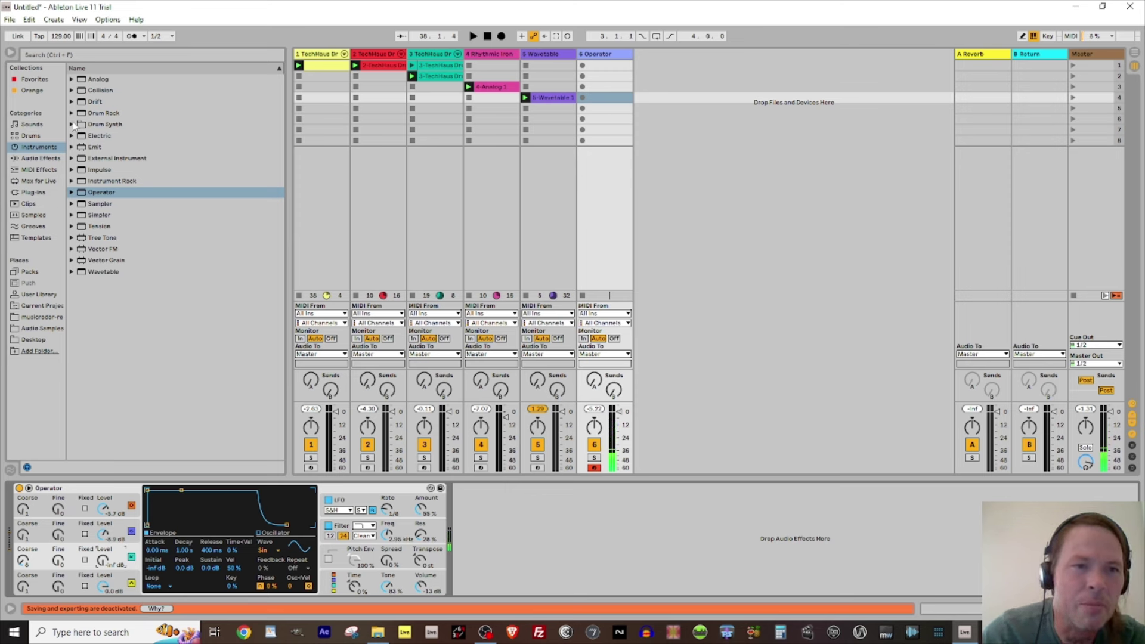
Add a Drum Buss from the Drive & Color effects after Operator and set its drive to 44 %.
{"action": "left_click", "coordinate": [38, 158]}
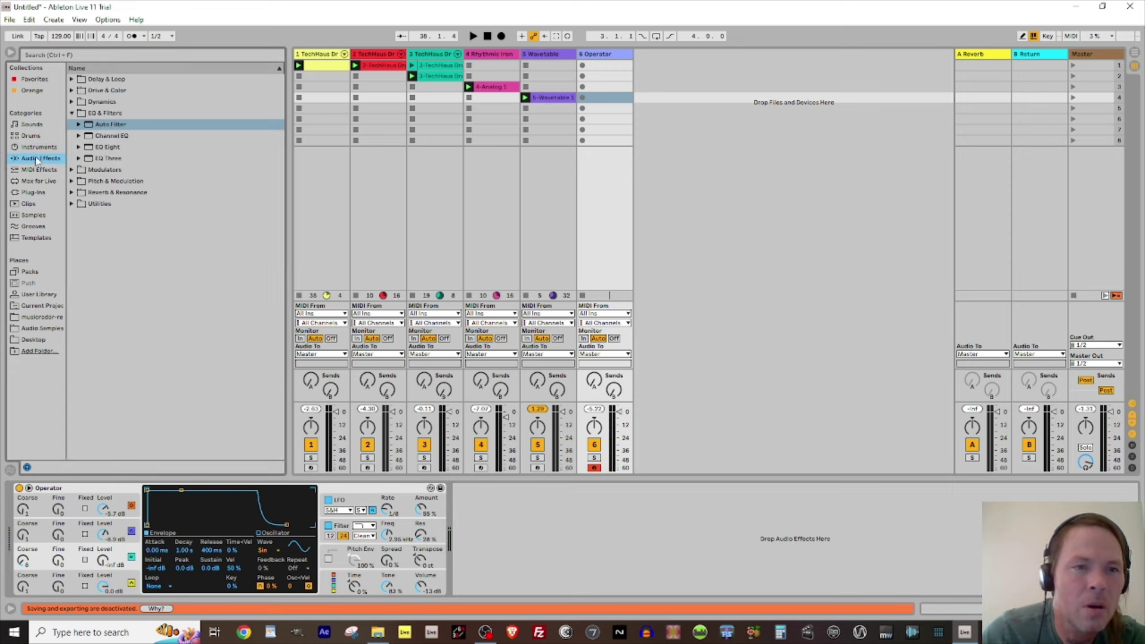
{"action": "left_click", "coordinate": [71, 91]}
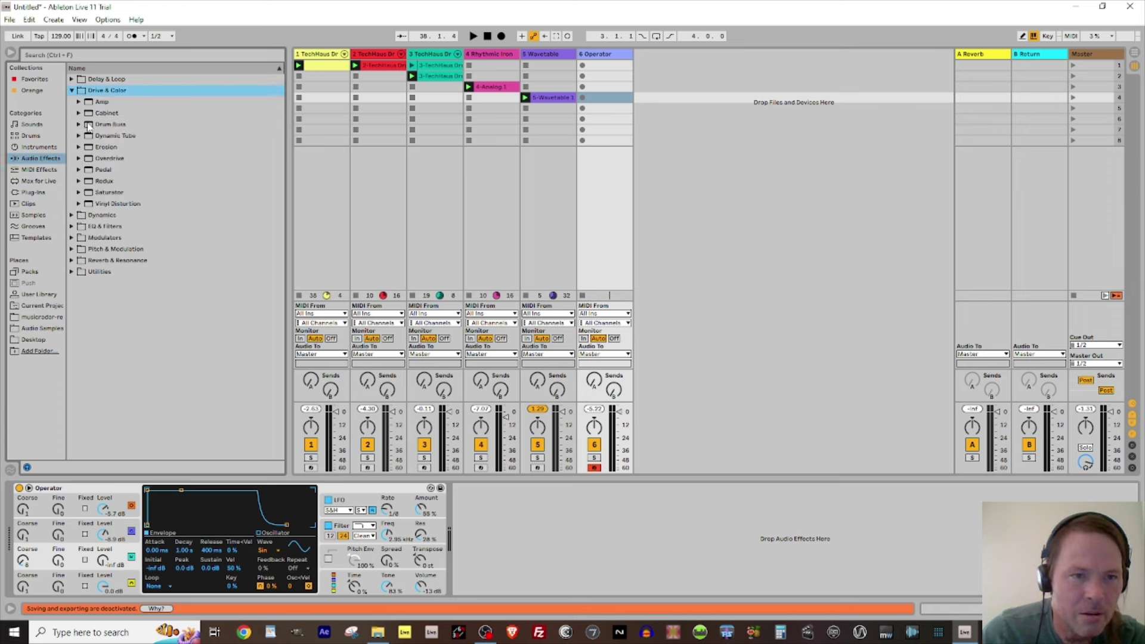
{"action": "left_click_drag", "start_coordinate": [88, 127], "coordinate": [531, 541]}
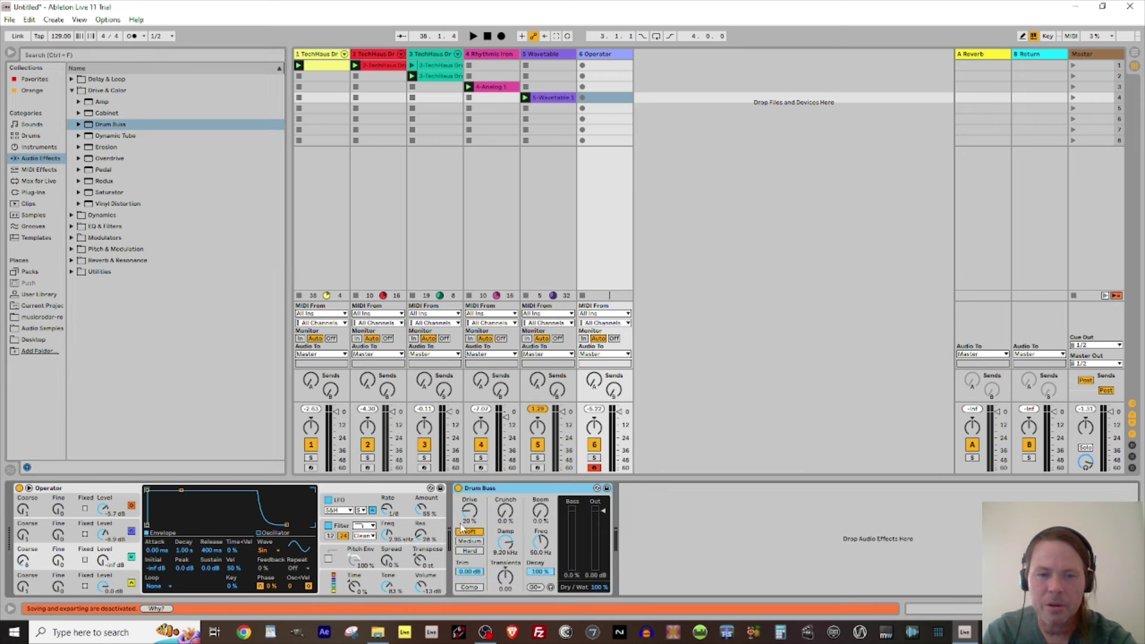
{"action": "left_click_drag", "start_coordinate": [466, 517], "coordinate": [465, 506]}
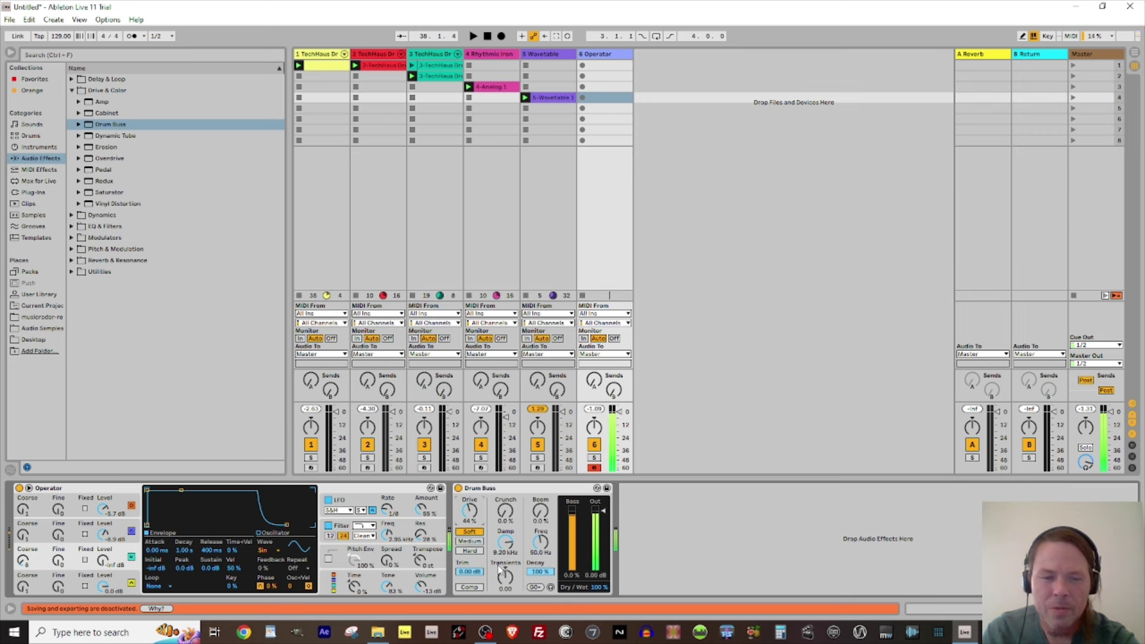
Audition the Medium and Hard distortion types in Drum Buss, and go back to Soft.
{"action": "left_click", "coordinate": [472, 541]}
{"action": "left_click", "coordinate": [471, 551]}
{"action": "left_click", "coordinate": [471, 532]}
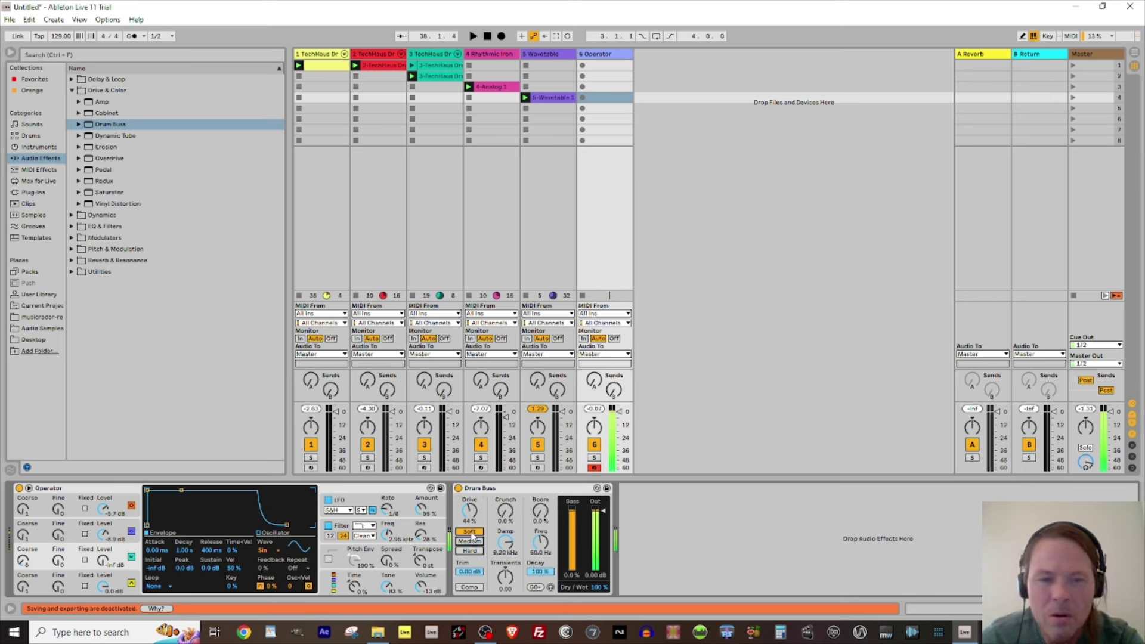
Turn on the Drum Buss compressor and force the Boom frequency to the nearest note, 49.0 Hz.
{"action": "left_click", "coordinate": [479, 588]}
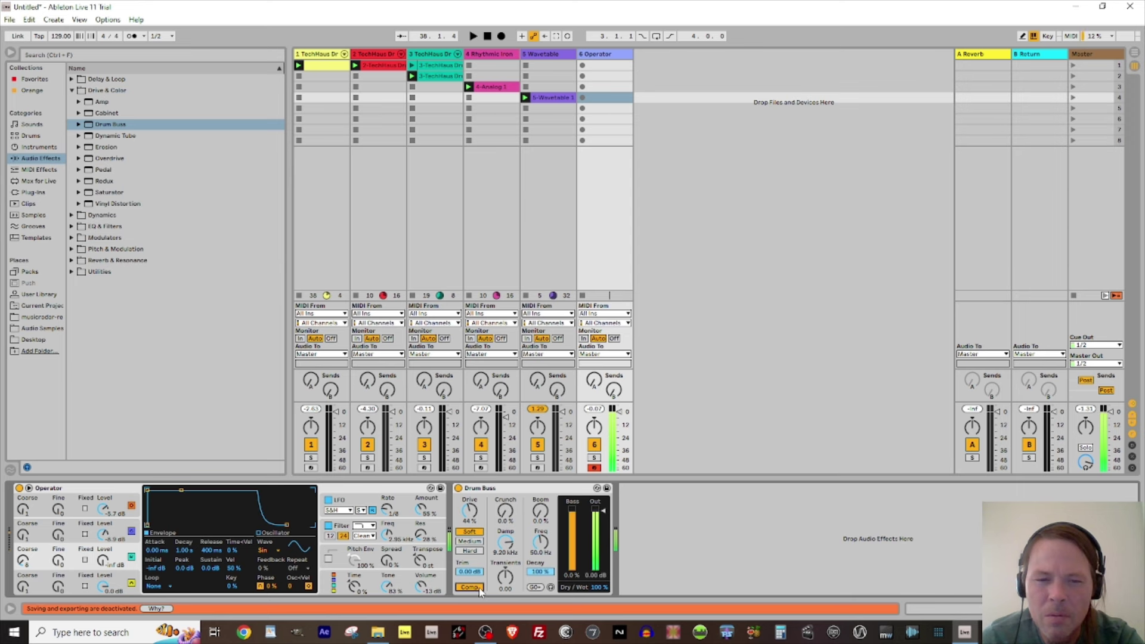
{"action": "left_click", "coordinate": [539, 587]}
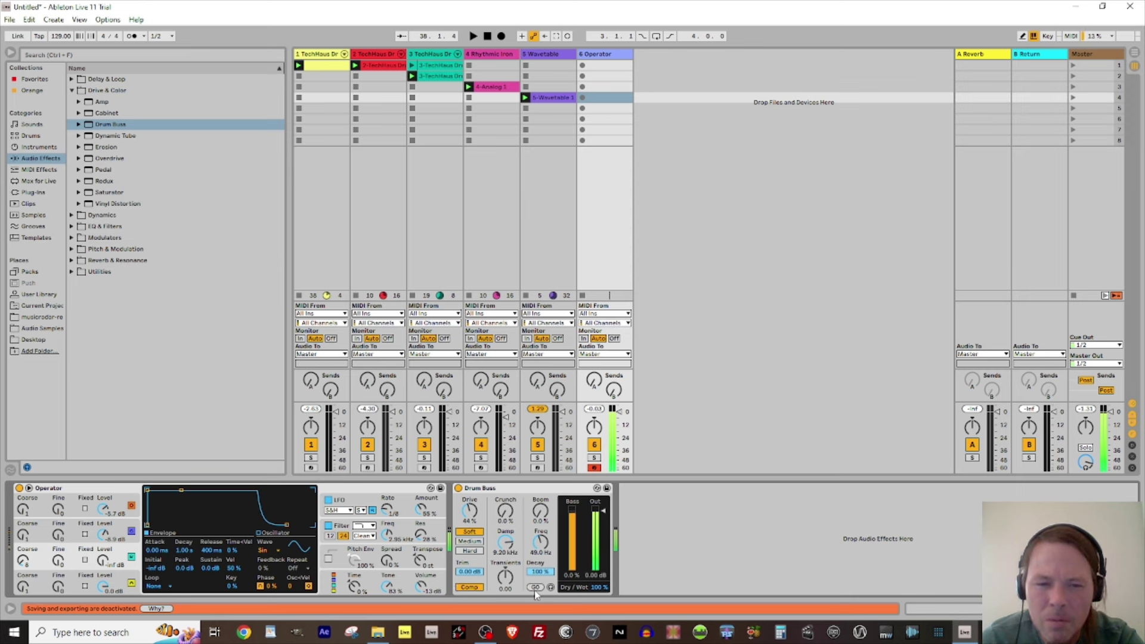
Set the Drum Buss Boom to 14 % at 57.7 Hz and its Crunch to 25 %.
{"action": "left_click", "coordinate": [540, 543]}
{"action": "mouse_move", "coordinate": [540, 511]}
{"action": "left_mouse_down"}
{"action": "mouse_move", "coordinate": [541, 494]}
{"action": "mouse_move", "coordinate": [540, 519]}
{"action": "left_mouse_up"}
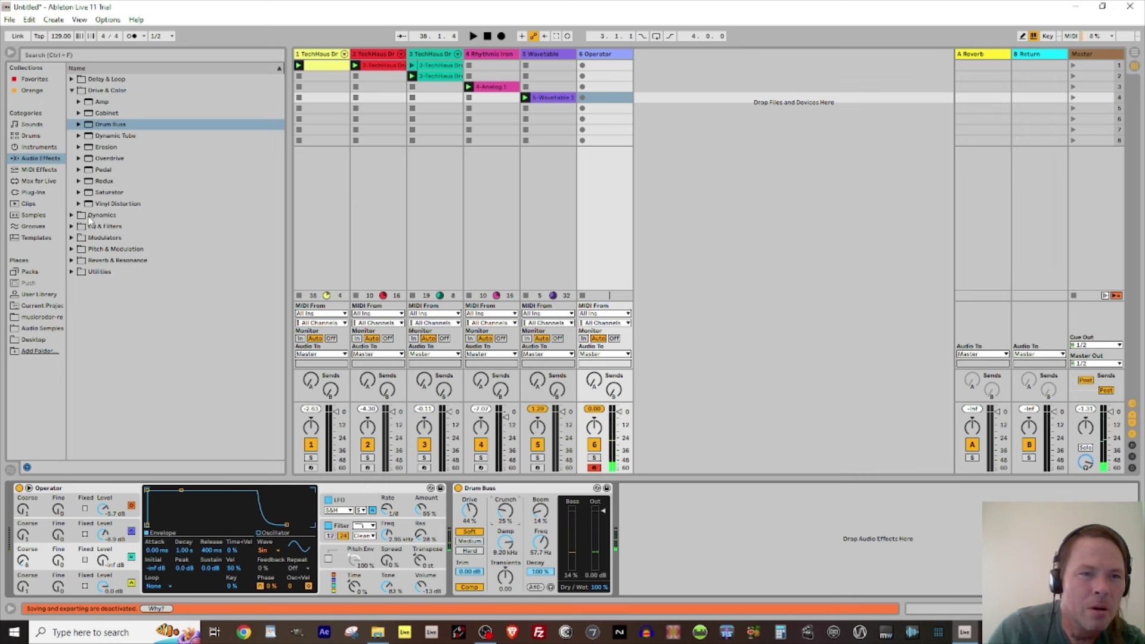
Add a Saturator after Drum Buss with Soft Clip on, try a lower drive, and reset the drive to 0.00 dB.
{"action": "mouse_move", "coordinate": [92, 193]}
{"action": "left_mouse_down"}
{"action": "mouse_move", "coordinate": [589, 444]}
{"action": "mouse_move", "coordinate": [653, 538]}
{"action": "mouse_move", "coordinate": [707, 519]}
{"action": "mouse_move", "coordinate": [631, 508]}
{"action": "left_mouse_up"}
{"action": "left_click", "coordinate": [737, 520]}
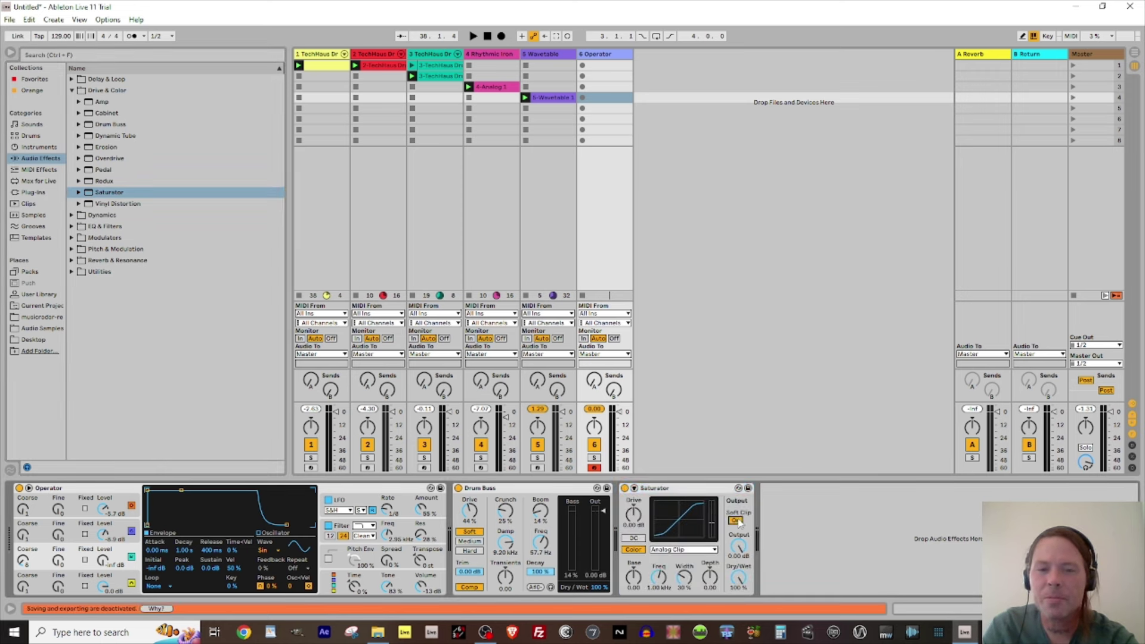
{"action": "left_click_drag", "start_coordinate": [633, 512], "coordinate": [633, 524]}
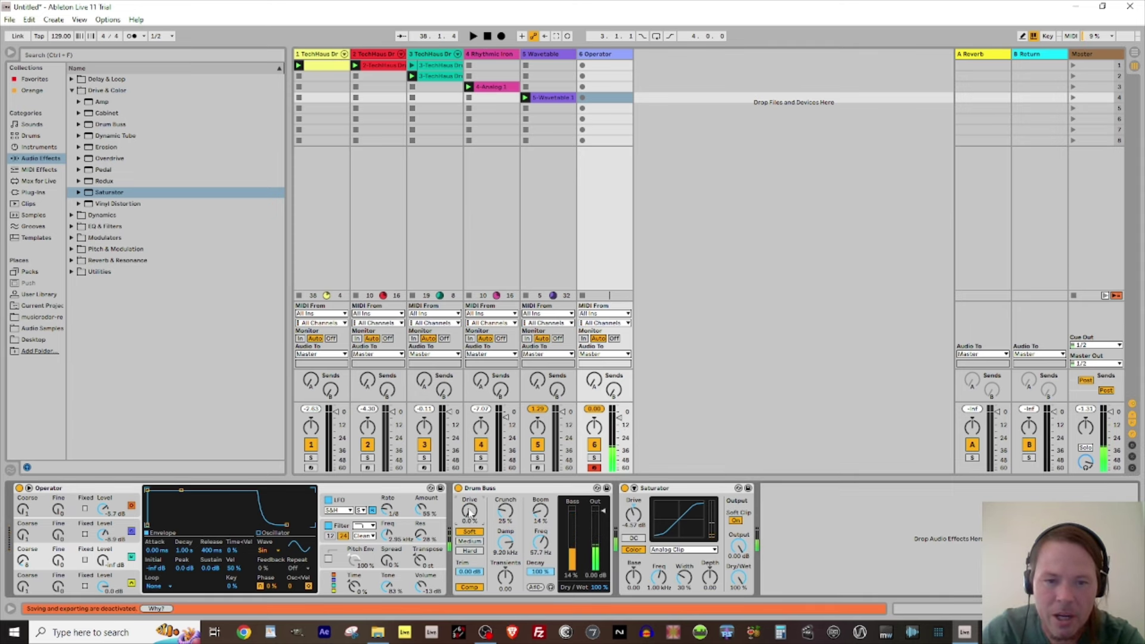
{"action": "double_click", "coordinate": [637, 516]}
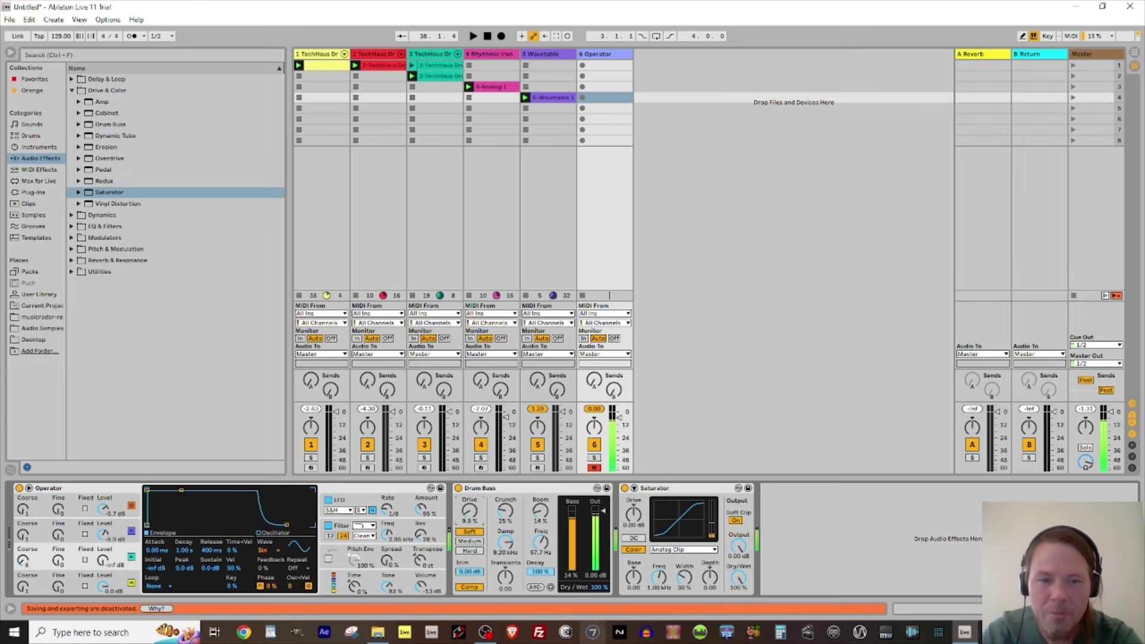
{"action": "left_click", "coordinate": [487, 623]}
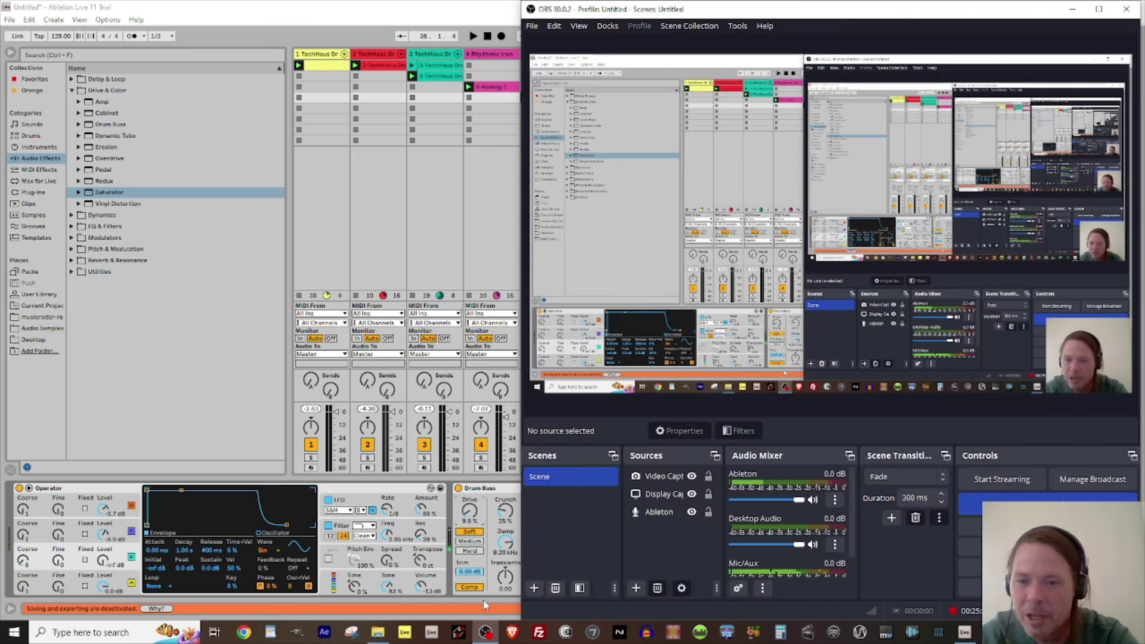
{"action": "left_click", "coordinate": [346, 16]}
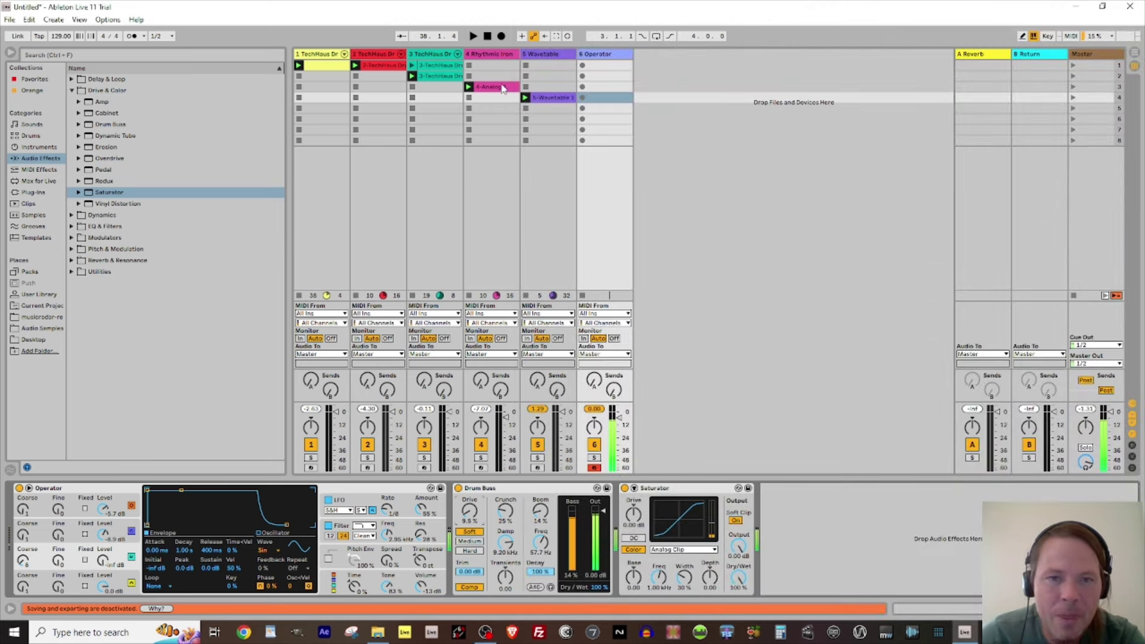
Stop the clips on the third drum track, the Rhythmic Iron track and the Wavetable track.
{"action": "left_click", "coordinate": [412, 87]}
{"action": "left_click", "coordinate": [470, 98]}
{"action": "left_click", "coordinate": [526, 119]}
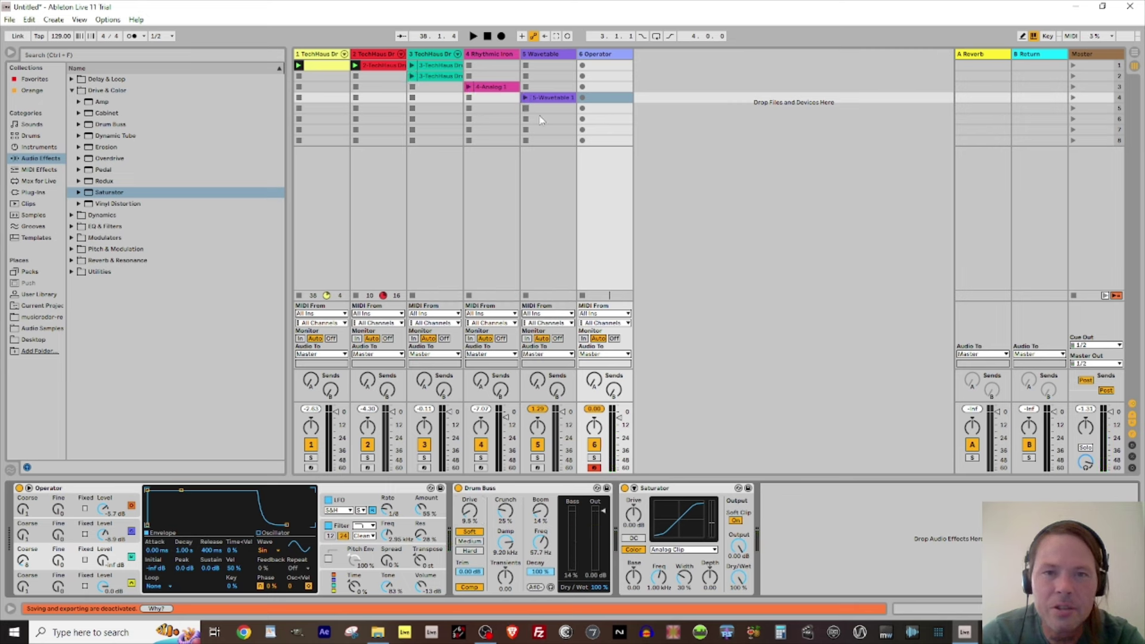
Record a four-bar clip in the fifth slot of the Operator track over the playing drums, and review its notes.
{"action": "key", "text": "space"}
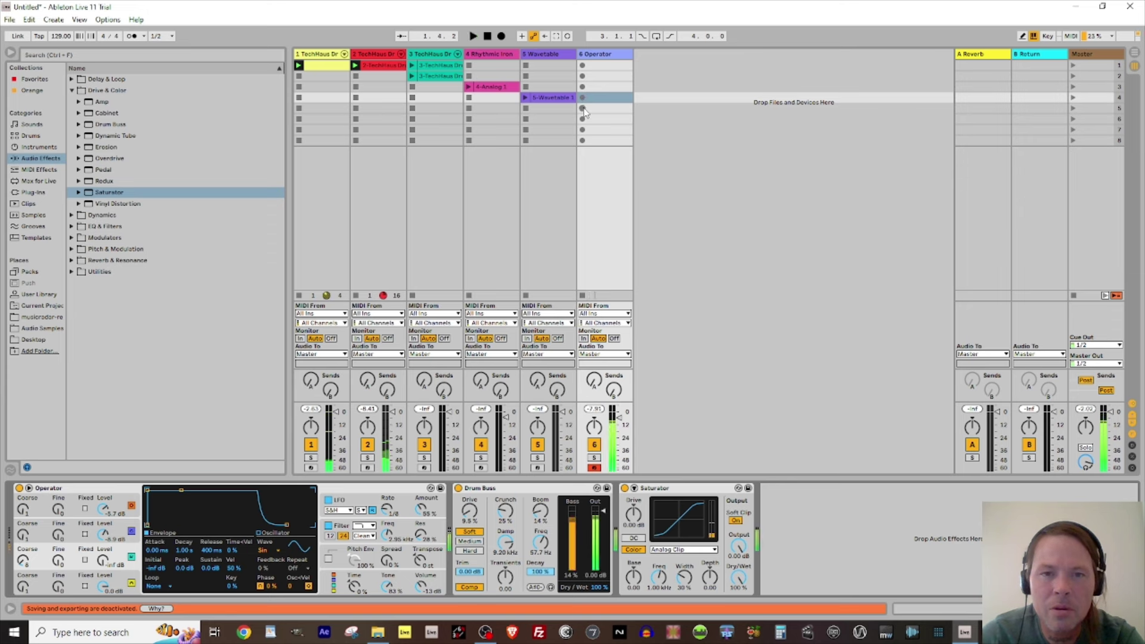
{"action": "left_click", "coordinate": [583, 109]}
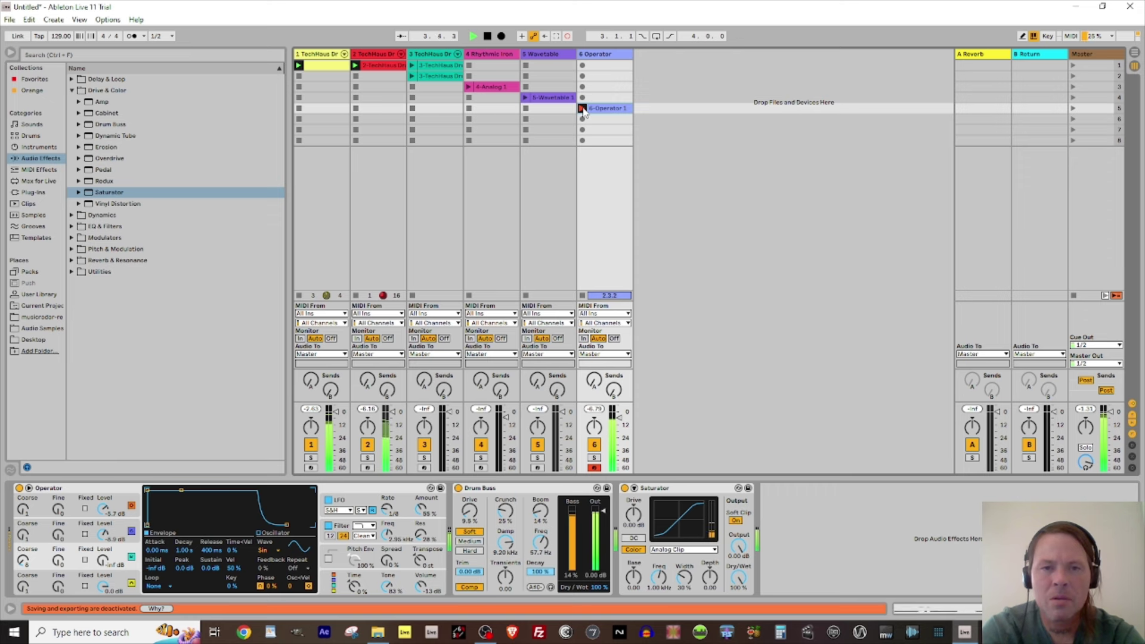
{"action": "left_click", "coordinate": [583, 110]}
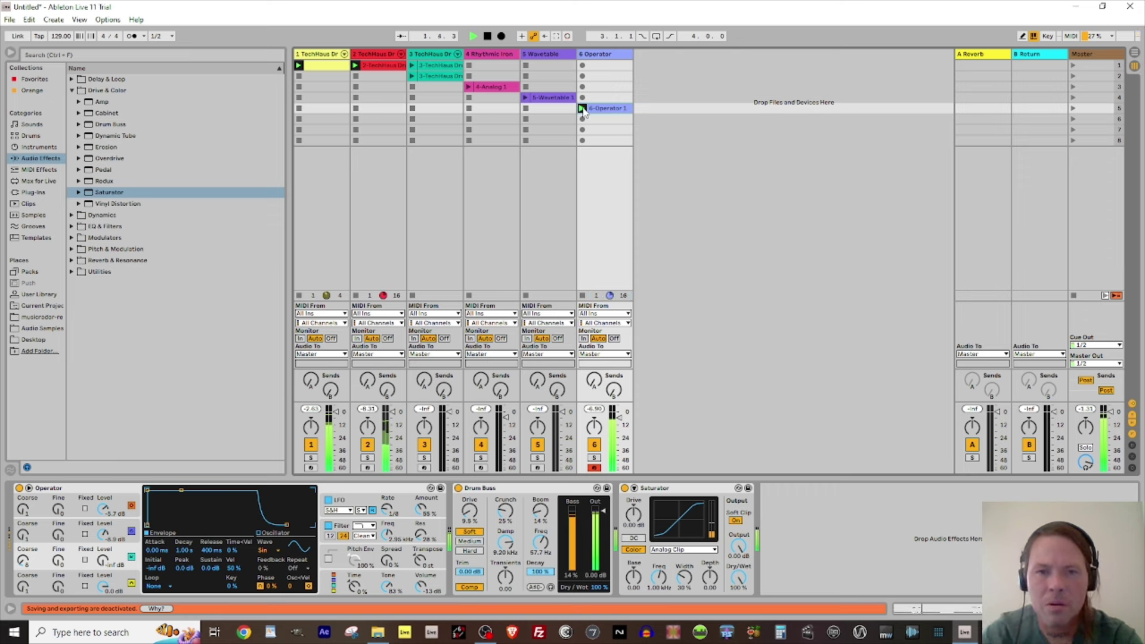
{"action": "double_click", "coordinate": [603, 113]}
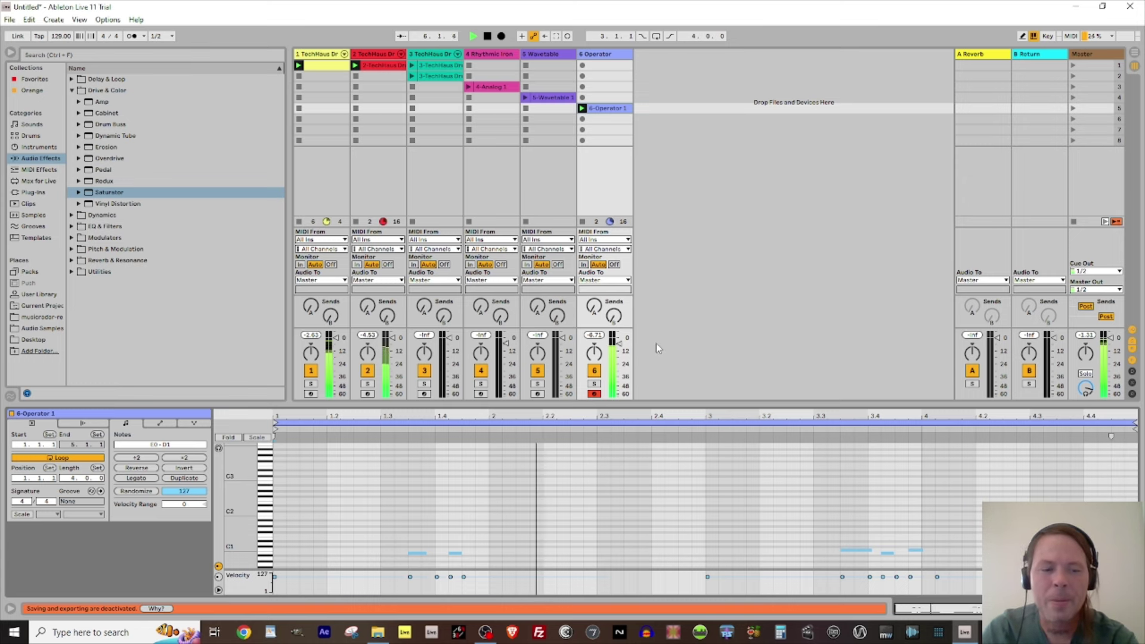
{"action": "key", "text": "shift+Tab"}
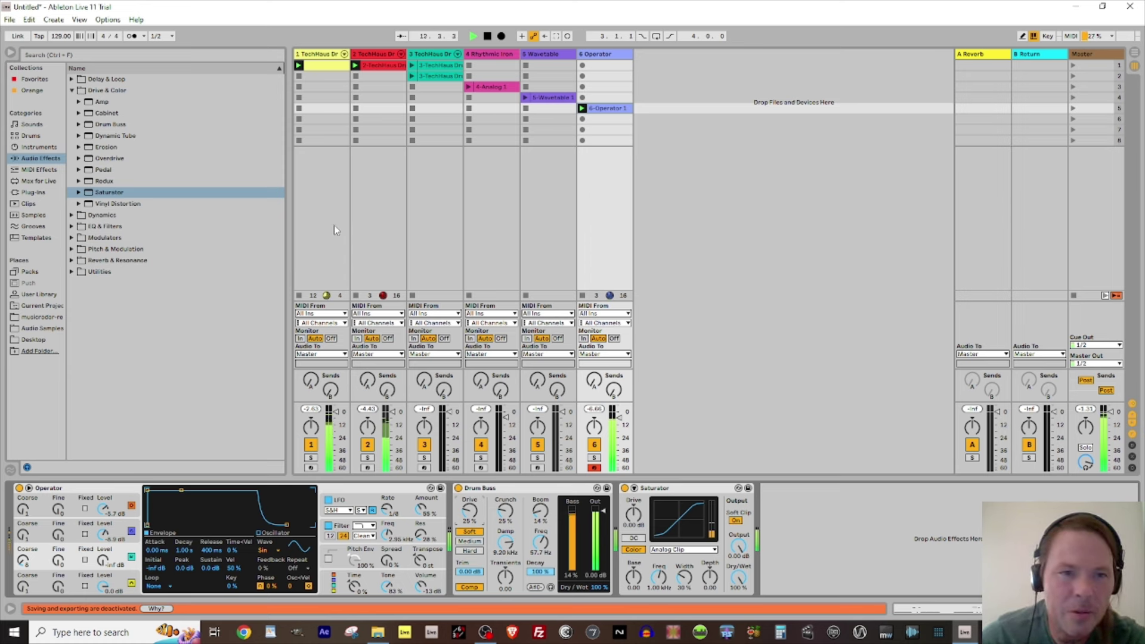
Add a Glue Compressor from the Dynamics effects after Saturator, sidechained from drum track 1, with the threshold at -11.1 dB.
{"action": "left_click", "coordinate": [72, 90]}
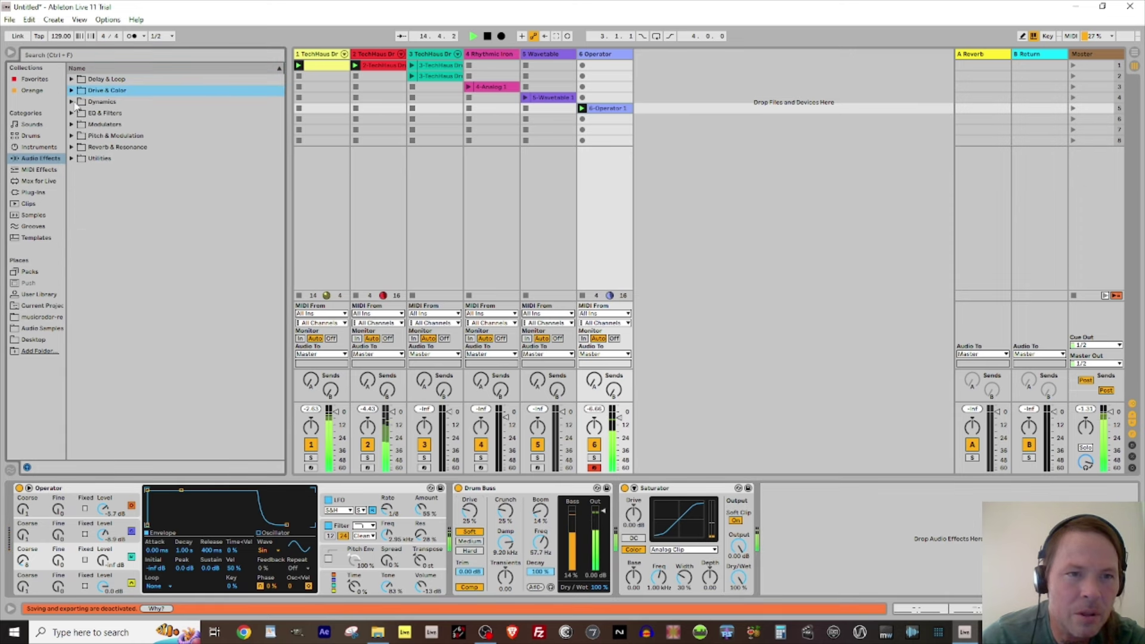
{"action": "left_click", "coordinate": [73, 102]}
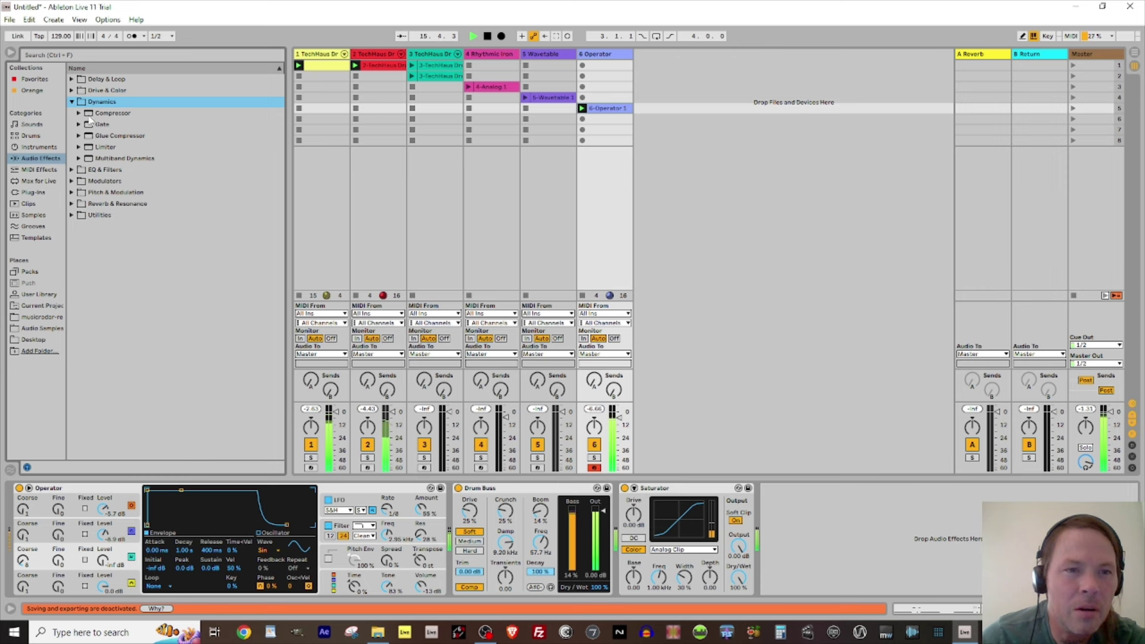
{"action": "left_click_drag", "start_coordinate": [91, 137], "coordinate": [788, 543]}
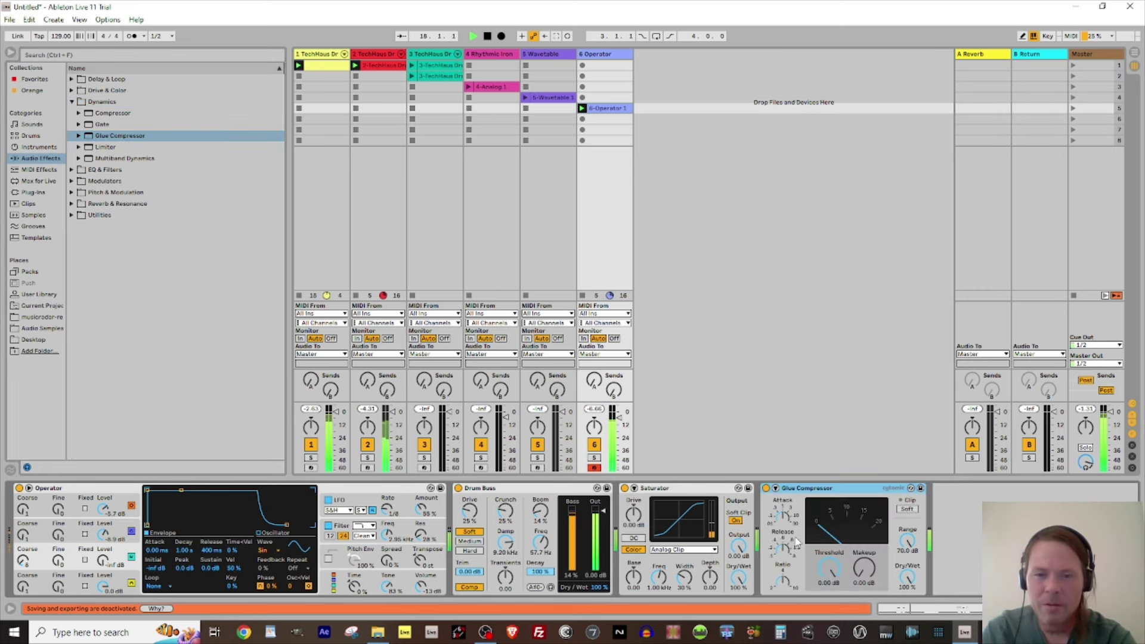
{"action": "left_click", "coordinate": [775, 489]}
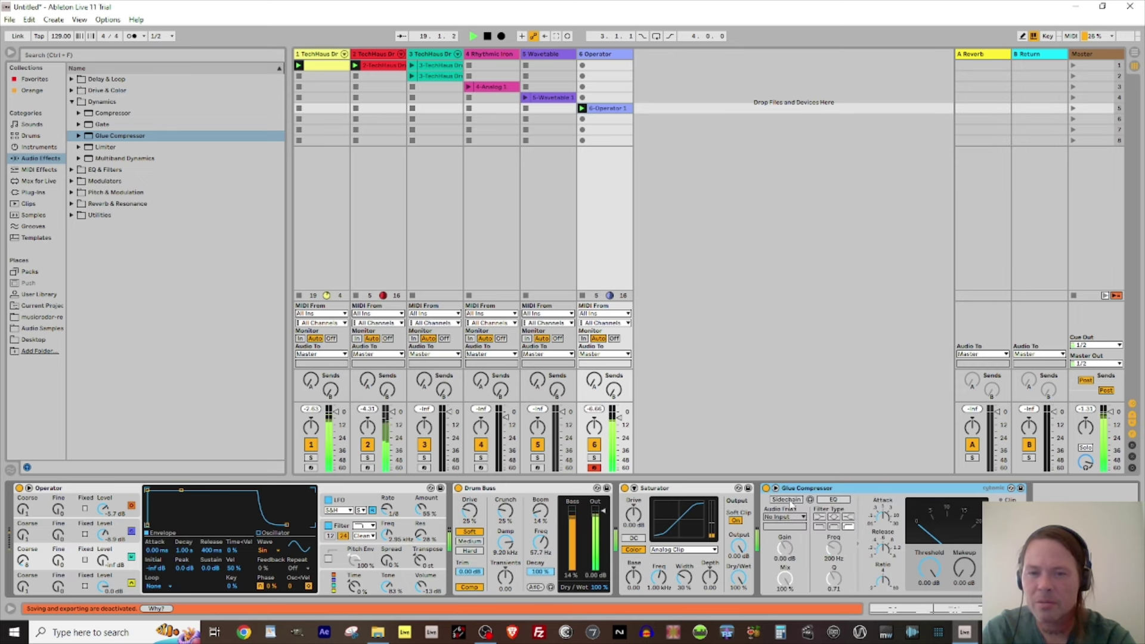
{"action": "left_click", "coordinate": [794, 518]}
{"action": "left_click", "coordinate": [823, 580]}
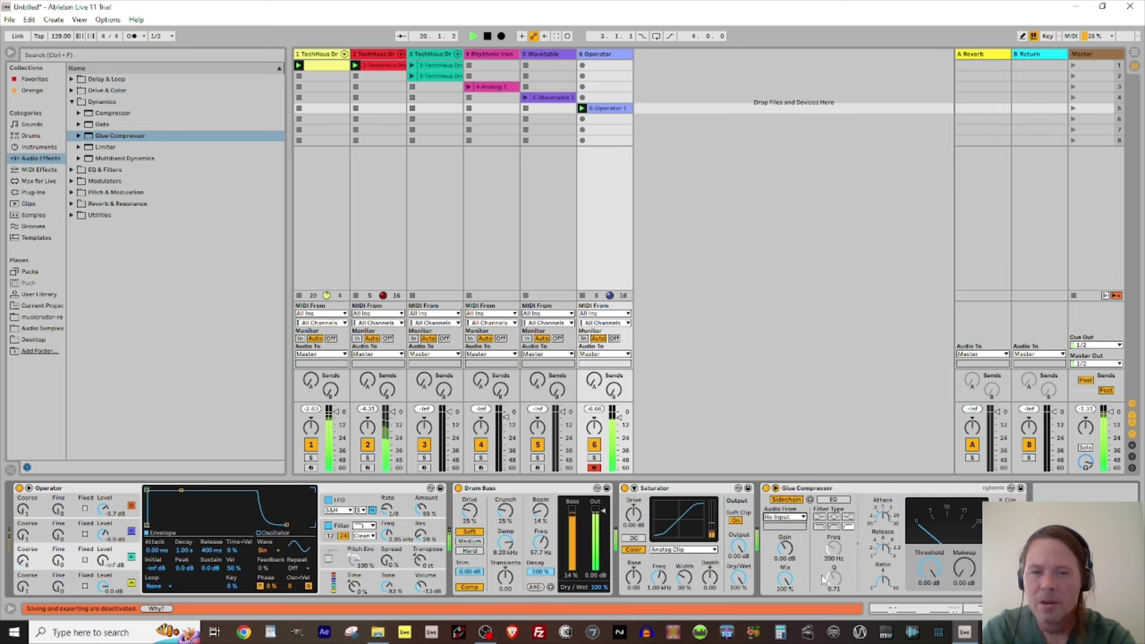
{"action": "left_click_drag", "start_coordinate": [934, 577], "coordinate": [935, 602]}
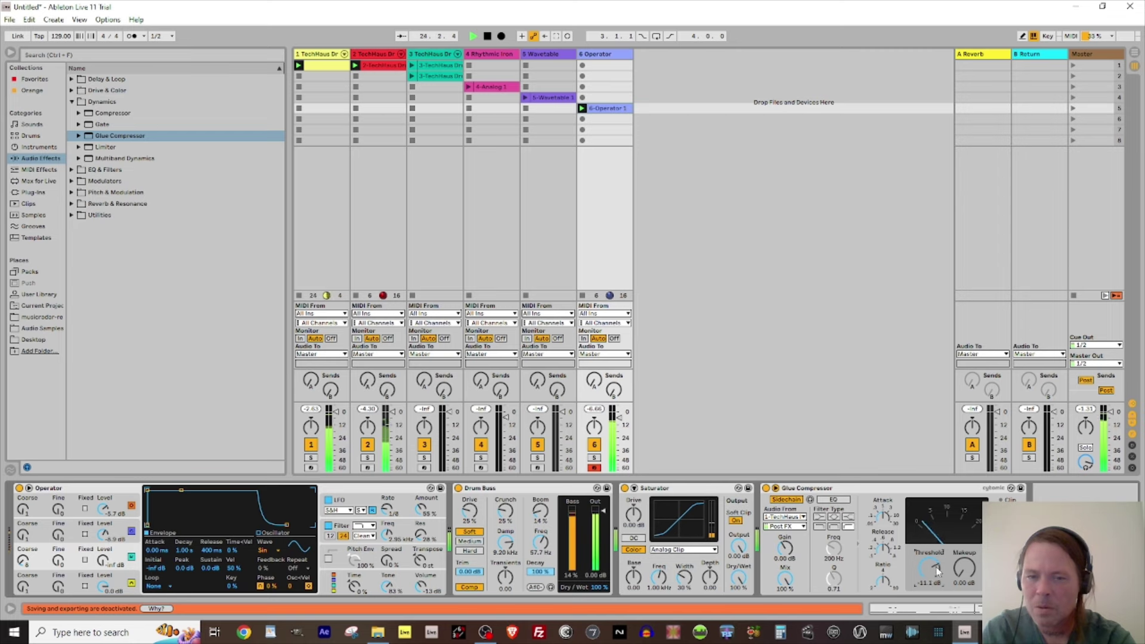
Stop the kick clip on track 1 and launch the second clip on drum track 3.
{"action": "left_click", "coordinate": [299, 76]}
{"action": "left_click", "coordinate": [412, 77]}
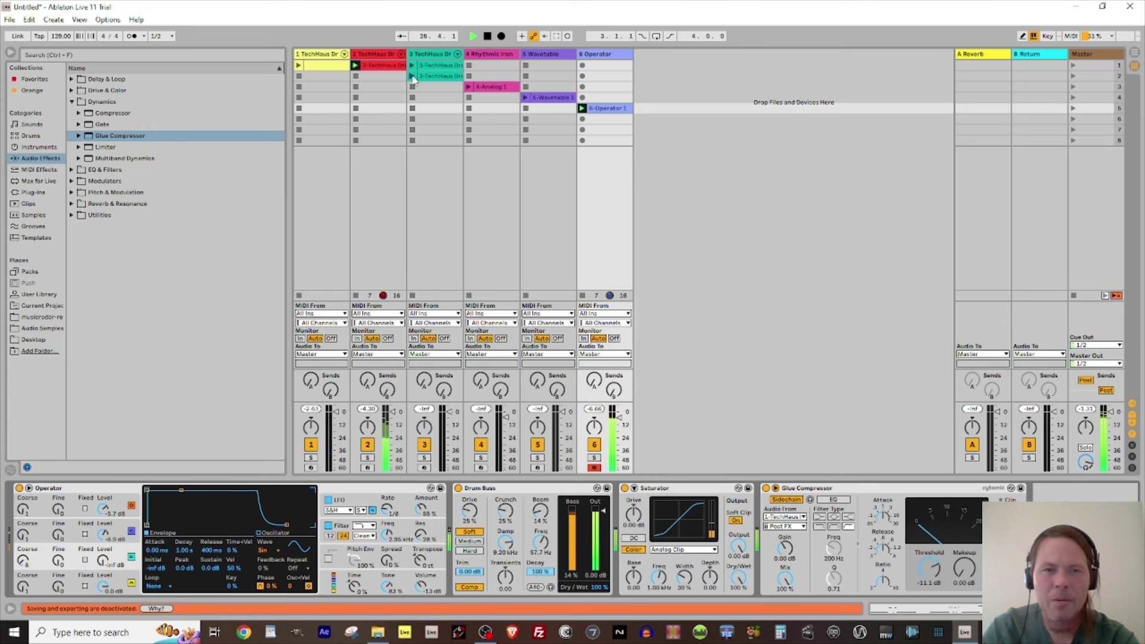
{"action": "left_click", "coordinate": [412, 77]}
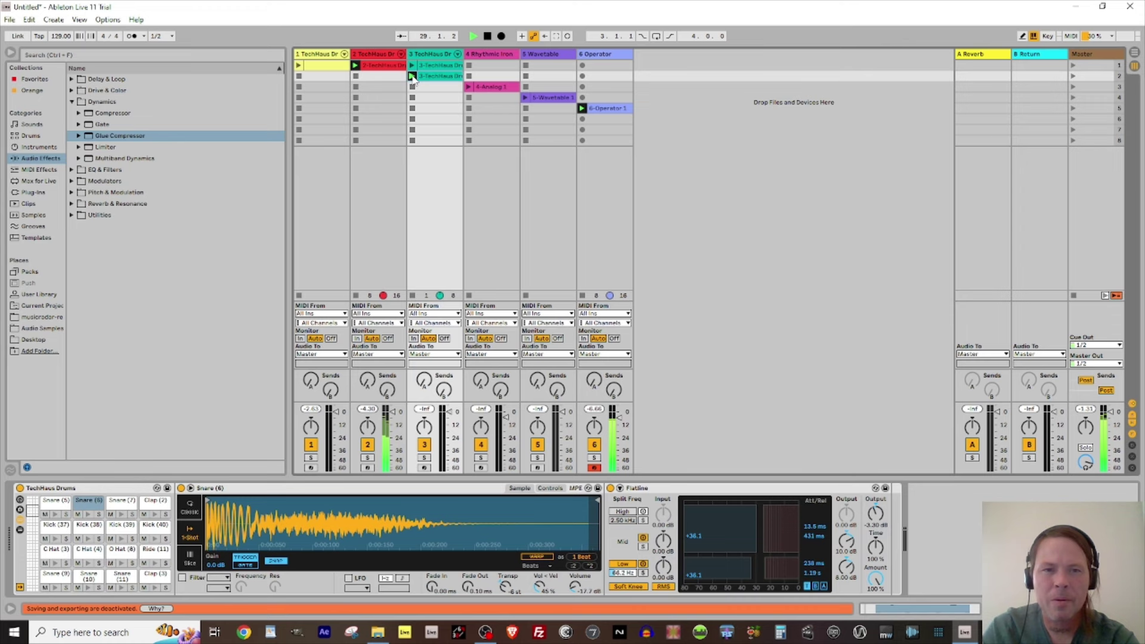
Launch the Rhythmic Iron and Wavetable clips, and lower the Rhythmic Iron track volume to -17.0 dB.
{"action": "left_click", "coordinate": [469, 87]}
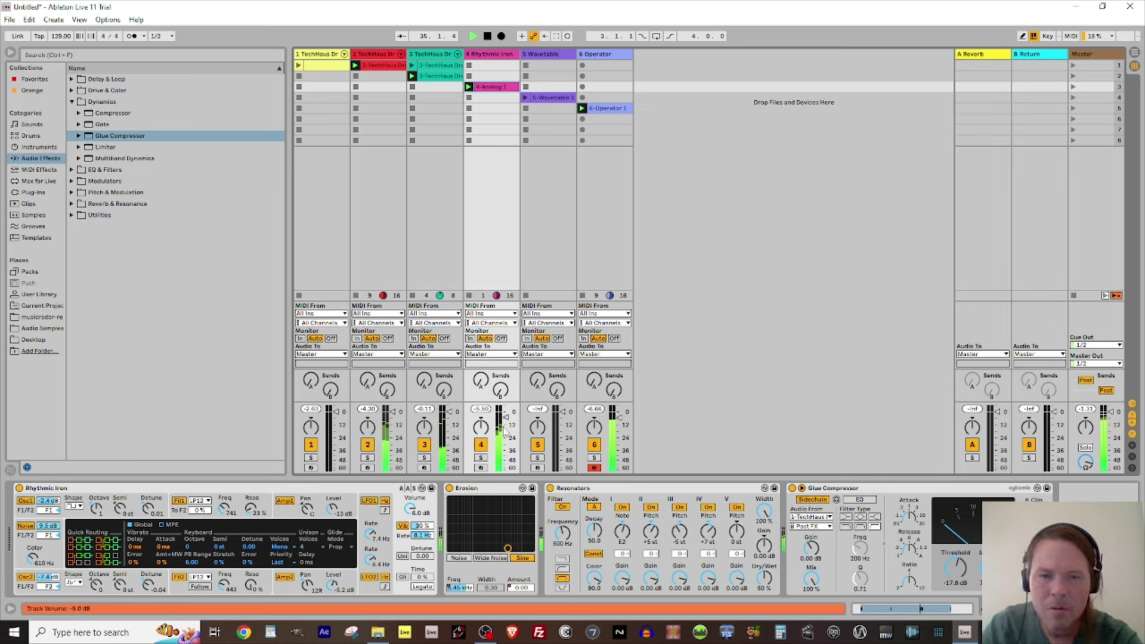
{"action": "left_click_drag", "start_coordinate": [504, 430], "coordinate": [506, 430]}
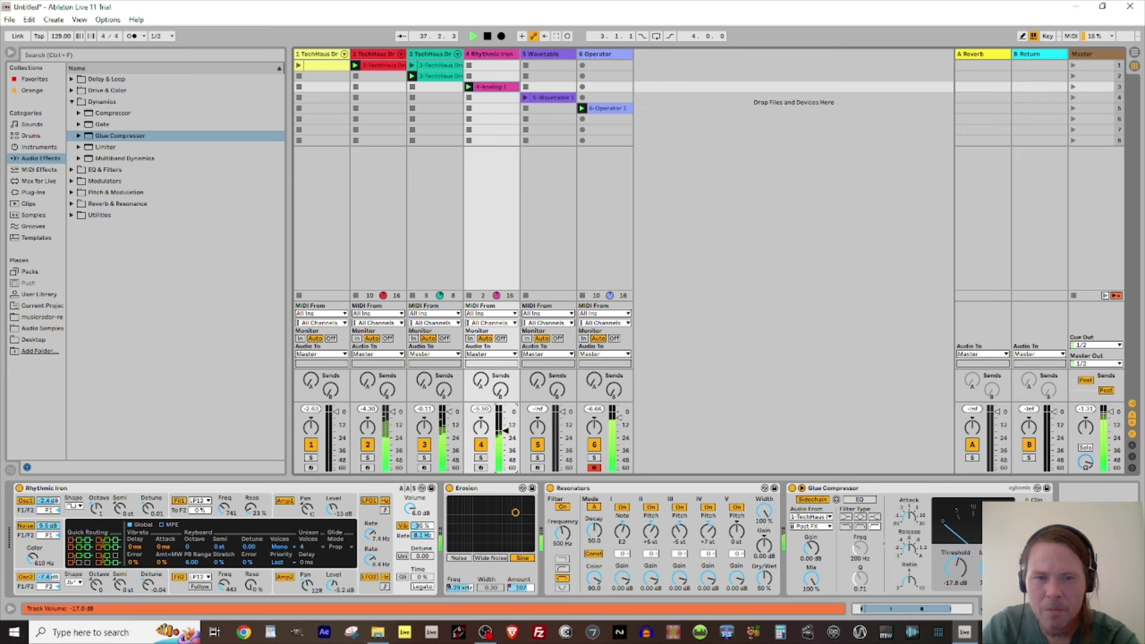
{"action": "left_click", "coordinate": [525, 98]}
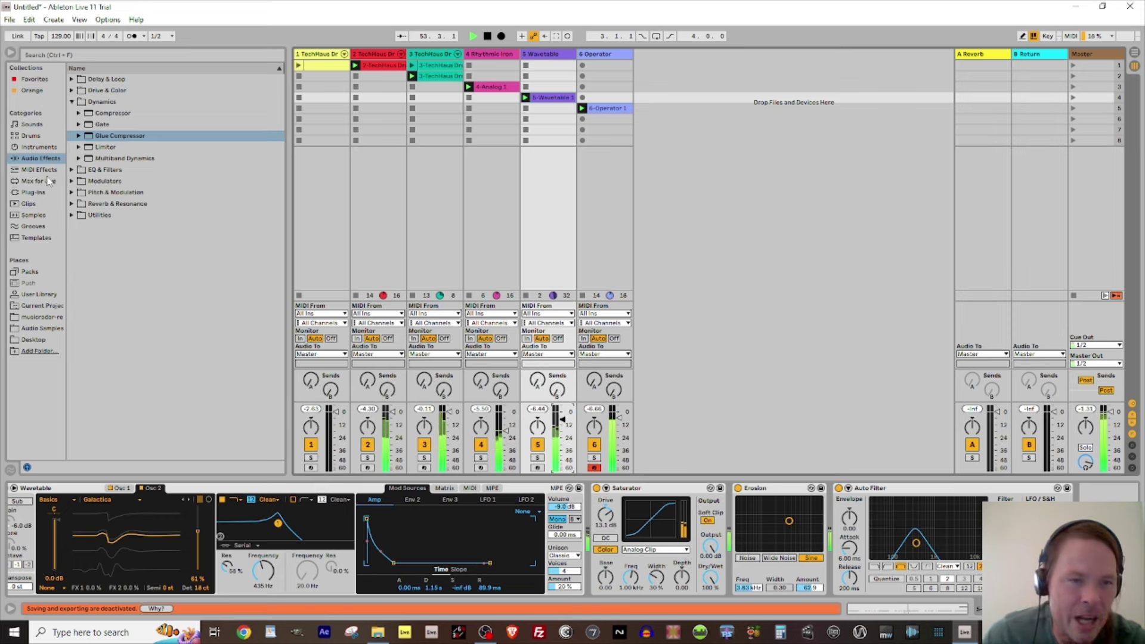
Duplicate the kick clip on track 1 and move the copy to the seventh slot.
{"action": "left_click", "coordinate": [313, 63]}
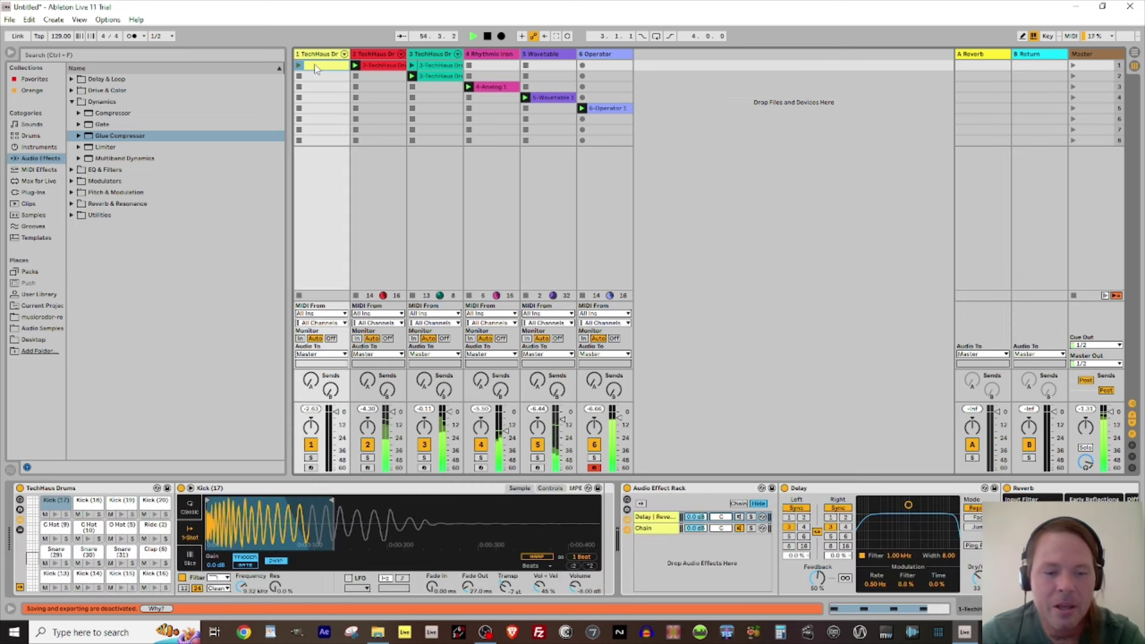
{"action": "left_click", "coordinate": [325, 75]}
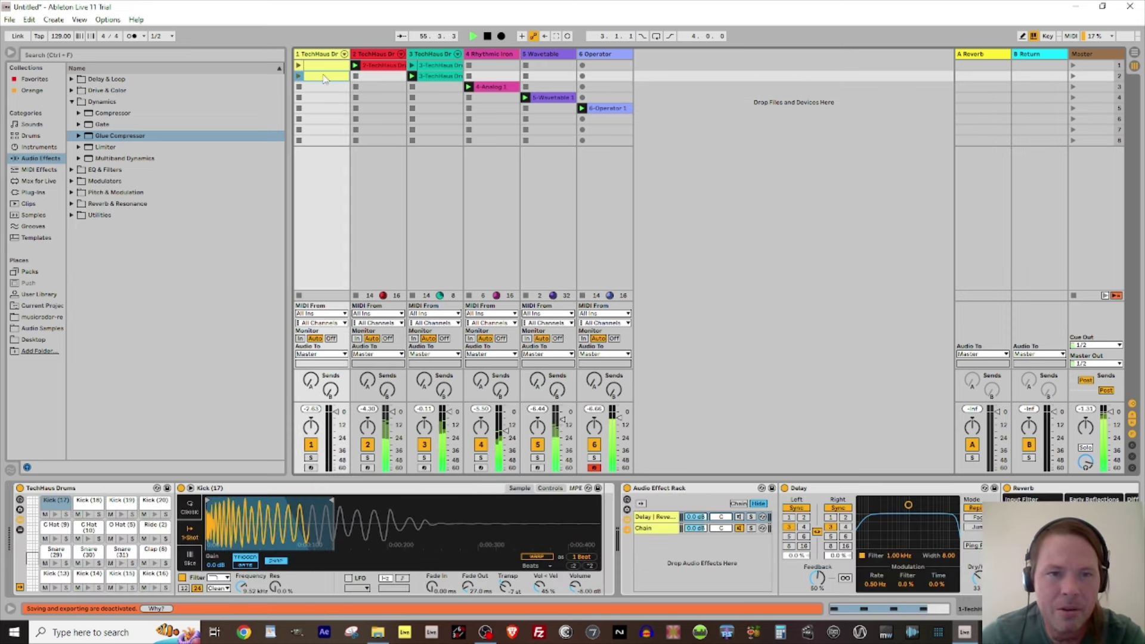
{"action": "left_click", "coordinate": [326, 130]}
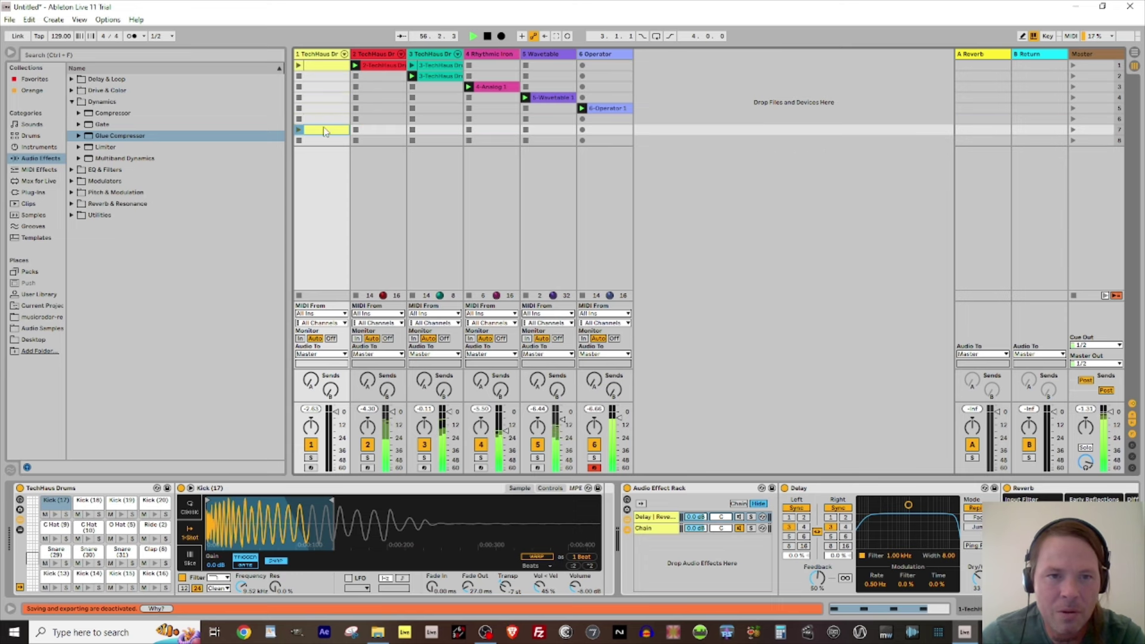
Duplicate the second clip on track 3 into the seventh slot, and delete the track's first clip.
{"action": "left_click", "coordinate": [411, 75]}
{"action": "left_click", "coordinate": [438, 79]}
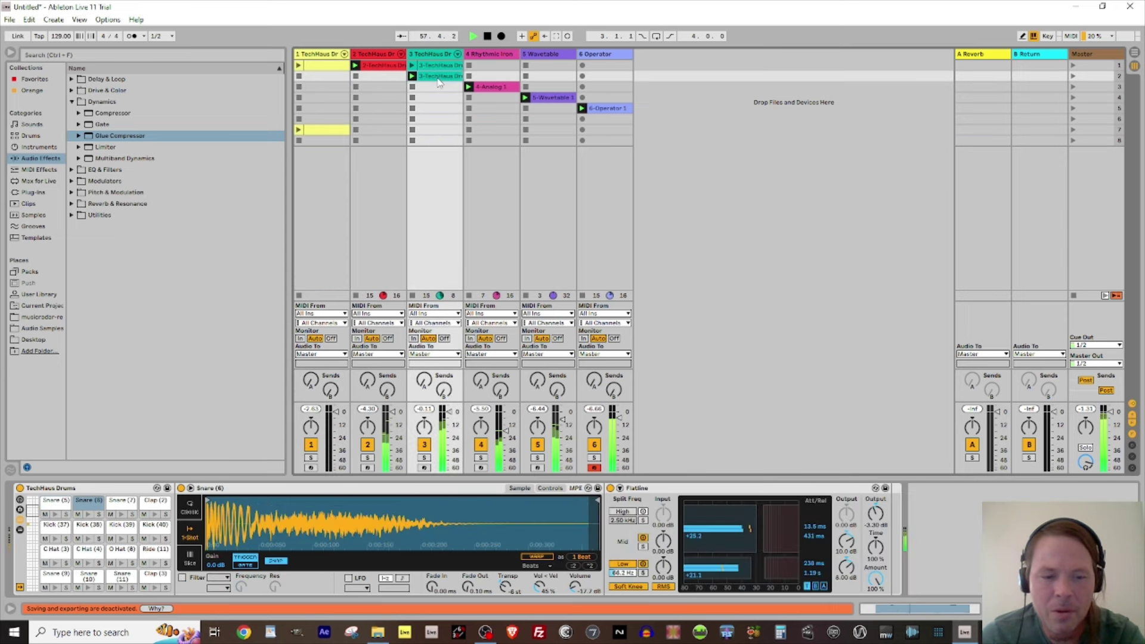
{"action": "key", "text": "ctrl+d"}
{"action": "left_click_drag", "start_coordinate": [436, 87], "coordinate": [436, 129]}
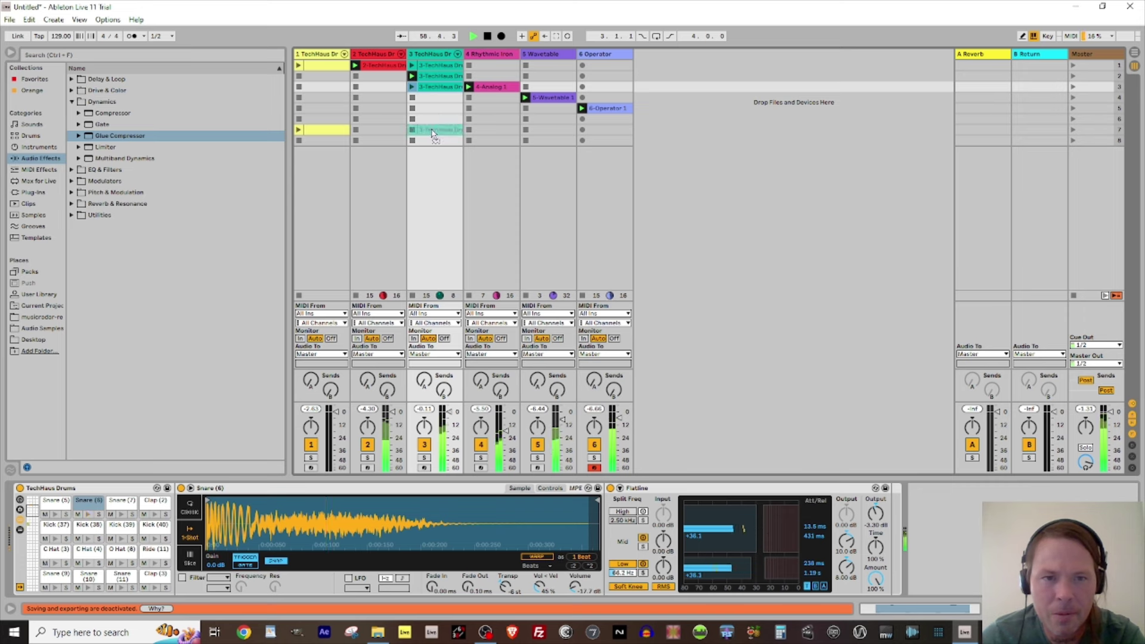
{"action": "left_click", "coordinate": [431, 63]}
{"action": "key", "text": "Delete"}
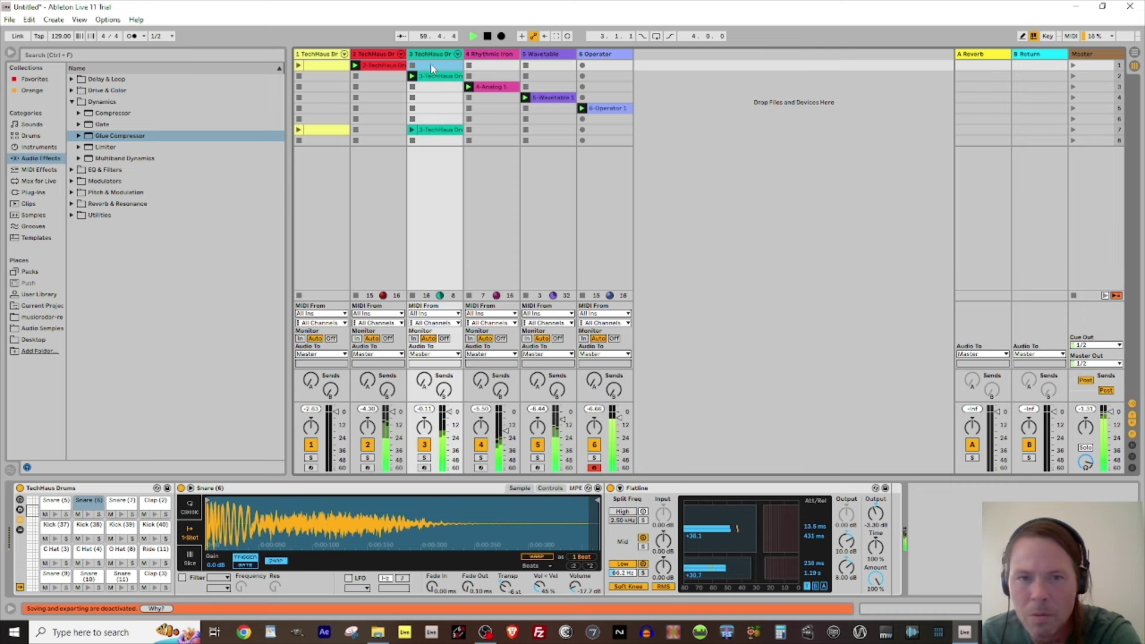
Remove the seventh-slot copy on track 3, try duplicating the Rhythmic Iron clip, and undo the last clip edits.
{"action": "left_click", "coordinate": [492, 88]}
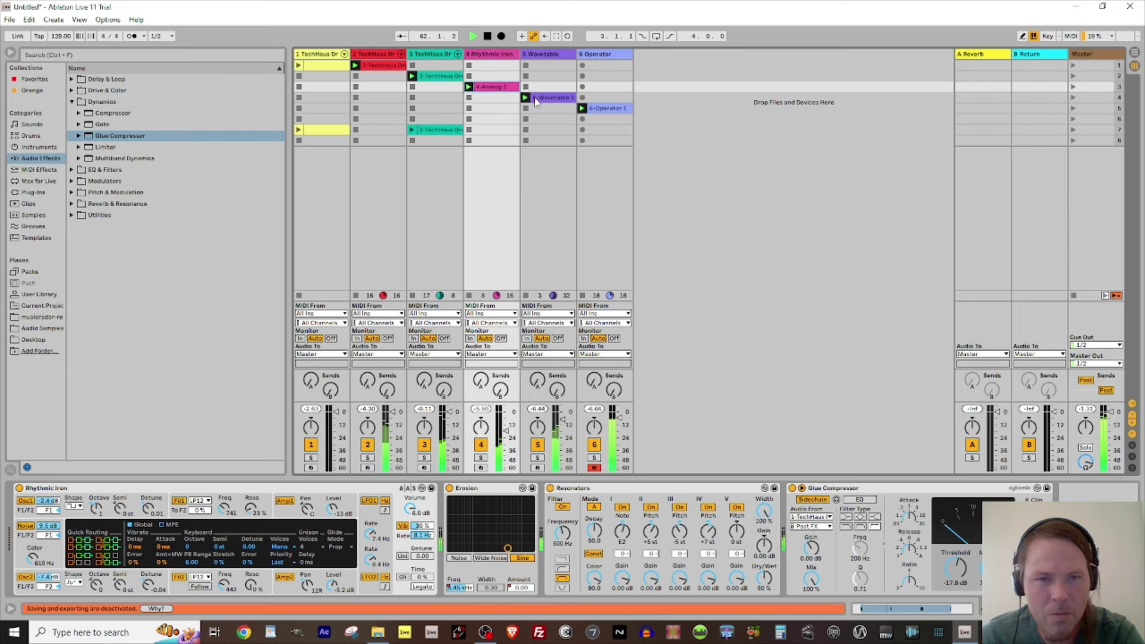
{"action": "left_click", "coordinate": [434, 132]}
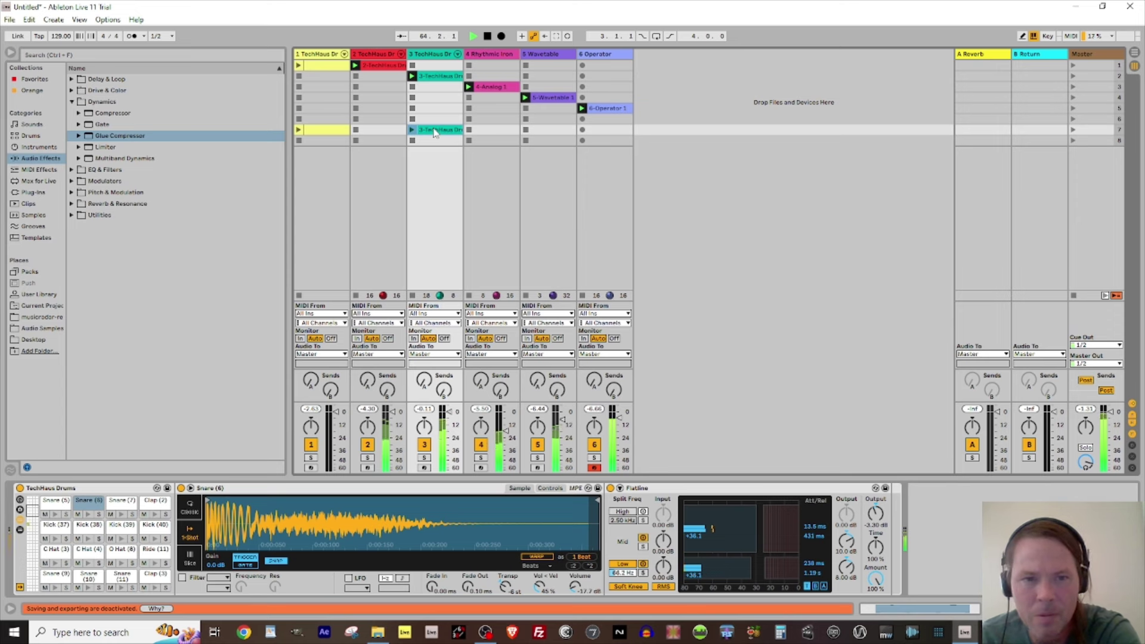
{"action": "left_click", "coordinate": [493, 88]}
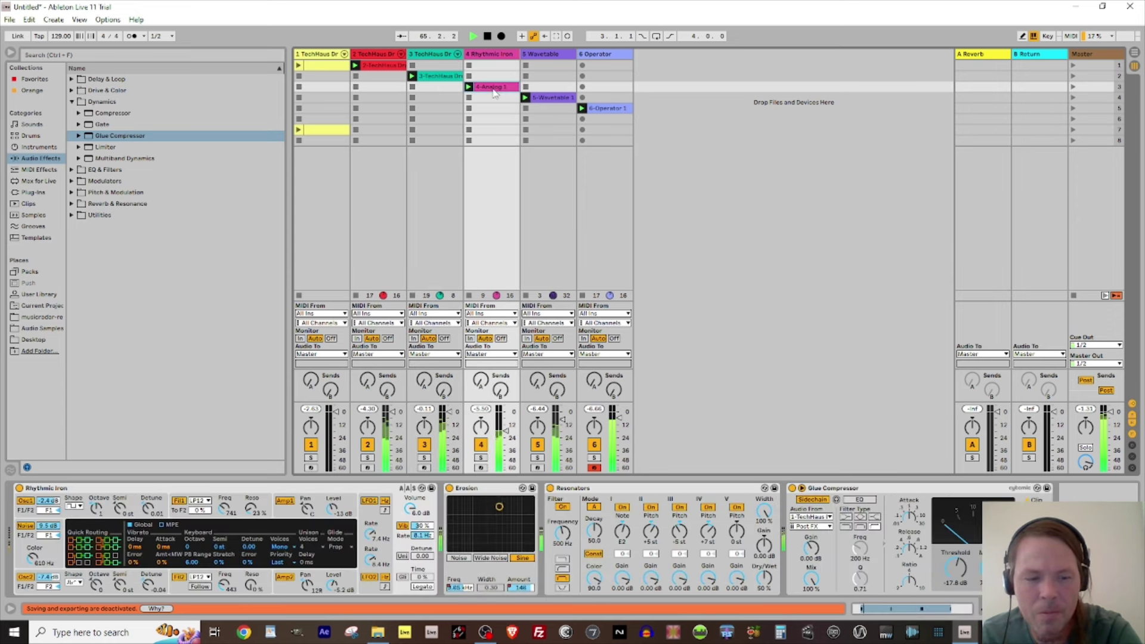
{"action": "key", "text": "ctrl+d"}
{"action": "key", "text": "ctrl+z"}
{"action": "key", "text": "ctrl+z"}
{"action": "key", "text": "ctrl+z"}
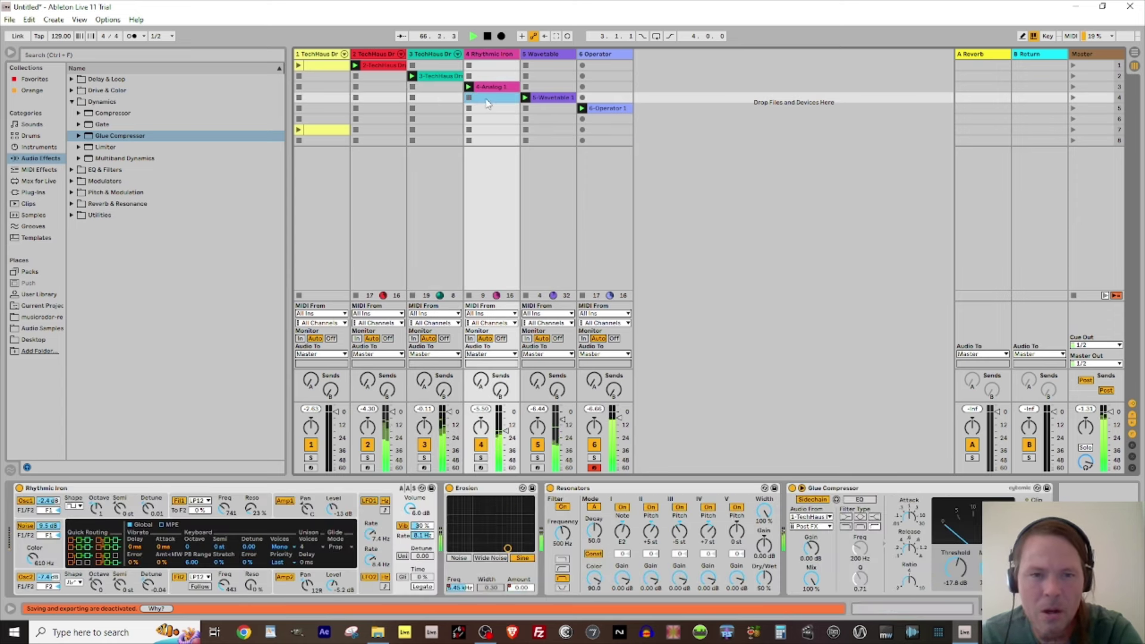
Select the first clip on track 3 and open its clip options.
{"action": "left_click", "coordinate": [429, 130]}
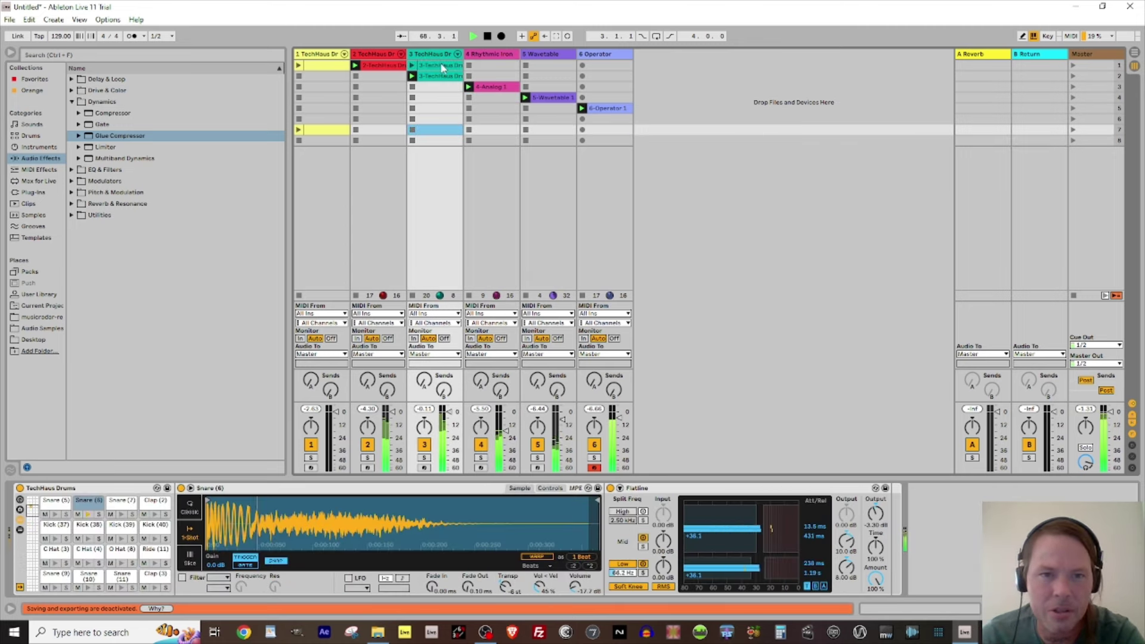
{"action": "right_click", "coordinate": [441, 66]}
{"action": "left_click", "coordinate": [511, 235]}
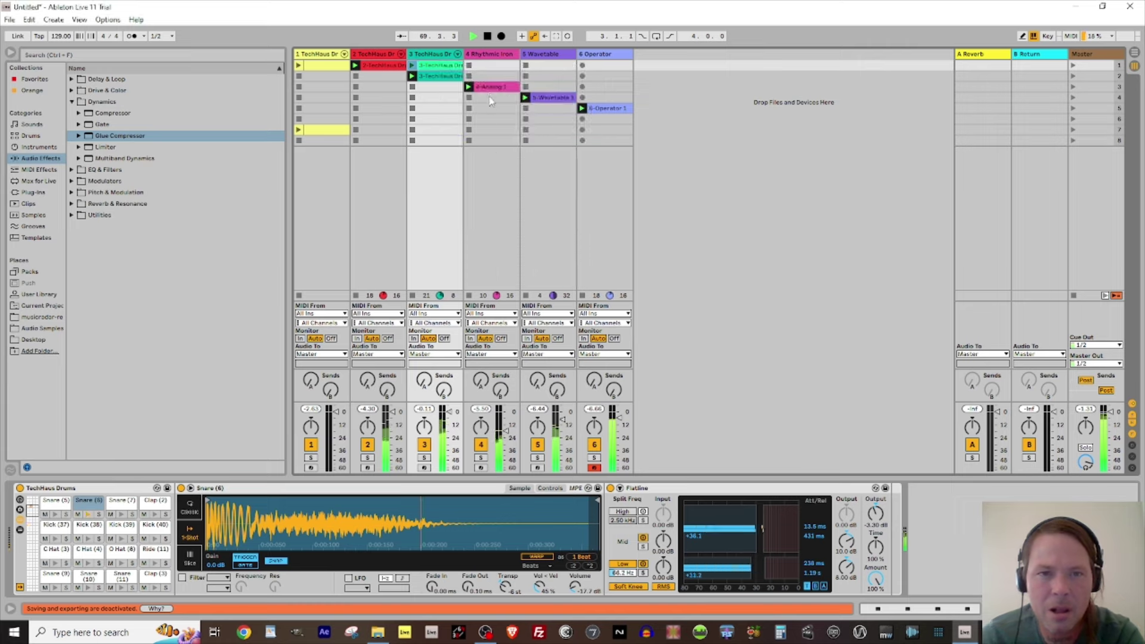
Duplicate the clips on tracks 4 and 5 into their seventh slots.
{"action": "left_click", "coordinate": [491, 88]}
{"action": "left_click_drag", "start_coordinate": [491, 90], "coordinate": [542, 129]}
{"action": "left_click", "coordinate": [541, 101]}
{"action": "key", "text": "ctrl+d"}
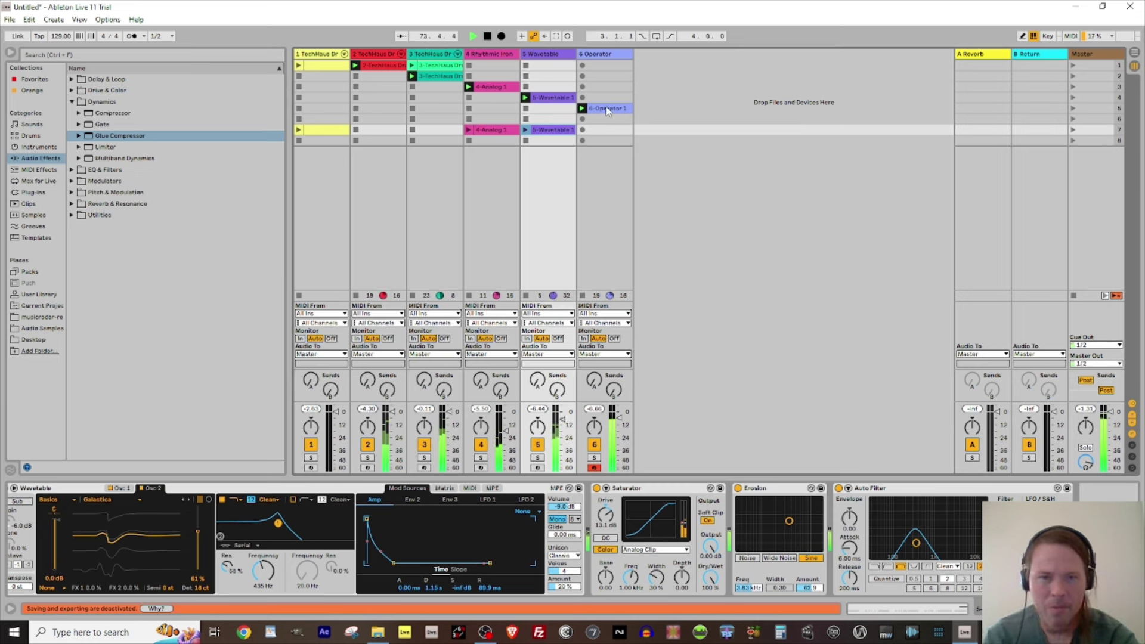
Toggle the activator of the Delay and Reverb chain in track 1's Audio Effect Rack.
{"action": "left_click", "coordinate": [322, 55]}
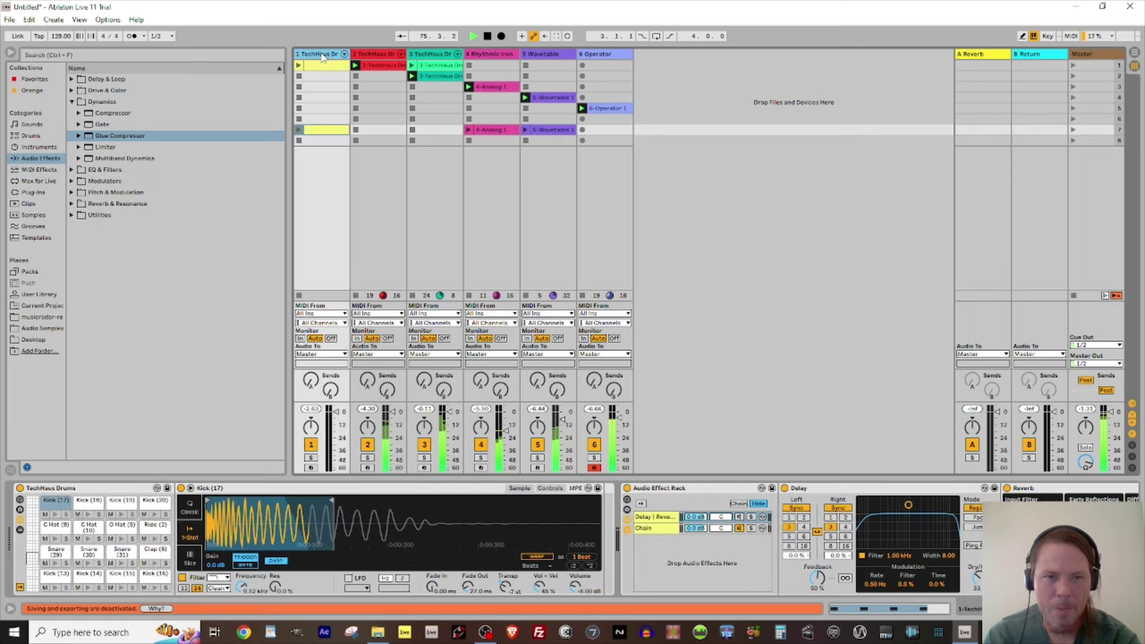
{"action": "left_click", "coordinate": [739, 517]}
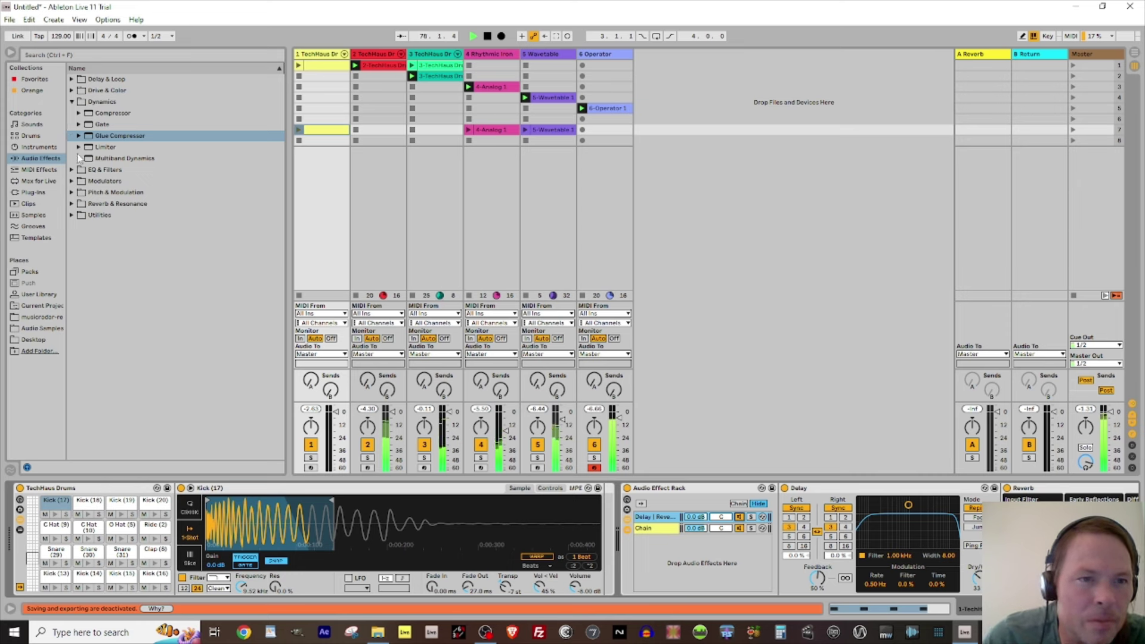
Load an Operator instrument onto a new seventh track.
{"action": "left_click", "coordinate": [36, 147]}
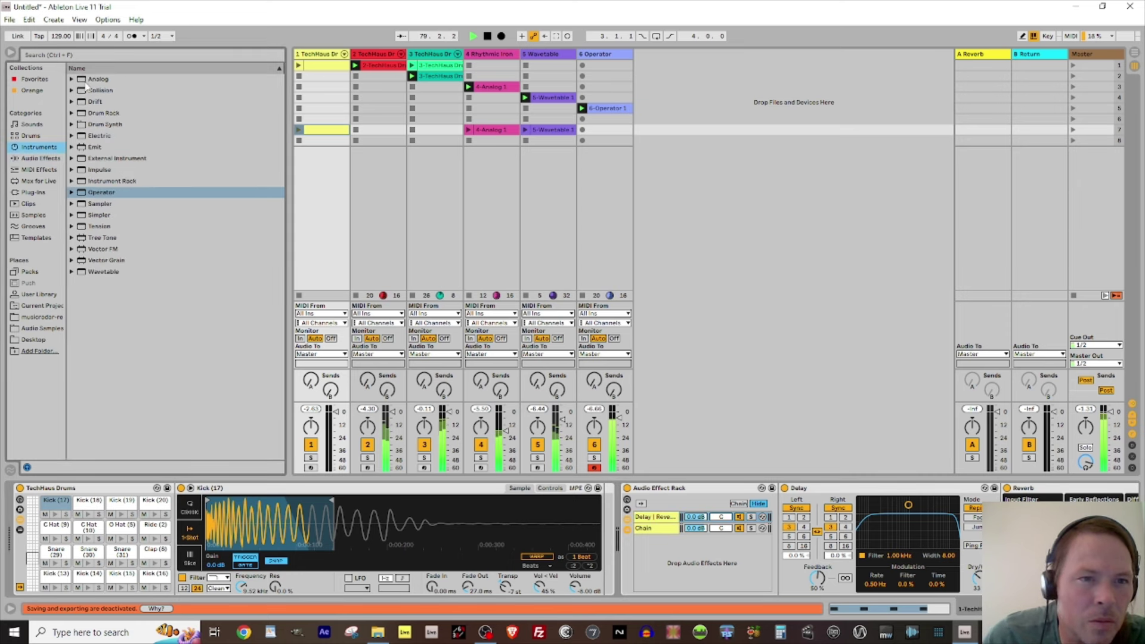
{"action": "left_click_drag", "start_coordinate": [81, 195], "coordinate": [657, 108]}
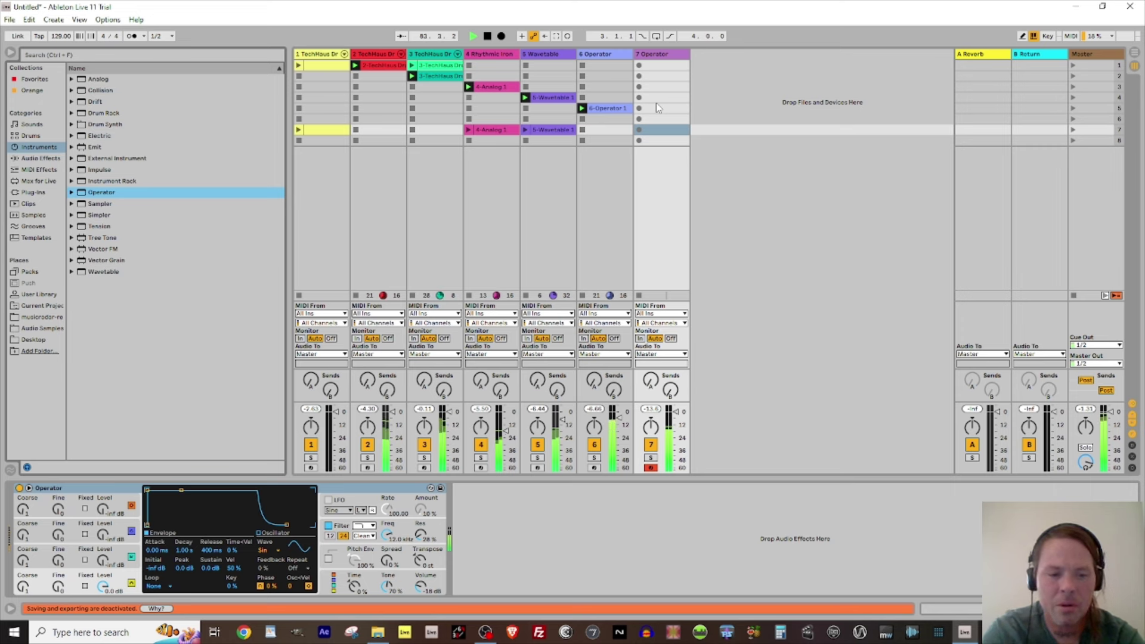
{"action": "key", "text": "z"}
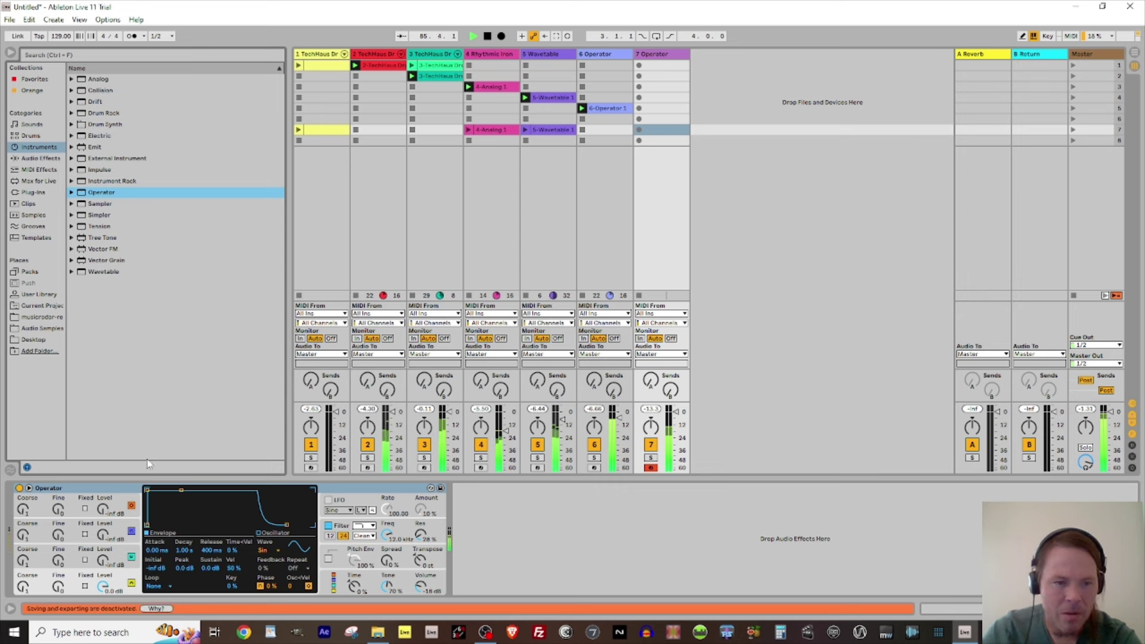
Set Operator's oscillator A to the Saw D wave with a 3.83 s release, and lower the filter frequency to 639 Hz.
{"action": "mouse_move", "coordinate": [103, 560]}
{"action": "left_mouse_down"}
{"action": "mouse_move", "coordinate": [103, 550]}
{"action": "mouse_move", "coordinate": [109, 575]}
{"action": "left_mouse_up"}
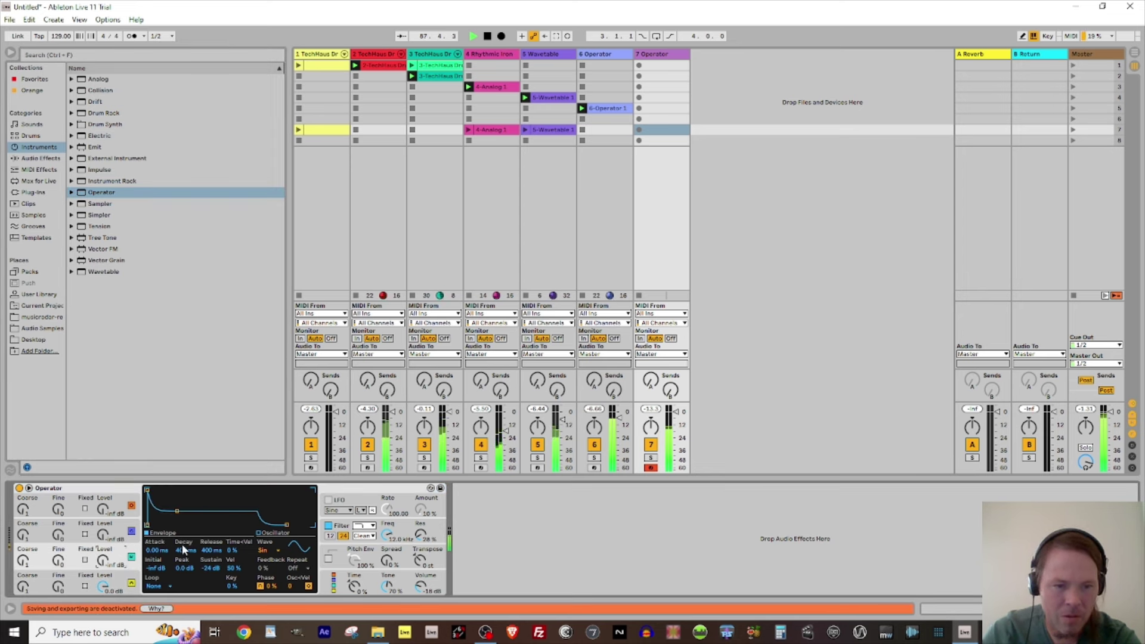
{"action": "left_click", "coordinate": [118, 578]}
{"action": "left_click", "coordinate": [263, 546]}
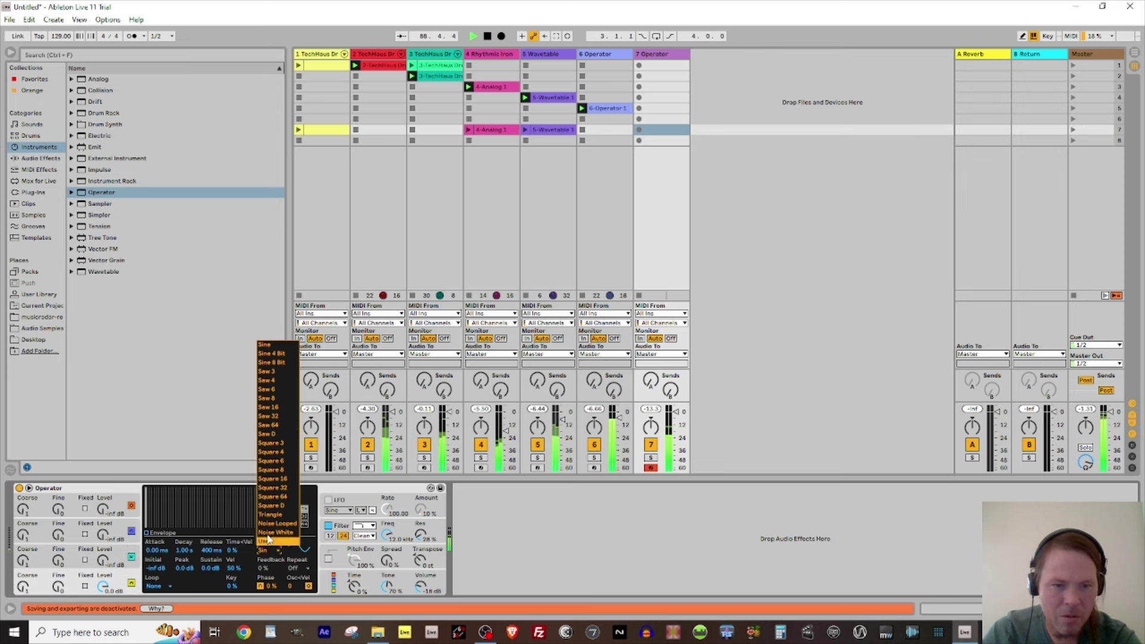
{"action": "left_click", "coordinate": [266, 431]}
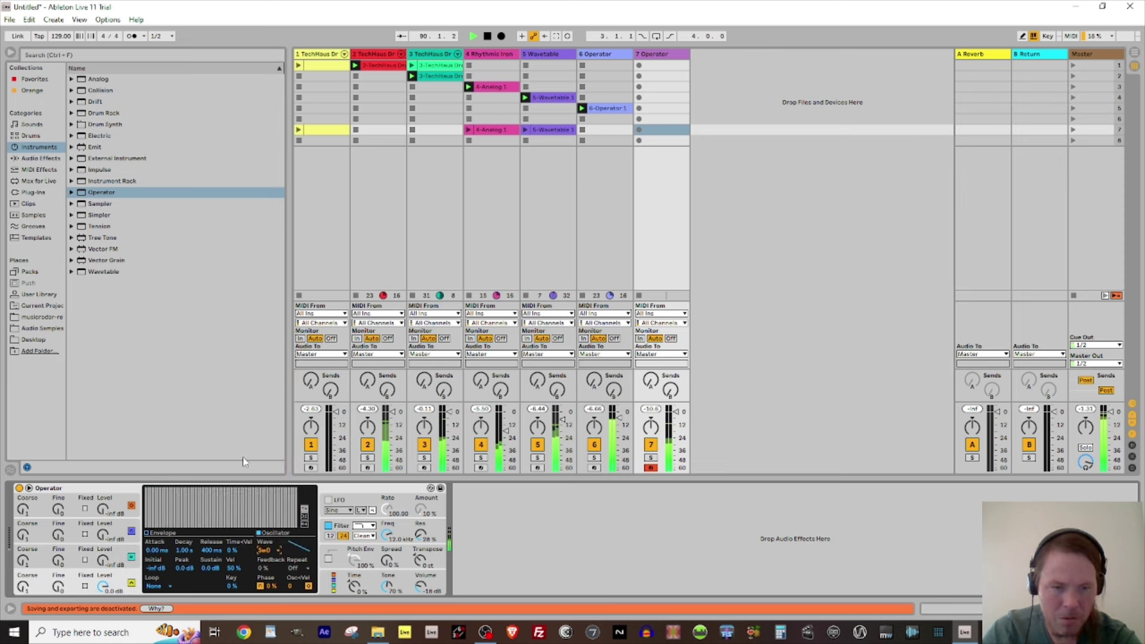
{"action": "left_click_drag", "start_coordinate": [220, 550], "coordinate": [220, 525]}
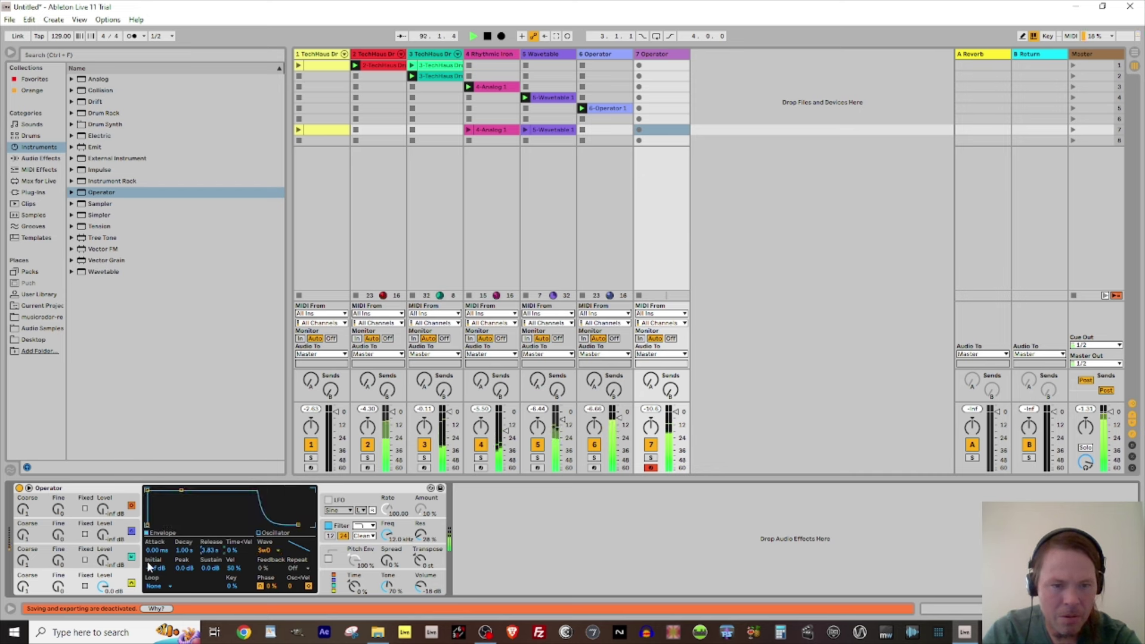
{"action": "left_click_drag", "start_coordinate": [386, 536], "coordinate": [386, 555]}
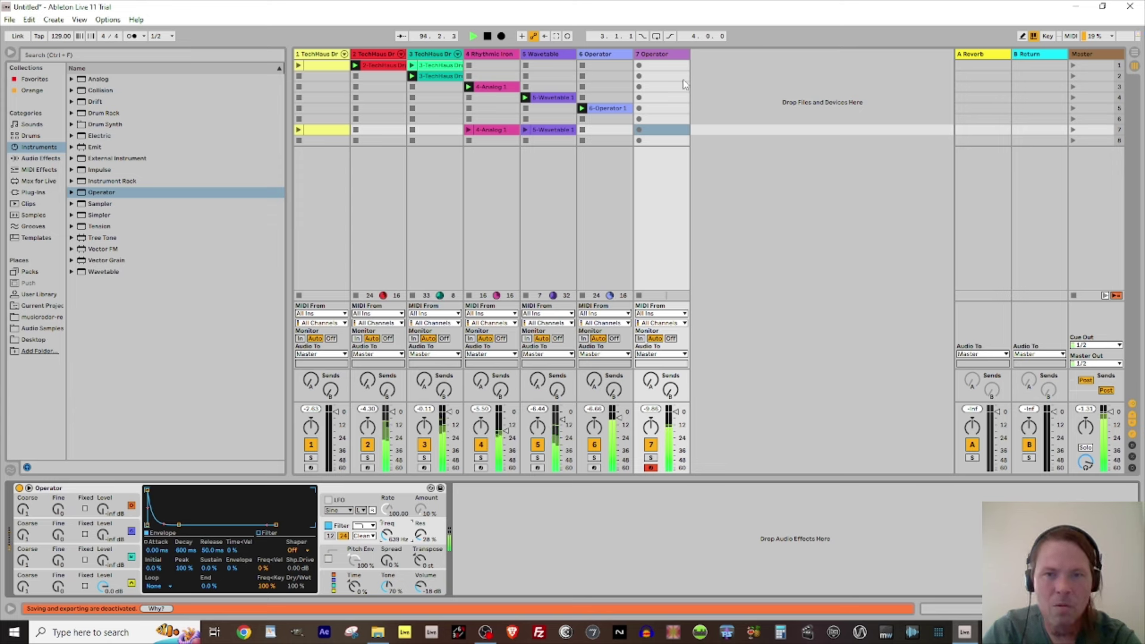
Record a new Operator clip in the sixth slot of track 7 and open its notes.
{"action": "left_click", "coordinate": [639, 119]}
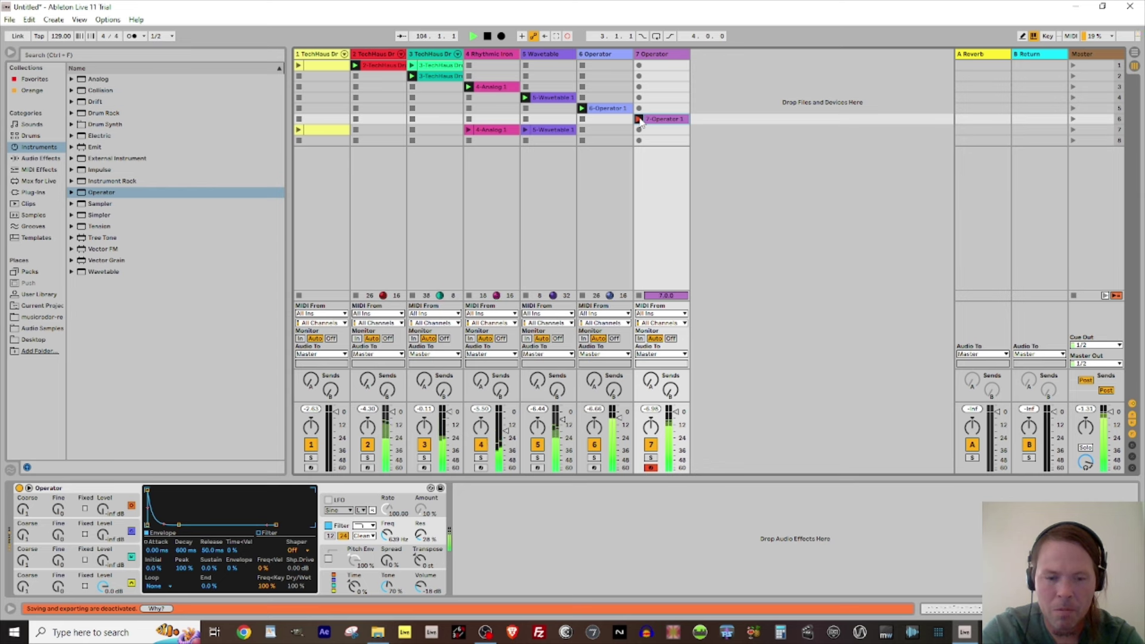
{"action": "left_click", "coordinate": [639, 119]}
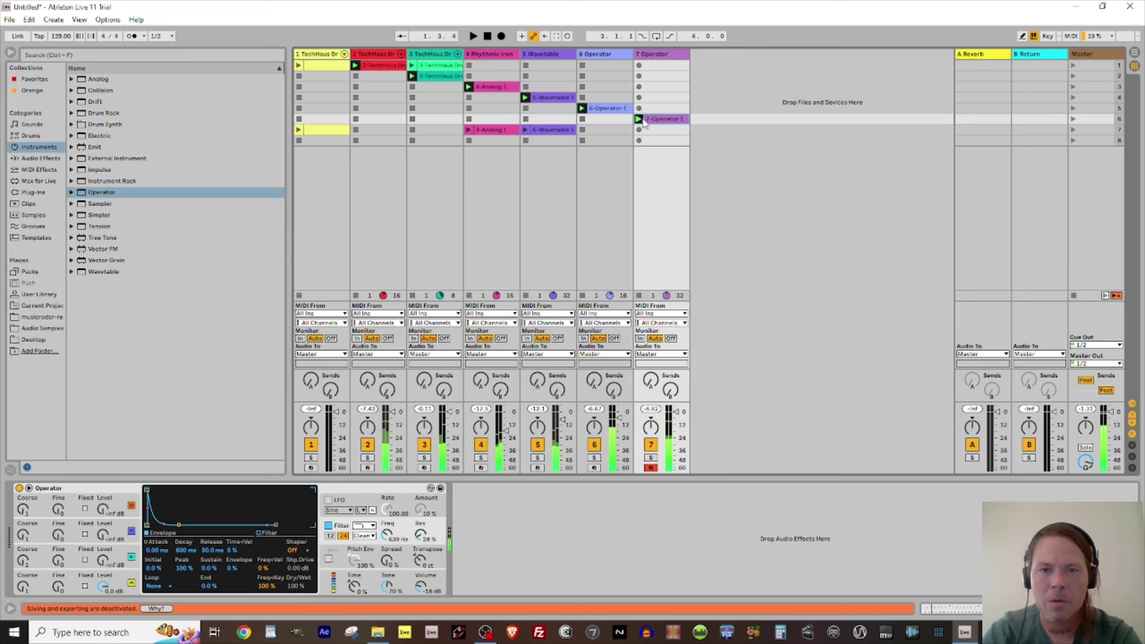
{"action": "left_click", "coordinate": [653, 119]}
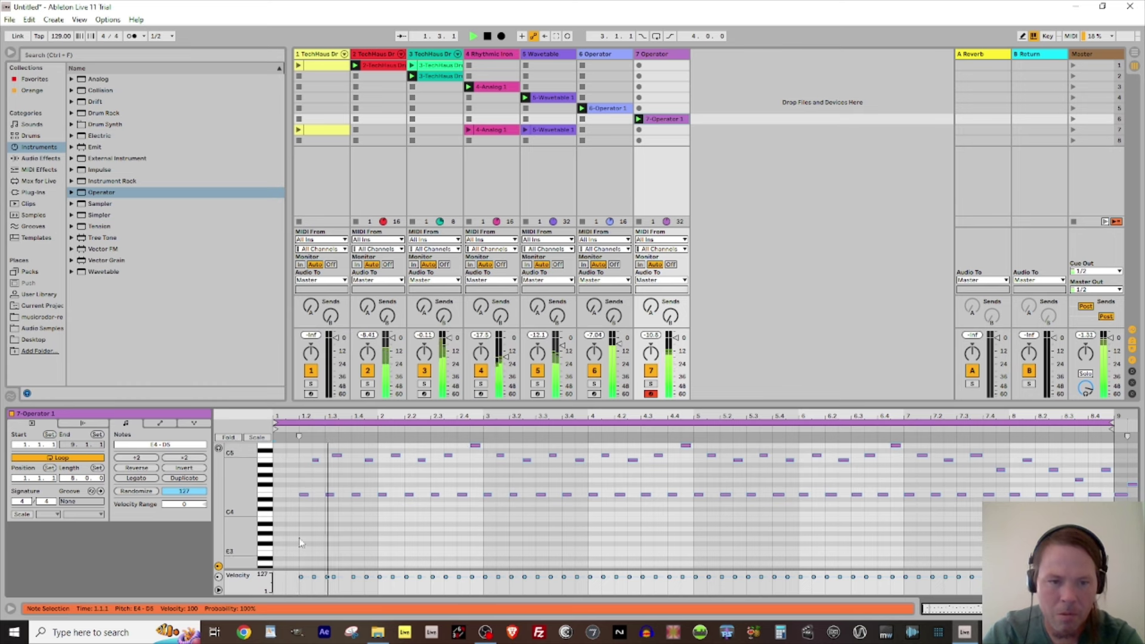
Nudge the first C5 note slightly later, and move the clip's start and loop position to 1.2.1.
{"action": "left_click", "coordinate": [339, 455]}
{"action": "key", "text": "Right"}
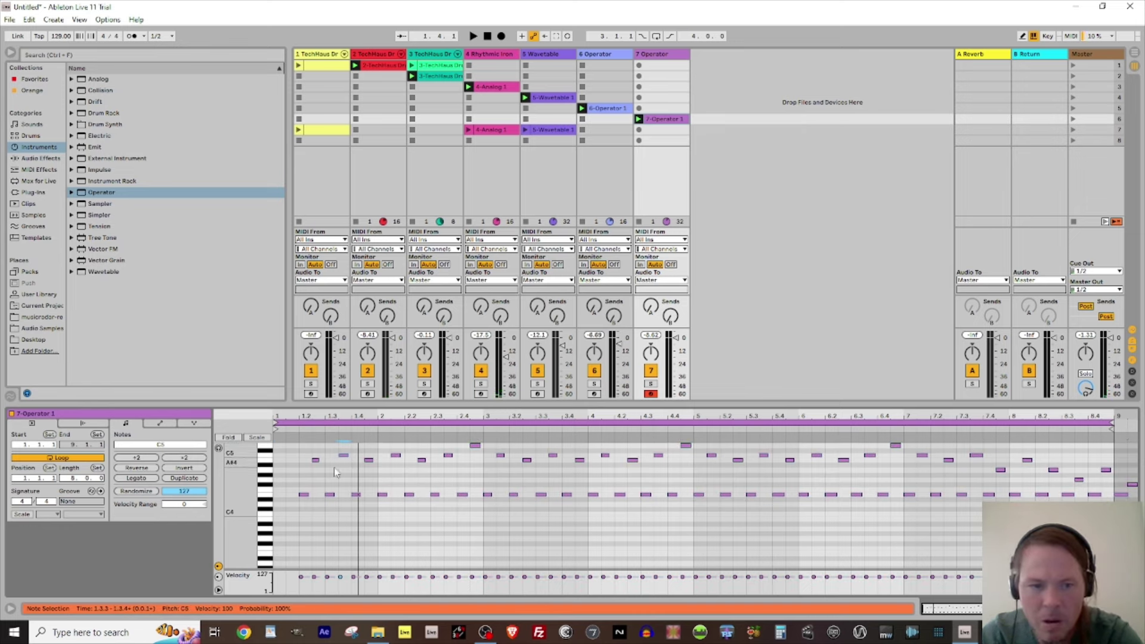
{"action": "key", "text": "ctrl+s"}
{"action": "left_click_drag", "start_coordinate": [281, 430], "coordinate": [302, 429]}
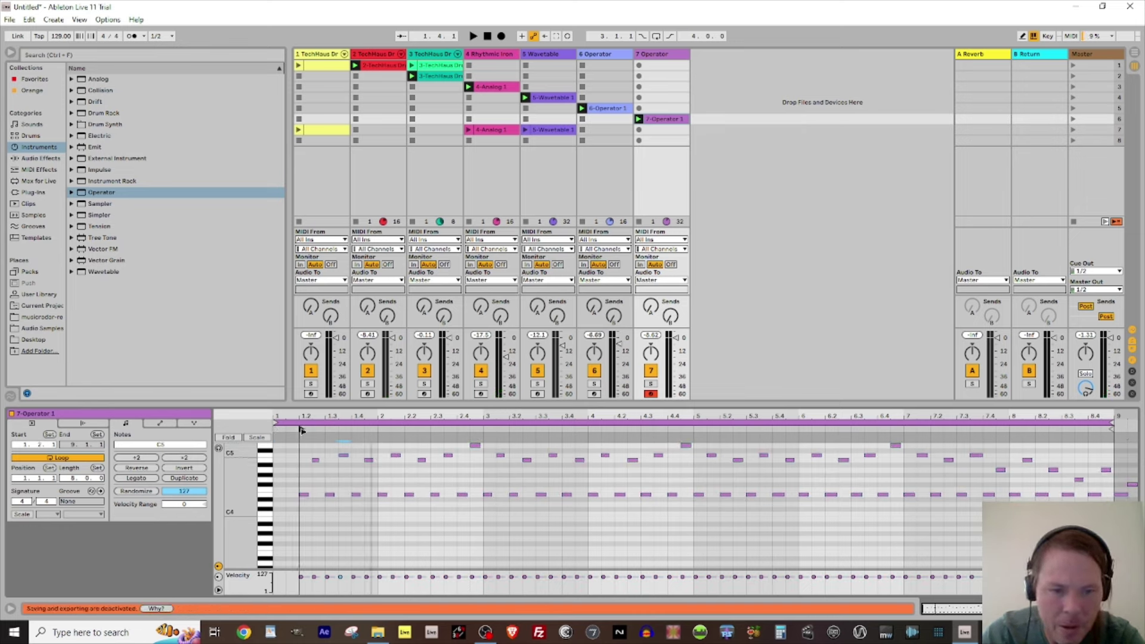
{"action": "key", "text": "space"}
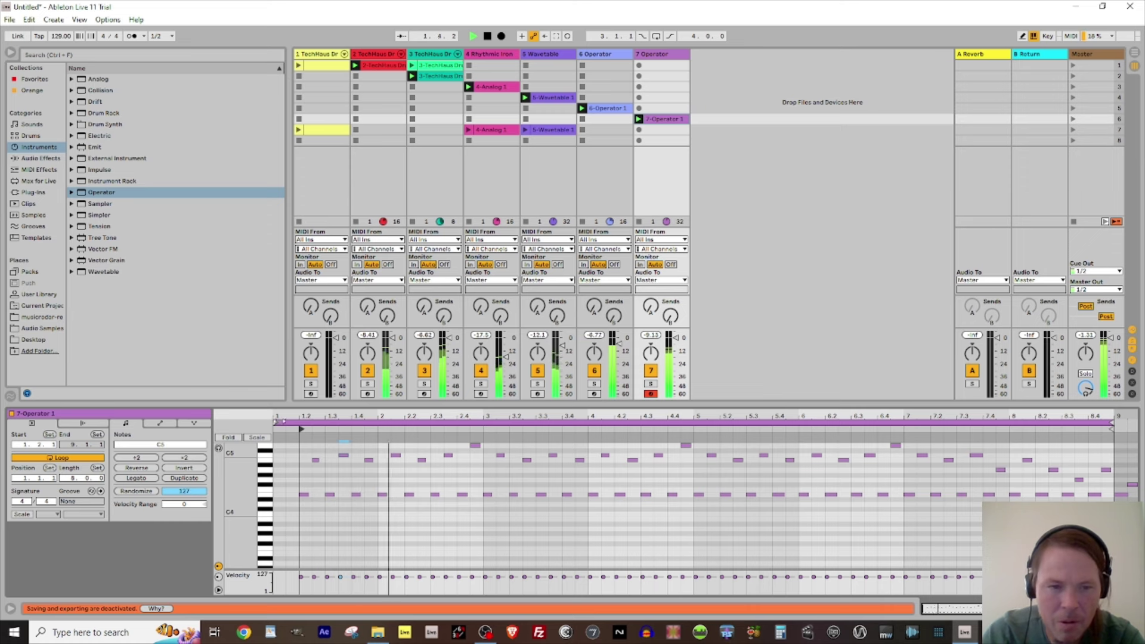
{"action": "left_click", "coordinate": [323, 422]}
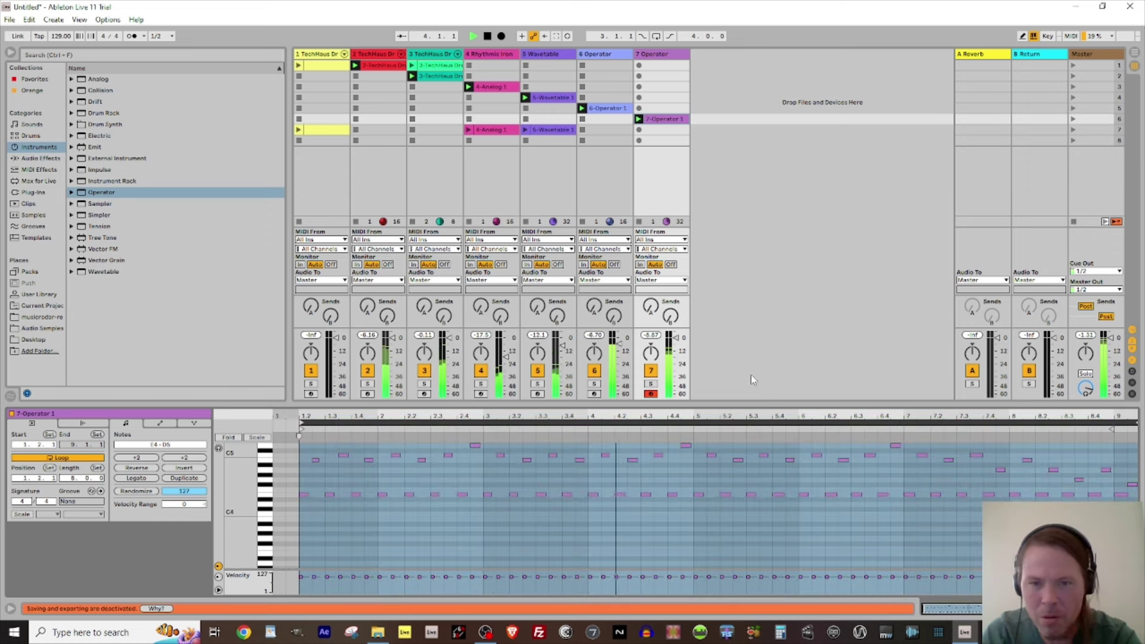
Disarm track 7 and set its Operator filter frequency to 673 Hz.
{"action": "left_click", "coordinate": [650, 394]}
{"action": "double_click", "coordinate": [667, 400]}
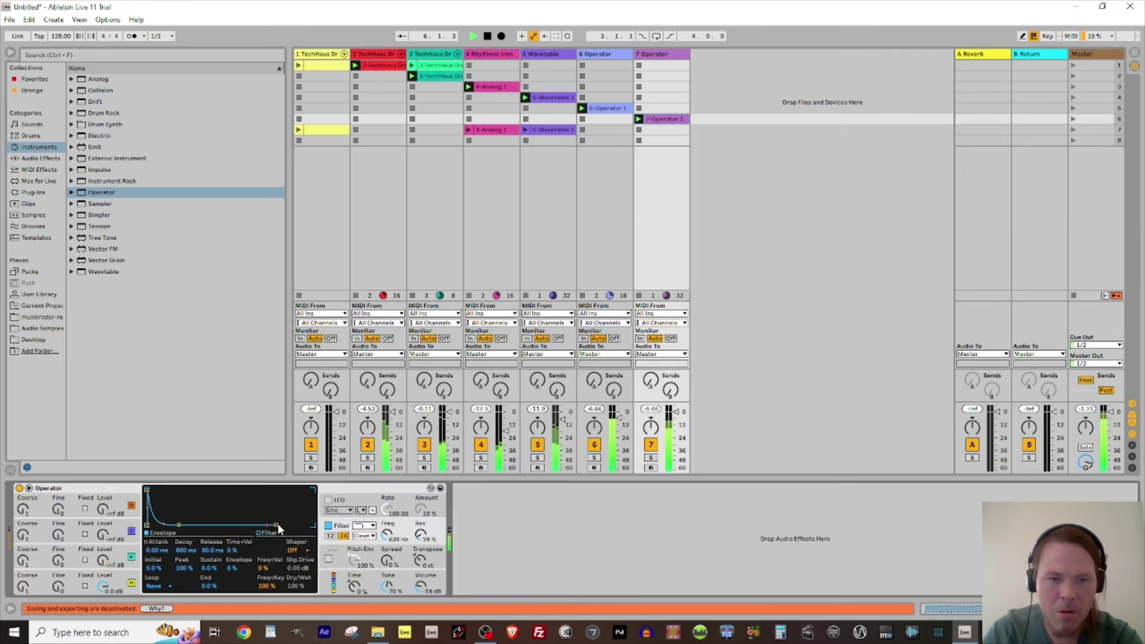
{"action": "mouse_move", "coordinate": [387, 535]}
{"action": "left_mouse_down"}
{"action": "mouse_move", "coordinate": [387, 521]}
{"action": "mouse_move", "coordinate": [387, 534]}
{"action": "left_mouse_up"}
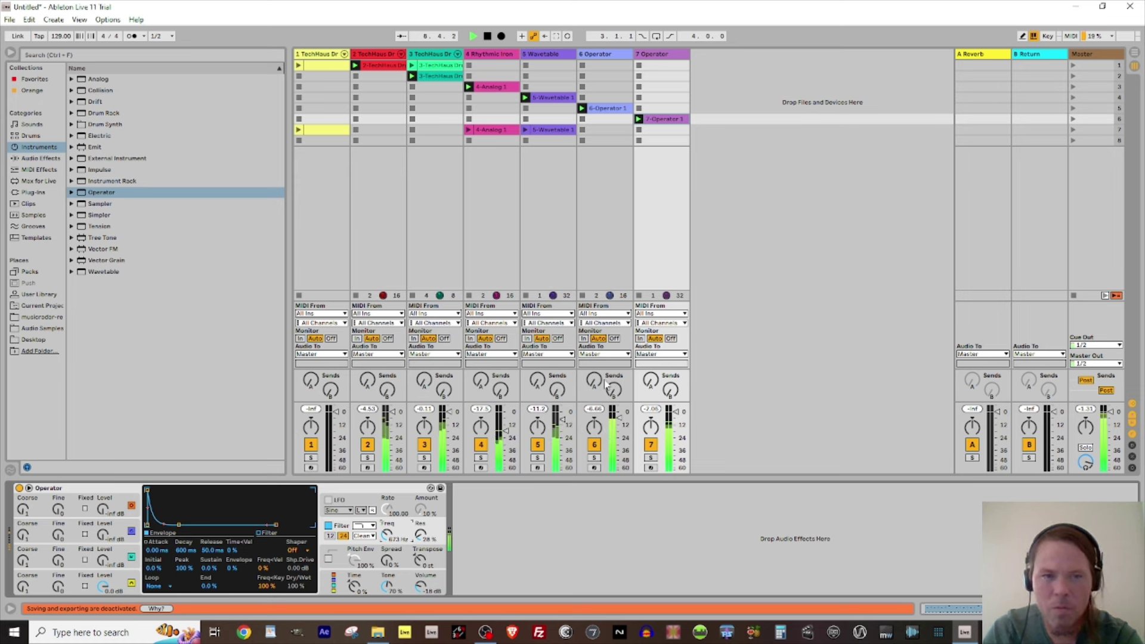
Add a Grain Delay effect after Operator on track 7 and set its feedback to 56%.
{"action": "left_click", "coordinate": [35, 159]}
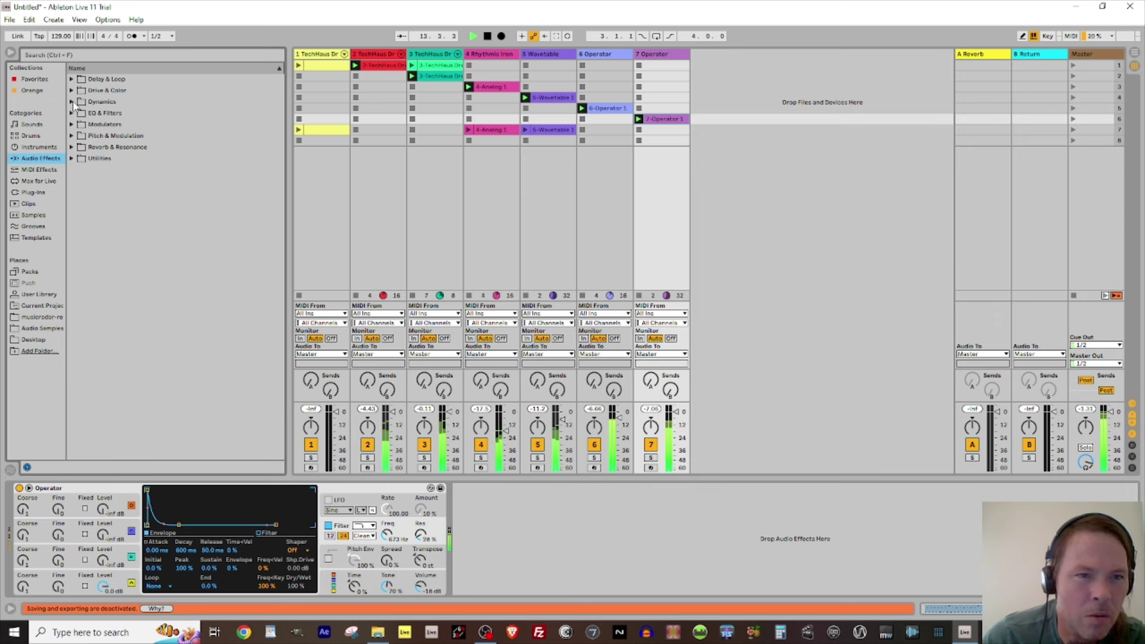
{"action": "left_click", "coordinate": [72, 79]}
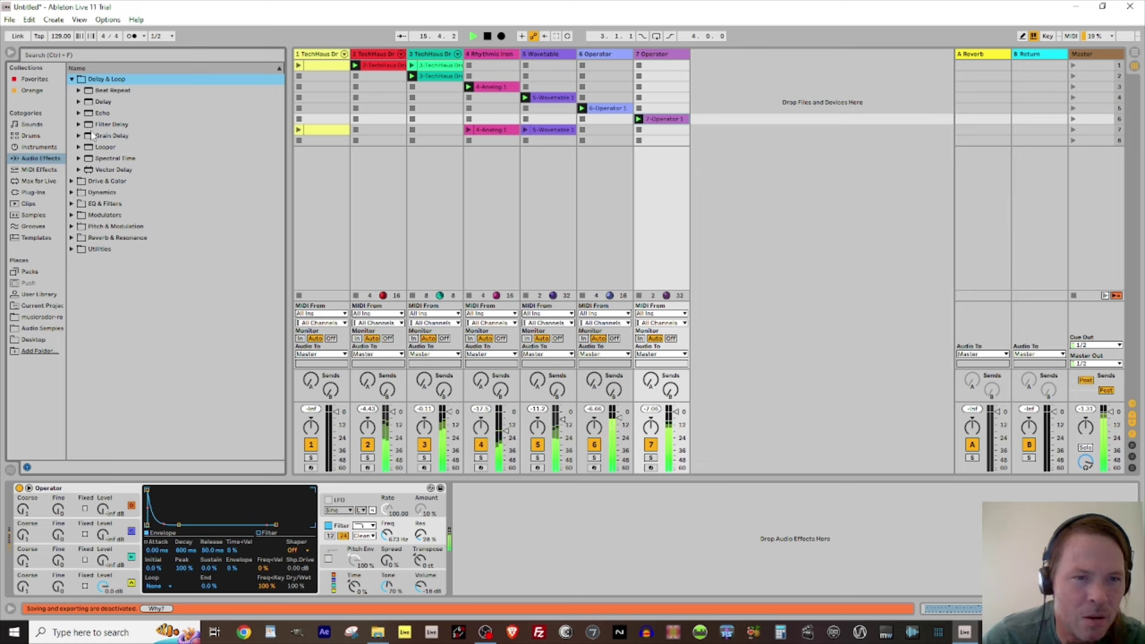
{"action": "left_click", "coordinate": [91, 136]}
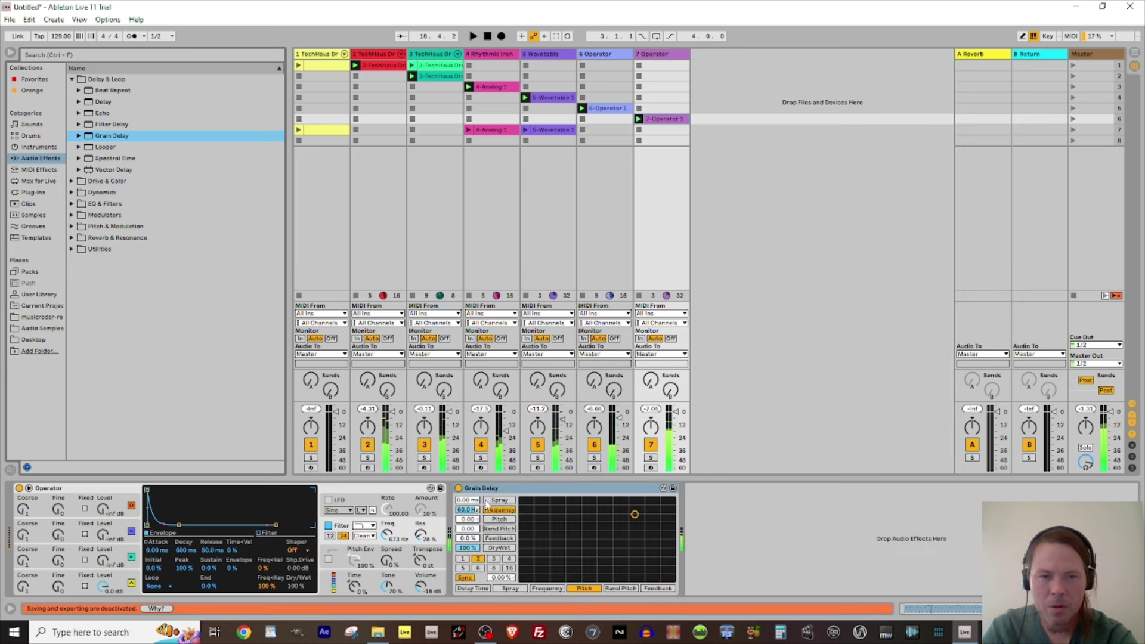
{"action": "left_click_drag", "start_coordinate": [475, 502], "coordinate": [476, 477]}
{"action": "mouse_move", "coordinate": [468, 538]}
{"action": "left_mouse_down"}
{"action": "mouse_move", "coordinate": [465, 510]}
{"action": "mouse_move", "coordinate": [465, 534]}
{"action": "left_mouse_up"}
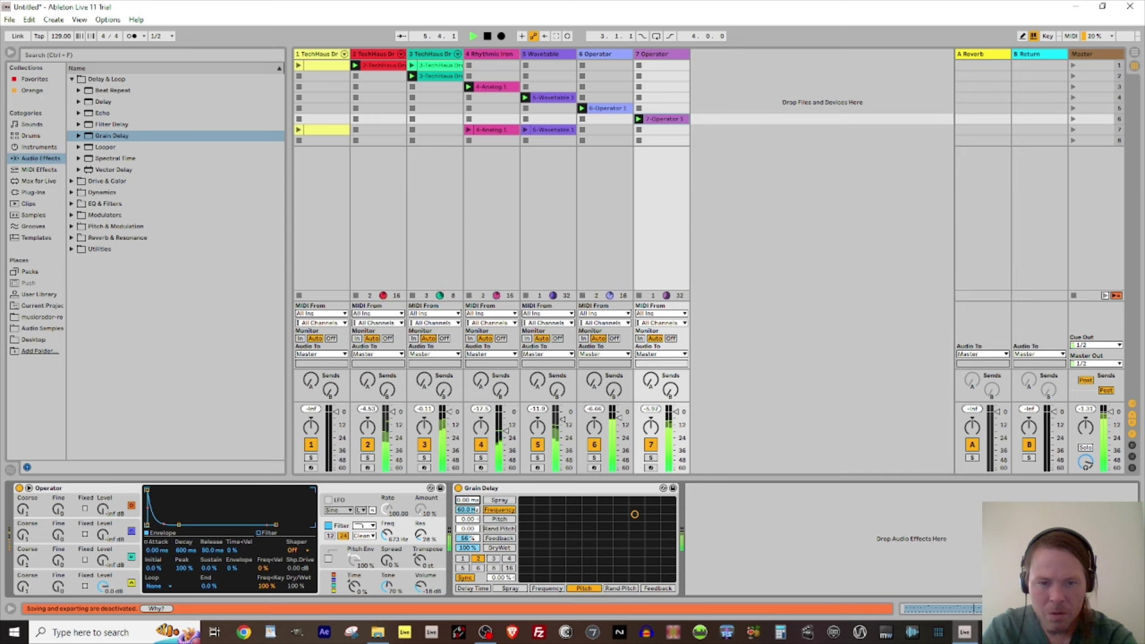
{"action": "left_click", "coordinate": [471, 539]}
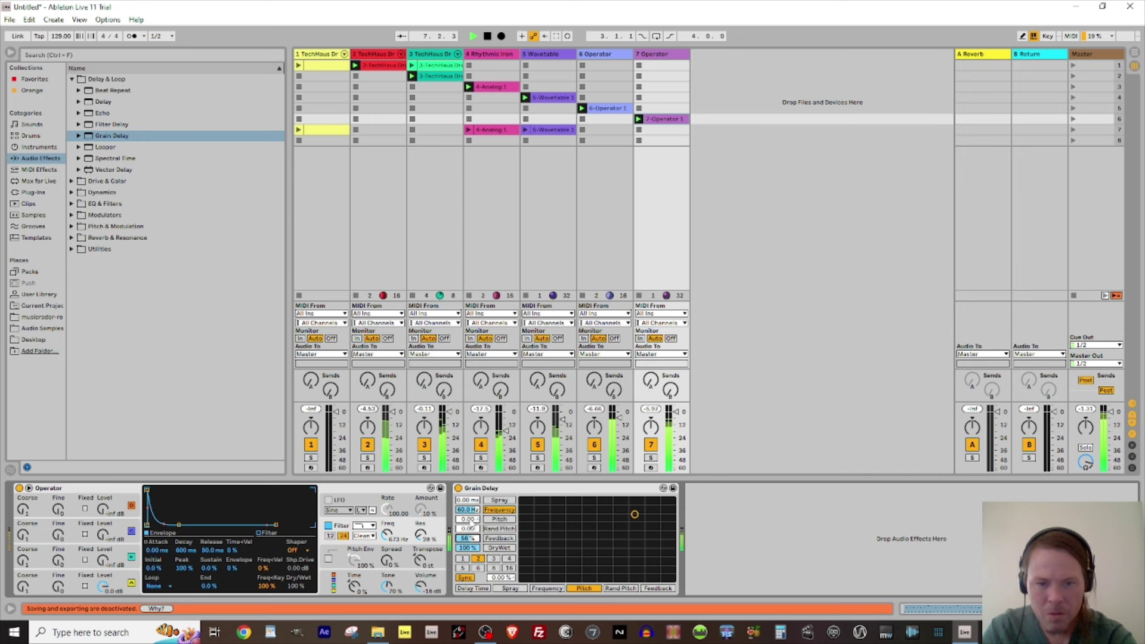
Reset the Grain Delay pitch to 0.00 after trying a change, reduce its dry/wet mix, and raise Operator's filter frequency to about 745 Hz.
{"action": "left_click_drag", "start_coordinate": [467, 519], "coordinate": [468, 506]}
{"action": "double_click", "coordinate": [470, 519]}
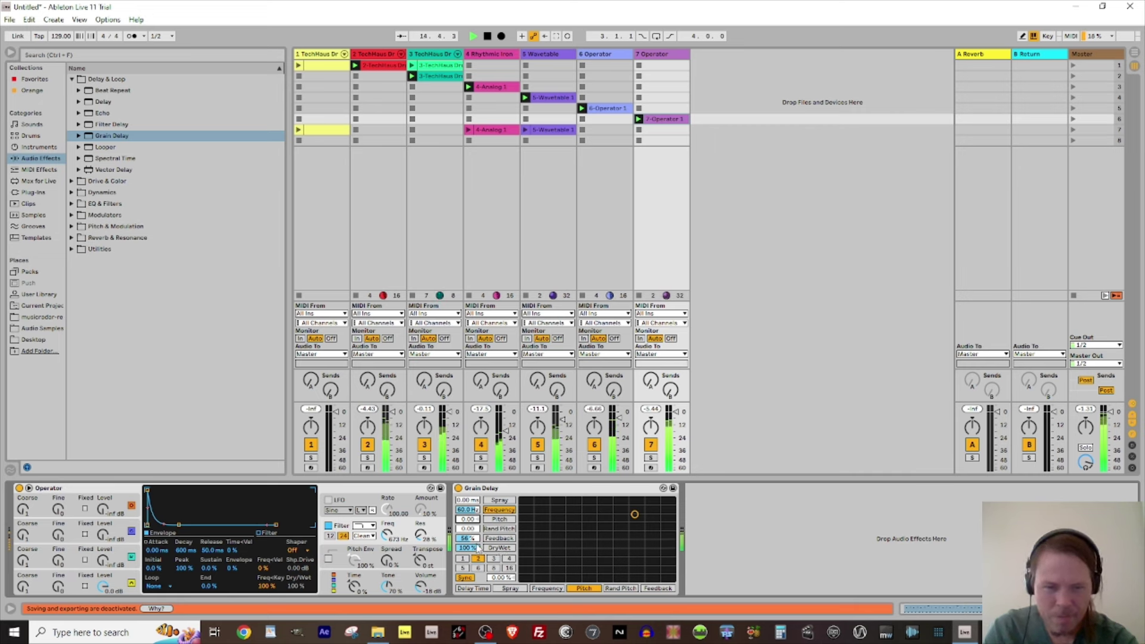
{"action": "mouse_move", "coordinate": [479, 546]}
{"action": "left_mouse_down"}
{"action": "mouse_move", "coordinate": [479, 566]}
{"action": "mouse_move", "coordinate": [475, 540]}
{"action": "left_mouse_up"}
{"action": "mouse_move", "coordinate": [388, 535]}
{"action": "left_mouse_down"}
{"action": "mouse_move", "coordinate": [389, 550]}
{"action": "mouse_move", "coordinate": [388, 532]}
{"action": "left_mouse_up"}
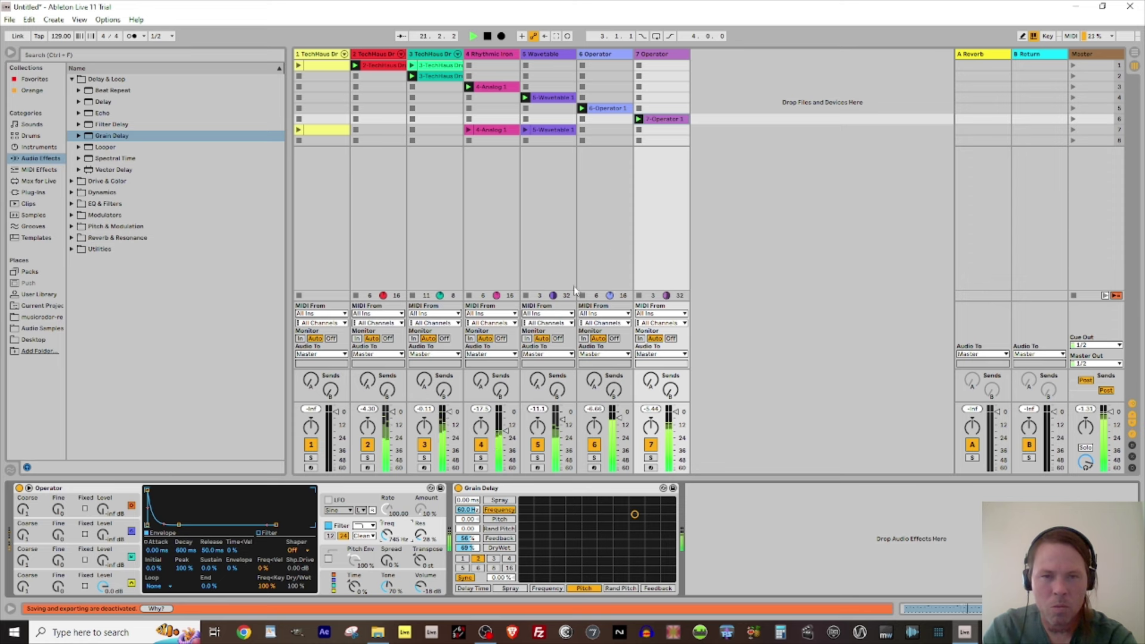
Insert an empty scene below scene 6 and remove the stop buttons from track 7's slots in scenes 7 and 8.
{"action": "left_click", "coordinate": [1081, 122]}
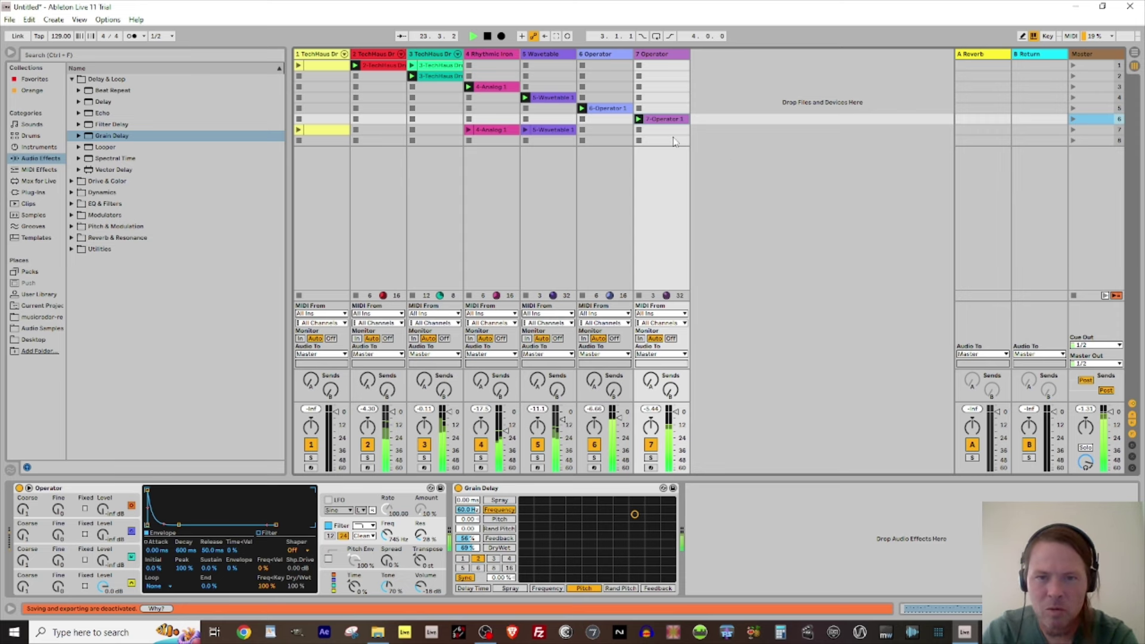
{"action": "key", "text": "ctrl+i"}
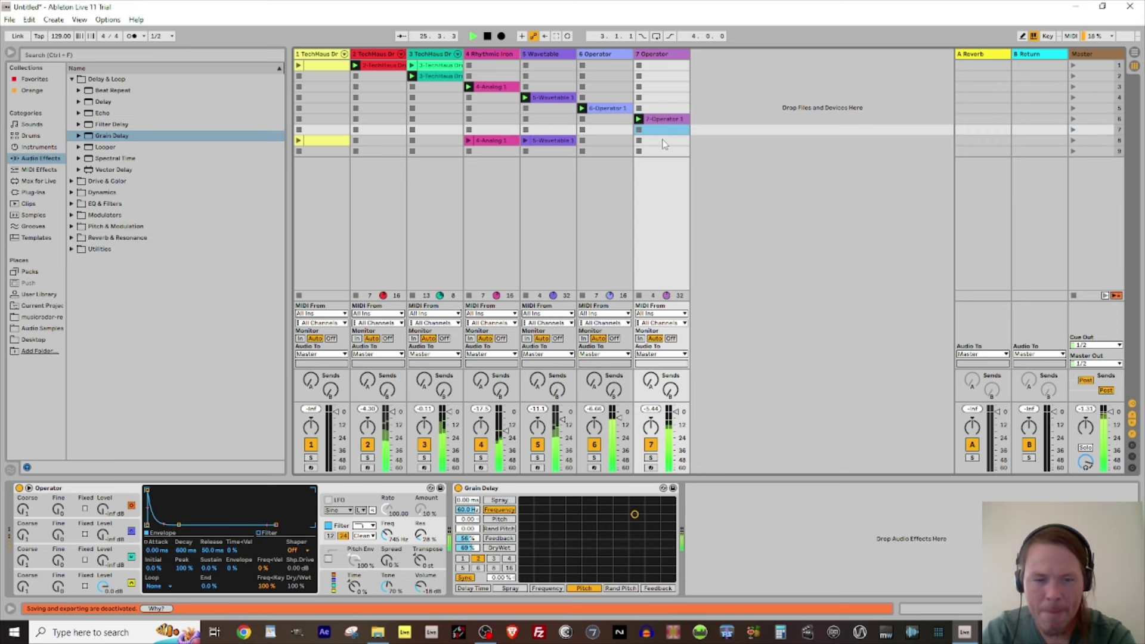
{"action": "left_click", "coordinate": [664, 143], "text": "shift"}
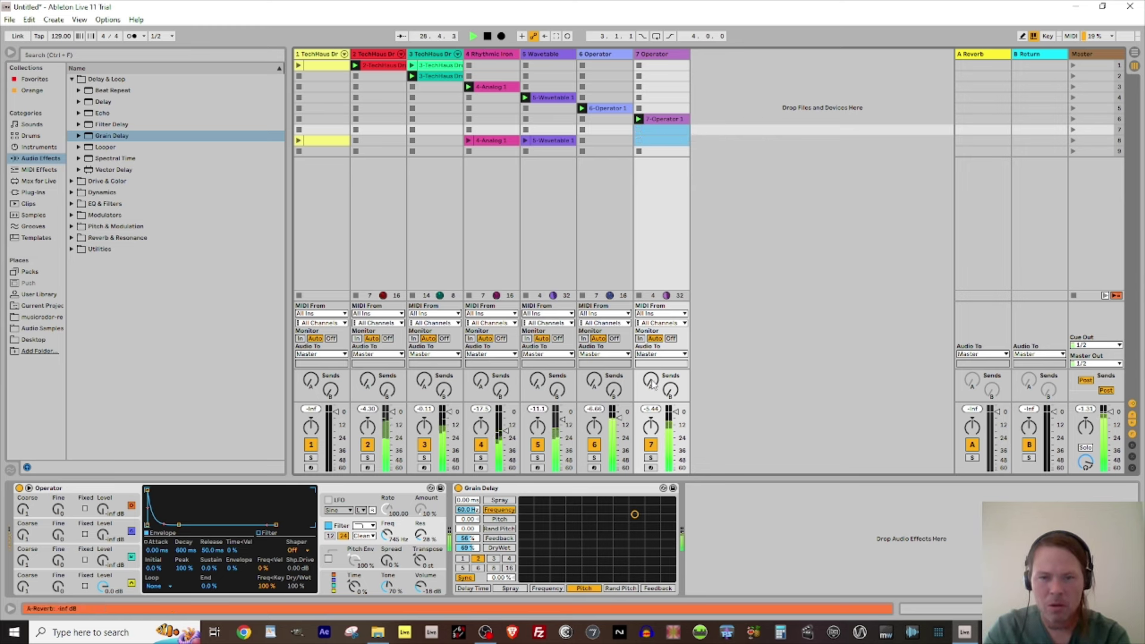
Raise track 7's Reverb send and set its Return send to about -5.0 dB.
{"action": "left_click_drag", "start_coordinate": [650, 379], "coordinate": [651, 343]}
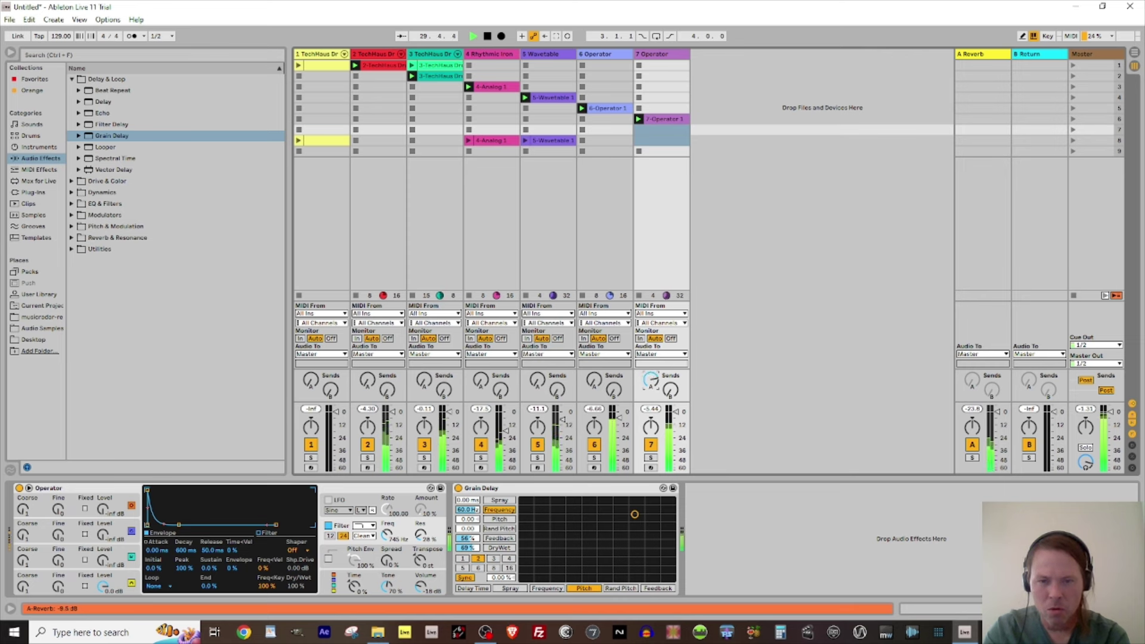
{"action": "left_click_drag", "start_coordinate": [670, 391], "coordinate": [671, 365]}
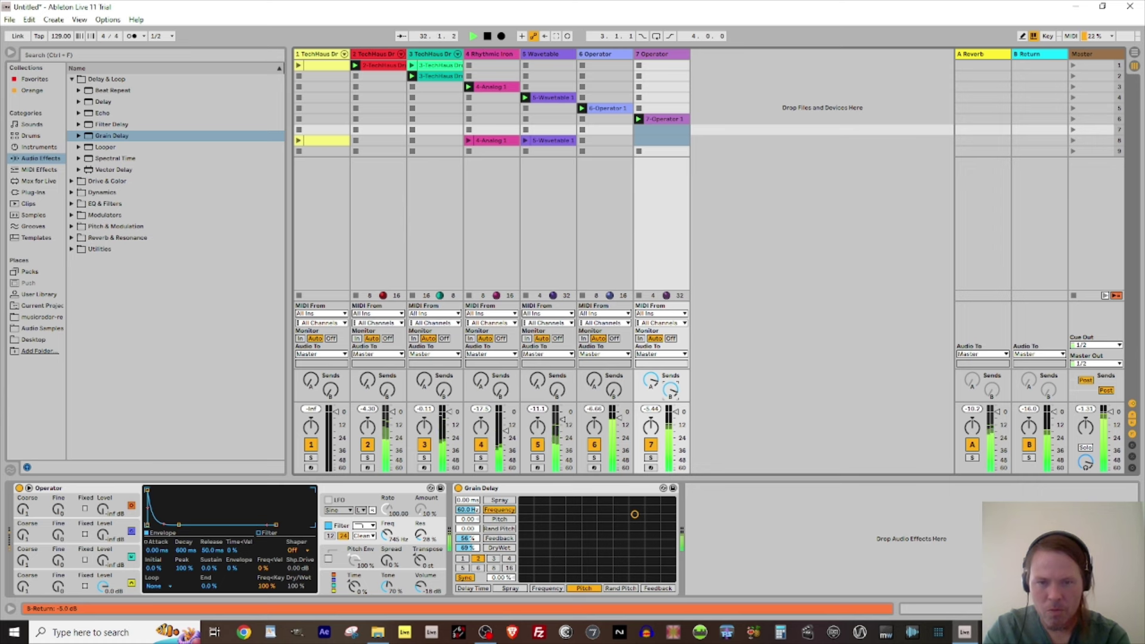
{"action": "left_click_drag", "start_coordinate": [650, 380], "coordinate": [651, 375]}
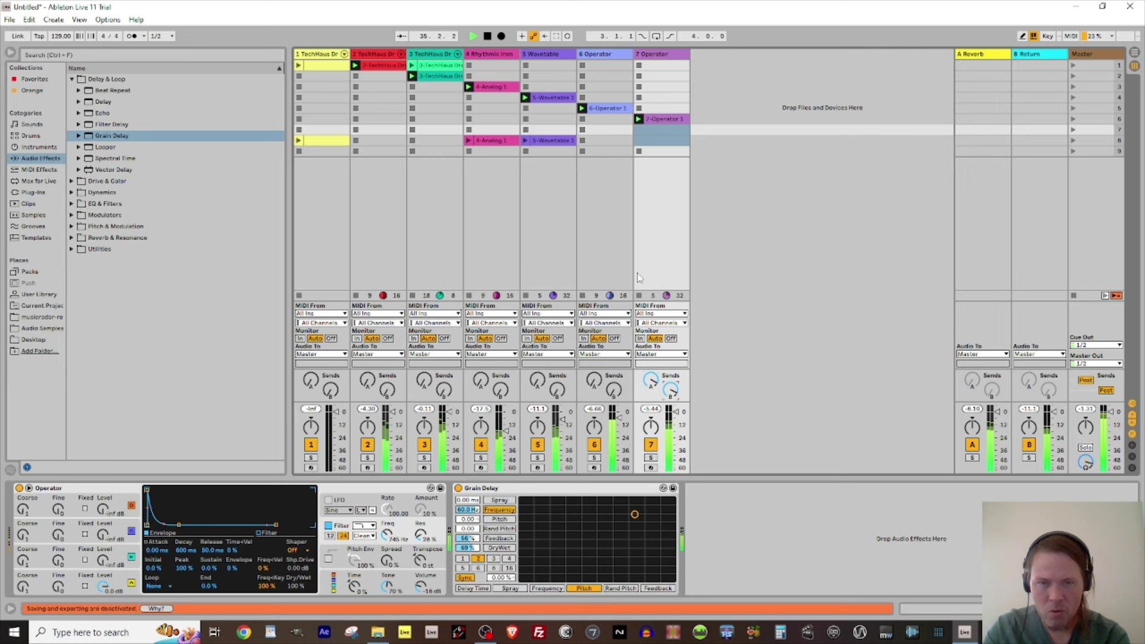
Stop the clip playing on track 3 and launch the empty seventh scene to leave track 7 playing alone.
{"action": "left_click", "coordinate": [412, 87]}
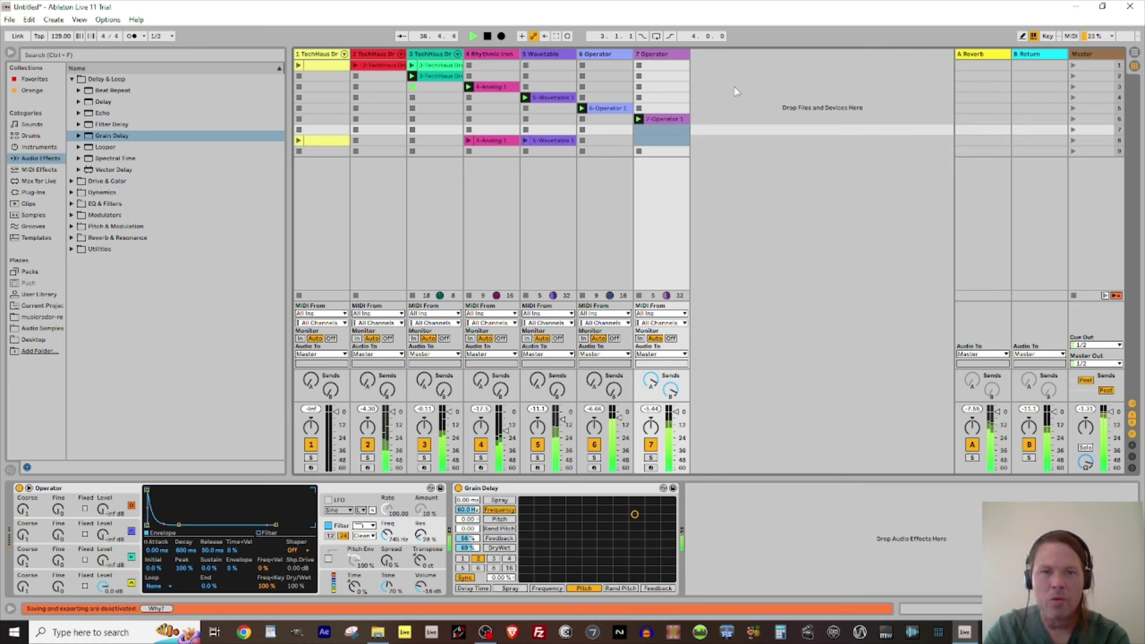
{"action": "left_click", "coordinate": [1074, 130]}
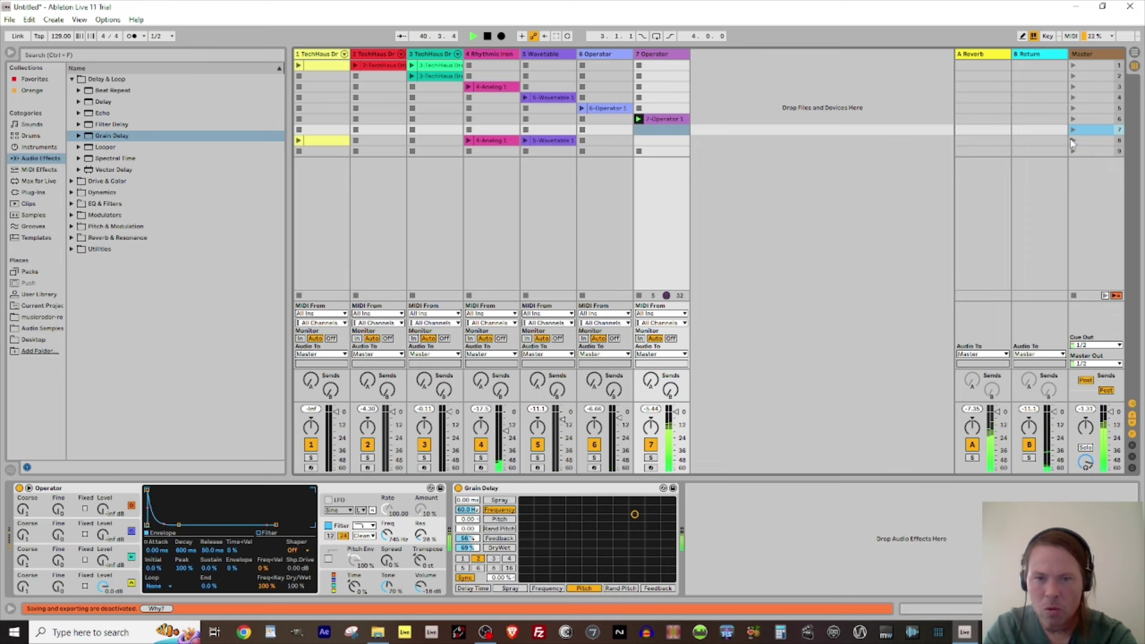
Launch scene 8 and raise the volume fader of the Wavetable track.
{"action": "left_click", "coordinate": [1072, 141]}
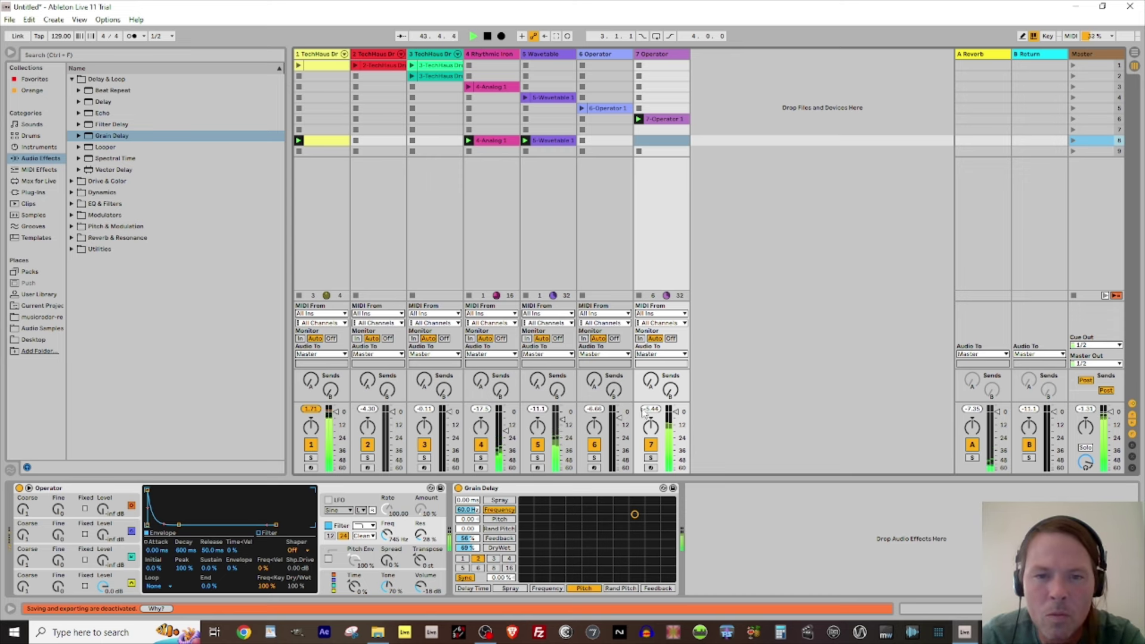
{"action": "left_click", "coordinate": [542, 54]}
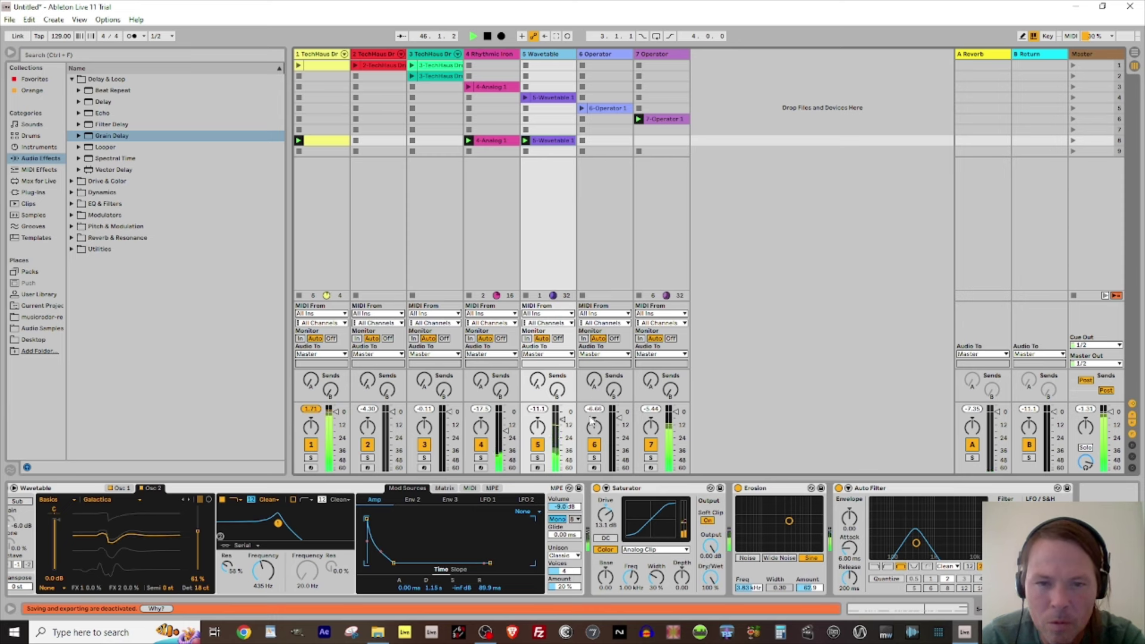
{"action": "left_click", "coordinate": [565, 421]}
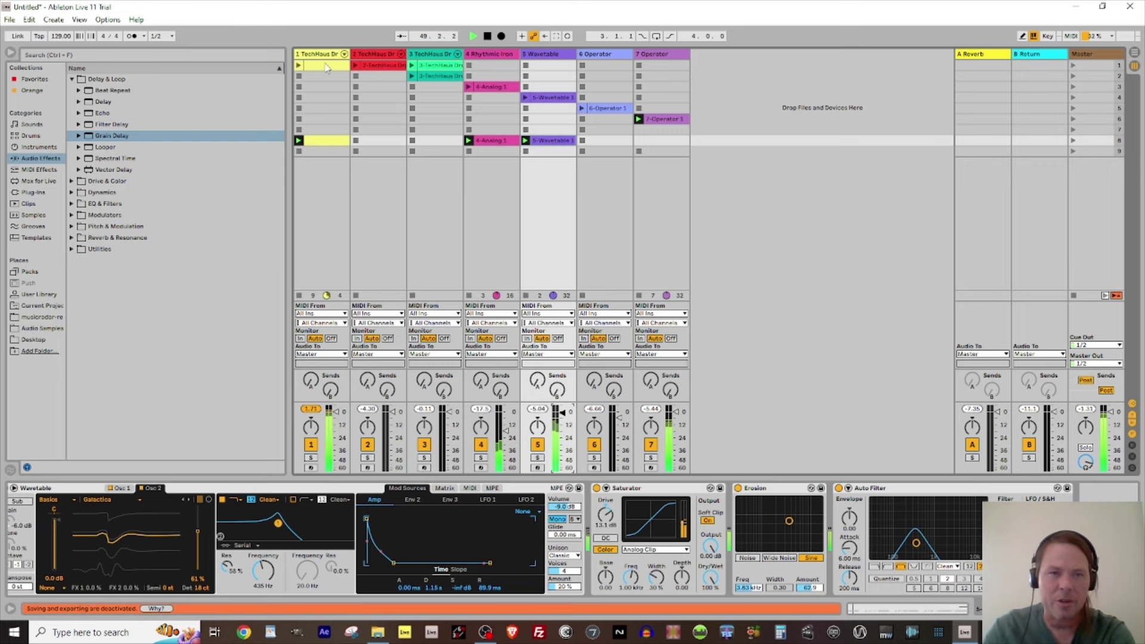
Try other drum sounds for the kick notes in track 1's scene 8 clip by transposing them, settling on Kick (16) at D#1.
{"action": "double_click", "coordinate": [314, 139]}
{"action": "left_click", "coordinate": [264, 554]}
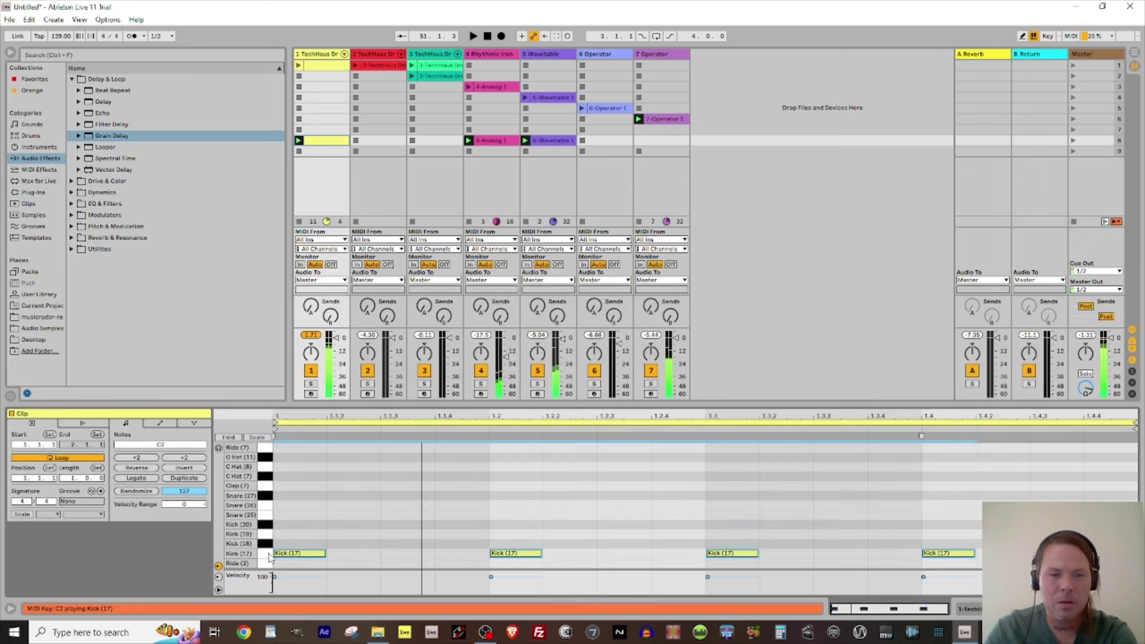
{"action": "key", "text": "space"}
{"action": "key", "text": "space"}
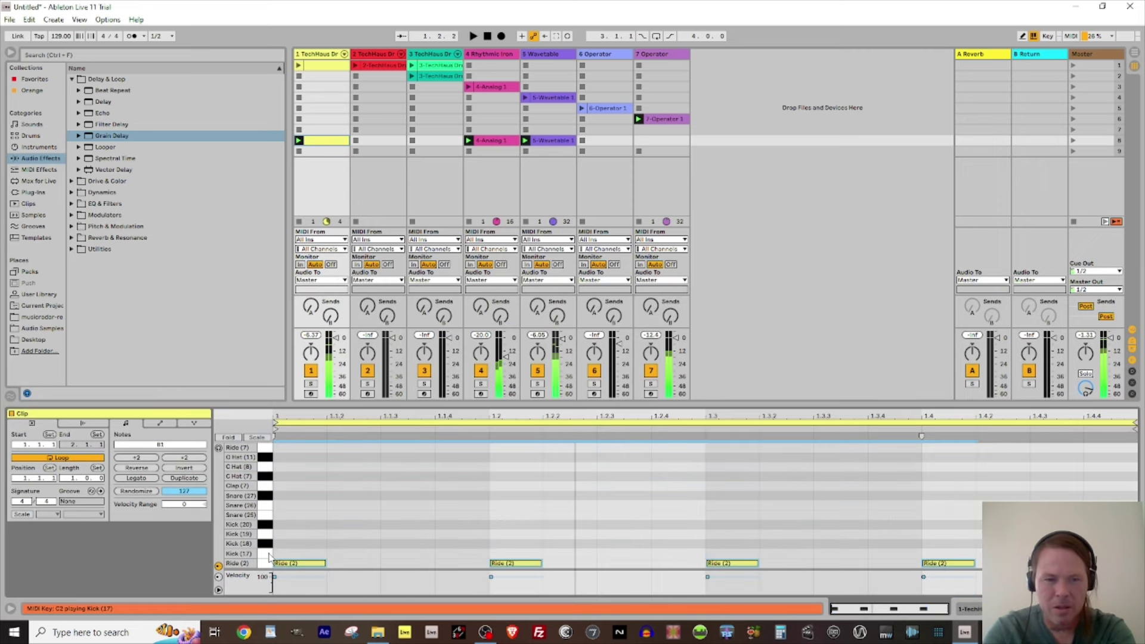
{"action": "key", "text": "shift+Down"}
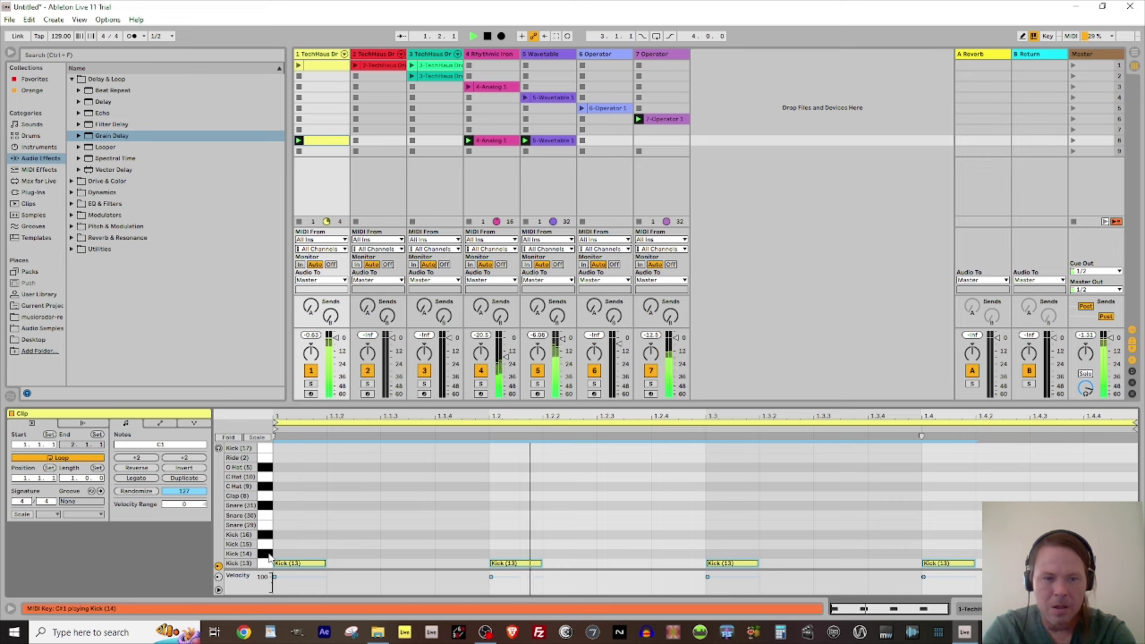
{"action": "key", "text": "Down"}
{"action": "key", "text": "space"}
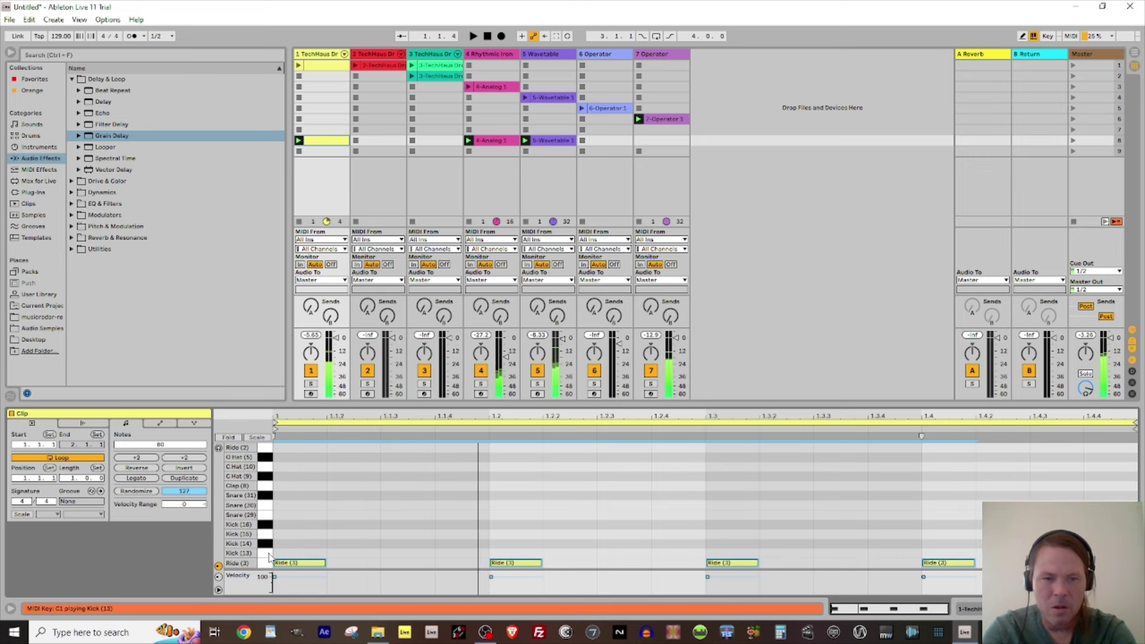
{"action": "key", "text": "Up"}
{"action": "key", "text": "Up"}
{"action": "key", "text": "Up"}
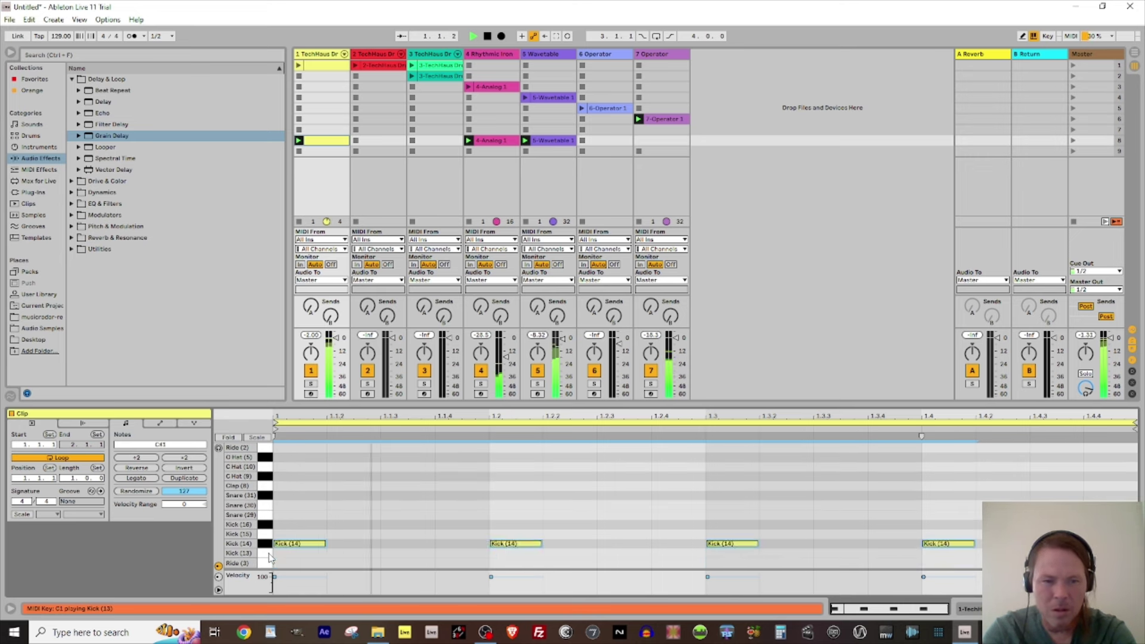
{"action": "key", "text": "Up"}
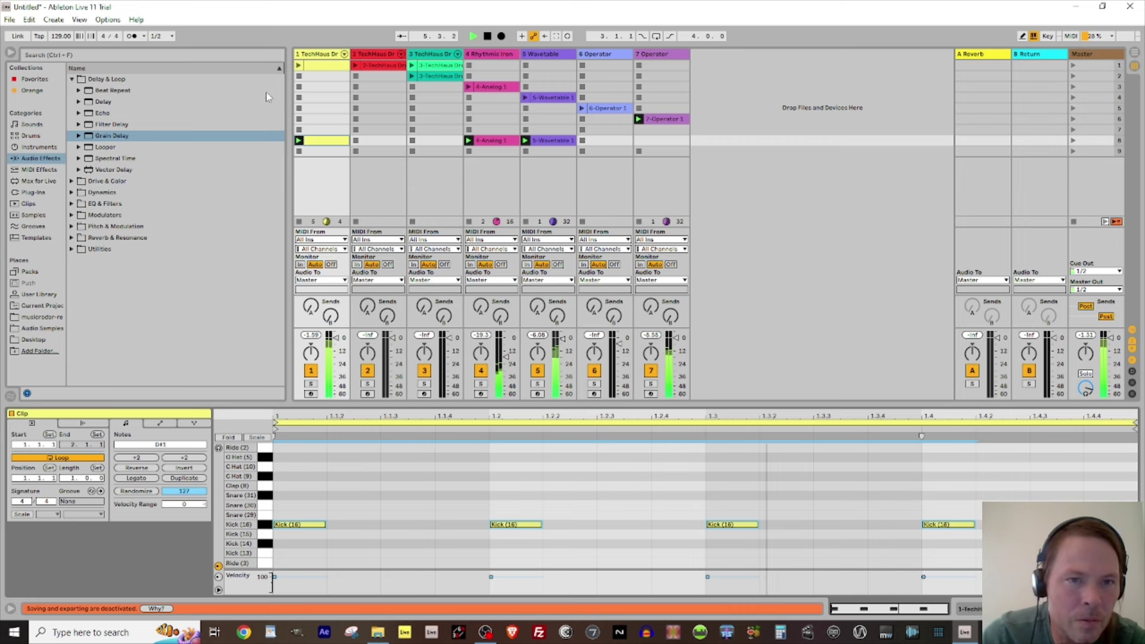
Audition the track 2 clip and both track 3 clips over the loop, stop track 3, and play track 1's first clip.
{"action": "left_click", "coordinate": [355, 65]}
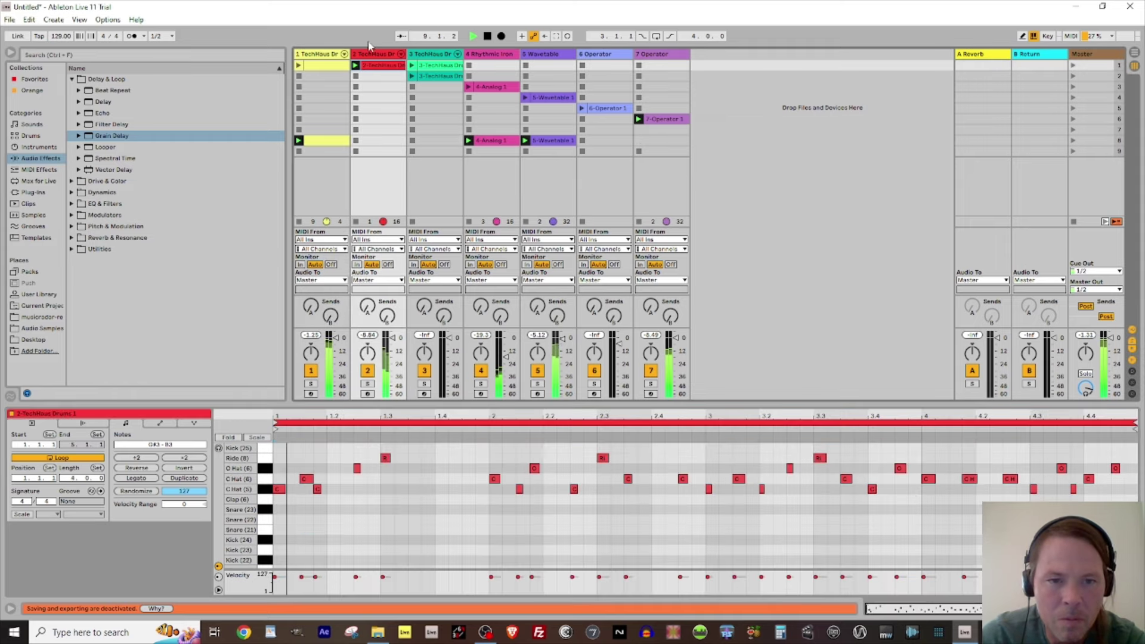
{"action": "left_click", "coordinate": [412, 76]}
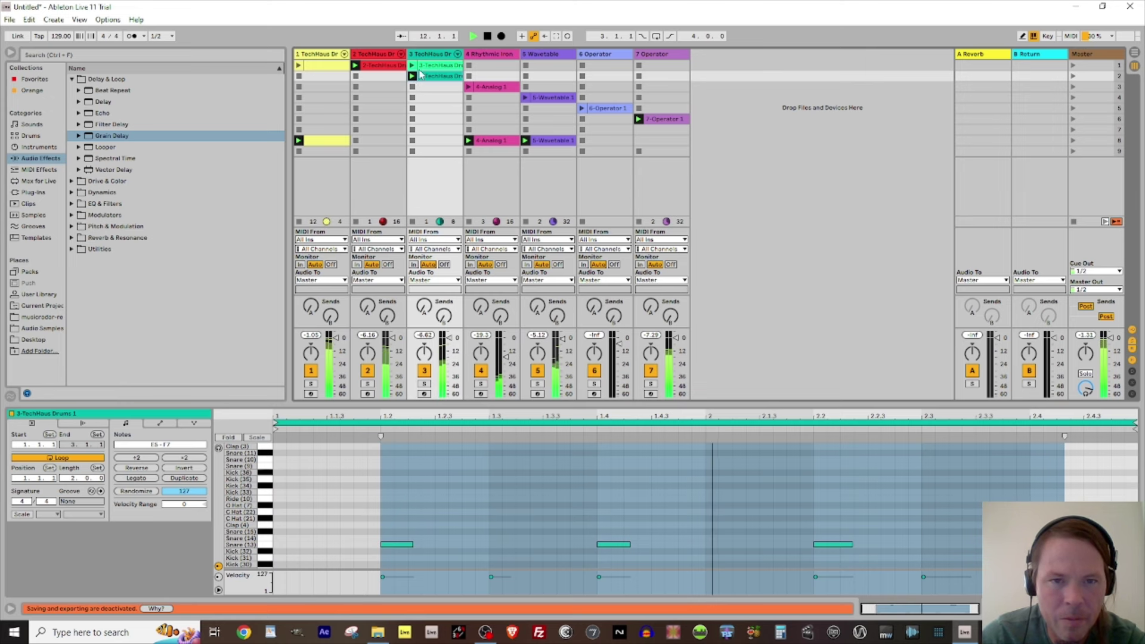
{"action": "left_click", "coordinate": [412, 66]}
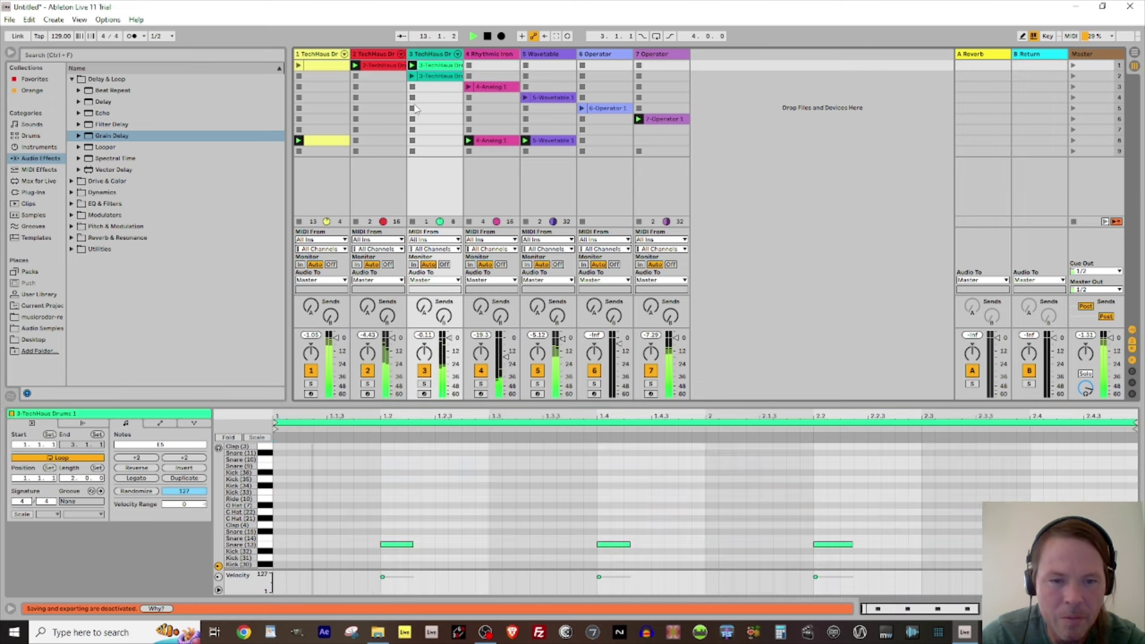
{"action": "left_click", "coordinate": [412, 87]}
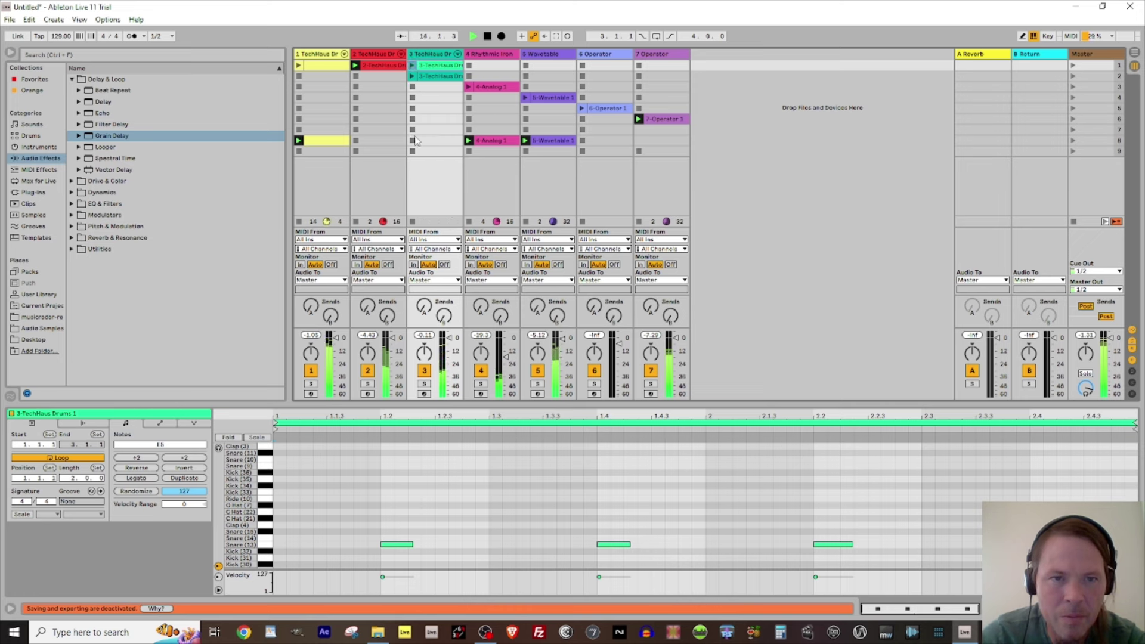
{"action": "left_click", "coordinate": [299, 65]}
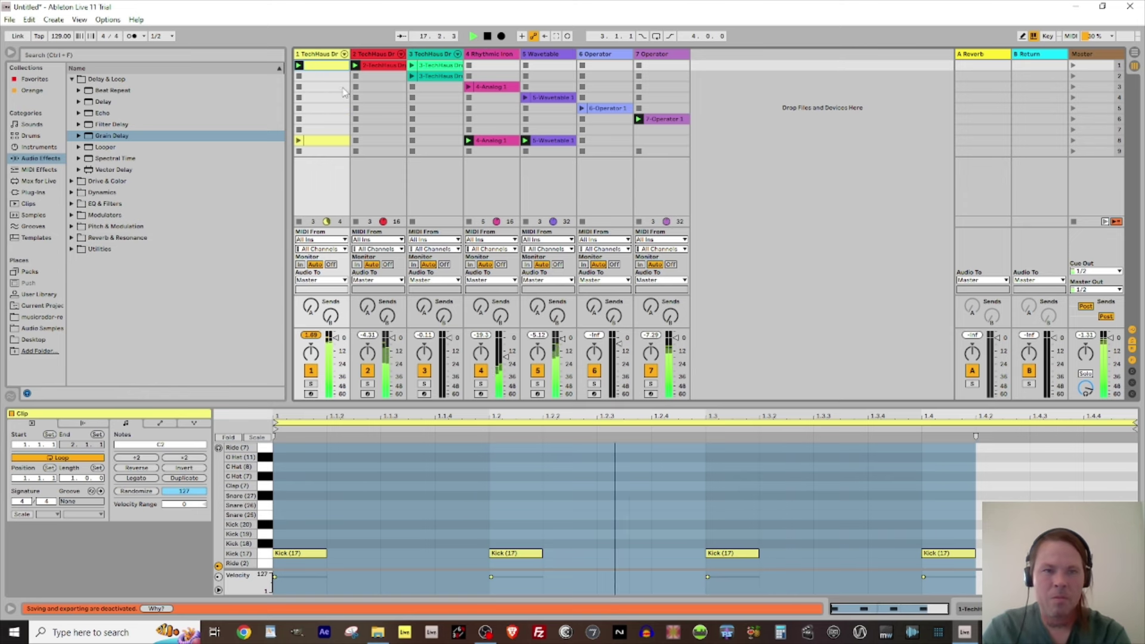
Replace track 1's clip in scene 8 with a copy of its scene 1 kick clip and launch scene 8.
{"action": "left_click", "coordinate": [334, 140]}
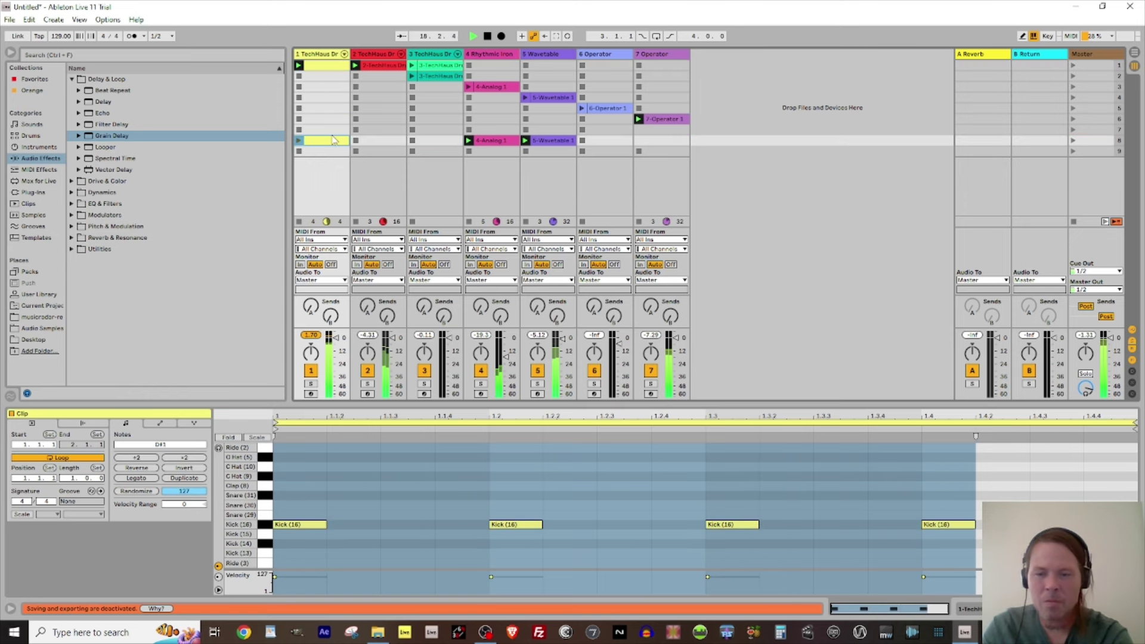
{"action": "key", "text": "Delete"}
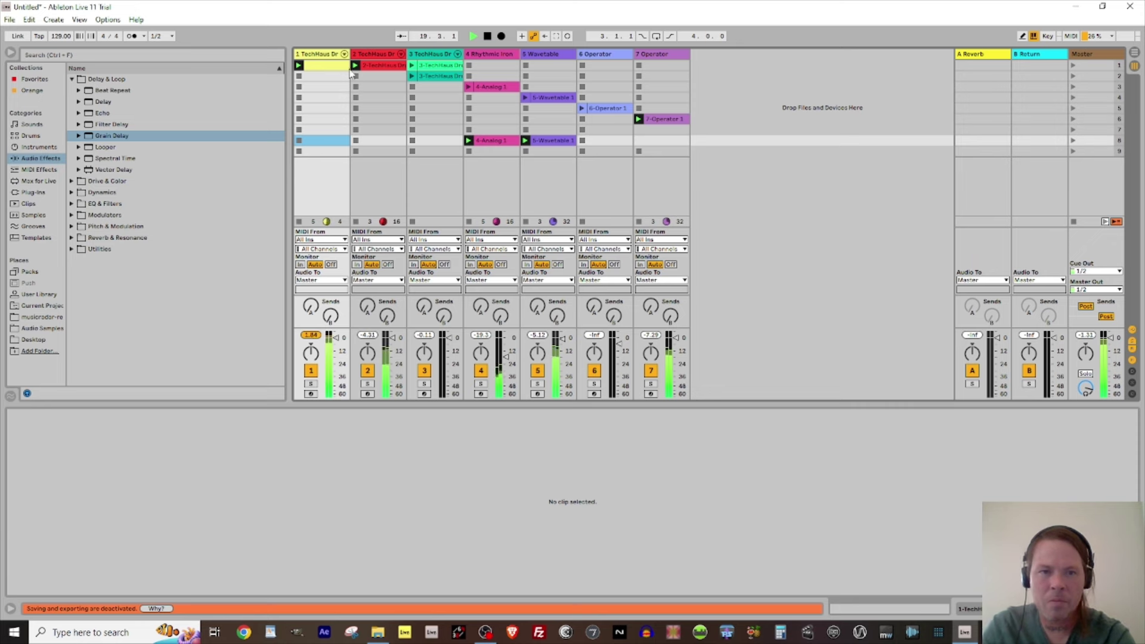
{"action": "left_click", "coordinate": [317, 68]}
{"action": "left_click_drag", "start_coordinate": [317, 68], "coordinate": [319, 142]}
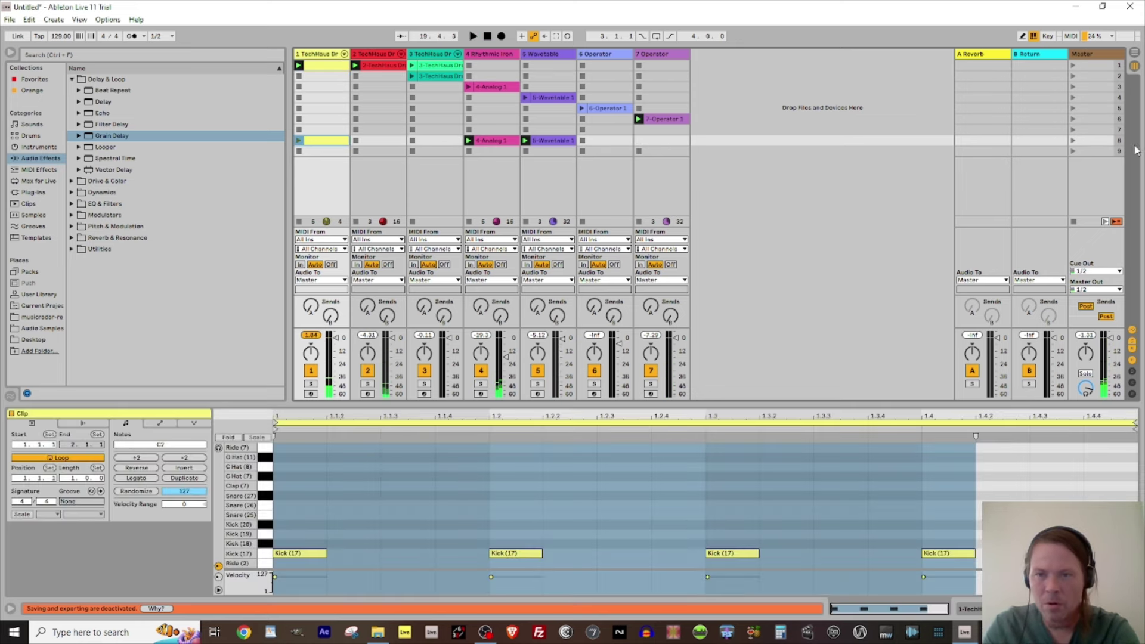
{"action": "left_click", "coordinate": [1073, 142]}
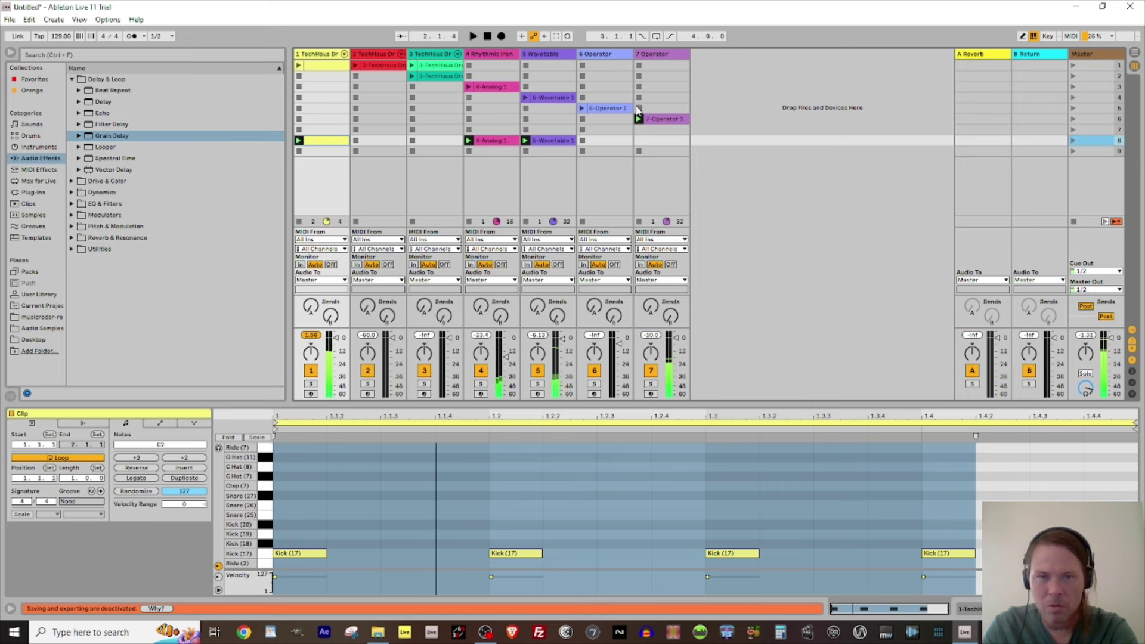
Play the Operator clip on track 6 over the loop and toggle the track's solo on and off.
{"action": "left_click", "coordinate": [582, 109]}
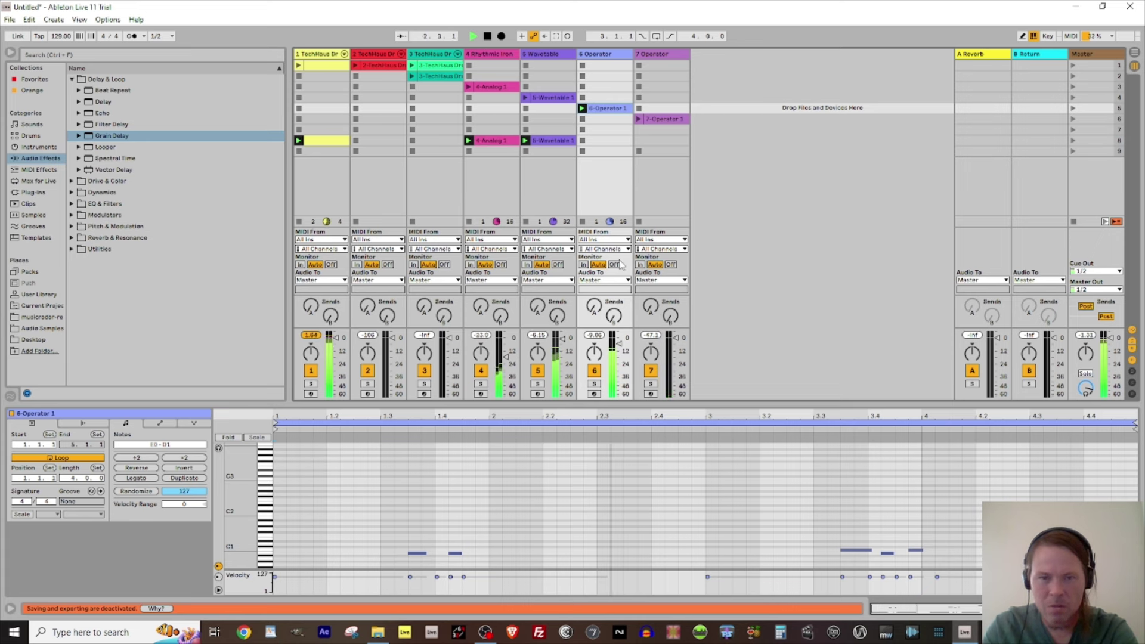
{"action": "left_click", "coordinate": [594, 383]}
{"action": "left_click", "coordinate": [594, 383]}
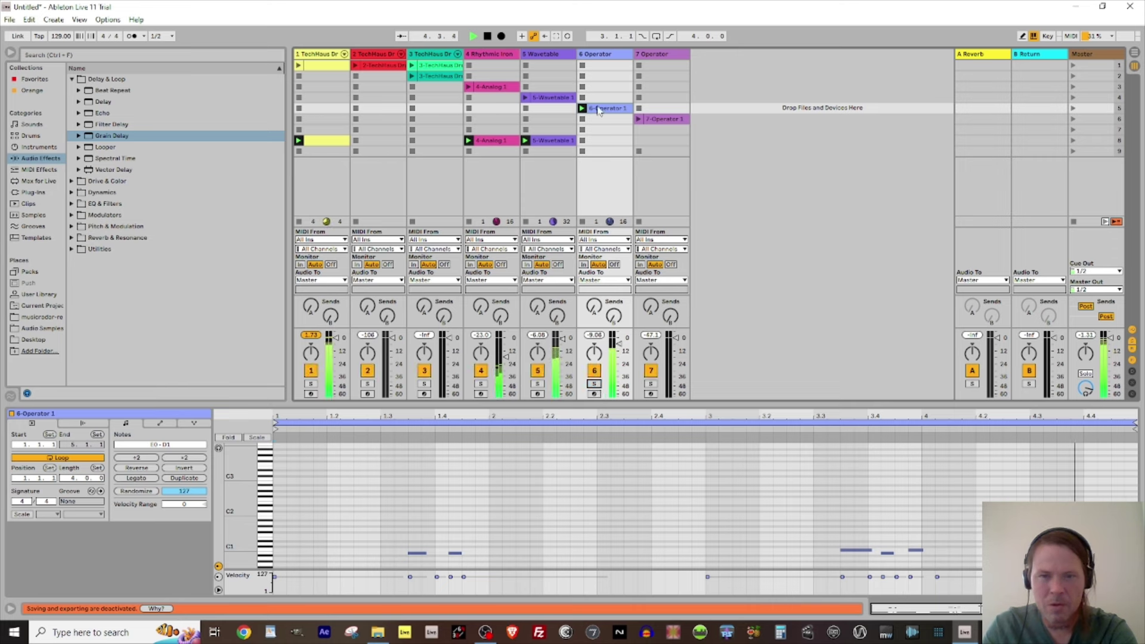
Duplicate track 6's Operator clip, move the copy into scene 8, and launch that scene.
{"action": "key", "text": "ctrl+d"}
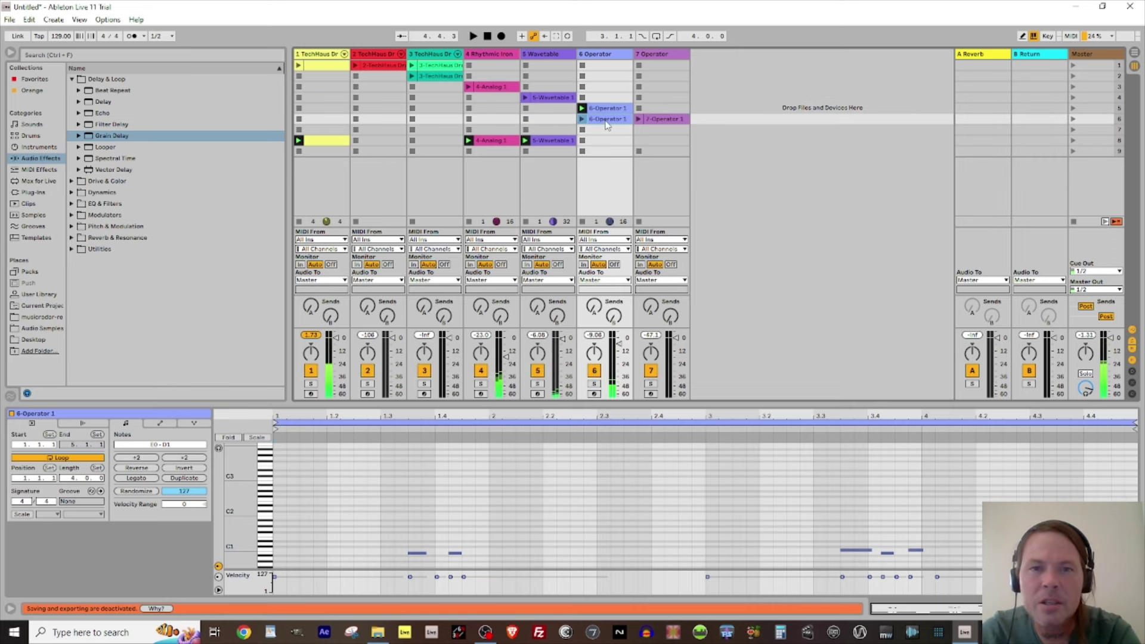
{"action": "left_click_drag", "start_coordinate": [607, 119], "coordinate": [606, 142]}
{"action": "left_click", "coordinate": [1079, 142]}
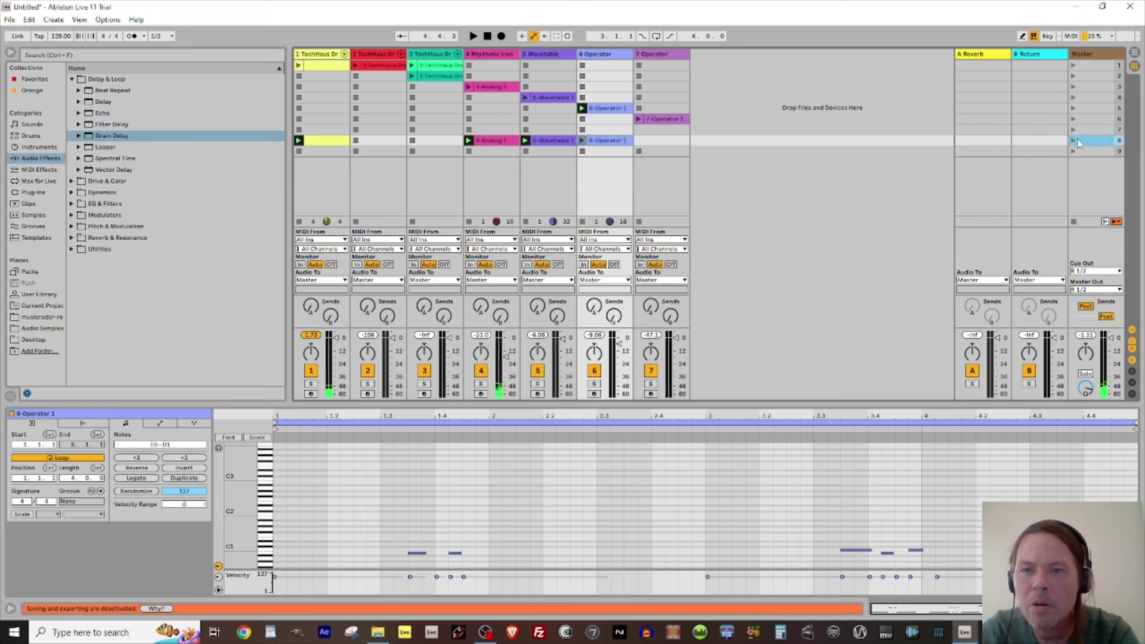
{"action": "left_click", "coordinate": [1074, 141]}
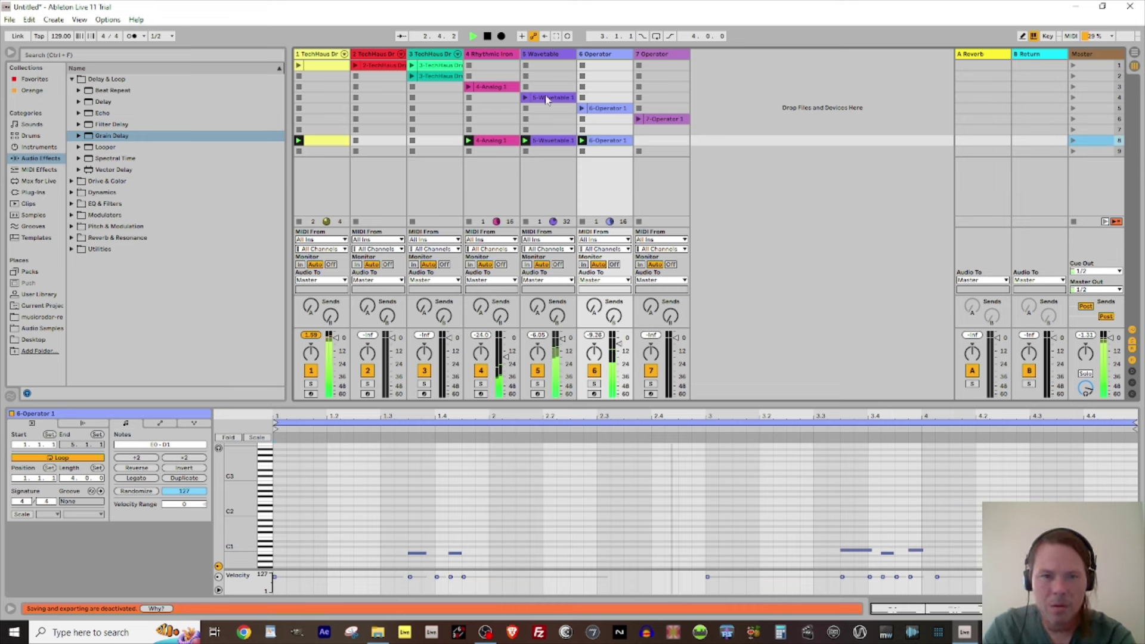
On the Wavetable track, open the synth's filter to 20.5 kHz with 72% resonance and set unison to None.
{"action": "double_click", "coordinate": [548, 55]}
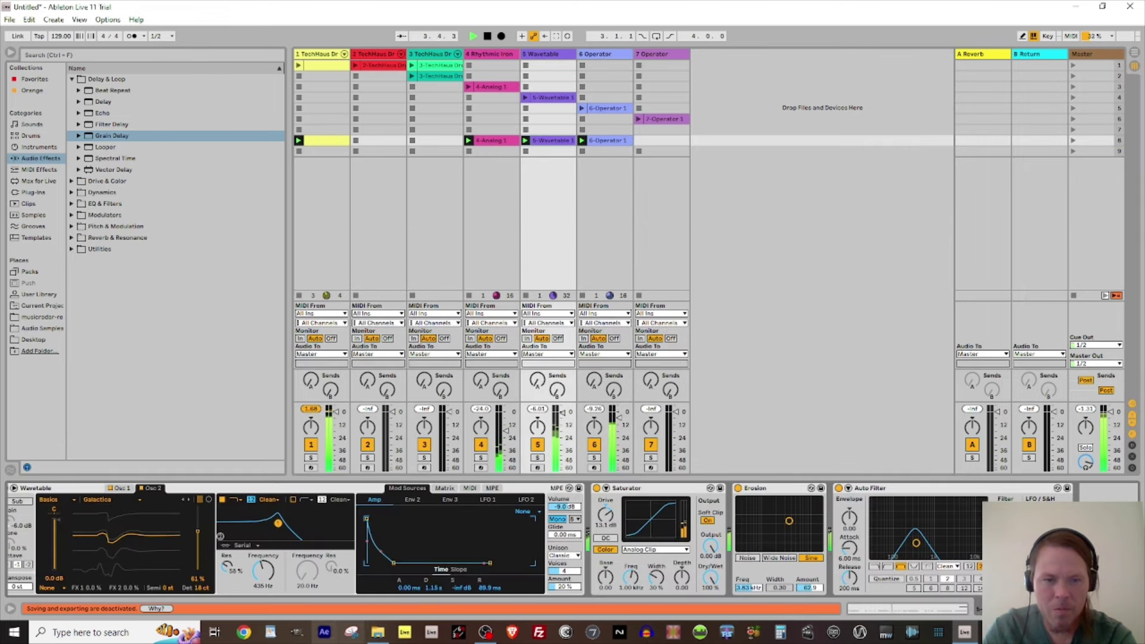
{"action": "mouse_move", "coordinate": [255, 570]}
{"action": "left_mouse_down"}
{"action": "mouse_move", "coordinate": [255, 535]}
{"action": "mouse_move", "coordinate": [223, 570]}
{"action": "mouse_move", "coordinate": [270, 575]}
{"action": "left_mouse_up"}
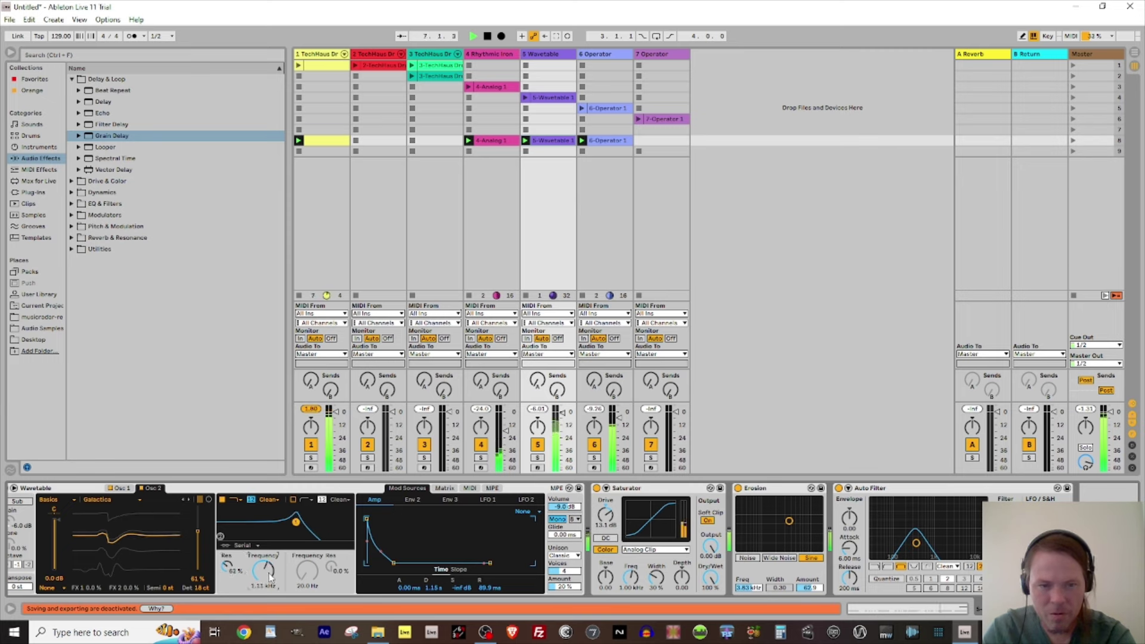
{"action": "left_click", "coordinate": [577, 556]}
{"action": "left_click", "coordinate": [569, 493]}
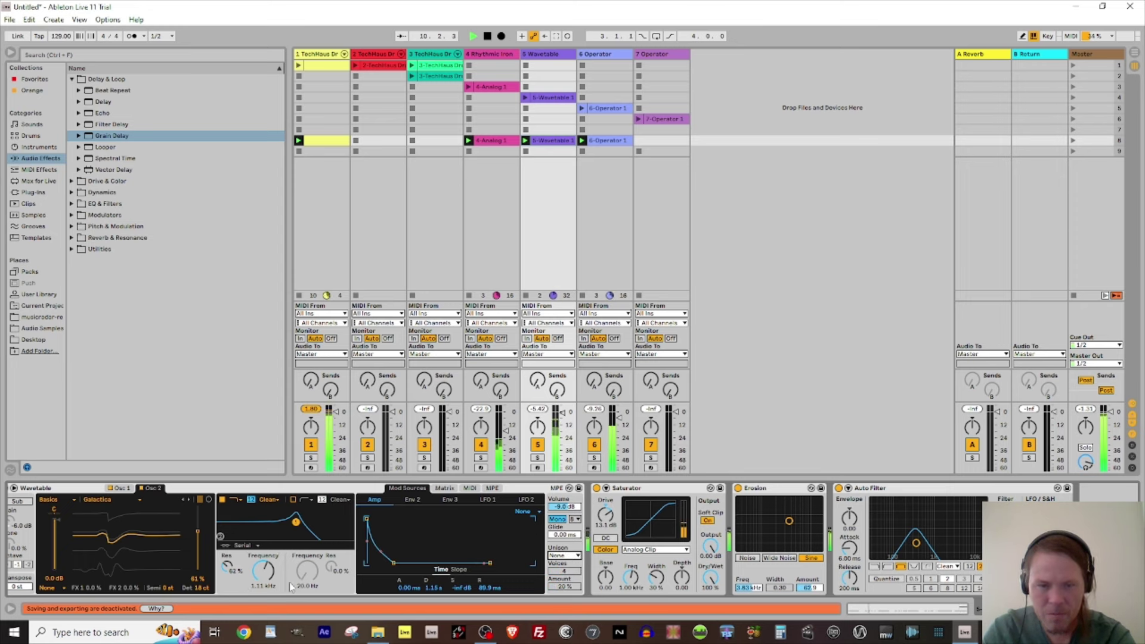
{"action": "left_click_drag", "start_coordinate": [266, 576], "coordinate": [195, 580]}
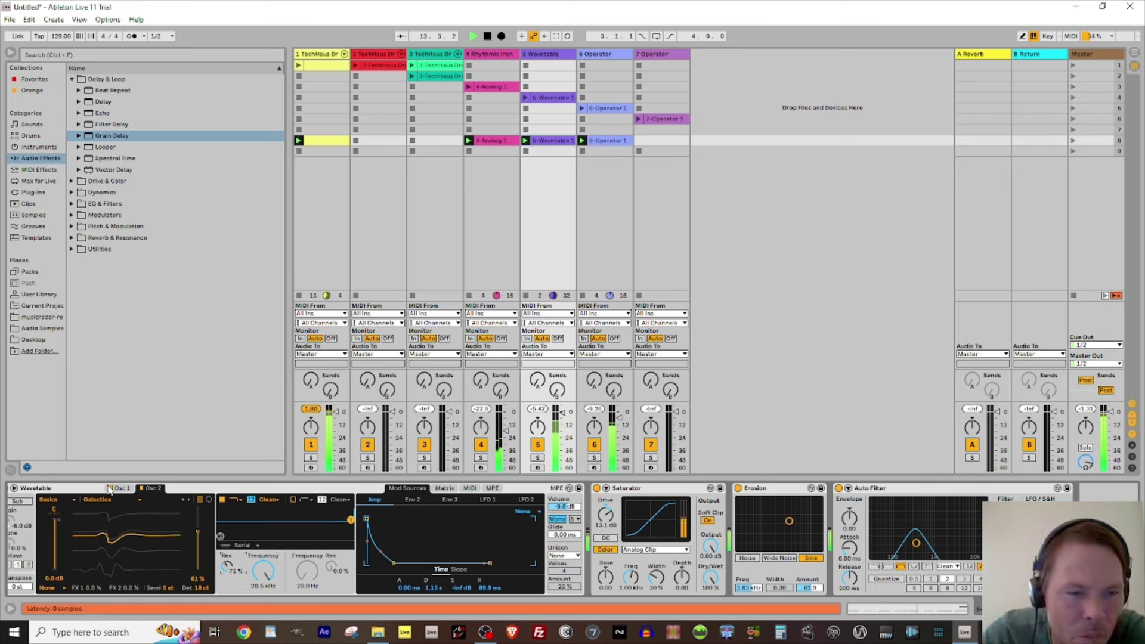
Set the wavetable position of Wavetable's oscillator 1 to 79%.
{"action": "left_click", "coordinate": [149, 488]}
{"action": "left_click", "coordinate": [122, 488]}
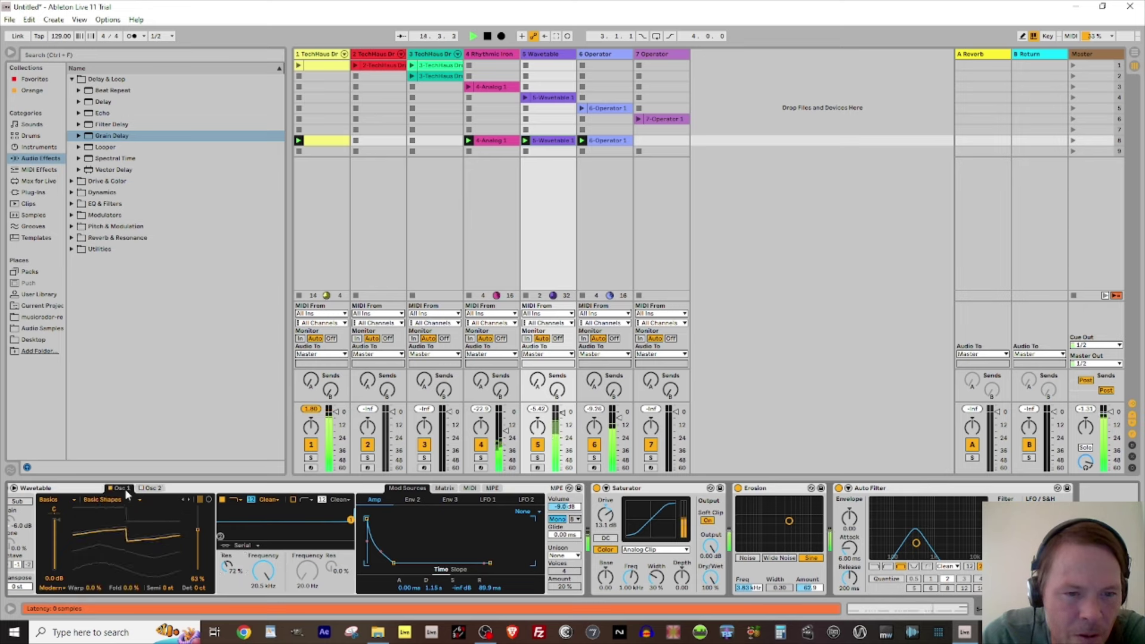
{"action": "left_click_drag", "start_coordinate": [199, 536], "coordinate": [200, 519]}
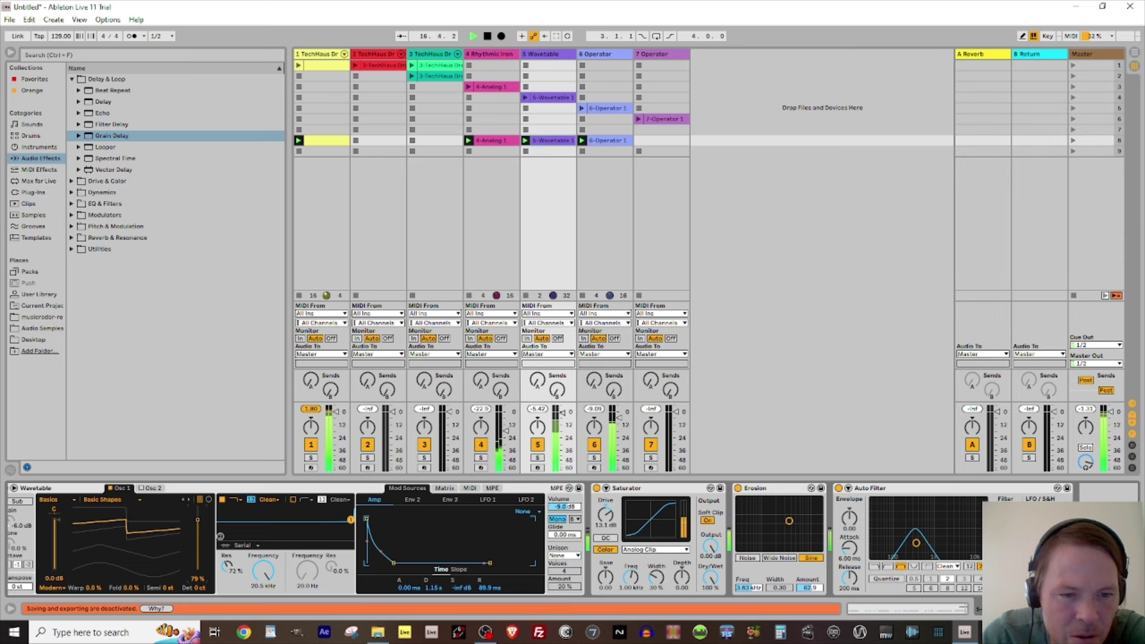
Set Wavetable's unison mode to Classic with 3 voices and an amount of 10%.
{"action": "left_click", "coordinate": [565, 555]}
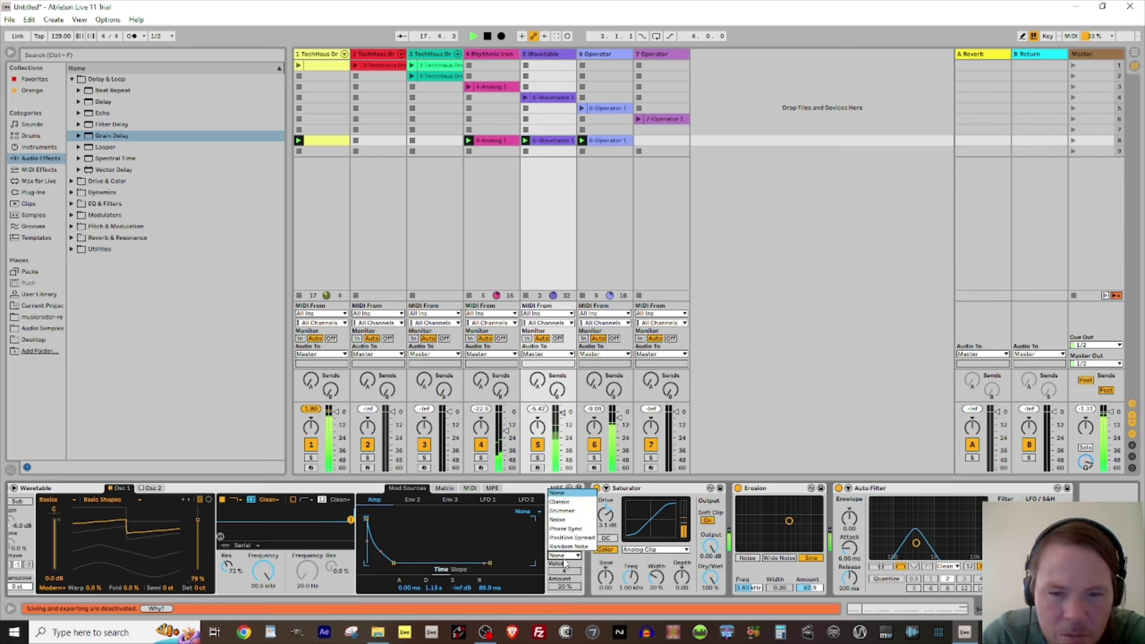
{"action": "left_click", "coordinate": [564, 503]}
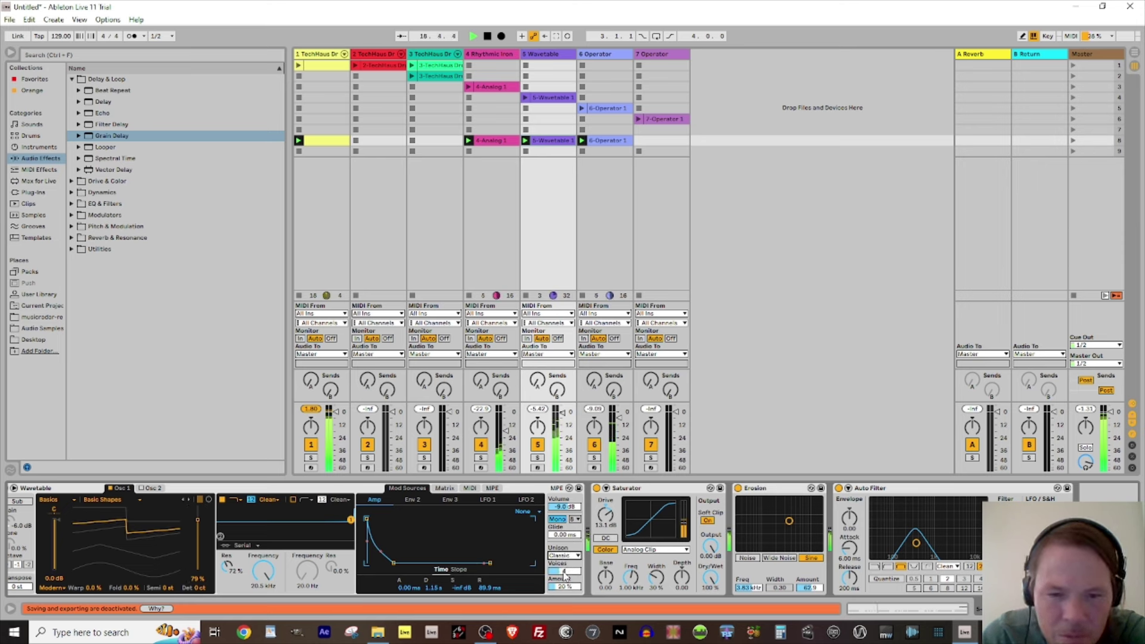
{"action": "left_click_drag", "start_coordinate": [564, 571], "coordinate": [564, 592]}
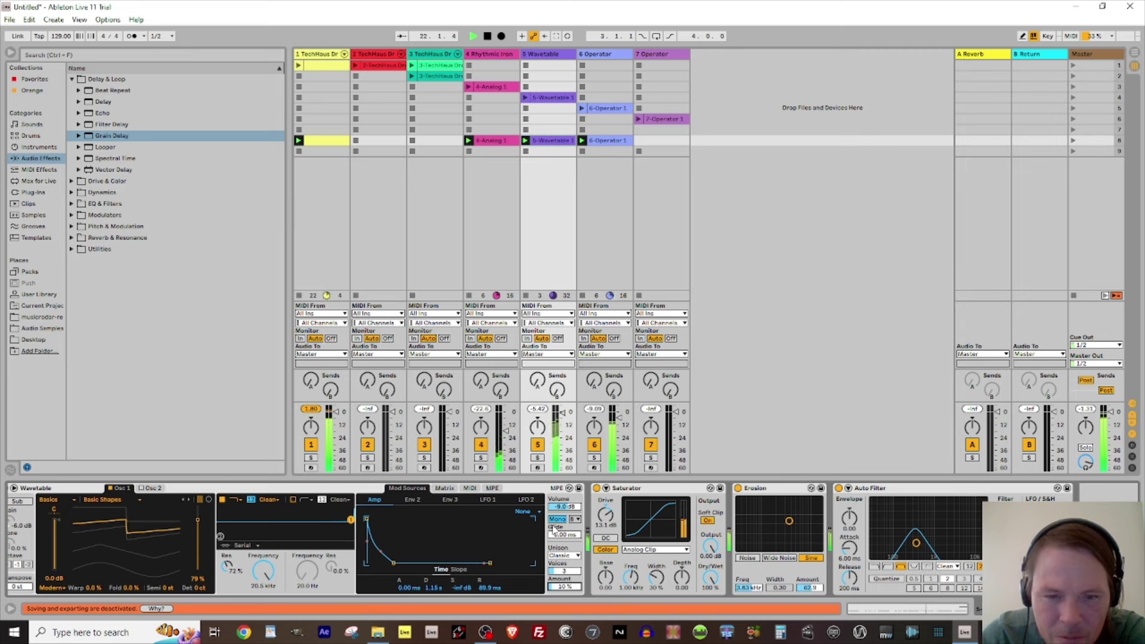
Compare the sound with Saturator and Auto Filter bypassed, re-enable both, and switch Auto Filter to a high-pass shape.
{"action": "left_click", "coordinate": [596, 488]}
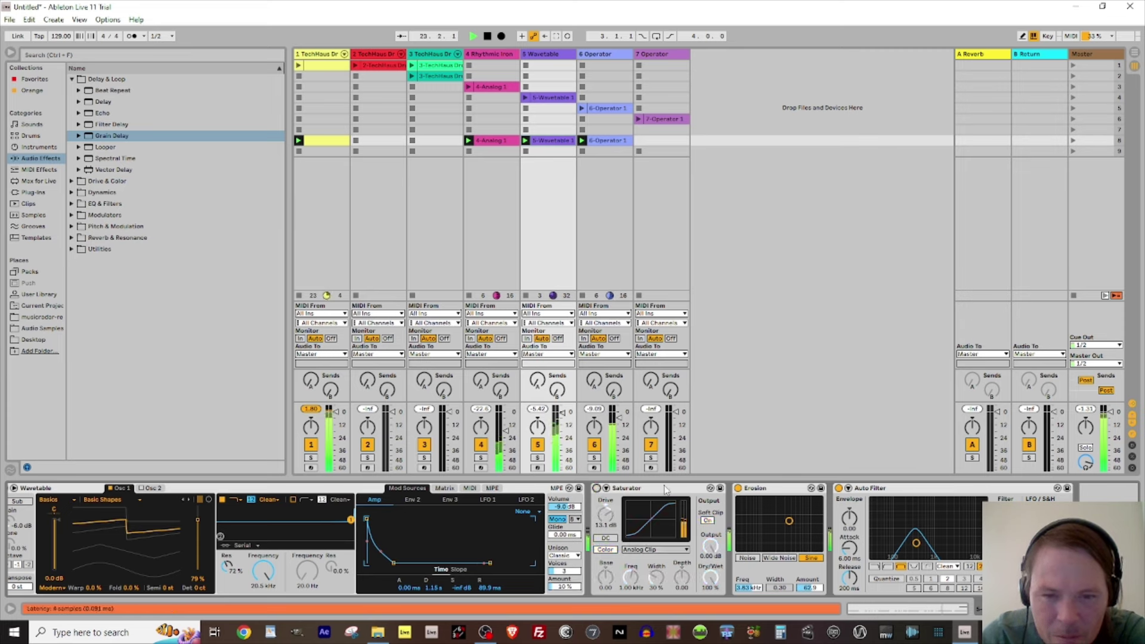
{"action": "left_click", "coordinate": [839, 488]}
{"action": "left_click", "coordinate": [596, 488]}
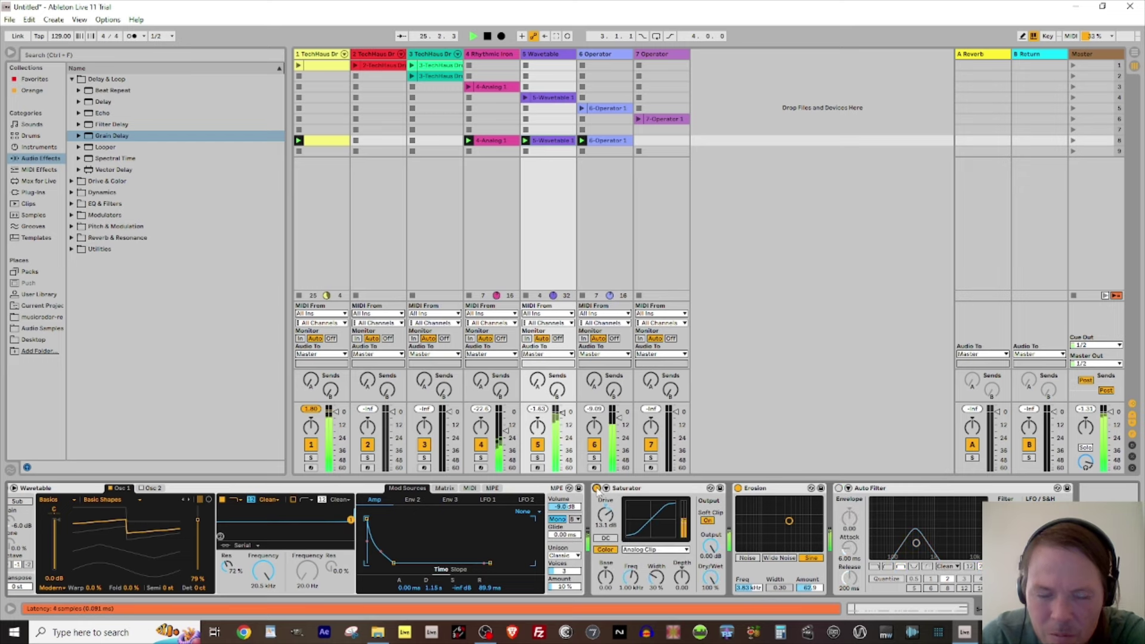
{"action": "left_click", "coordinate": [839, 488]}
{"action": "left_click", "coordinate": [888, 566]}
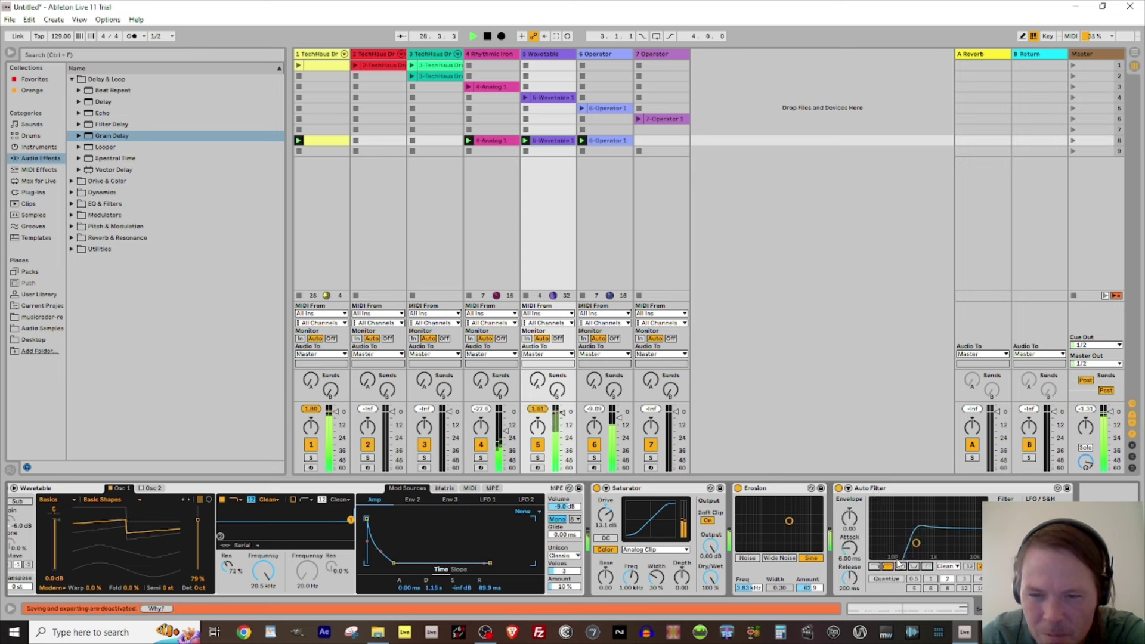
On the Wavetable track, lower Auto Filter's high-pass cutoff to about 120 Hz and set the track volume to about -11.8 dB.
{"action": "left_click_drag", "start_coordinate": [916, 543], "coordinate": [898, 543]}
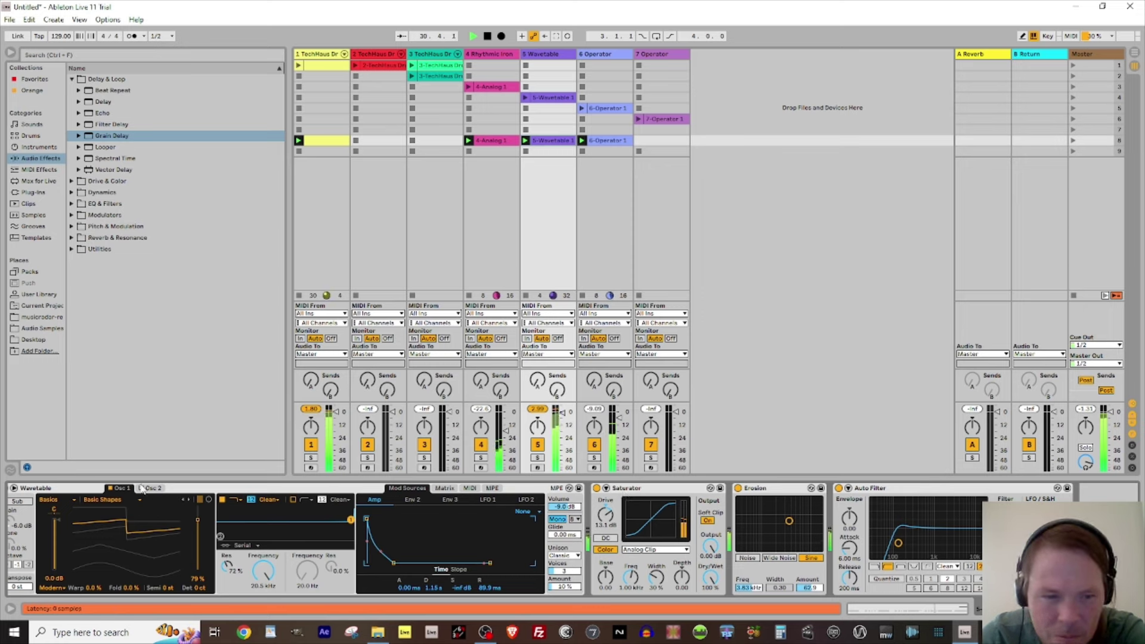
{"action": "left_click", "coordinate": [175, 495]}
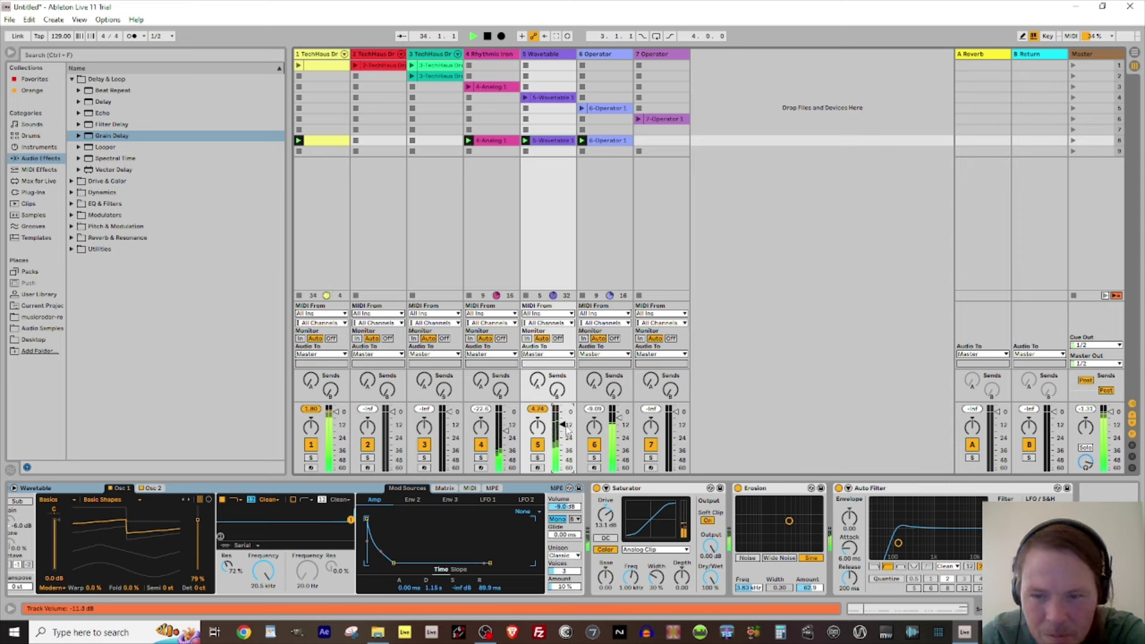
Move Saturator behind Auto Filter at the end of the Wavetable track's chain and set its drive to 15.4 dB.
{"action": "left_click_drag", "start_coordinate": [650, 490], "coordinate": [909, 482]}
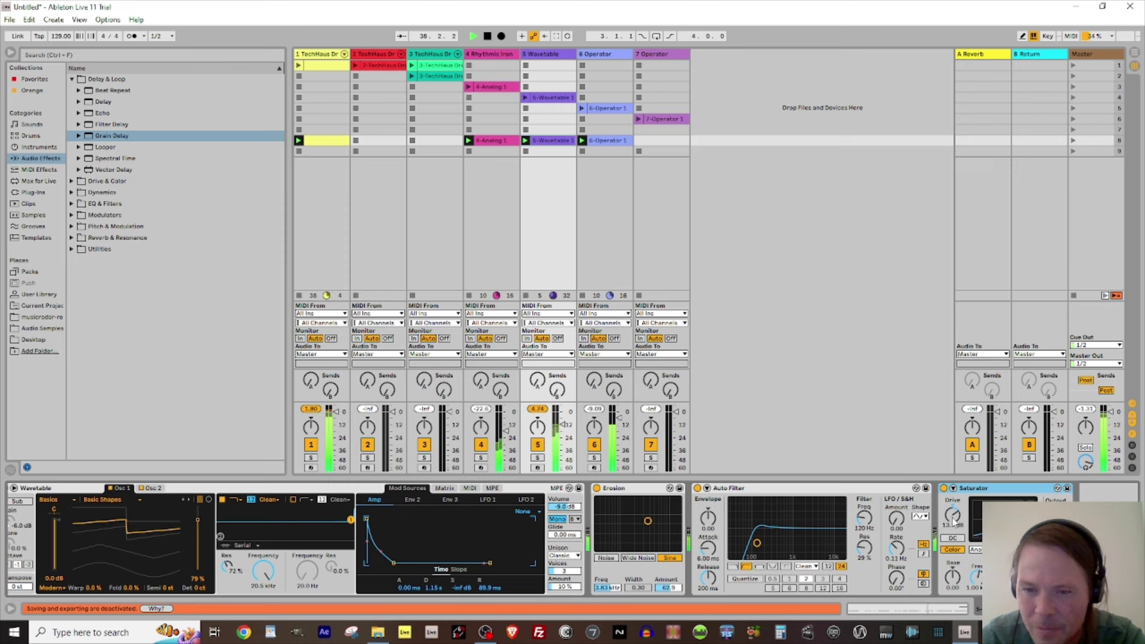
{"action": "left_click_drag", "start_coordinate": [953, 521], "coordinate": [953, 545]}
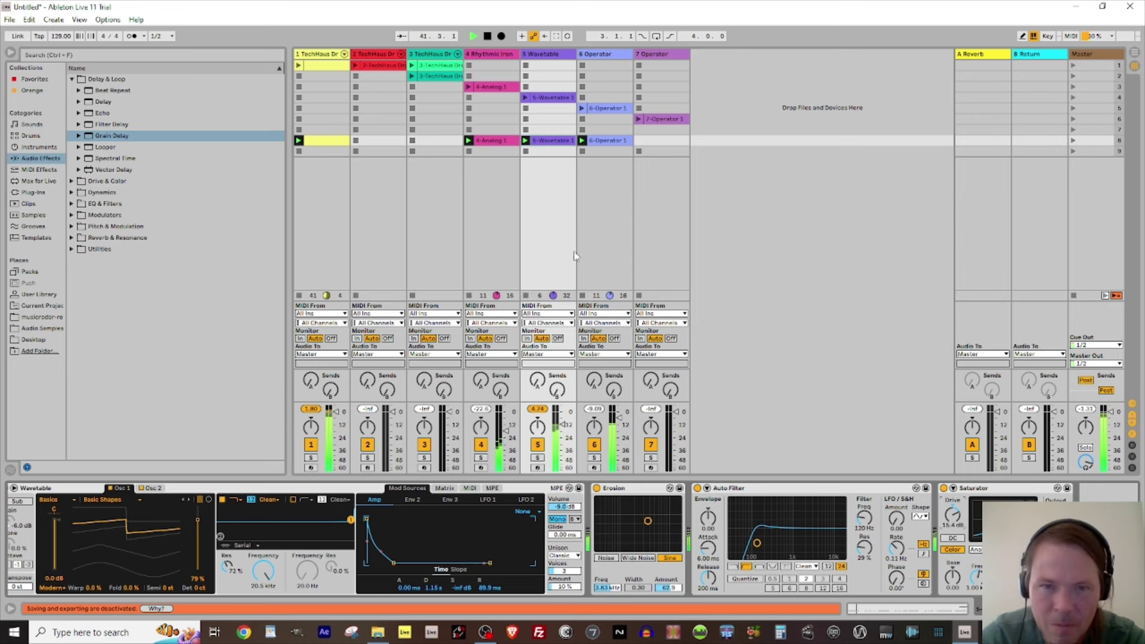
{"action": "left_click", "coordinate": [596, 57]}
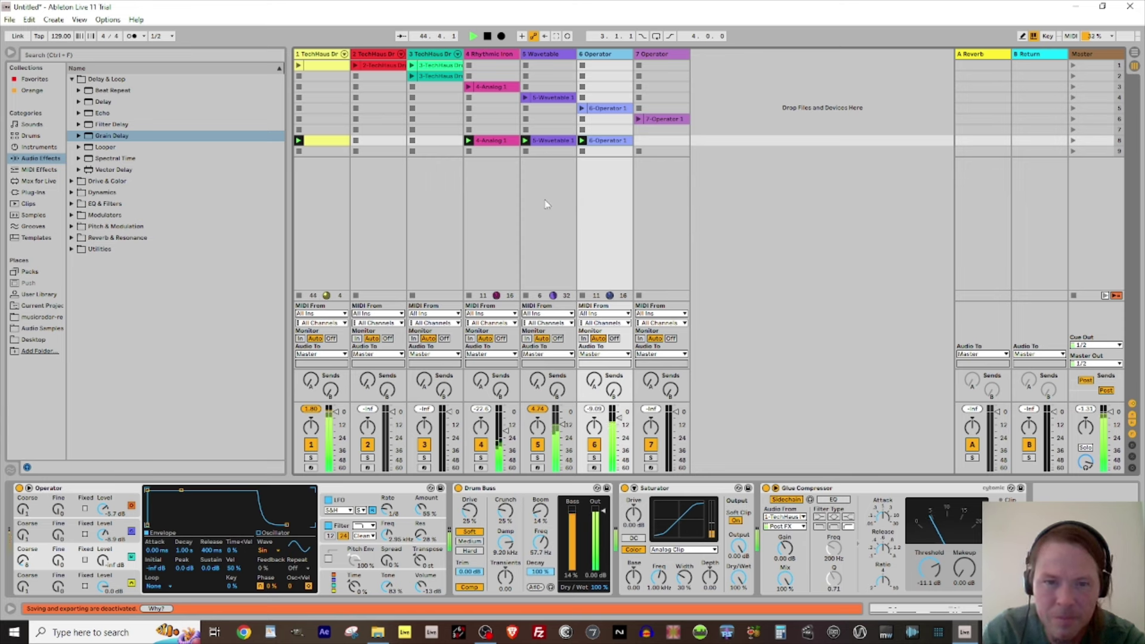
{"action": "left_click", "coordinate": [545, 66]}
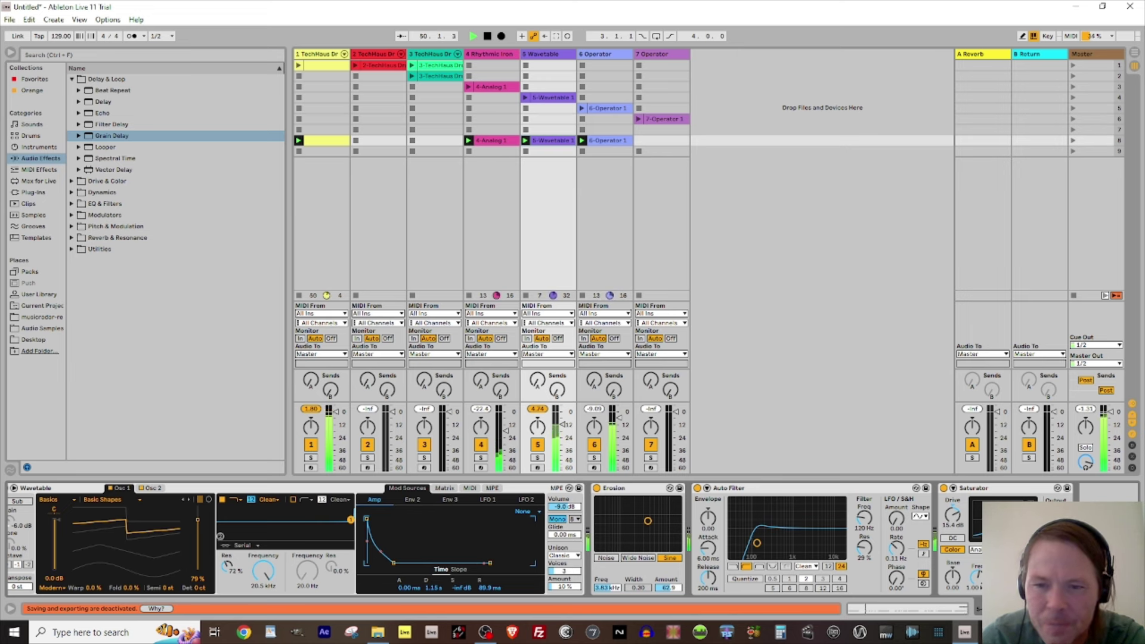
Try different Saturator curve types, choose Hard Curve, and set the drive to 8.00 dB and the color base to 7.43.
{"action": "left_click", "coordinate": [995, 550]}
{"action": "left_click", "coordinate": [995, 562]}
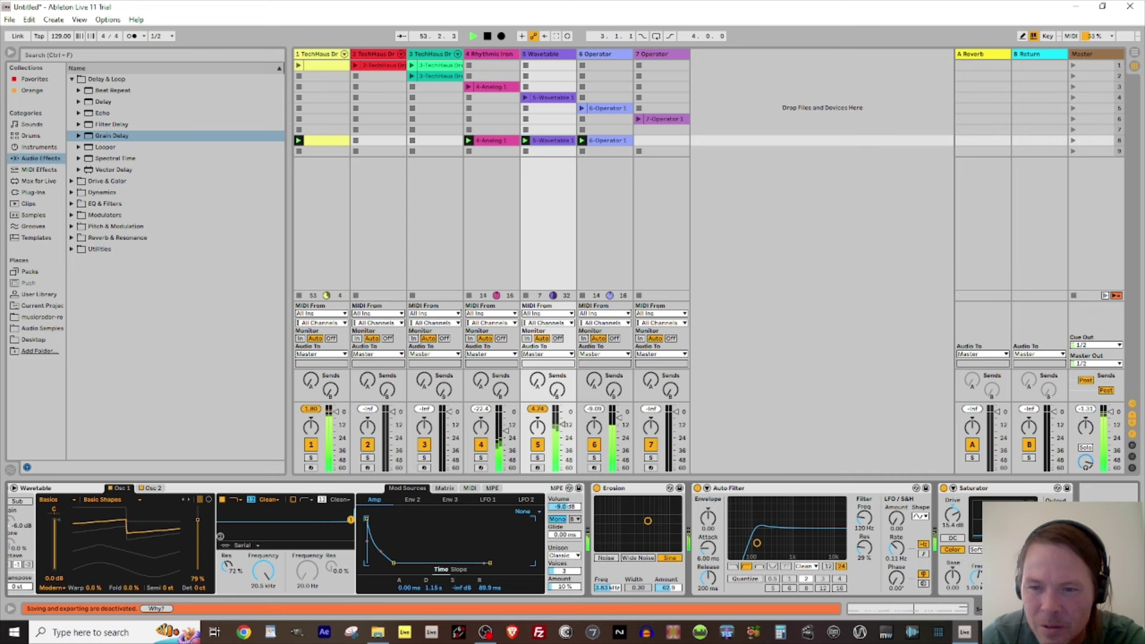
{"action": "left_click", "coordinate": [995, 550]}
{"action": "left_click", "coordinate": [995, 576]}
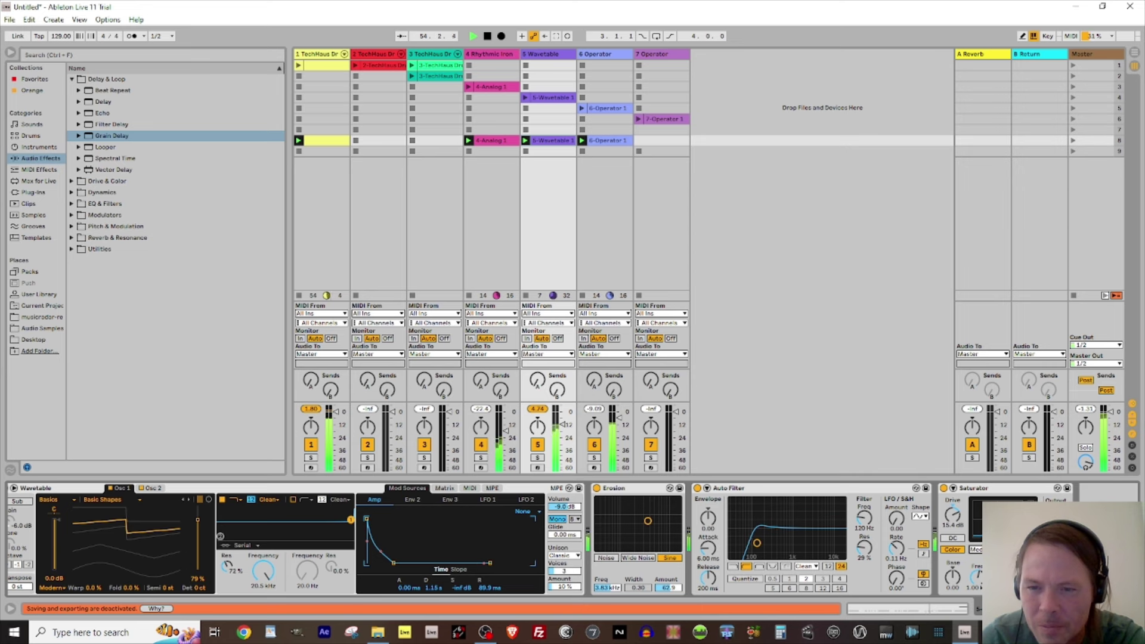
{"action": "left_click", "coordinate": [995, 550]}
{"action": "left_click", "coordinate": [995, 573]}
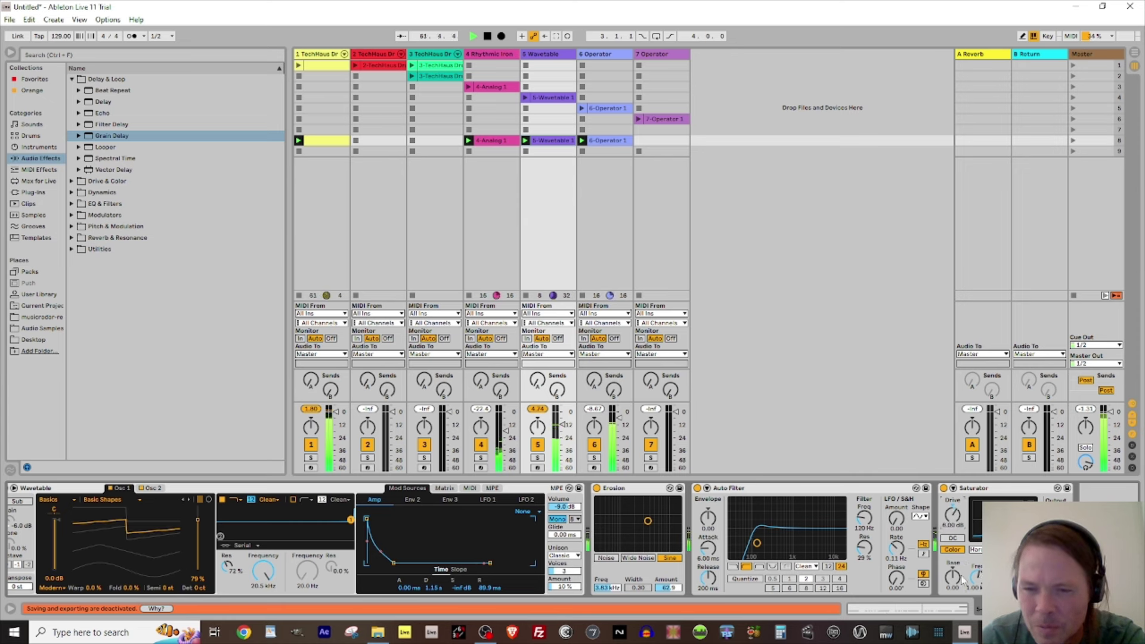
{"action": "left_click_drag", "start_coordinate": [961, 579], "coordinate": [954, 612]}
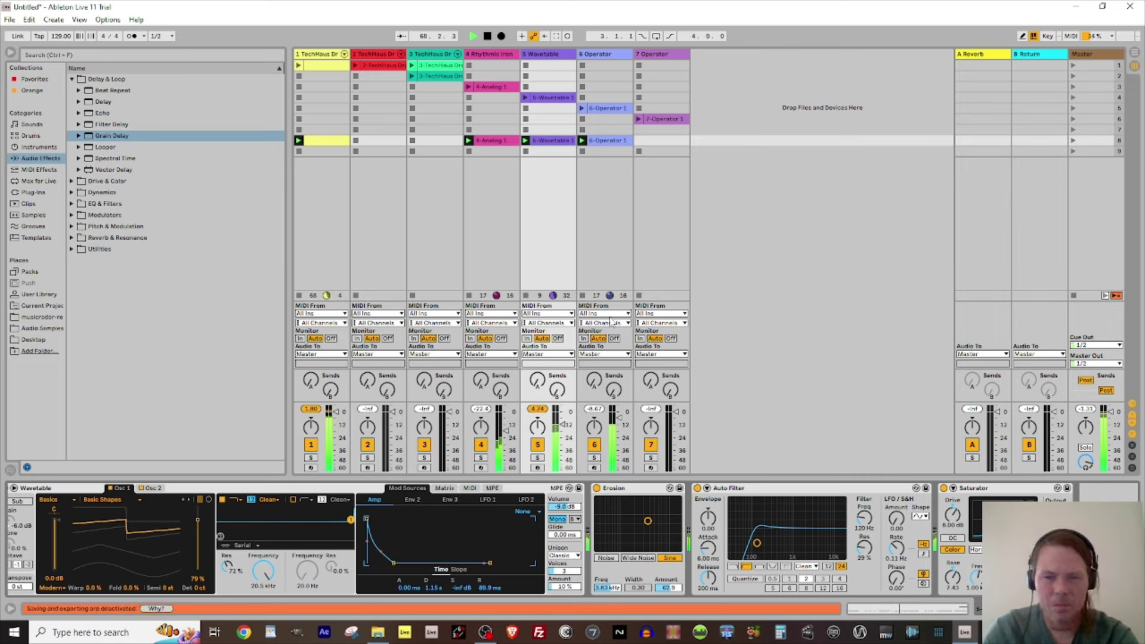
Add a second Auto Filter from EQ & Filters after Saturator on the Wavetable track.
{"action": "left_click", "coordinate": [766, 493]}
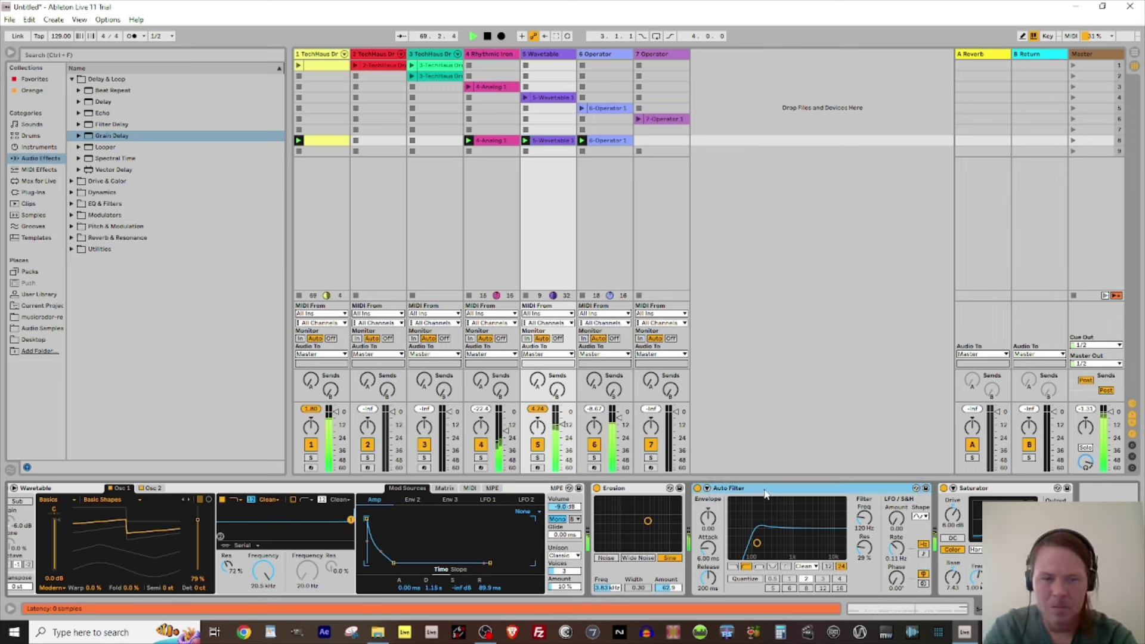
{"action": "left_click", "coordinate": [73, 79]}
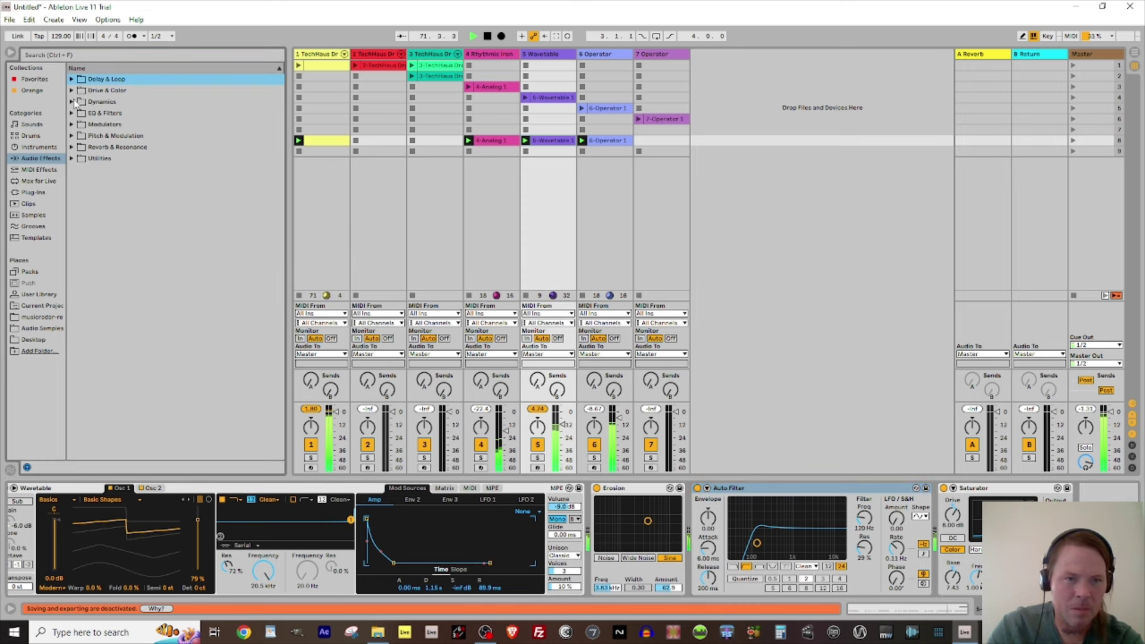
{"action": "left_click", "coordinate": [73, 113]}
{"action": "left_click", "coordinate": [99, 125]}
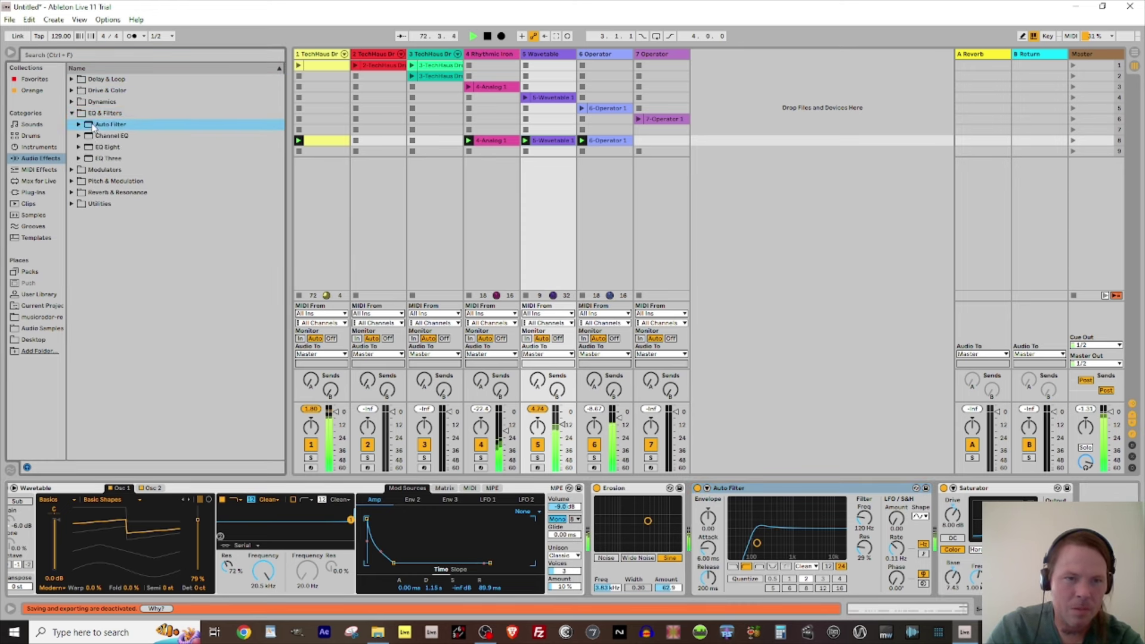
{"action": "scroll", "coordinate": [855, 608], "scroll_direction": "right", "scroll_amount": 1}
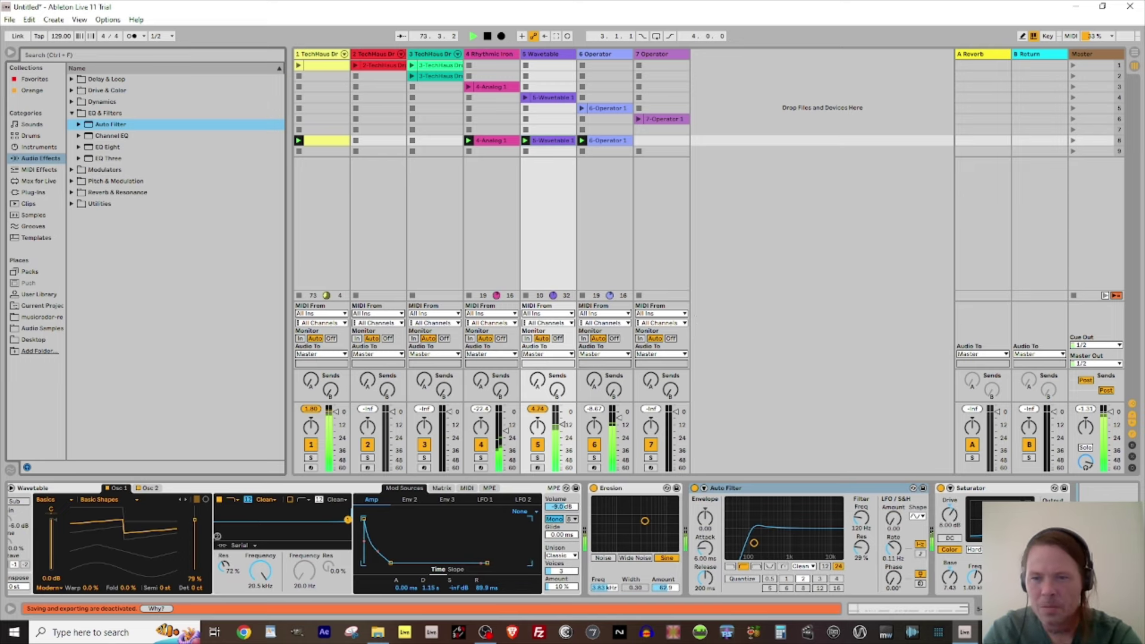
{"action": "key", "text": "Return"}
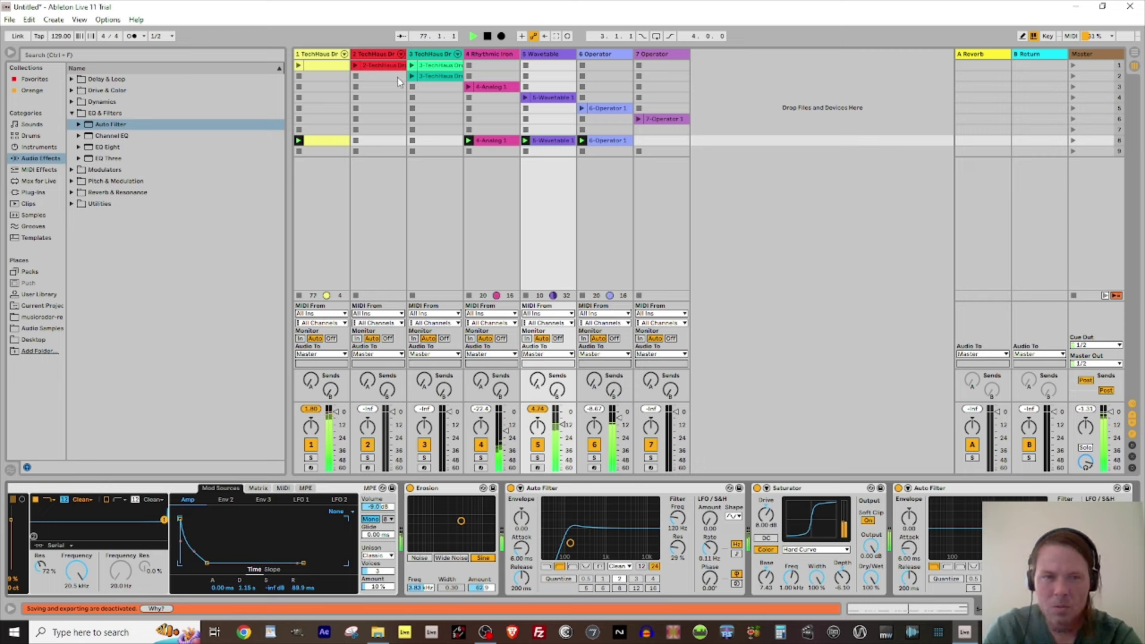
Capture the playing clips into a new scene 9 with a copy of the third track's first clip, and launch the scene.
{"action": "left_click", "coordinate": [1087, 142]}
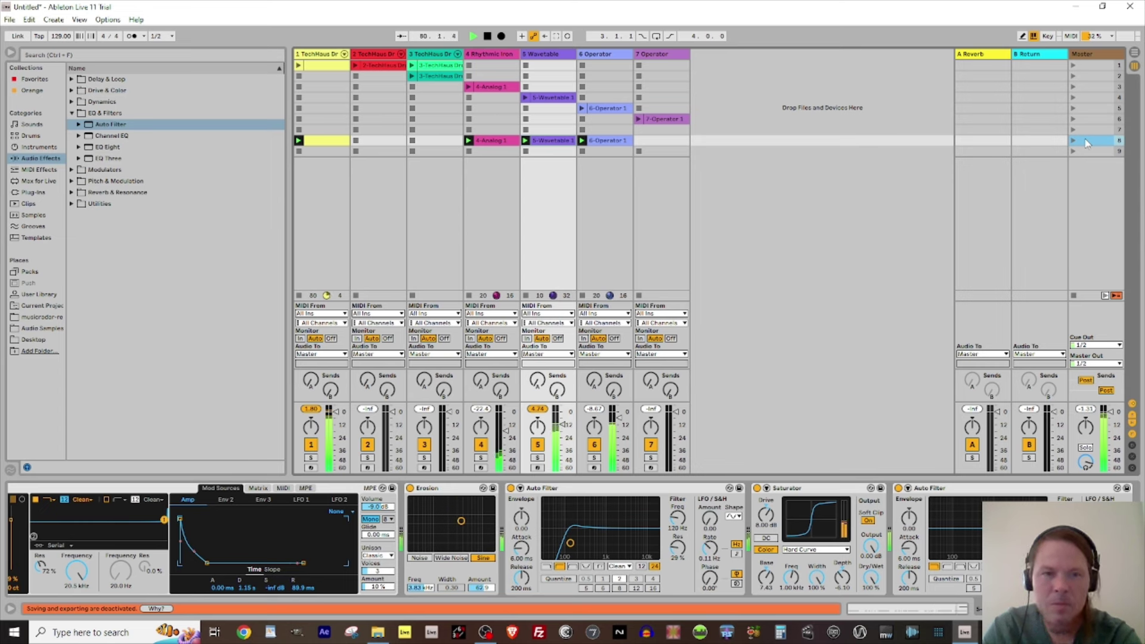
{"action": "key", "text": "ctrl+shift+i"}
{"action": "left_click", "coordinate": [427, 66]}
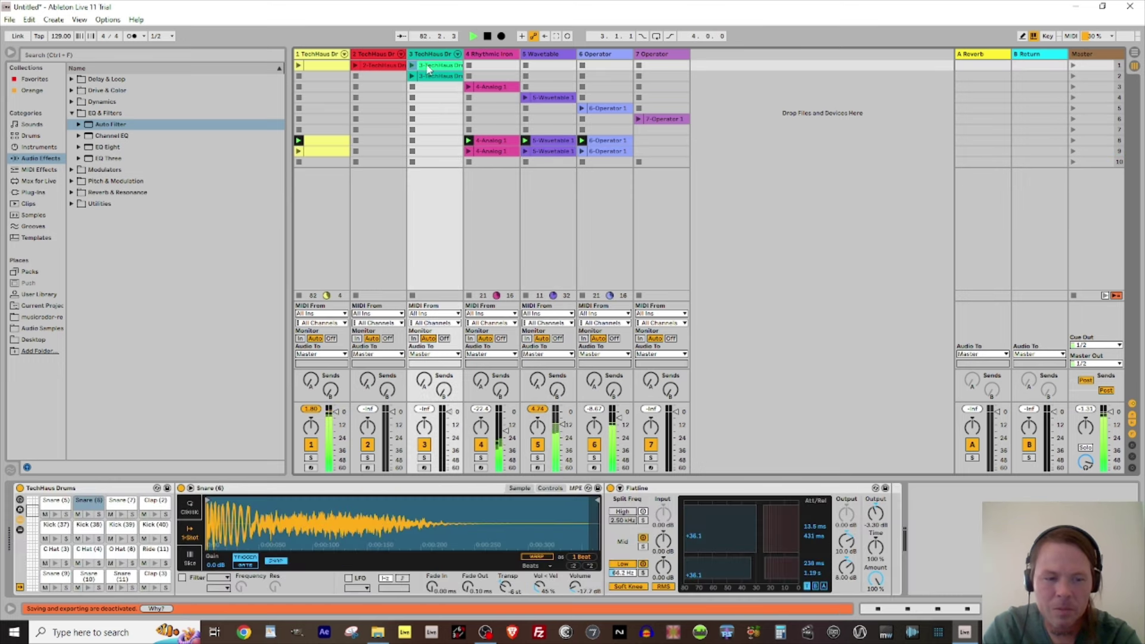
{"action": "left_click_drag", "start_coordinate": [432, 91], "coordinate": [440, 152]}
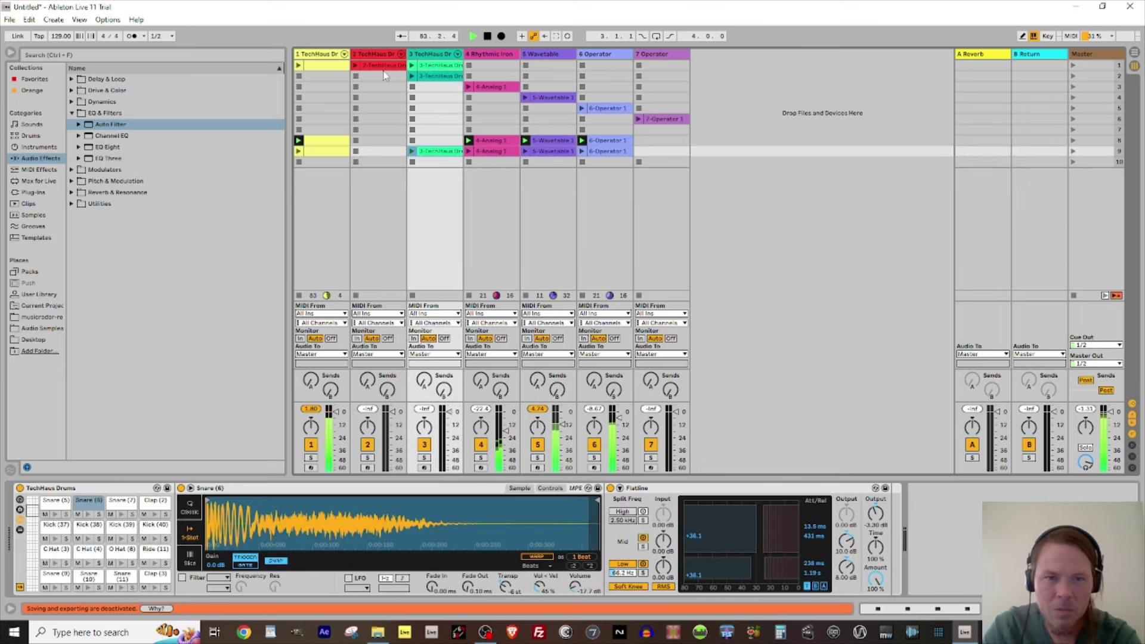
{"action": "left_click", "coordinate": [299, 162]}
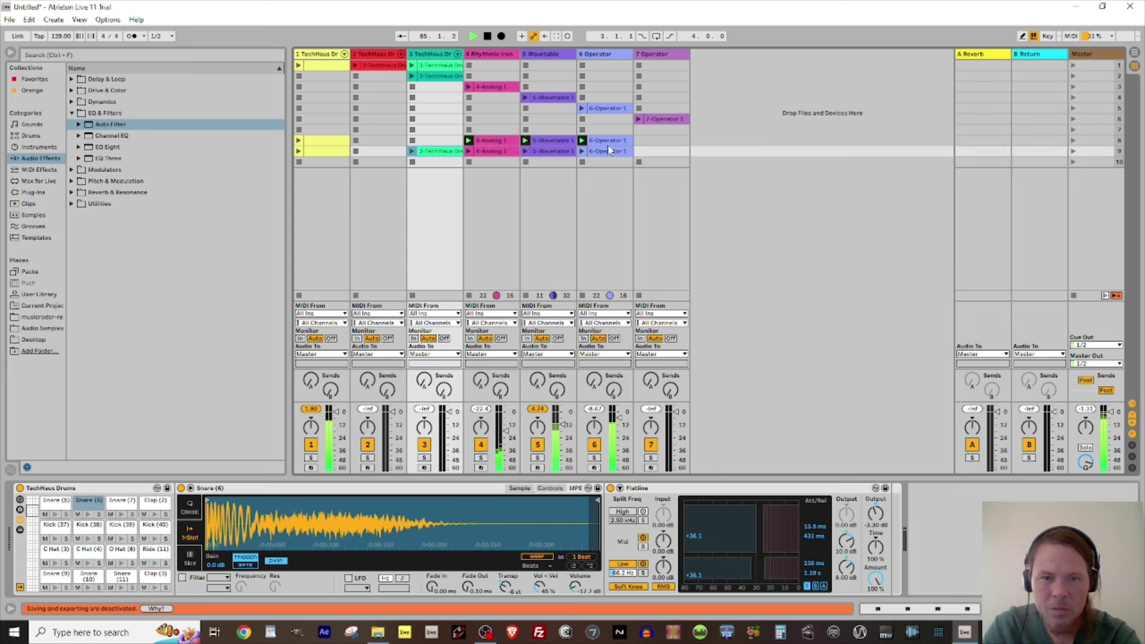
{"action": "left_click", "coordinate": [1073, 152]}
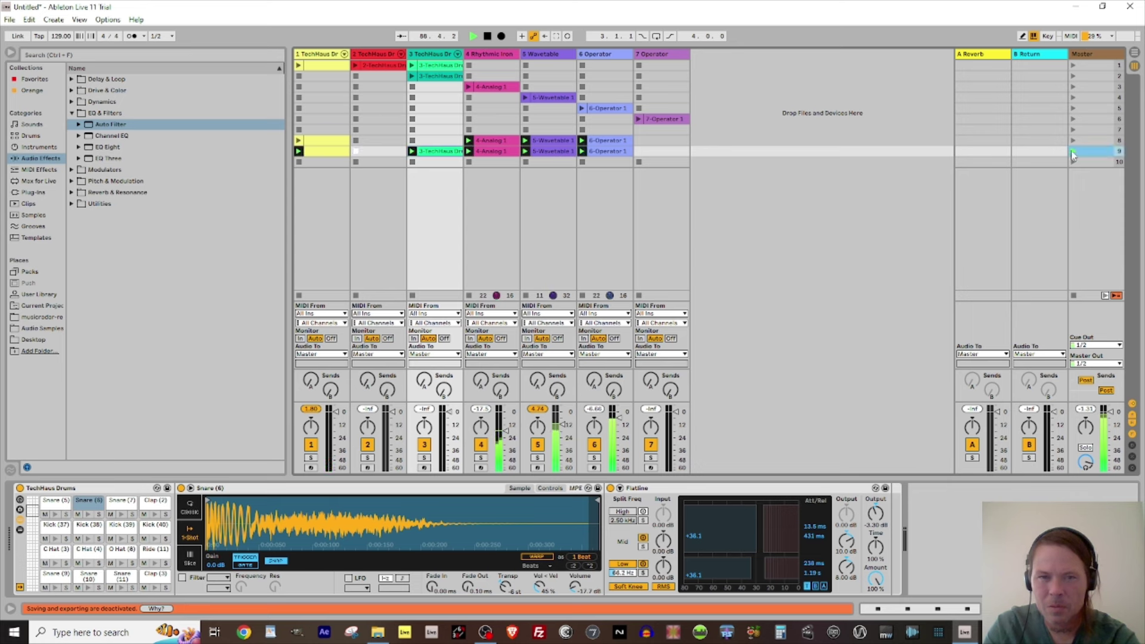
Place a copy of the second track's hi-hat clip in scene 9 and launch it.
{"action": "left_click", "coordinate": [374, 68]}
{"action": "key", "text": "ctrl+d"}
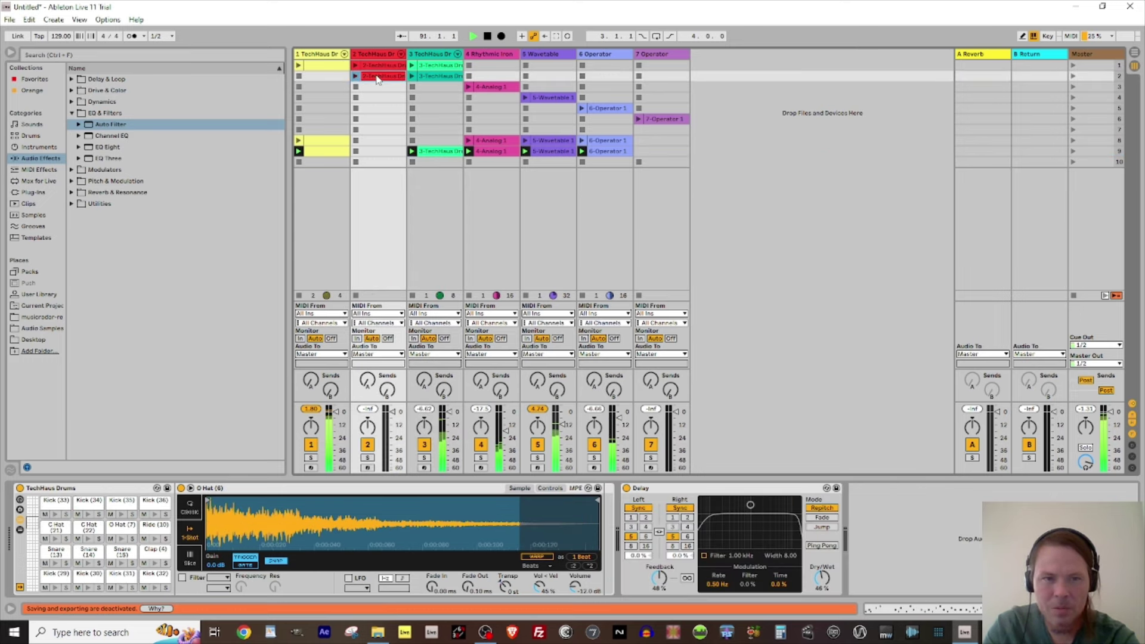
{"action": "left_click_drag", "start_coordinate": [376, 76], "coordinate": [382, 152]}
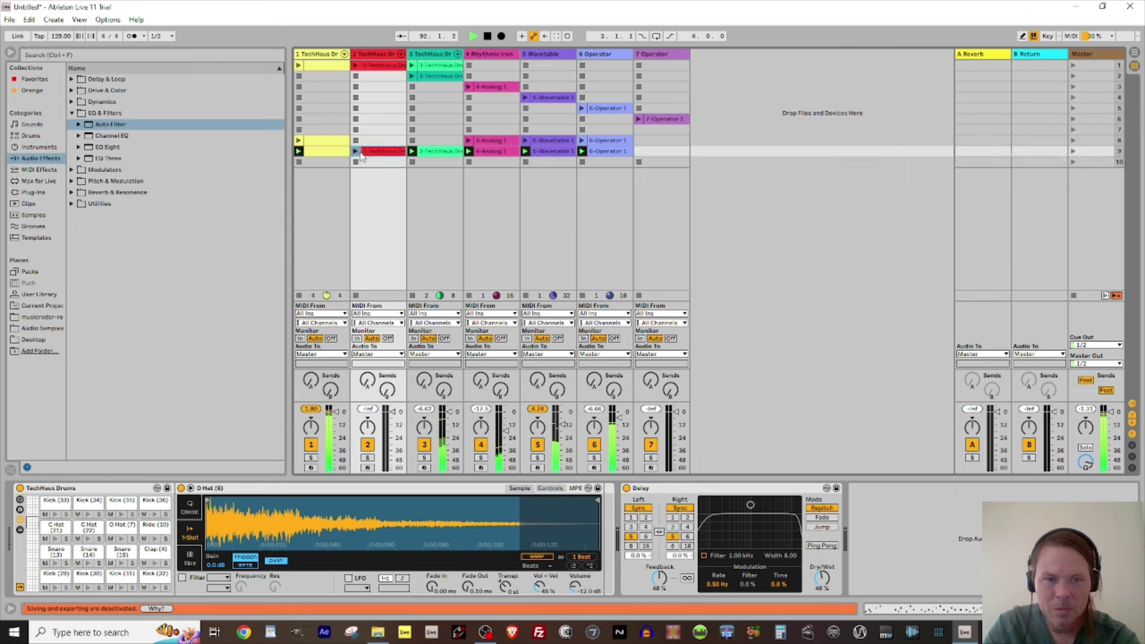
{"action": "left_click", "coordinate": [355, 152]}
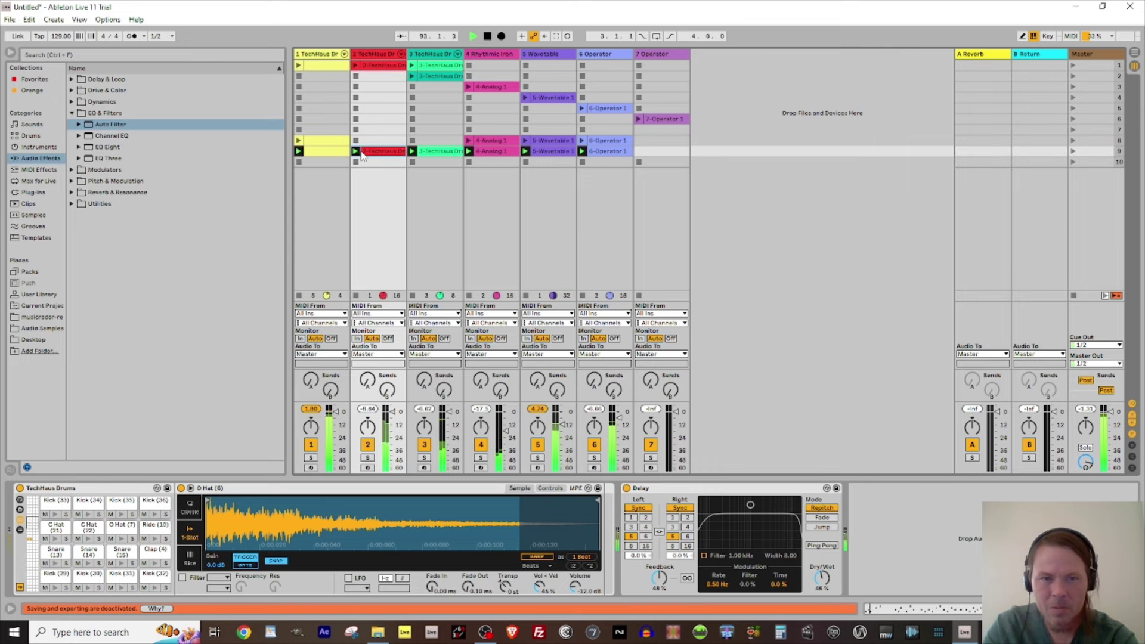
Open the second track's scene 9 clip and lower that track's volume slightly.
{"action": "double_click", "coordinate": [398, 153]}
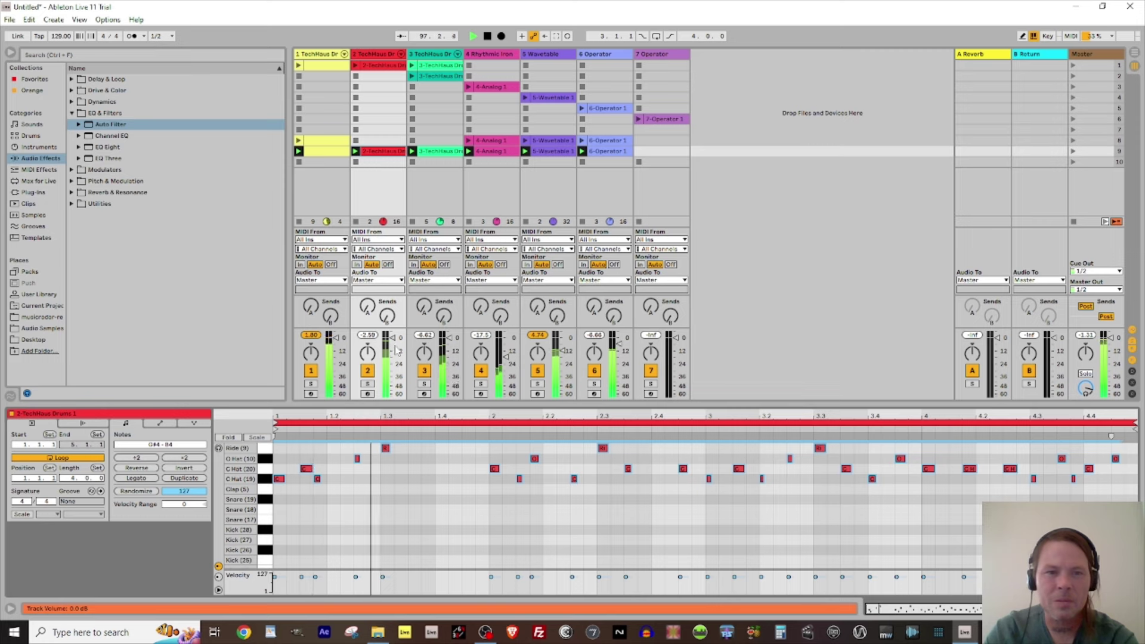
{"action": "left_click_drag", "start_coordinate": [394, 338], "coordinate": [392, 343]}
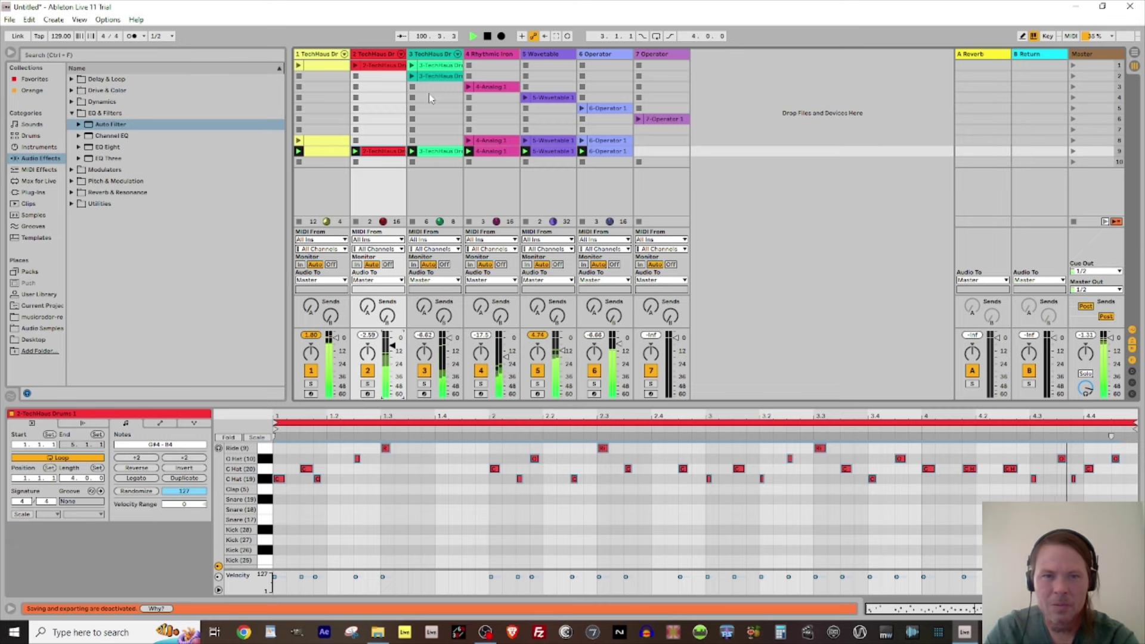
{"action": "left_click", "coordinate": [421, 76]}
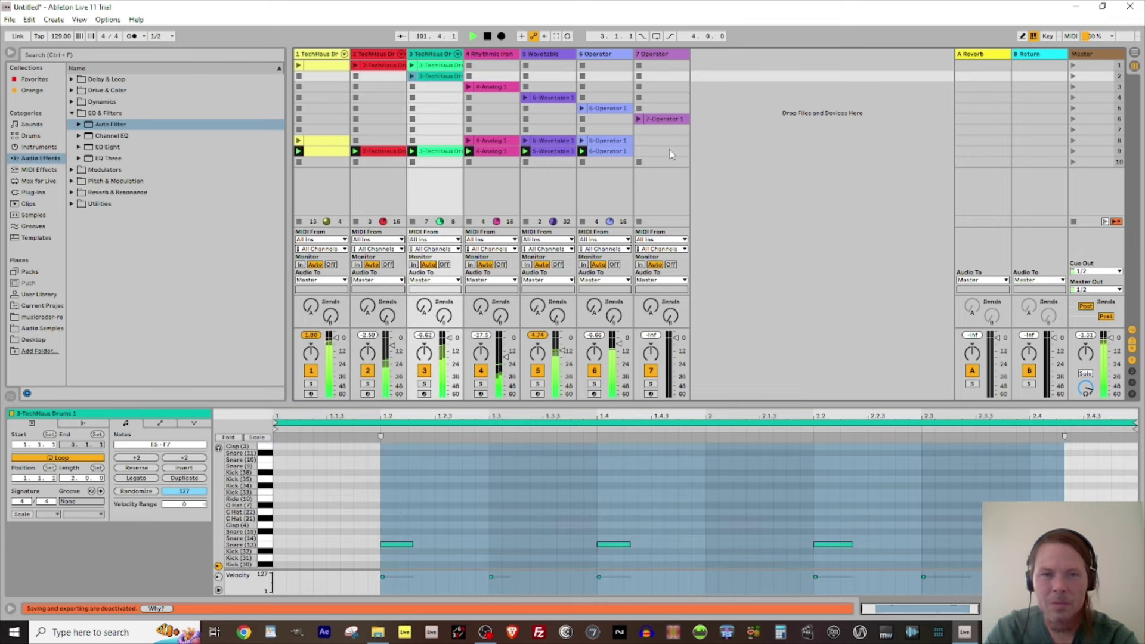
Launch the 7-Operator clip, stop the other tracks with the empty scene 7, and bring them back with scene 9.
{"action": "left_click", "coordinate": [639, 120]}
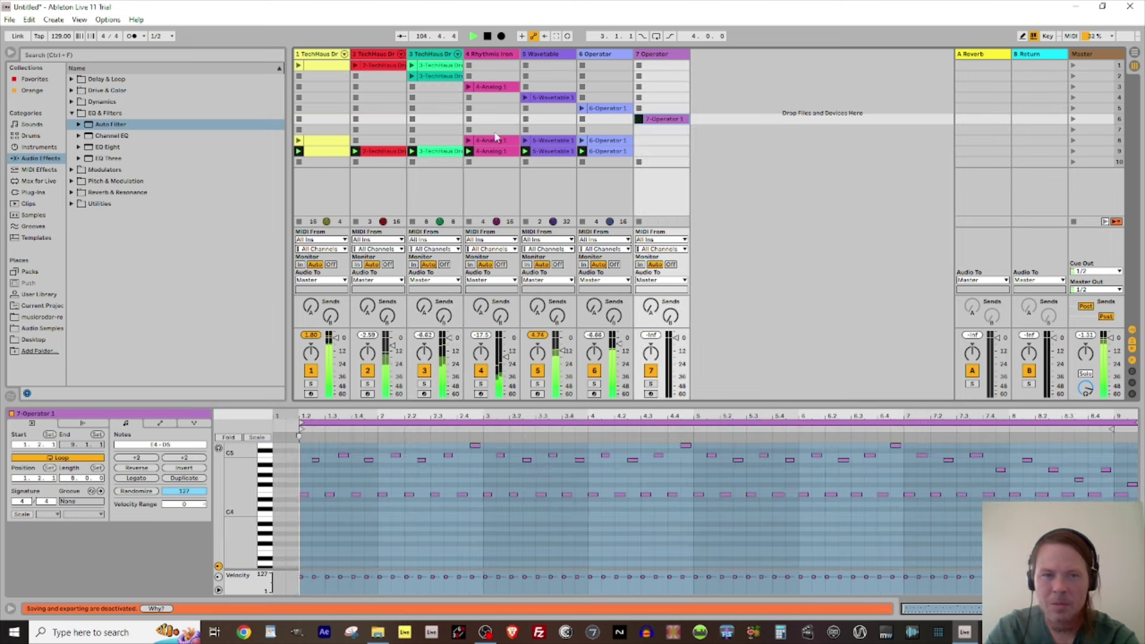
{"action": "left_click", "coordinate": [300, 130]}
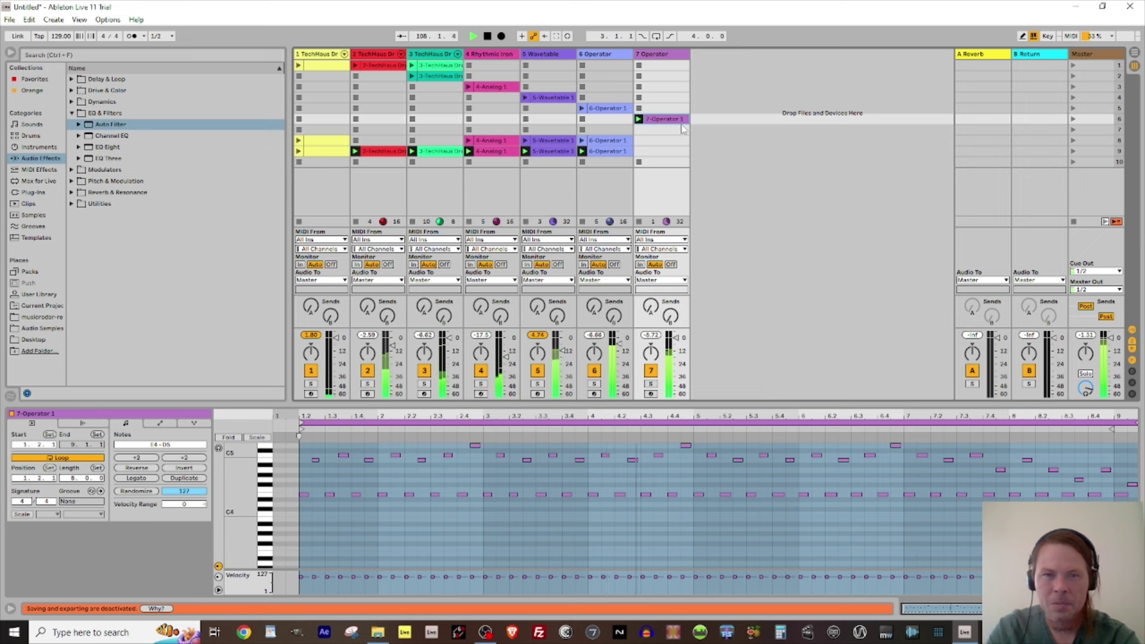
{"action": "left_click", "coordinate": [1074, 130]}
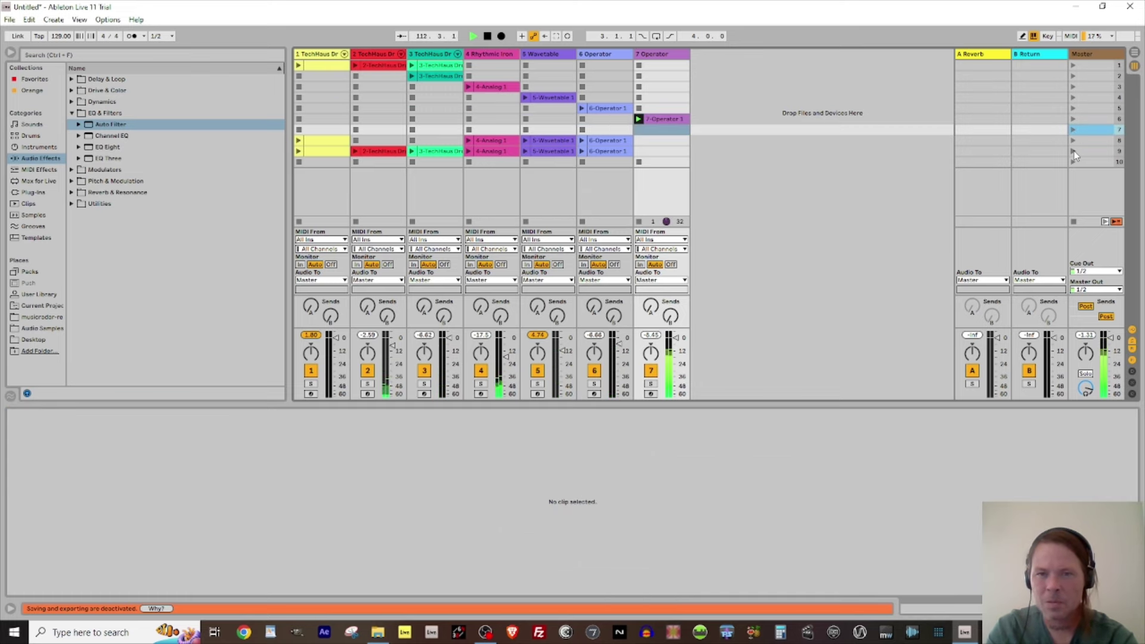
{"action": "left_click", "coordinate": [1074, 153]}
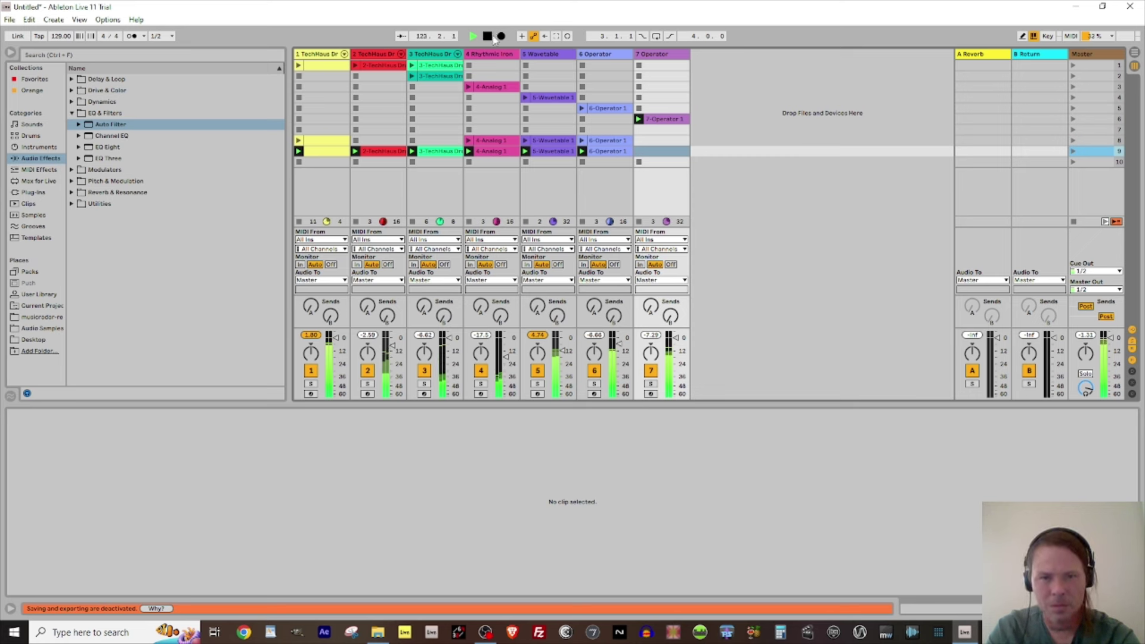
Add a Limiter from Dynamics after Glue Compressor at the end of the first drum track's effect chain.
{"action": "double_click", "coordinate": [325, 53]}
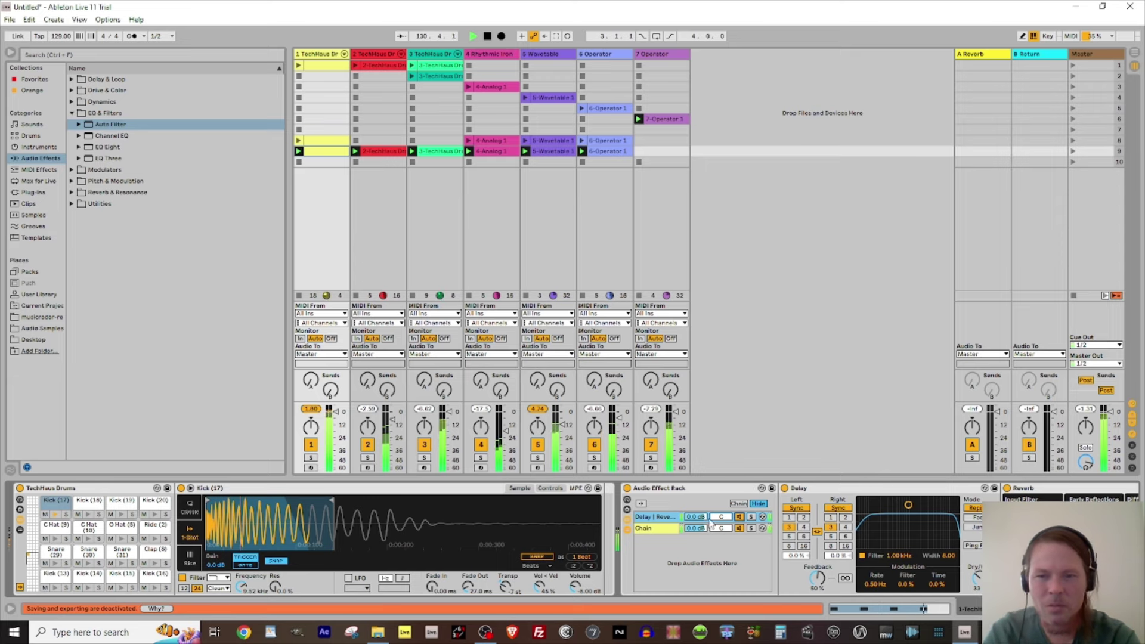
{"action": "scroll", "coordinate": [683, 528], "scroll_direction": "right", "scroll_amount": 10}
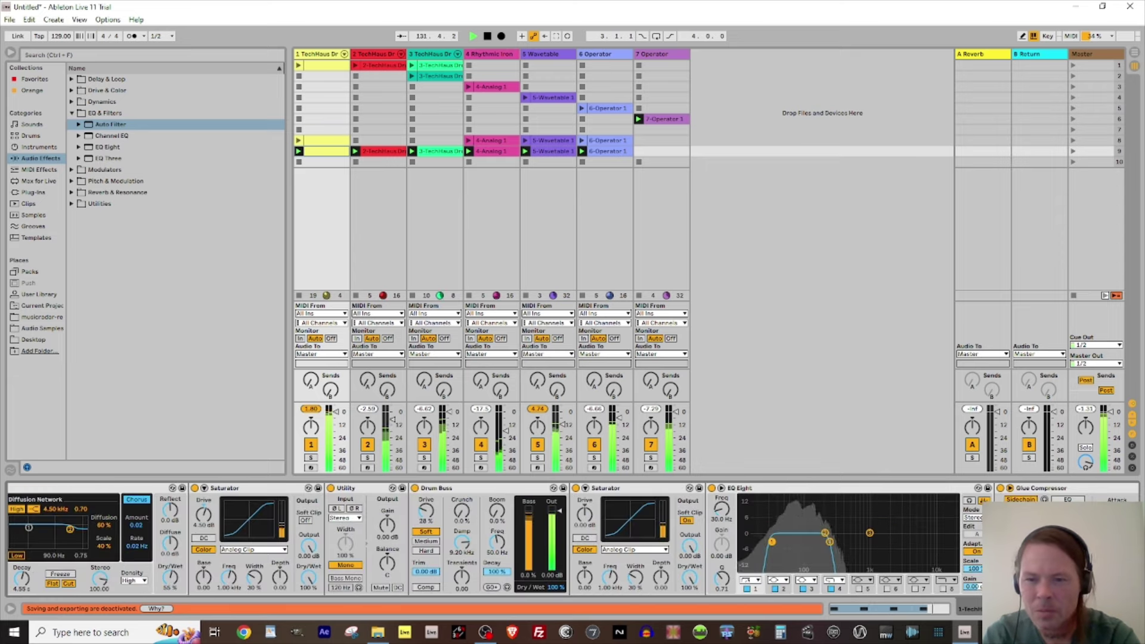
{"action": "scroll", "coordinate": [683, 528], "scroll_direction": "right", "scroll_amount": 3}
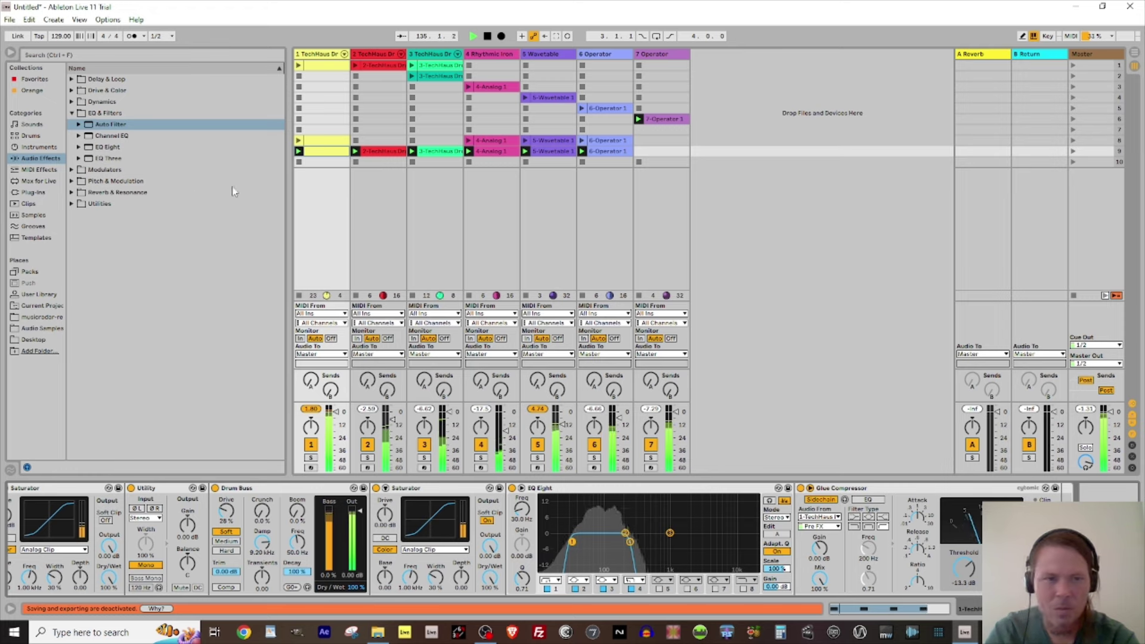
{"action": "left_click", "coordinate": [72, 102]}
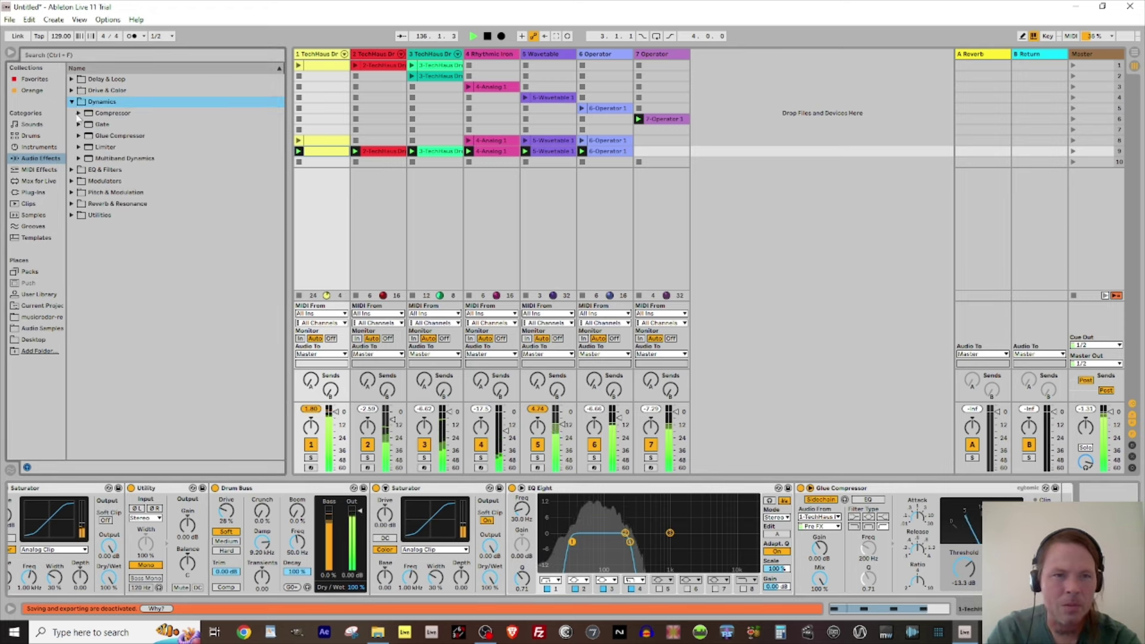
{"action": "left_click", "coordinate": [87, 147]}
{"action": "left_click_drag", "start_coordinate": [459, 300], "coordinate": [1026, 479]}
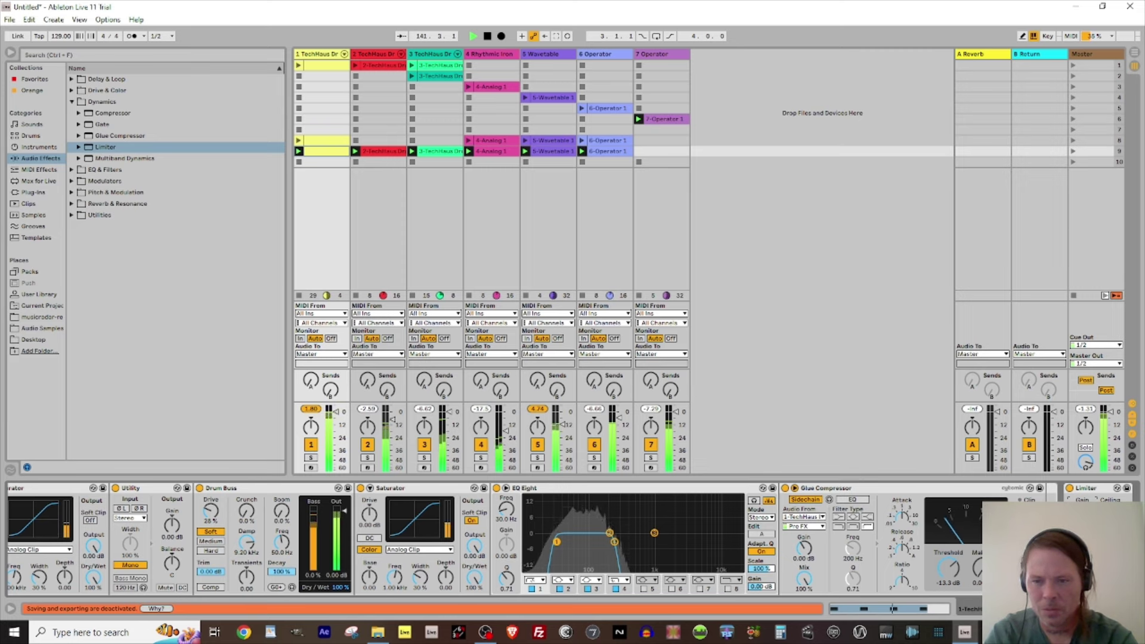
Audition scene 8 and stop the first drum track while the other clips keep playing.
{"action": "left_click", "coordinate": [338, 416]}
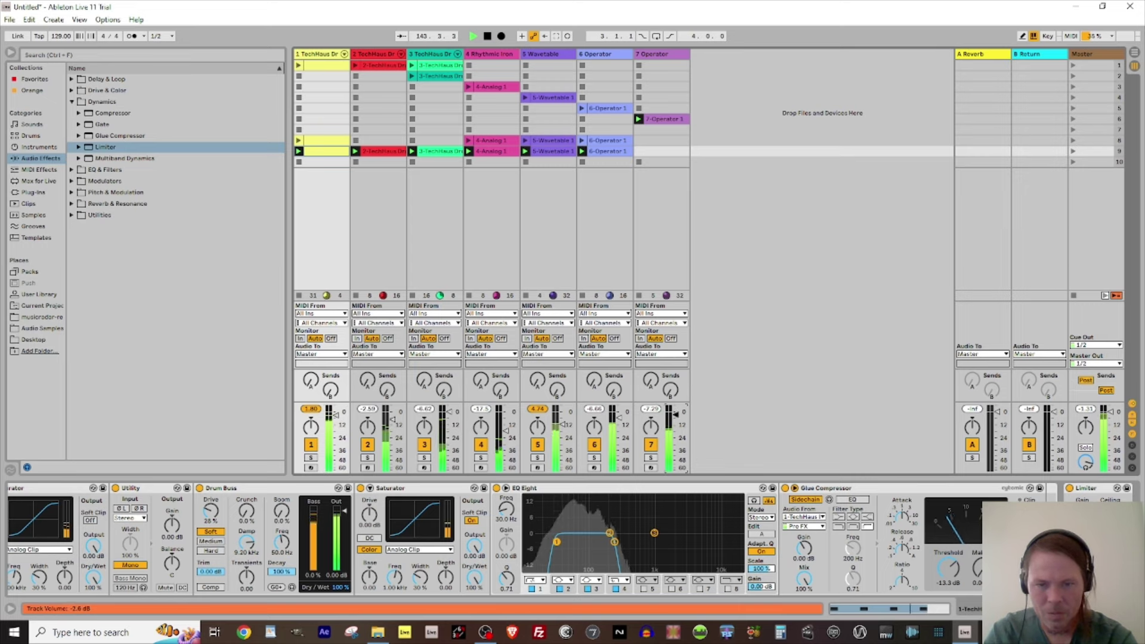
{"action": "left_click", "coordinate": [1074, 141]}
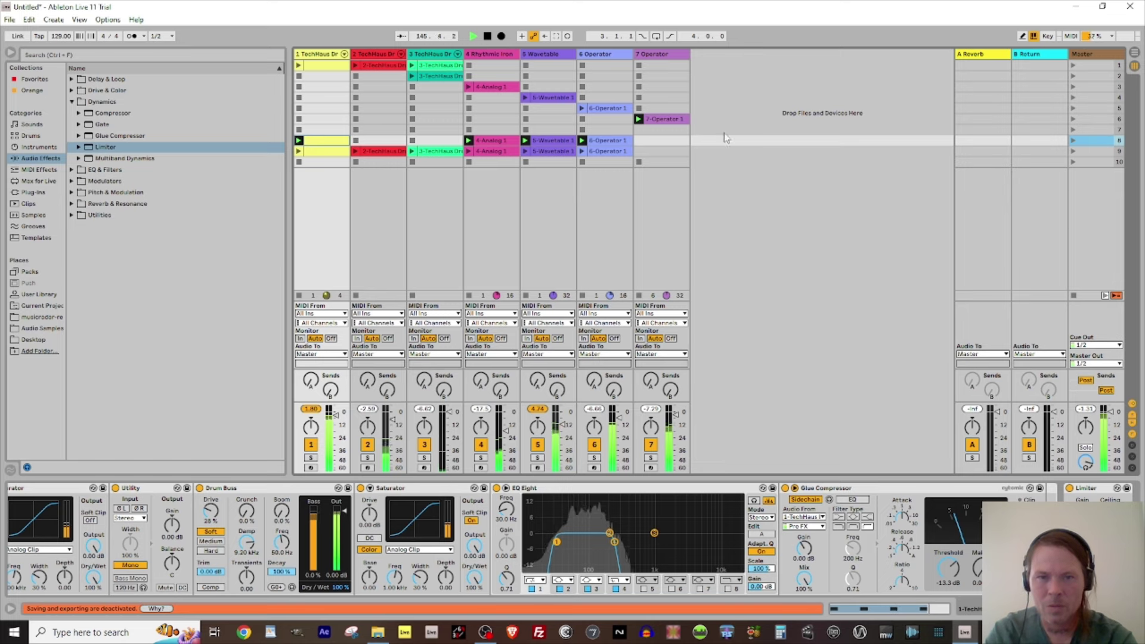
{"action": "left_click", "coordinate": [301, 132]}
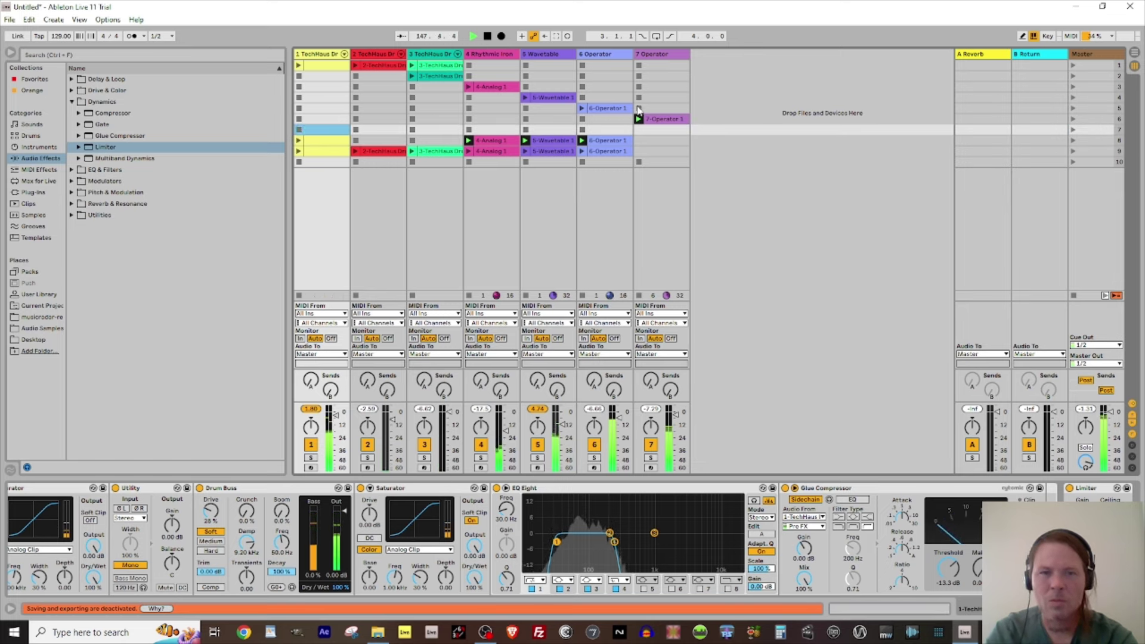
Move the Wavetable and 6-Operator clips up to scene 1 and the Analog clip to scene 2, and launch scene 1.
{"action": "left_click_drag", "start_coordinate": [548, 98], "coordinate": [490, 77]}
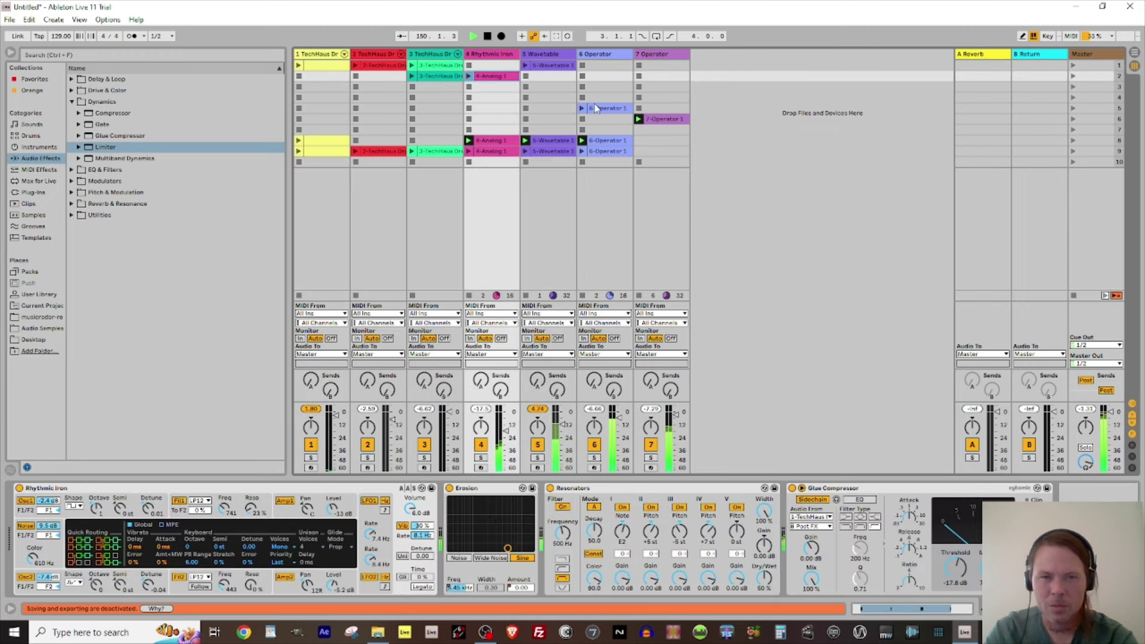
{"action": "left_click_drag", "start_coordinate": [595, 106], "coordinate": [604, 70]}
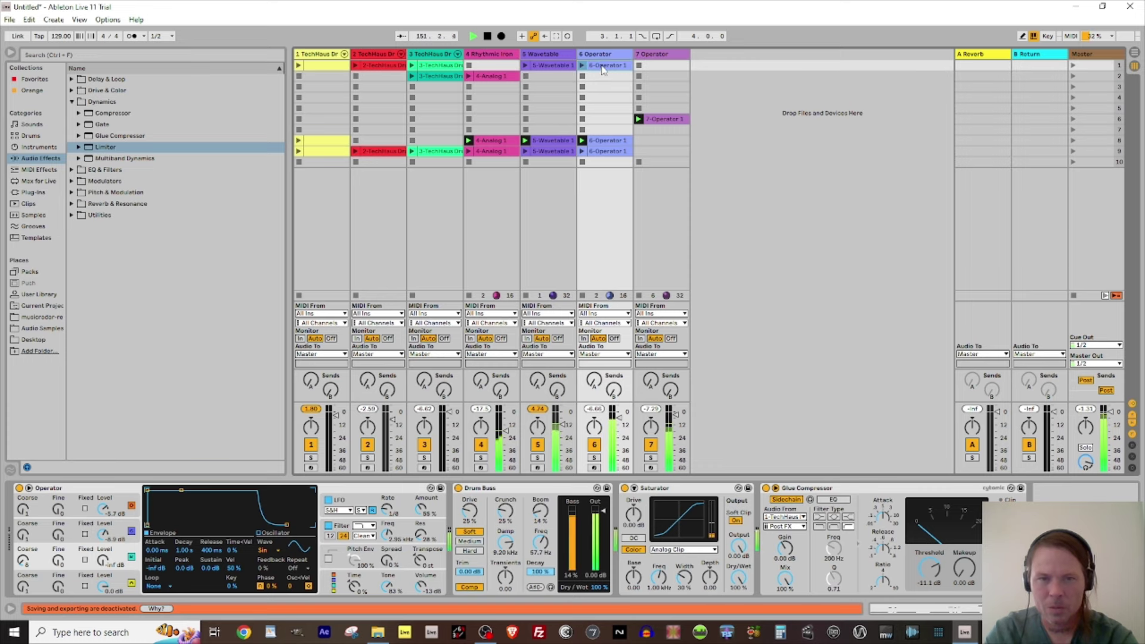
{"action": "left_click", "coordinate": [1073, 67]}
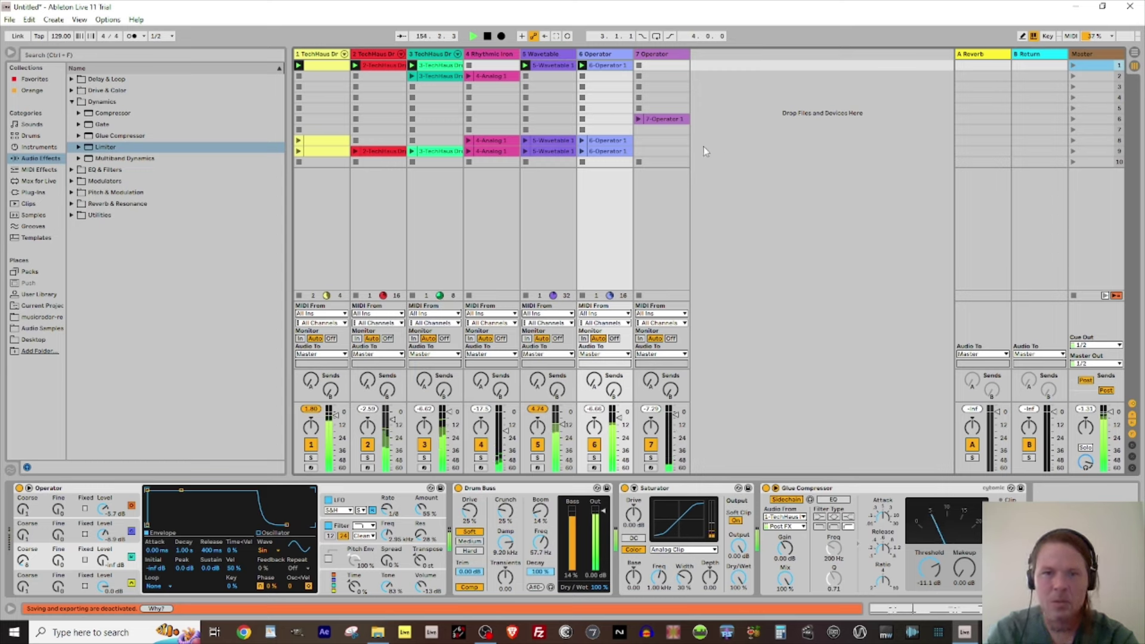
Move the Wavetable clip from scene 1 to scene 2, stop its track and restart playback.
{"action": "left_click_drag", "start_coordinate": [537, 66], "coordinate": [535, 74]}
{"action": "left_click", "coordinate": [525, 65]}
{"action": "key", "text": "space"}
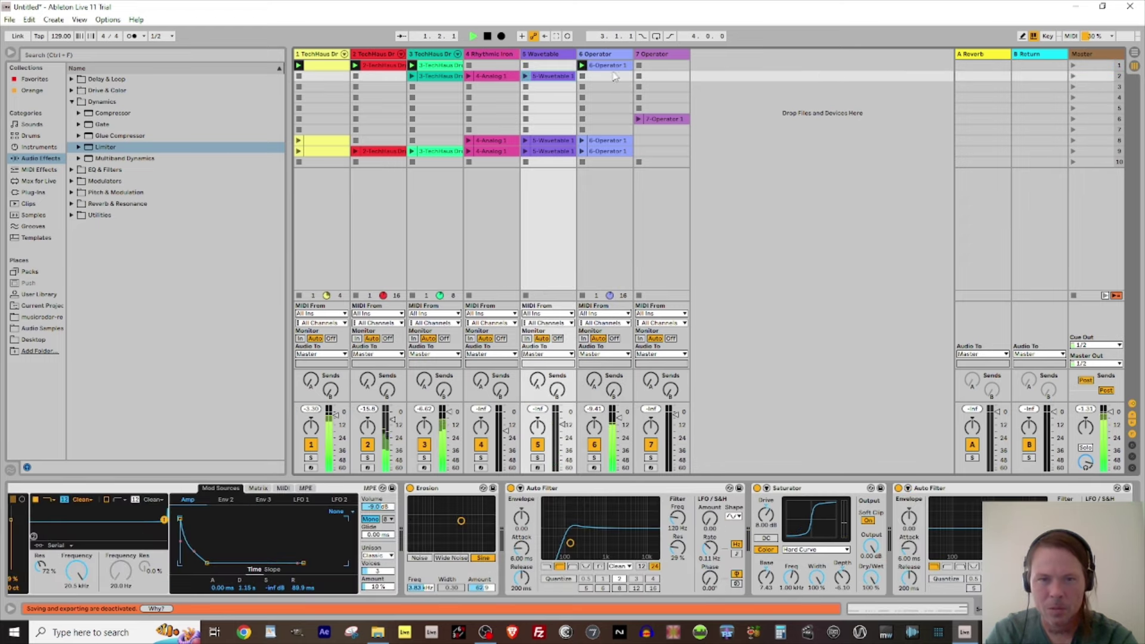
Audition the Analog clip in scene 2, move it up to scene 1 and launch that scene.
{"action": "left_click", "coordinate": [469, 77]}
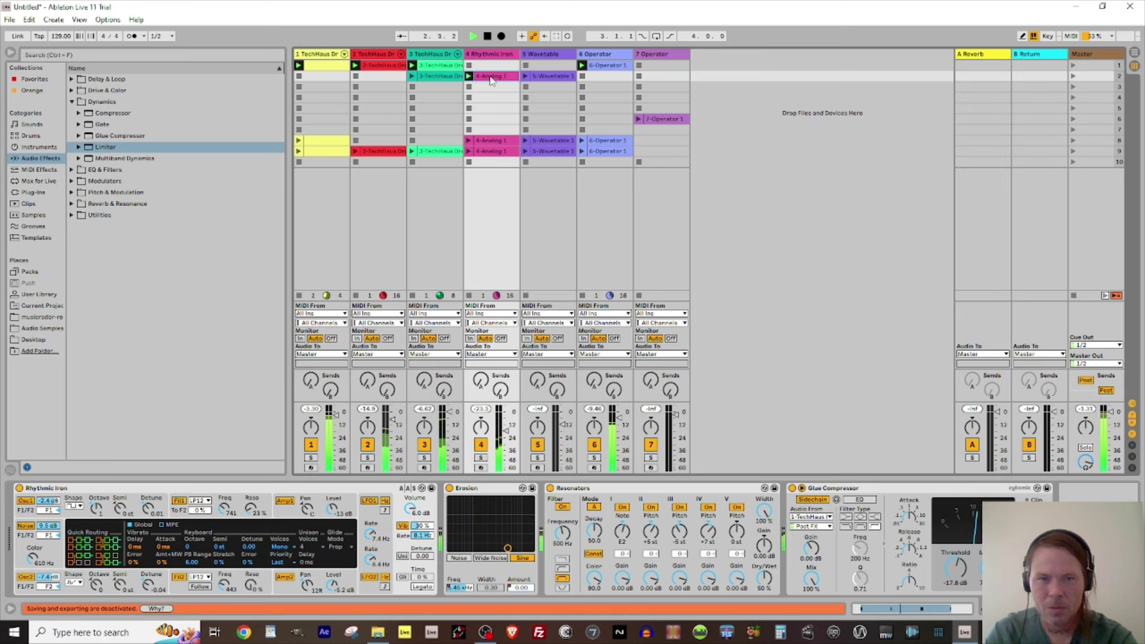
{"action": "left_click_drag", "start_coordinate": [491, 81], "coordinate": [490, 67]}
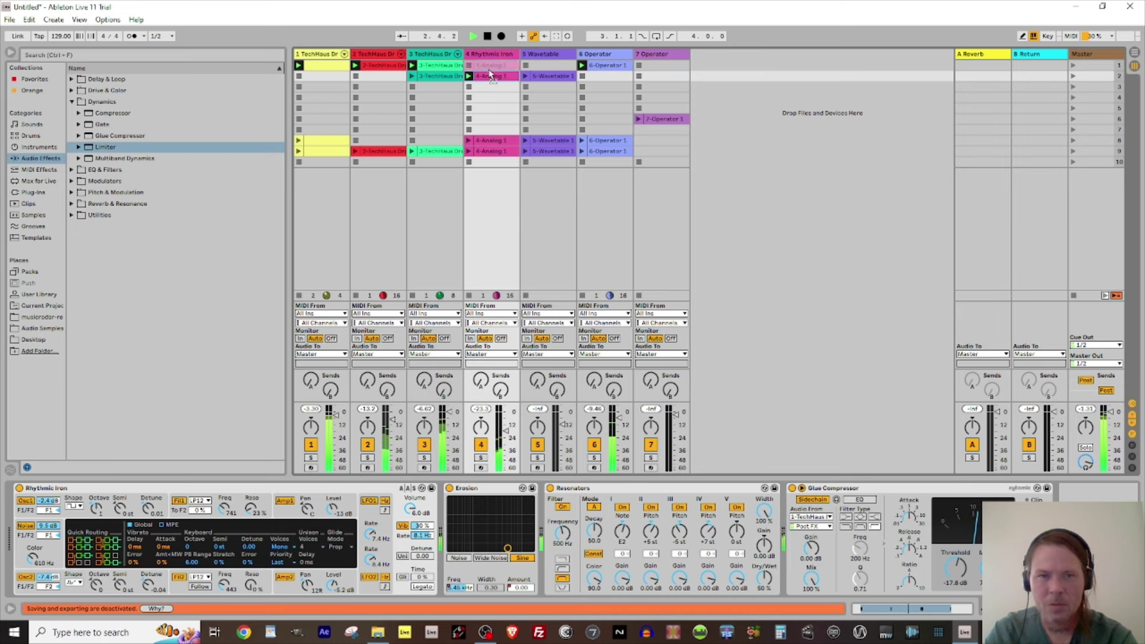
{"action": "left_click", "coordinate": [1072, 67]}
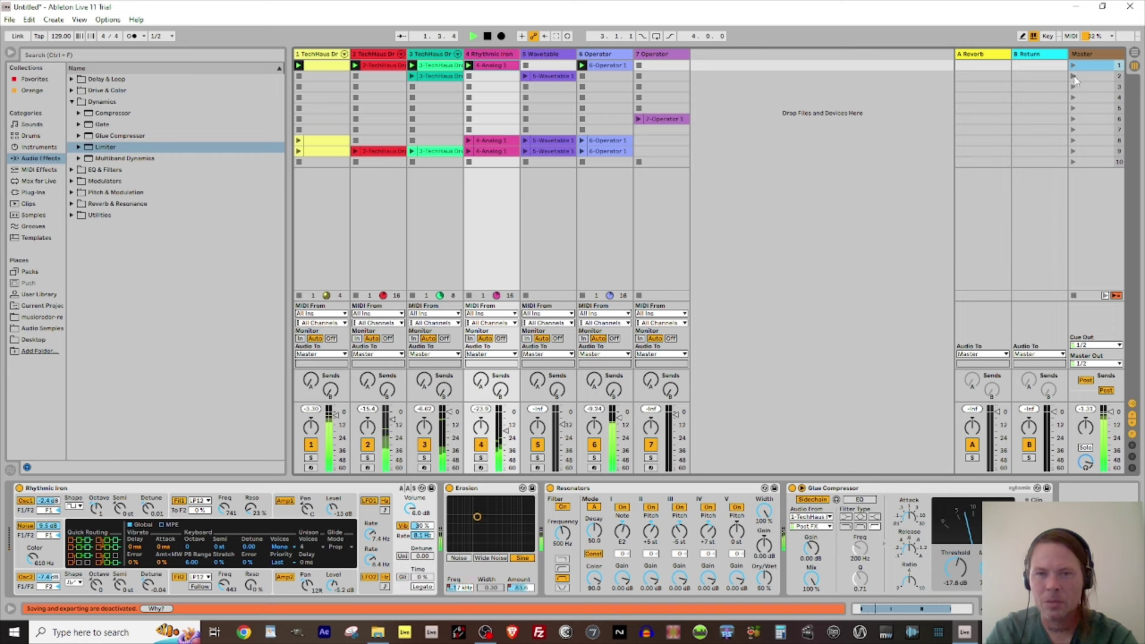
Launch scene 2, move the 7-Operator clip into it, and switch playback back to scene 1.
{"action": "left_click", "coordinate": [1073, 77]}
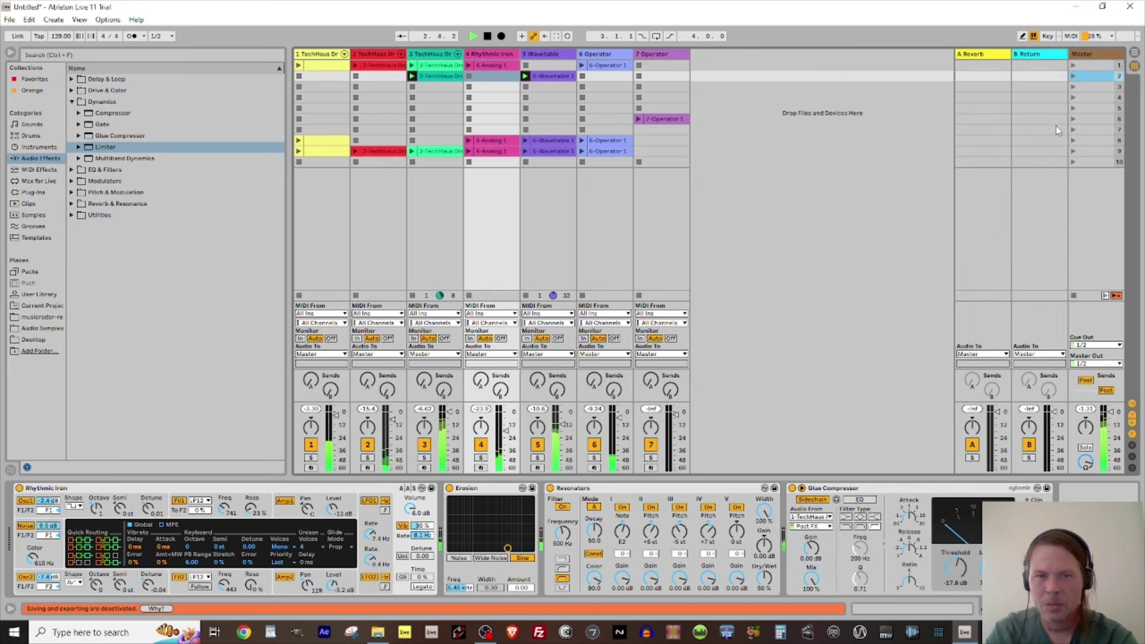
{"action": "left_click", "coordinate": [638, 119]}
{"action": "left_click_drag", "start_coordinate": [653, 121], "coordinate": [656, 78]}
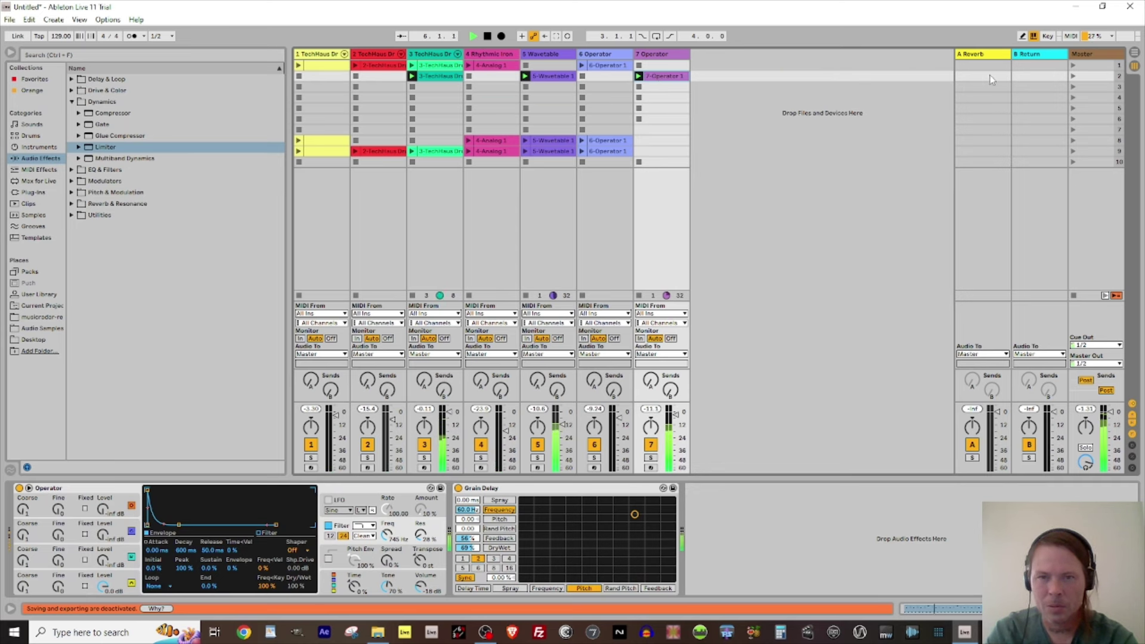
{"action": "left_click", "coordinate": [1074, 65]}
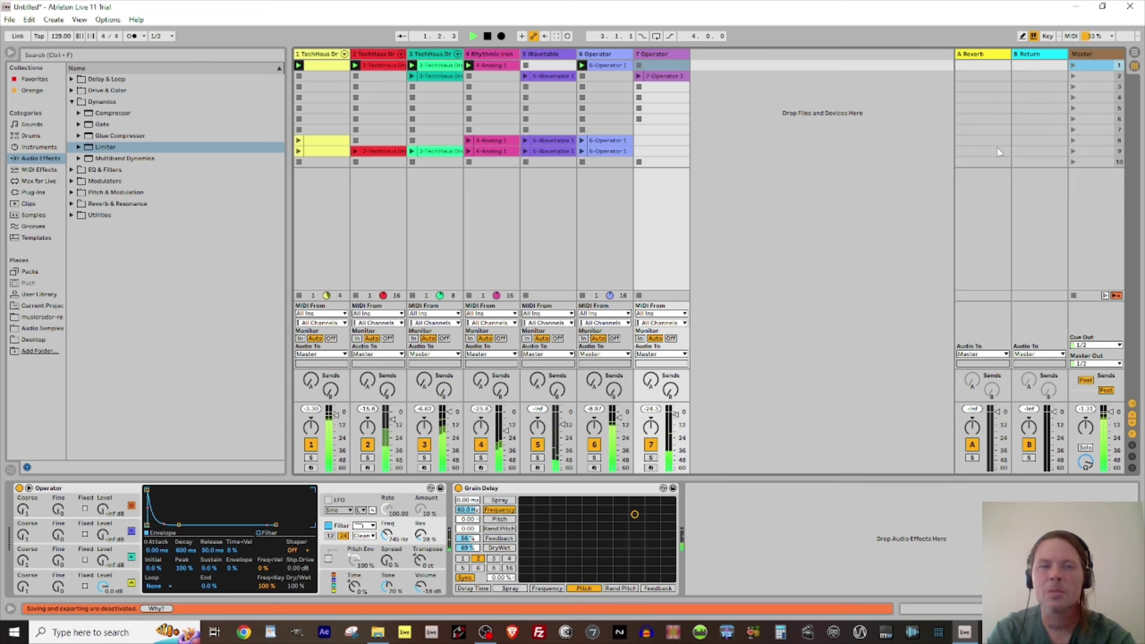
Add a stop button to the seventh track's slot in scene 9, and stop the first drum track.
{"action": "right_click", "coordinate": [653, 155]}
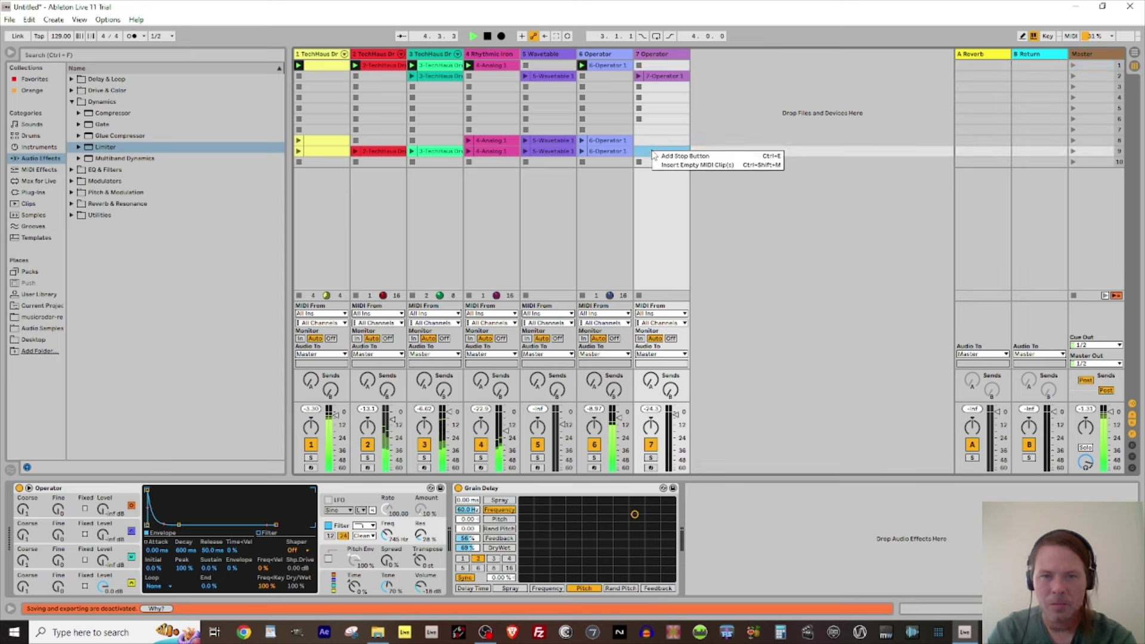
{"action": "left_click", "coordinate": [662, 160]}
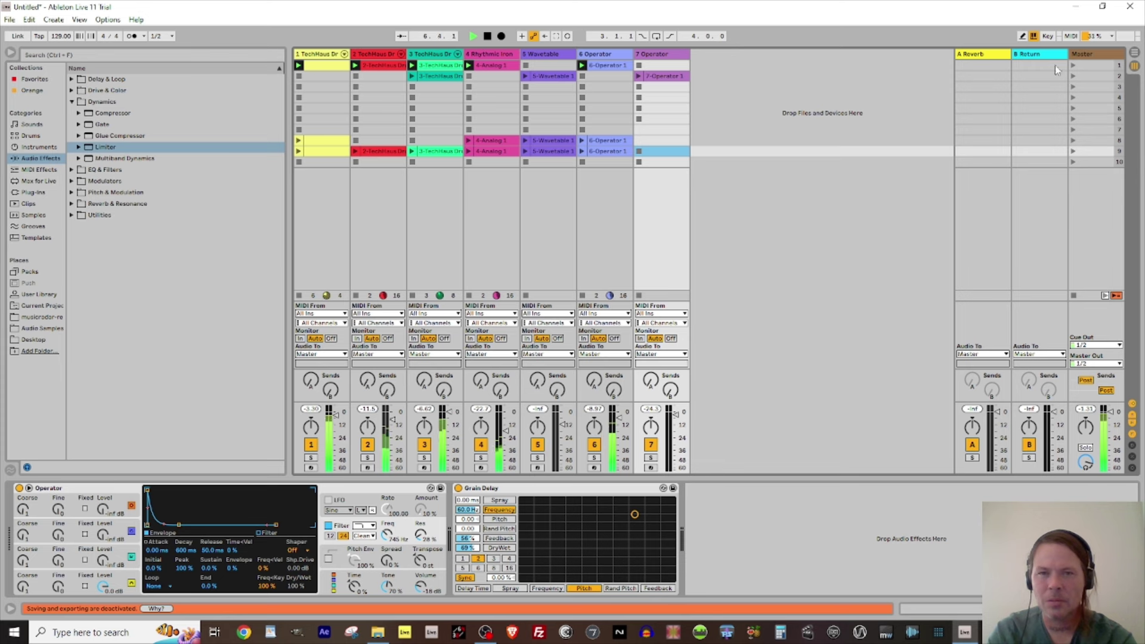
{"action": "left_click", "coordinate": [298, 77]}
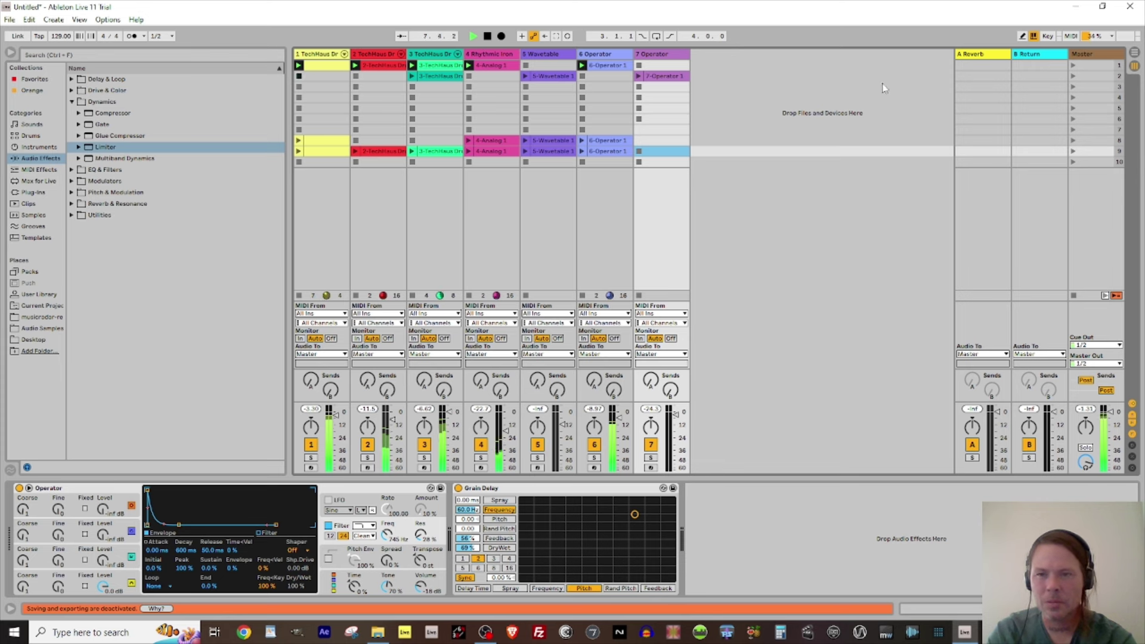
Launch scene 2 and raise the seventh track's Reverb and B Return sends, with the B send at 0.0 dB.
{"action": "left_click", "coordinate": [1073, 80]}
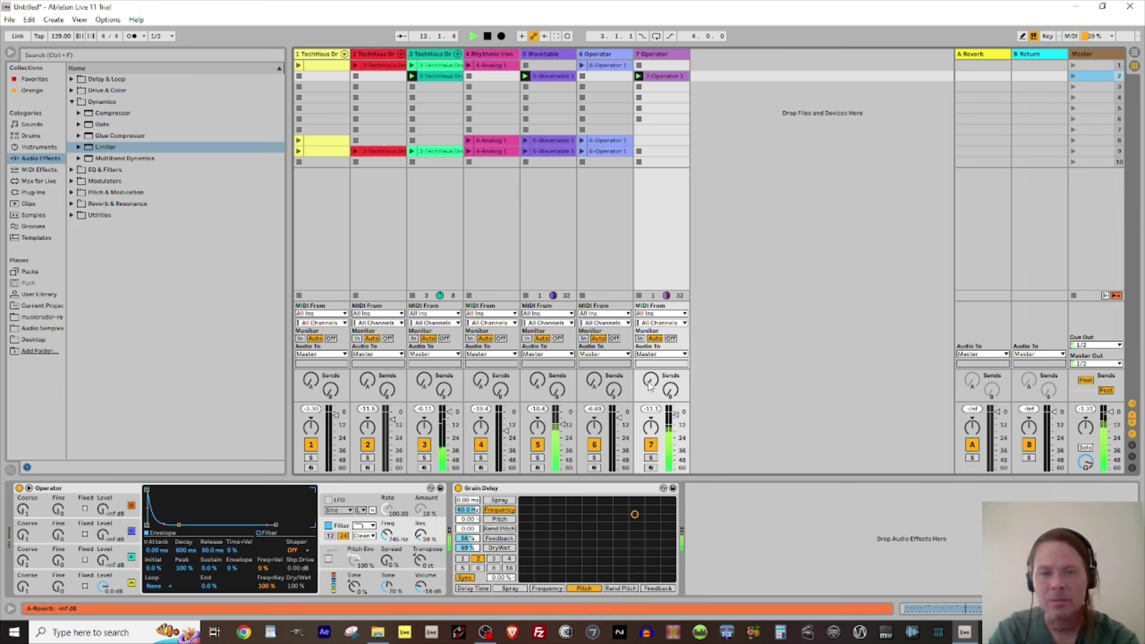
{"action": "left_click_drag", "start_coordinate": [650, 386], "coordinate": [651, 352]}
{"action": "left_click_drag", "start_coordinate": [671, 390], "coordinate": [671, 358]}
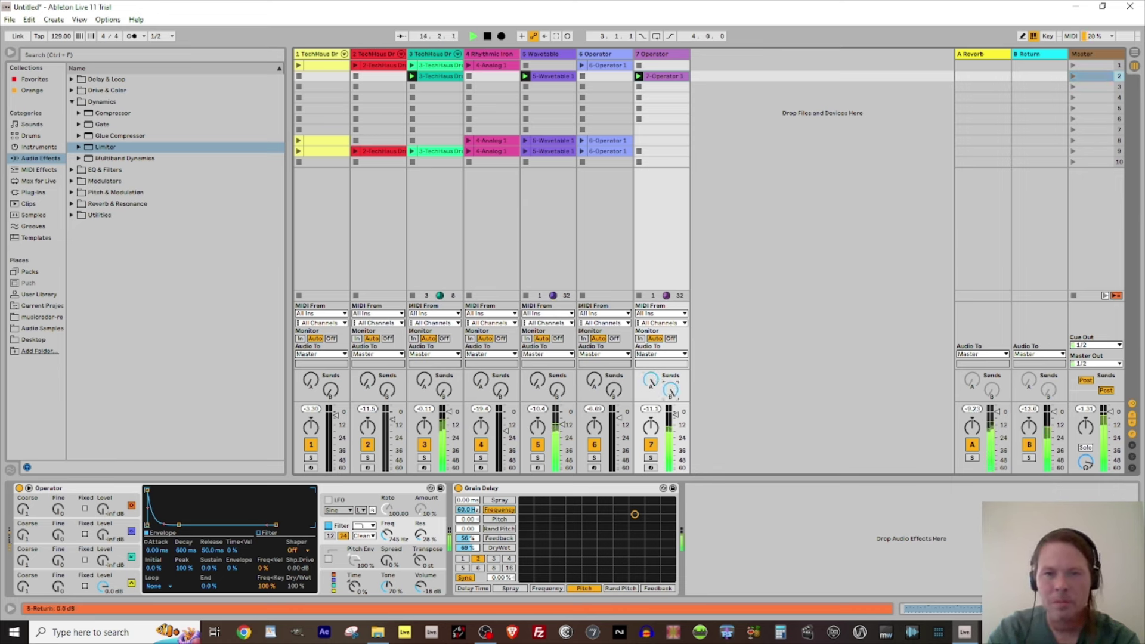
Launch scene 7, switch to scene 8, stop the first drum track and launch the second track's scene 1 clip.
{"action": "left_click", "coordinate": [1073, 130]}
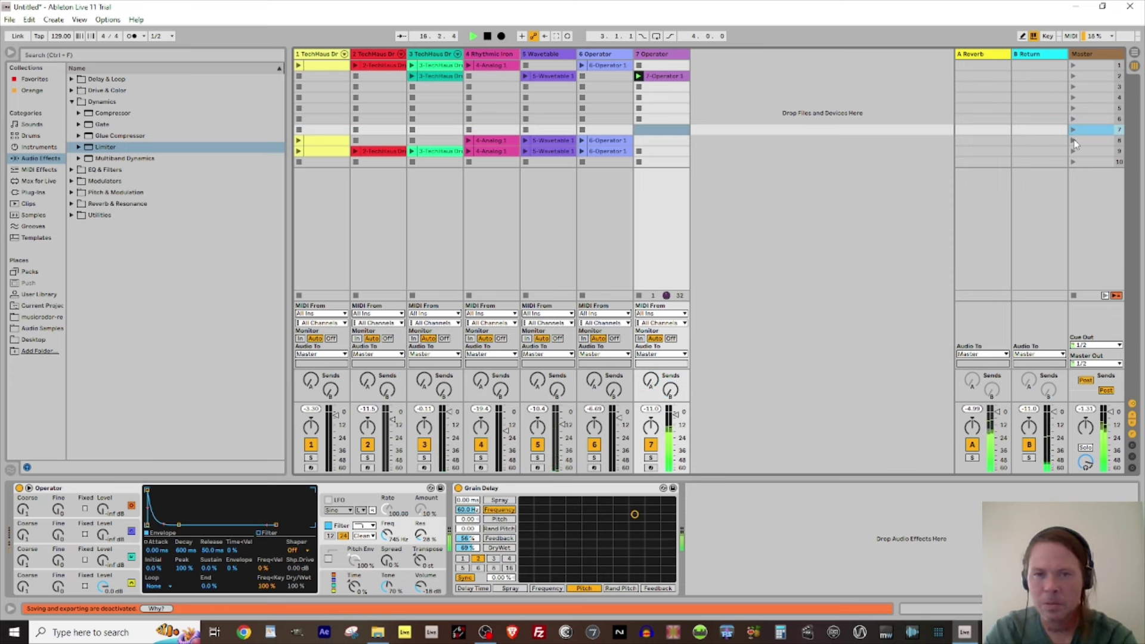
{"action": "left_click", "coordinate": [1074, 141]}
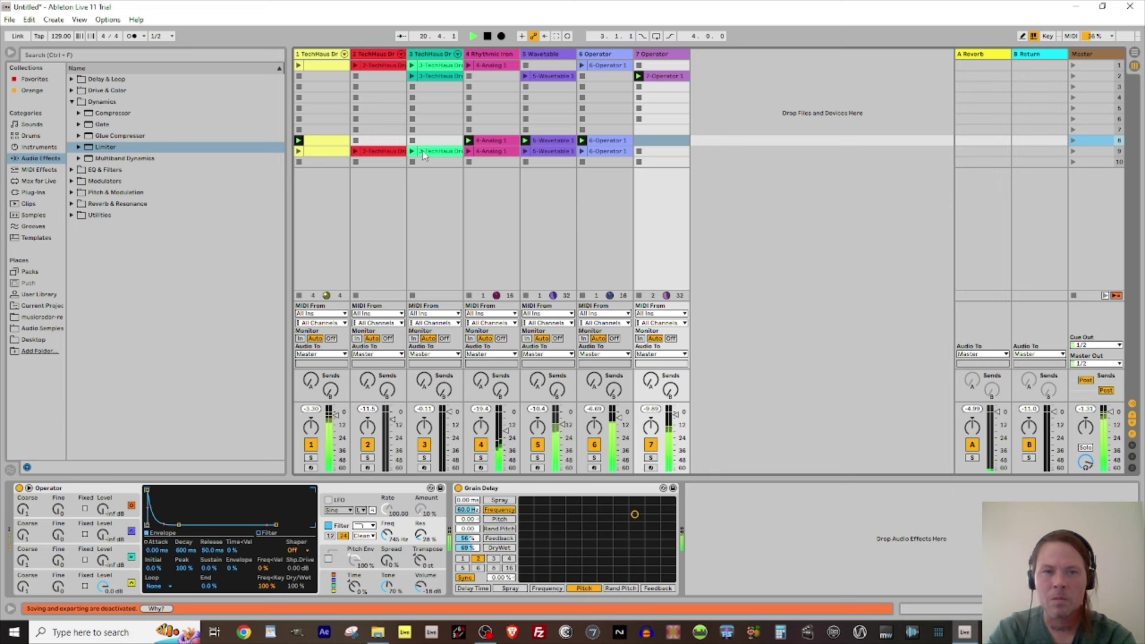
{"action": "left_click", "coordinate": [299, 76]}
{"action": "left_click", "coordinate": [355, 66]}
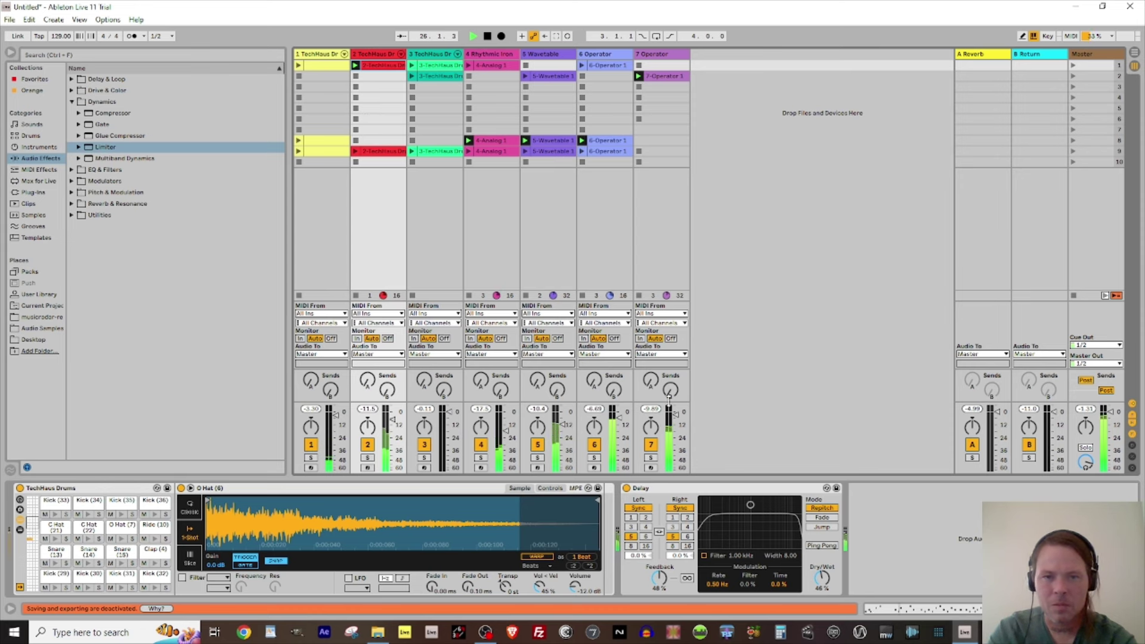
Raise the A and B sends on the second and seventh tracks, launch the empty scene 7, and drop into scene 9.
{"action": "left_click_drag", "start_coordinate": [669, 395], "coordinate": [669, 371]}
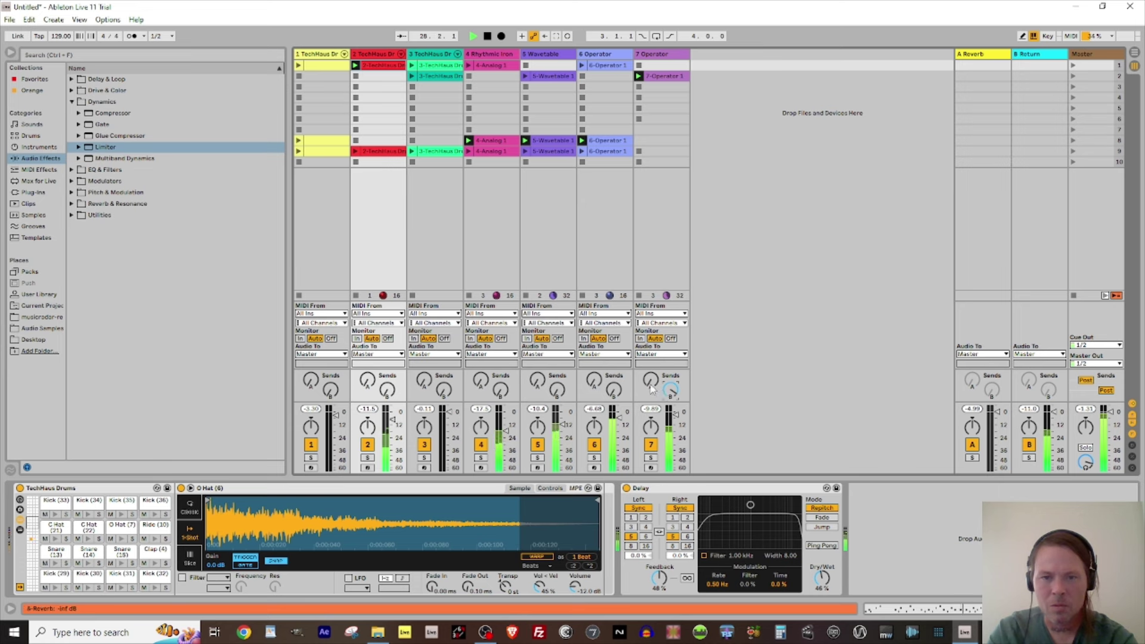
{"action": "left_click_drag", "start_coordinate": [388, 393], "coordinate": [366, 385]}
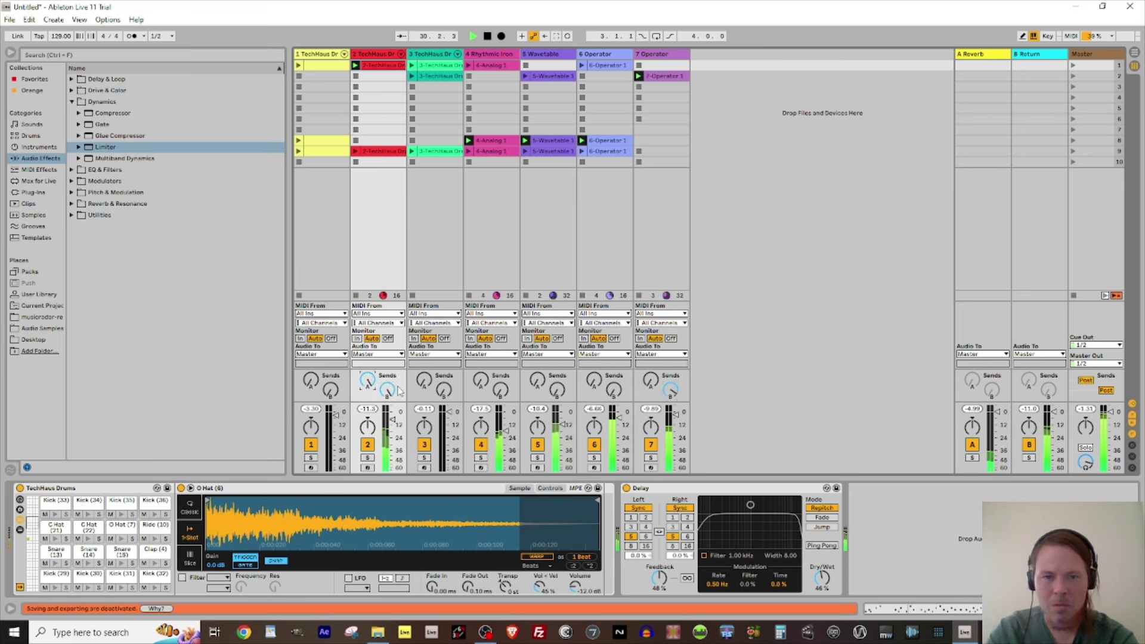
{"action": "left_click_drag", "start_coordinate": [651, 383], "coordinate": [650, 377]}
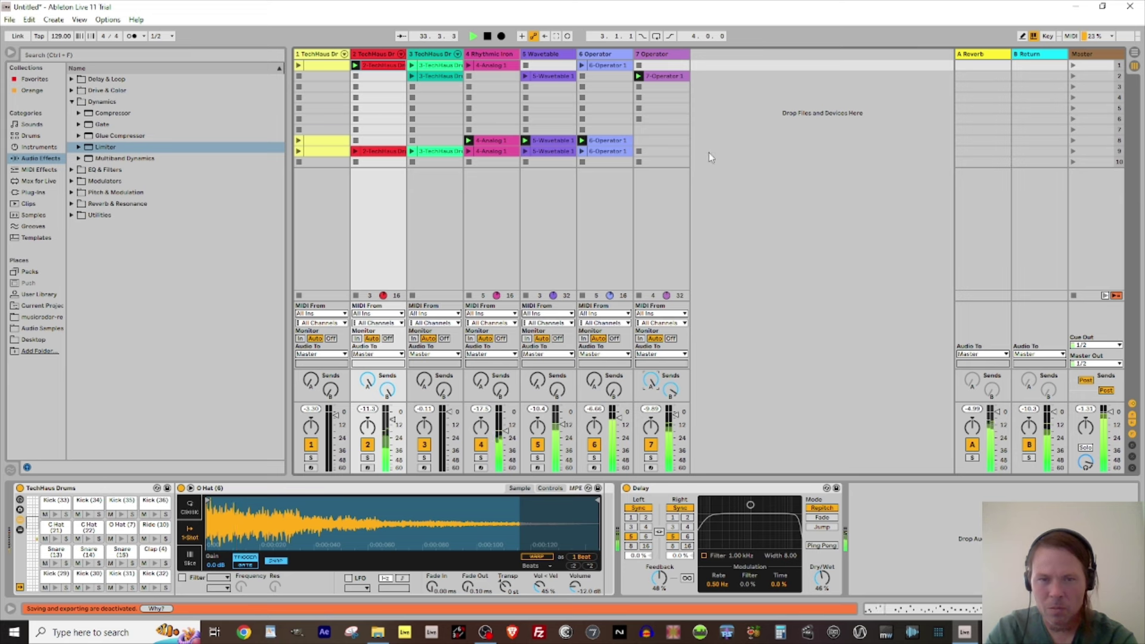
{"action": "left_click", "coordinate": [1073, 130]}
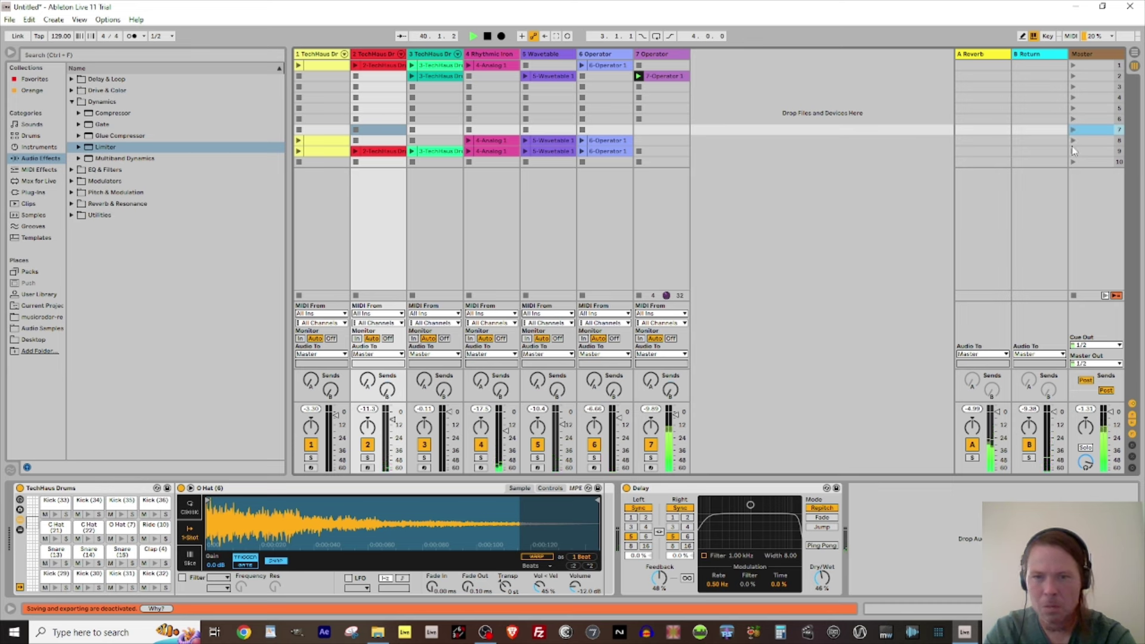
{"action": "left_click", "coordinate": [1073, 151]}
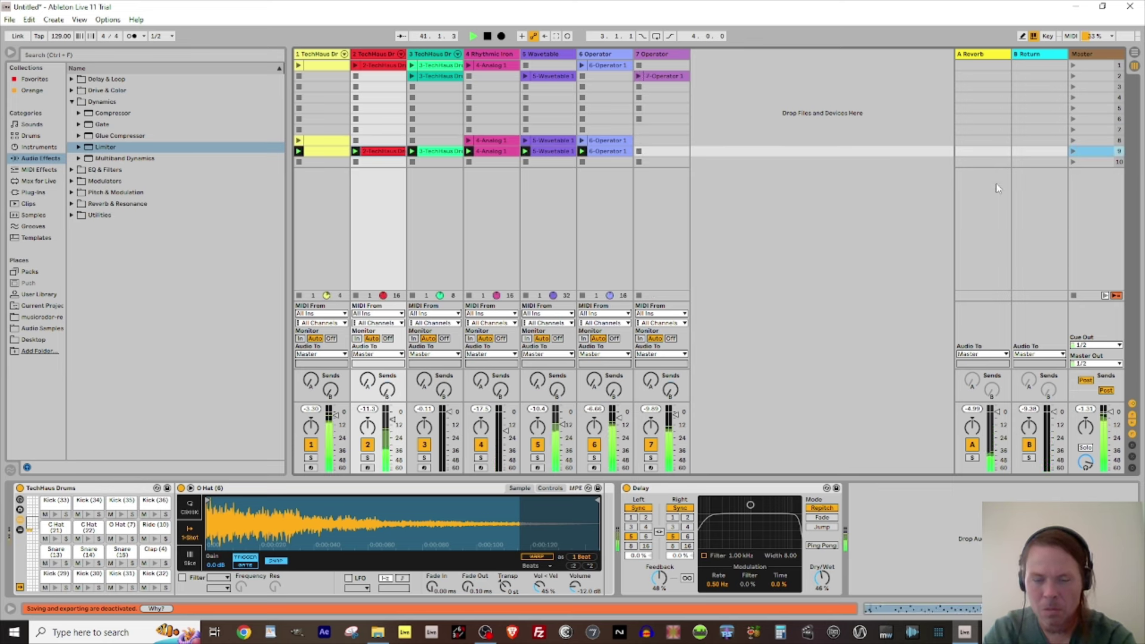